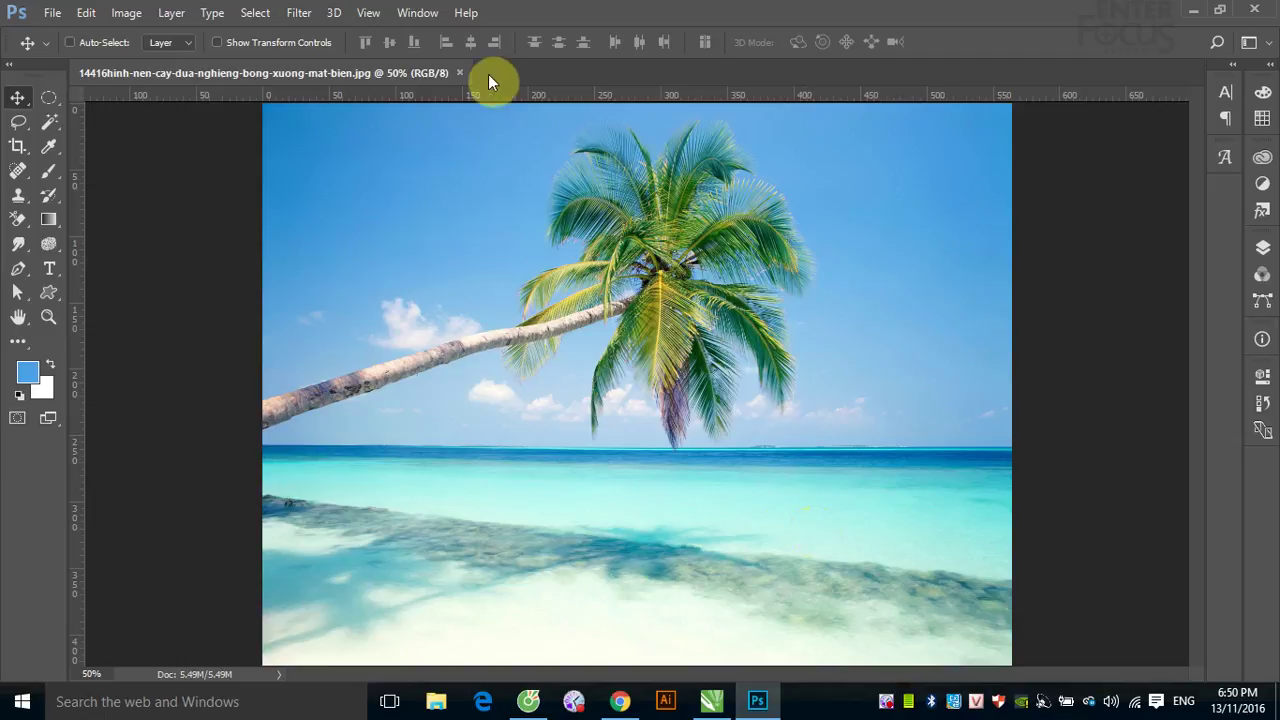
- Browse the Filter menu while the photo stays an 8-bit RGB image
click(299, 13)
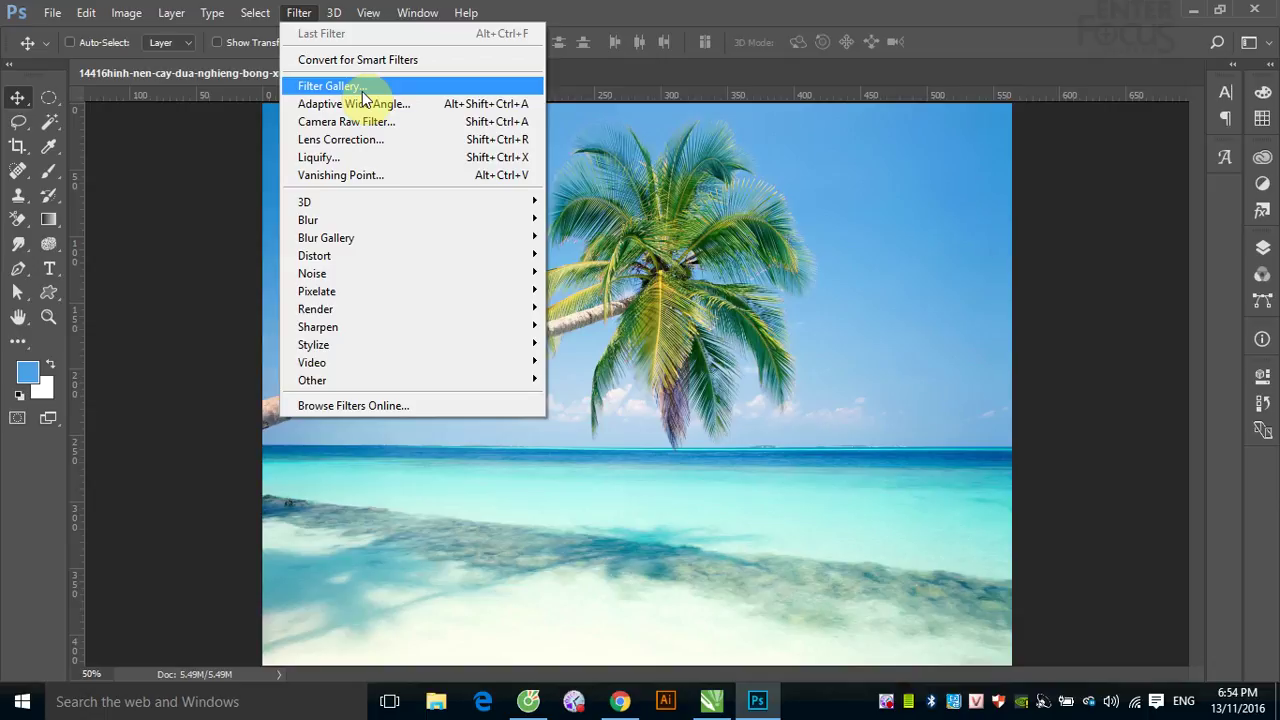
mouse_move(138, 34)
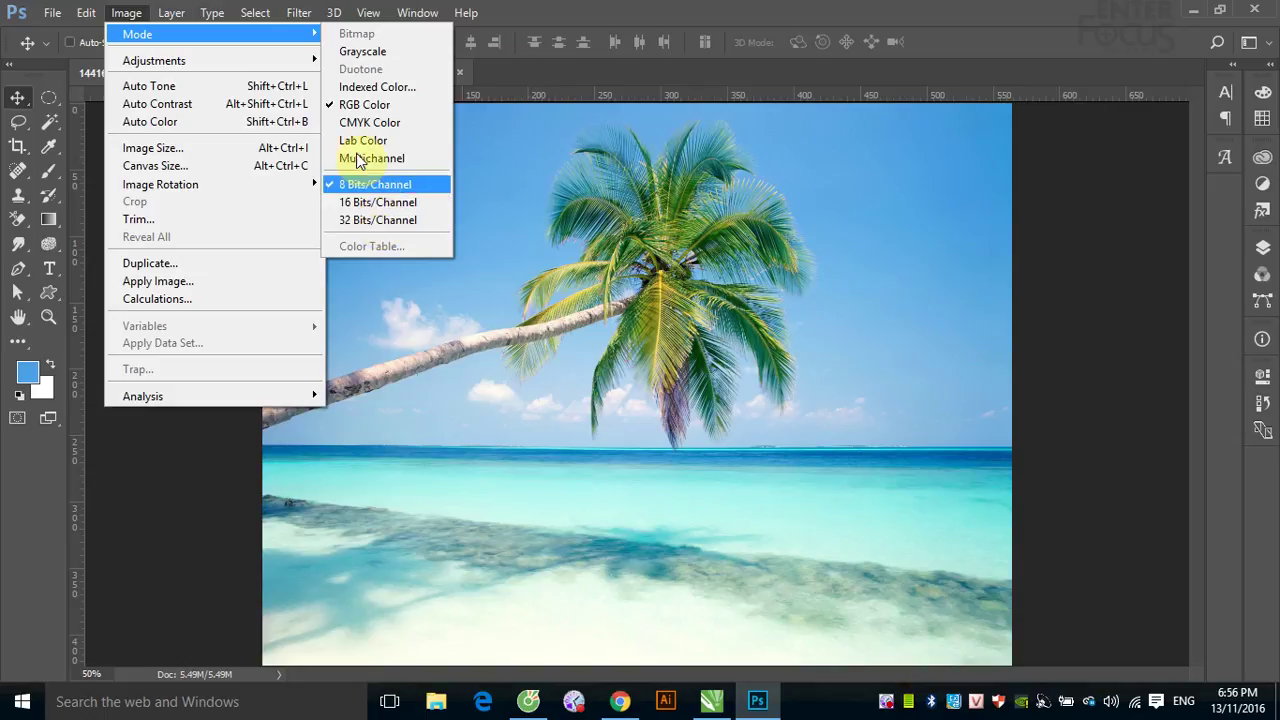
- Leave the colour mode unchanged and bring up the Filter > Blur submenu
click(585, 15)
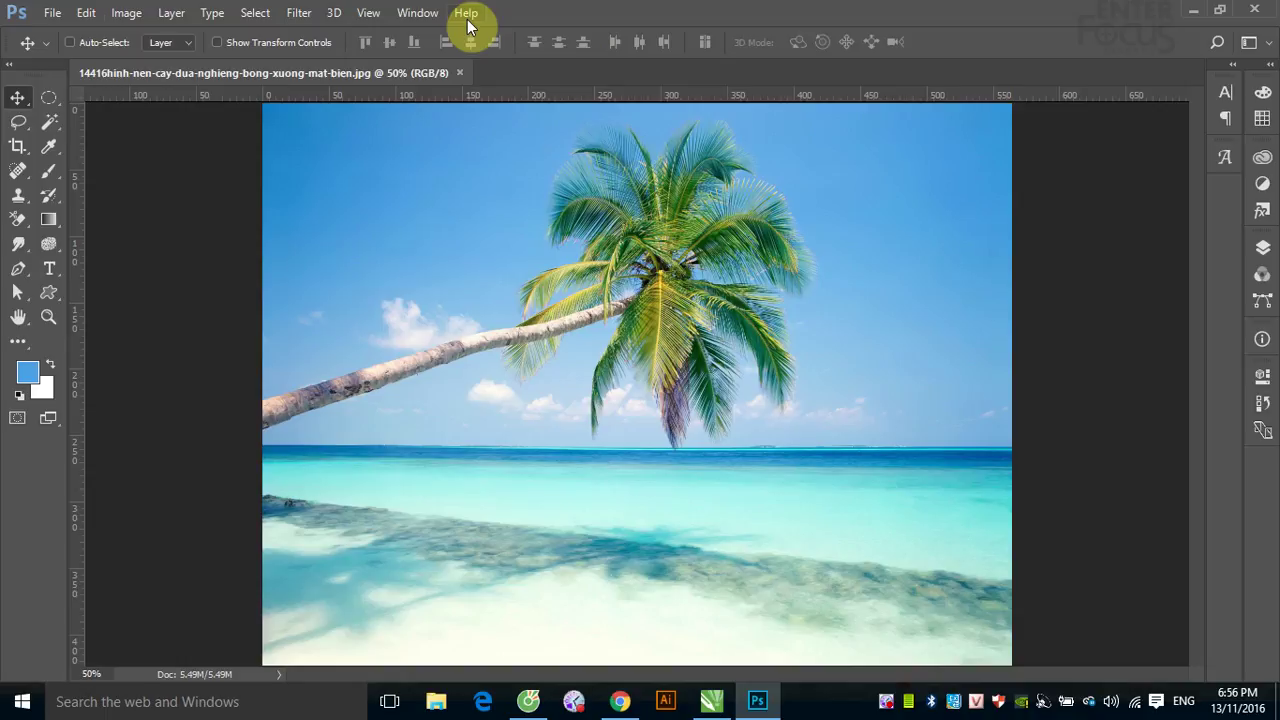
click(296, 12)
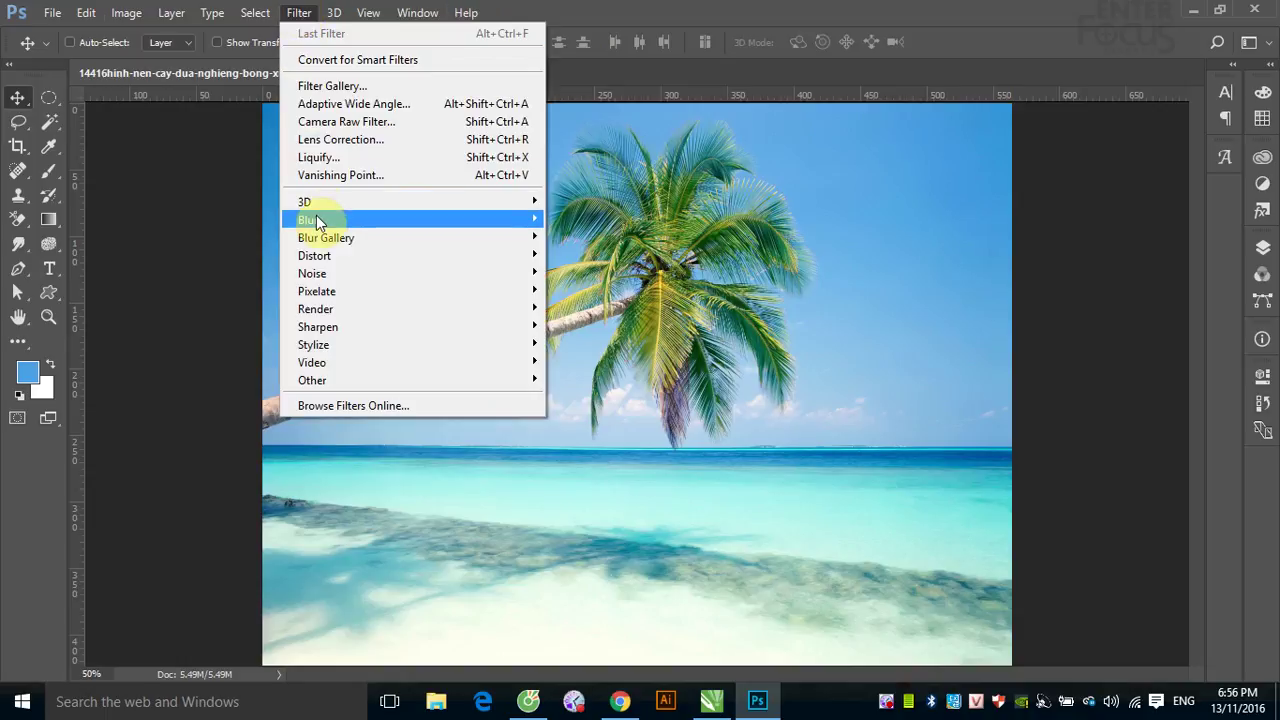
mouse_move(308, 220)
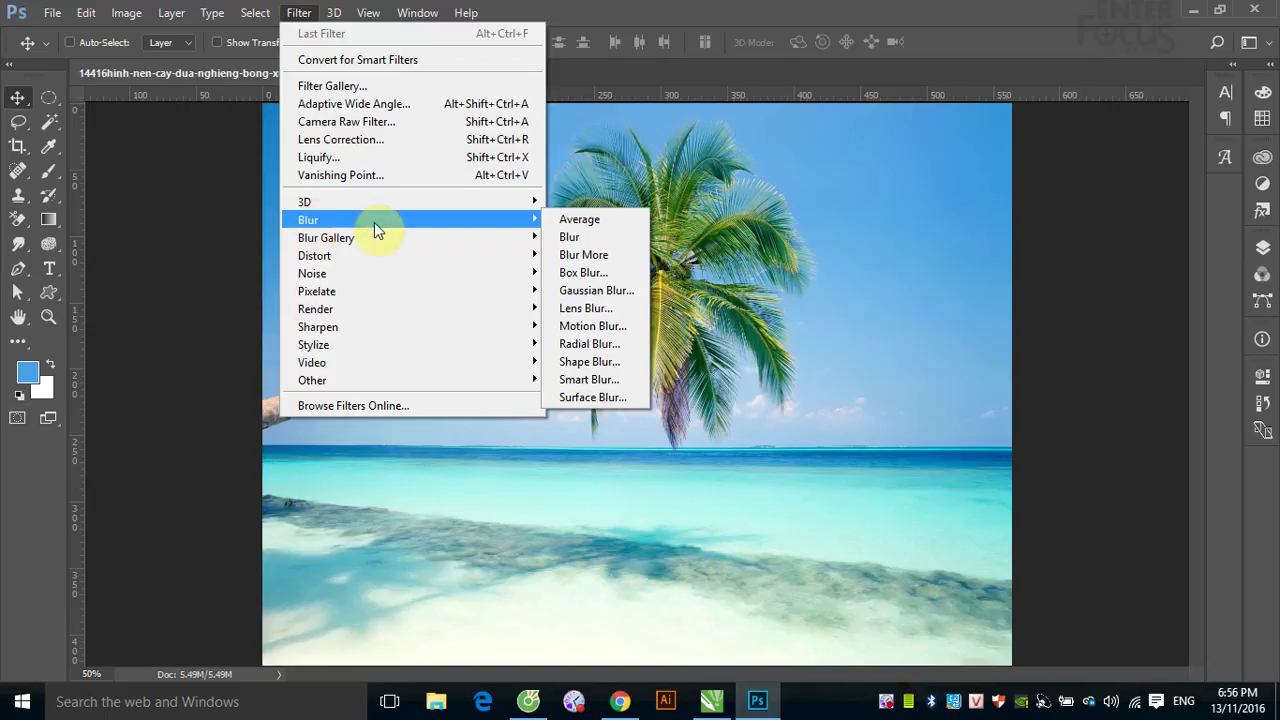
- Apply the Blur filter and then Blur More to soften the palm fronds
click(601, 240)
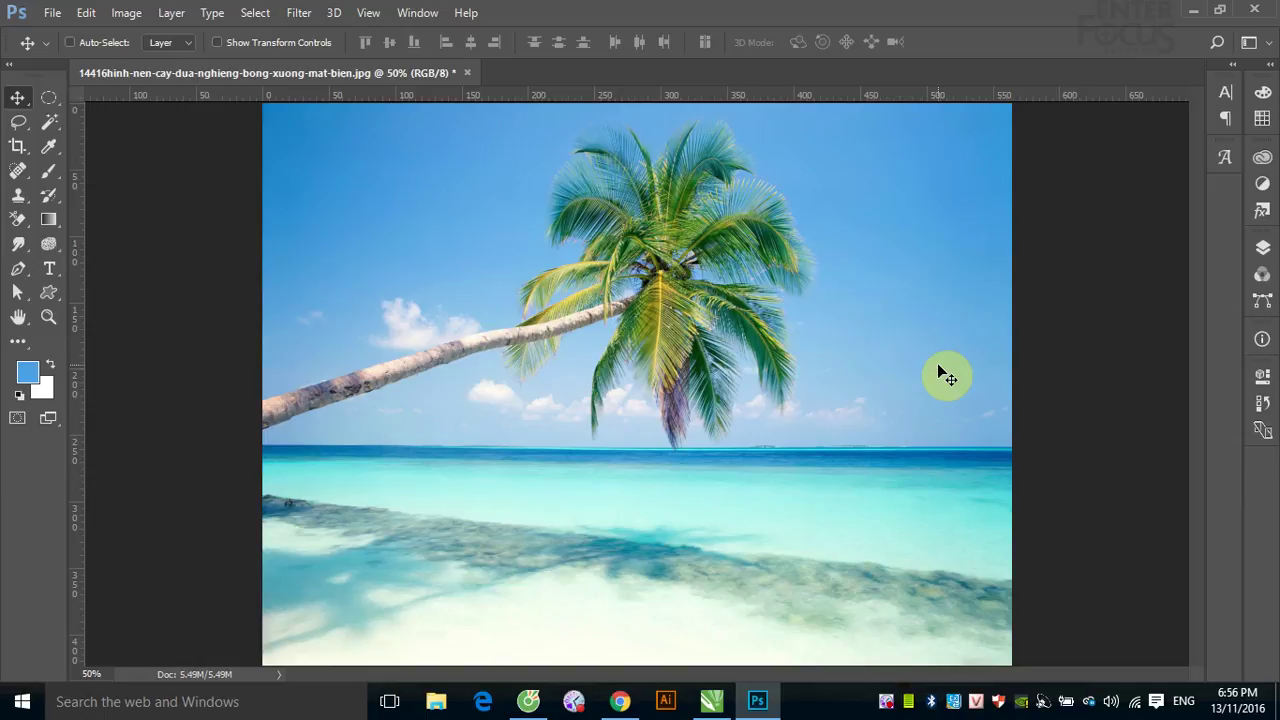
click(295, 13)
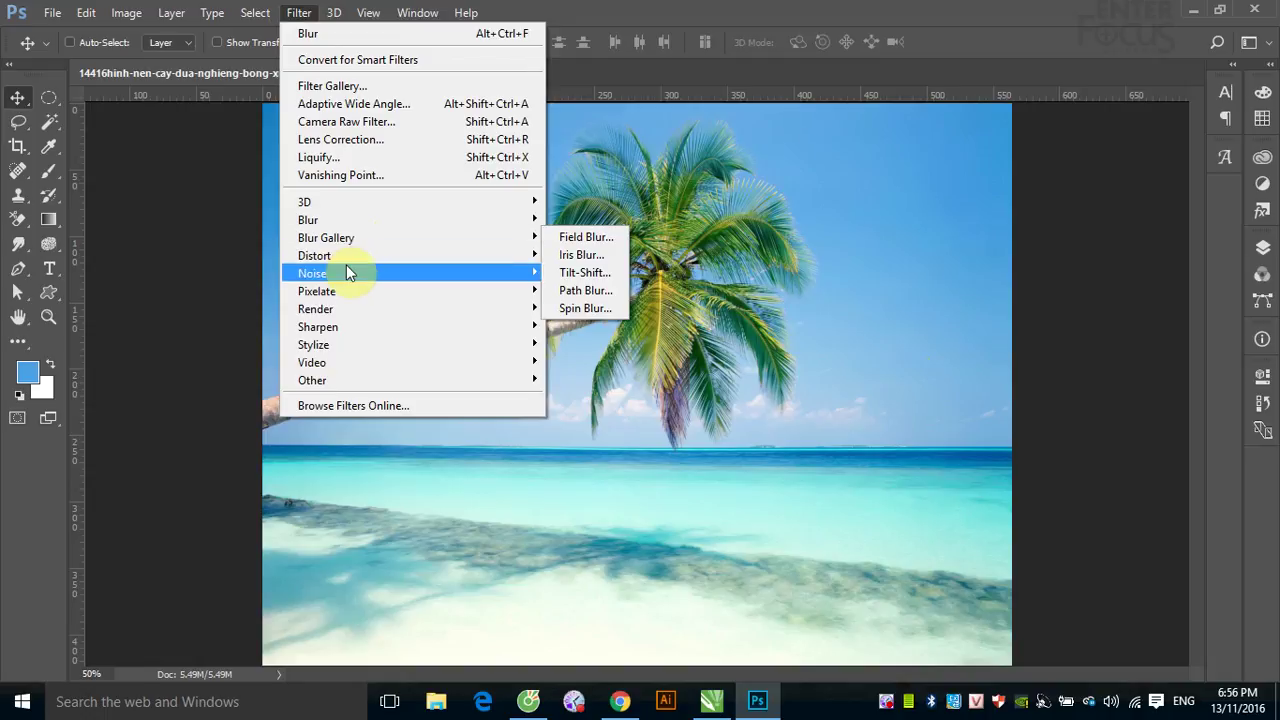
mouse_move(308, 220)
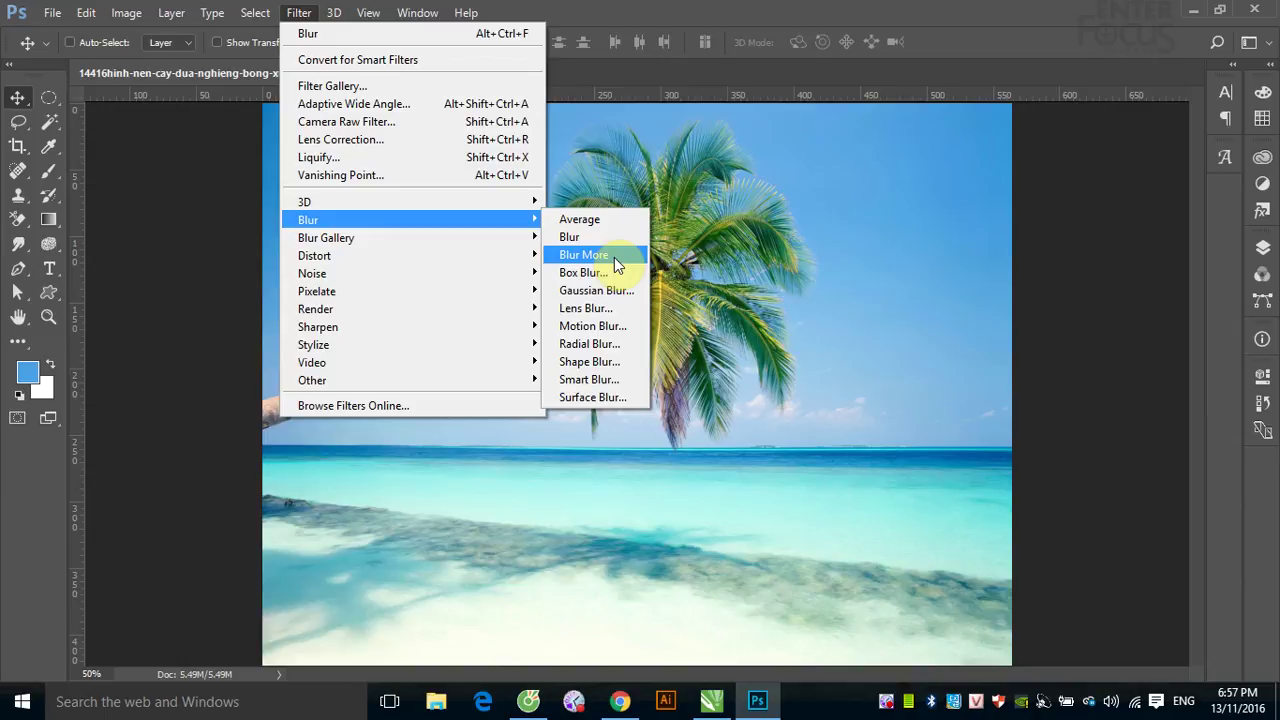
click(613, 258)
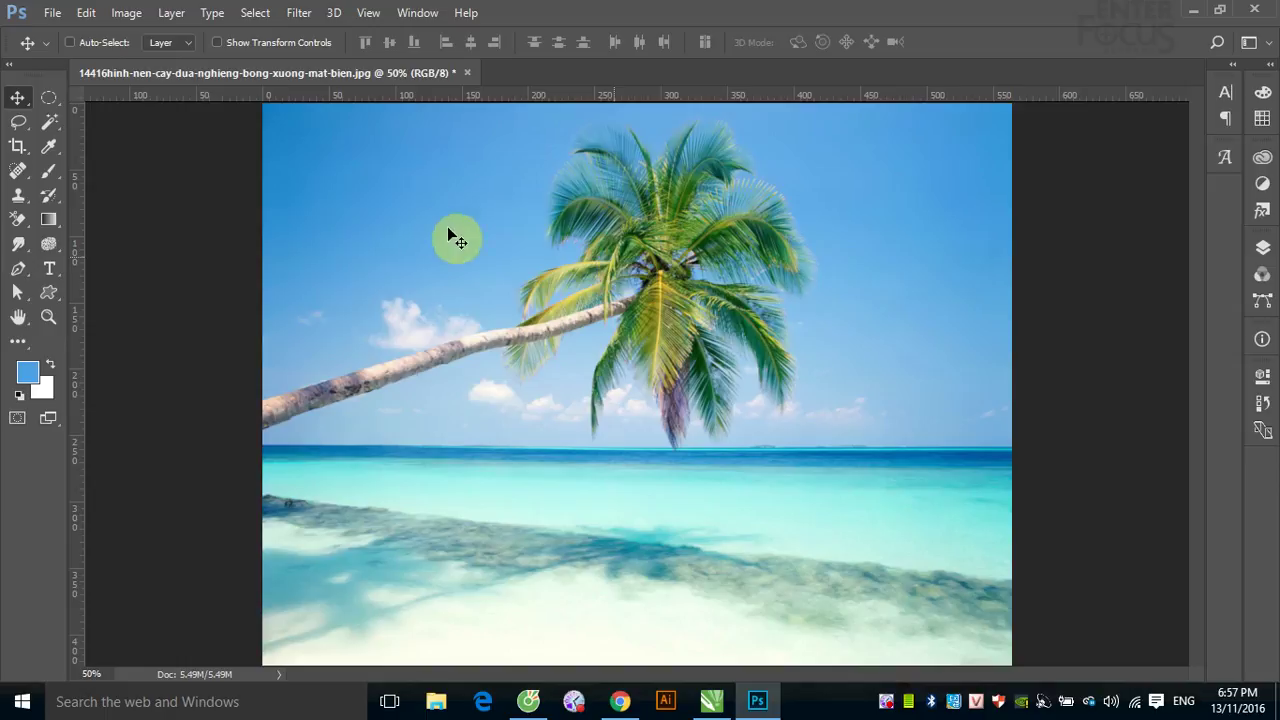
- Check Edit's Undo Blur More entry, then reapply Blur More from the Filter menu top
click(297, 14)
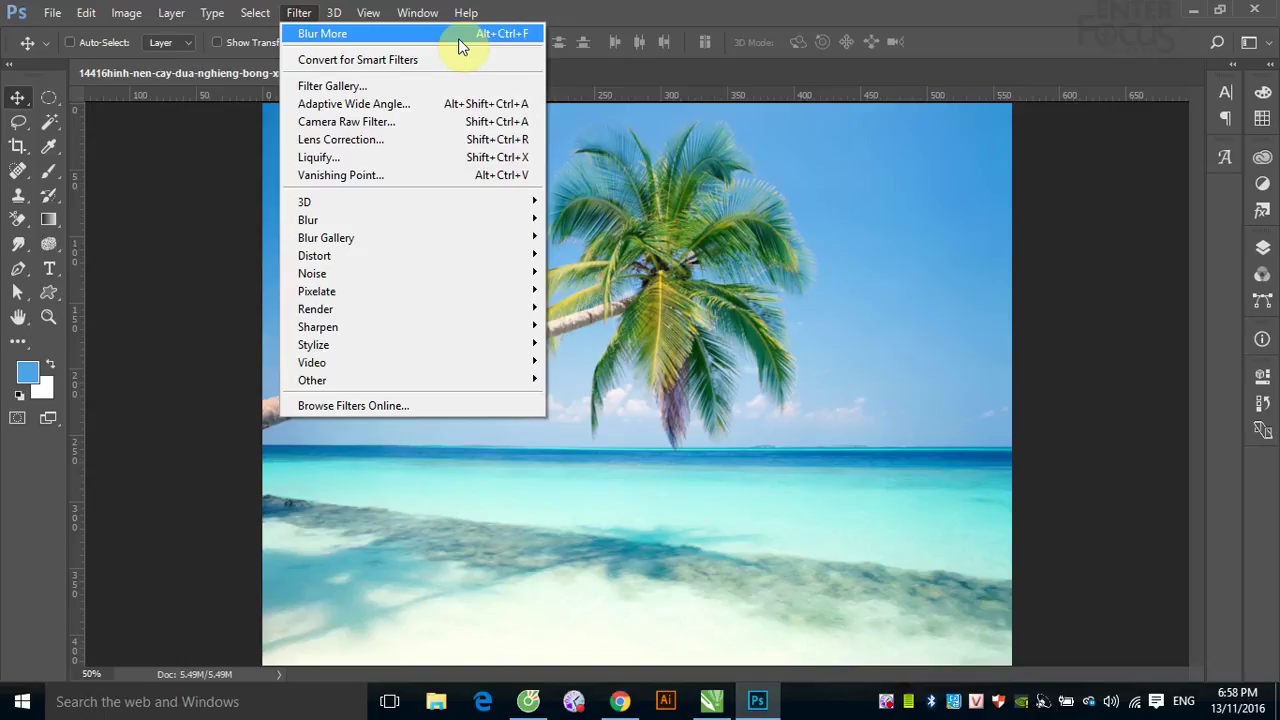
click(88, 14)
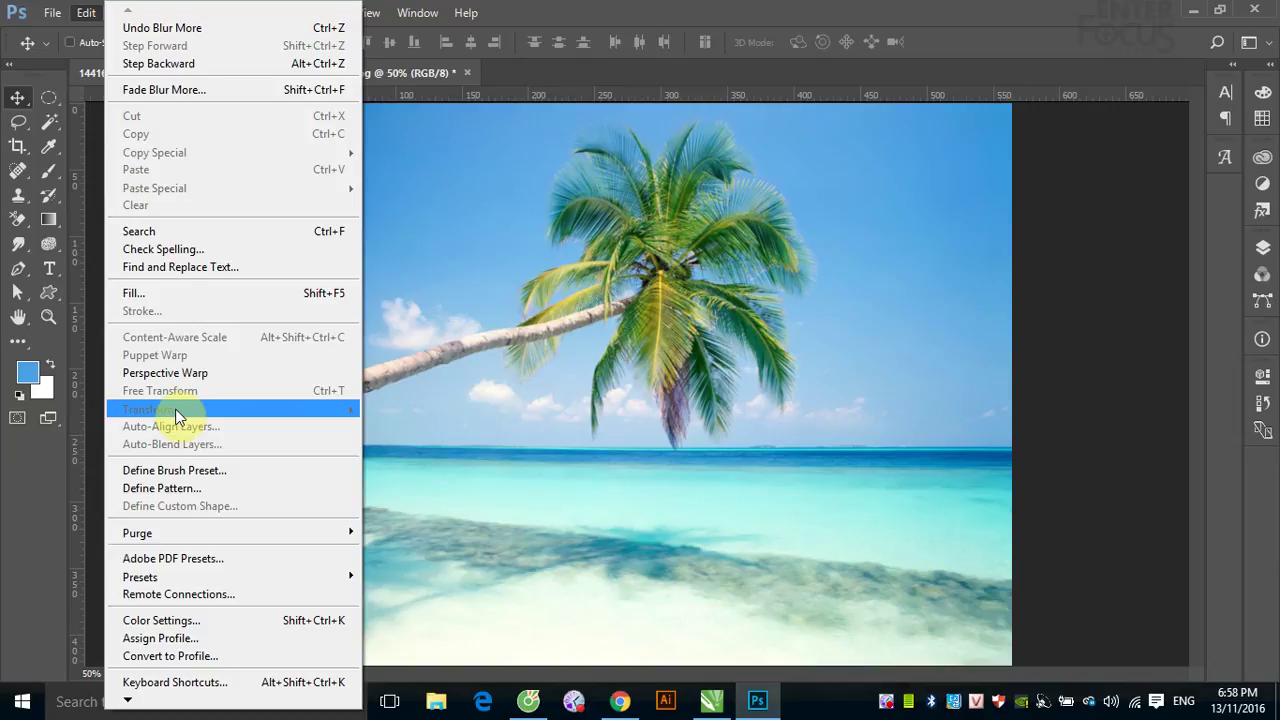
click(705, 12)
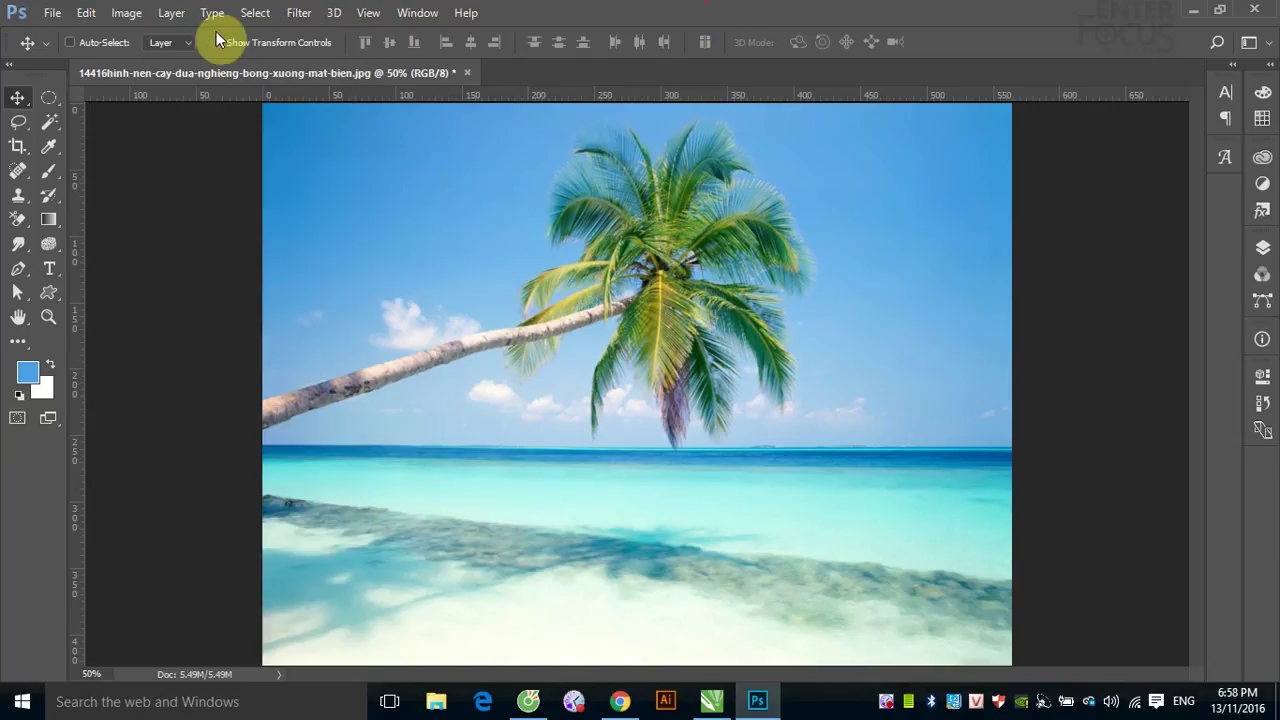
click(298, 13)
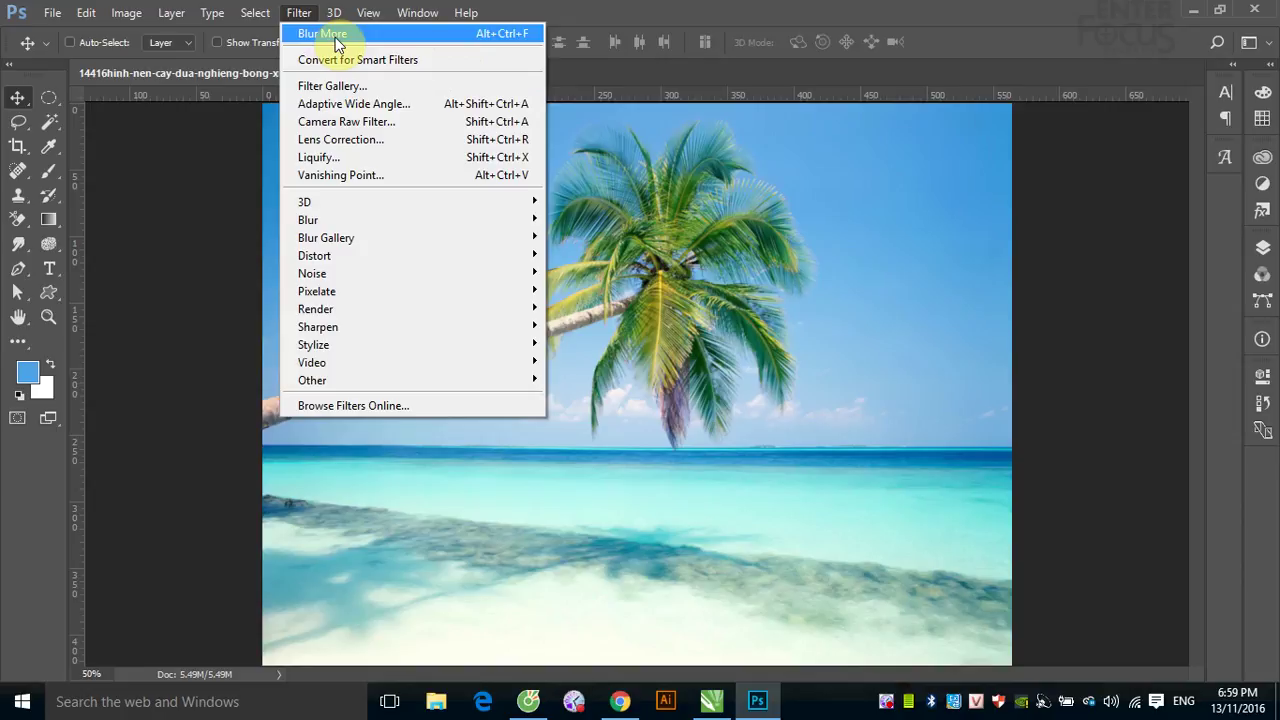
click(524, 46)
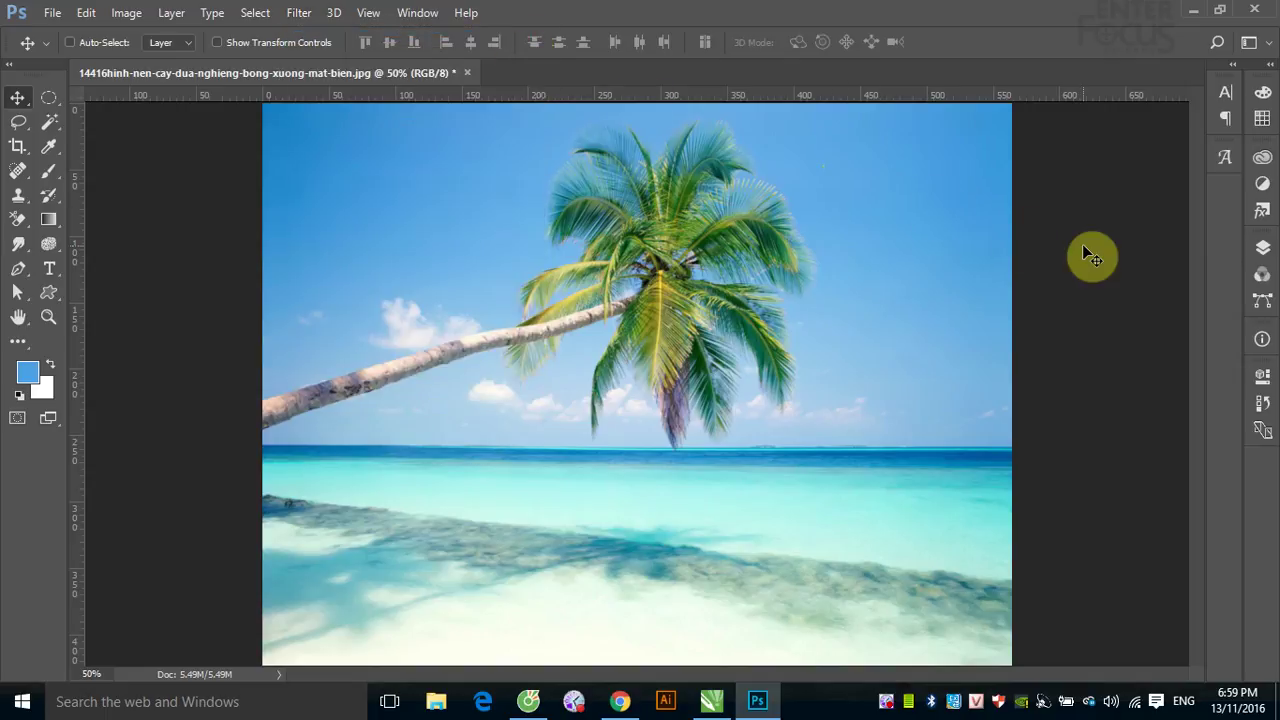
- Repeat the blur heavily, revert the photo to sharp, and show the Blur filter list
key(ctrl)
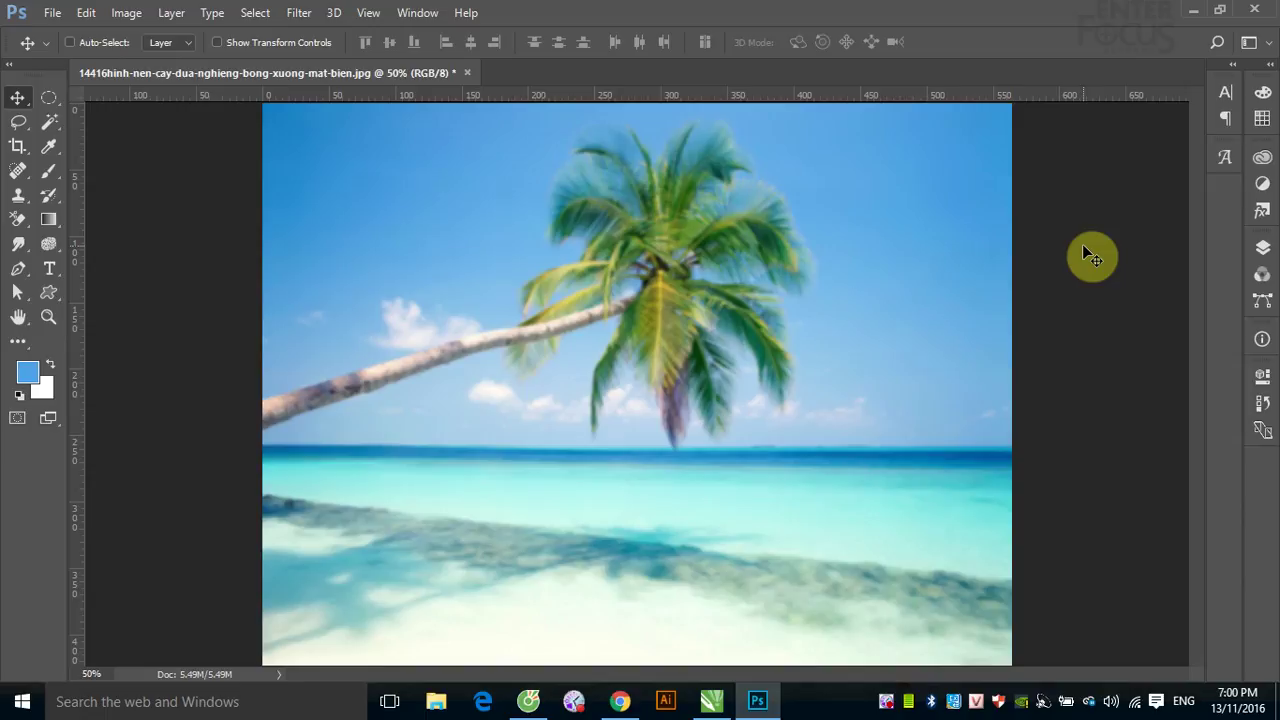
key(ctrl+z)
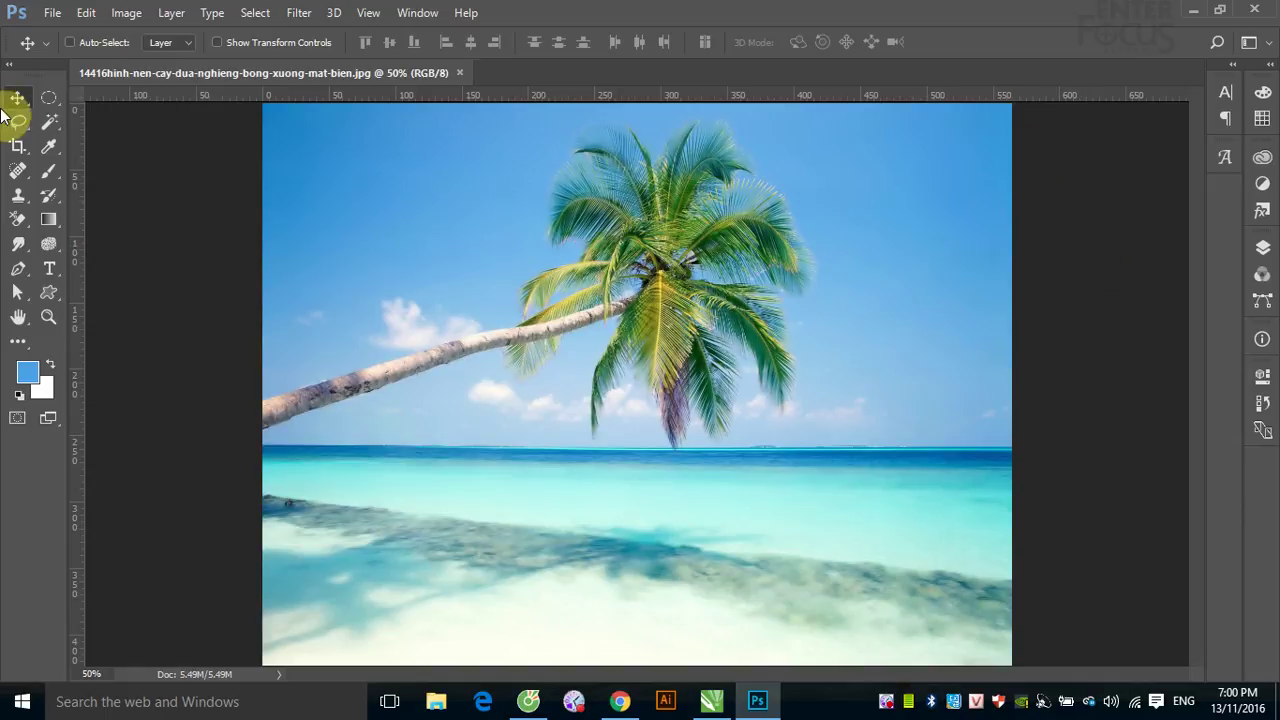
click(298, 13)
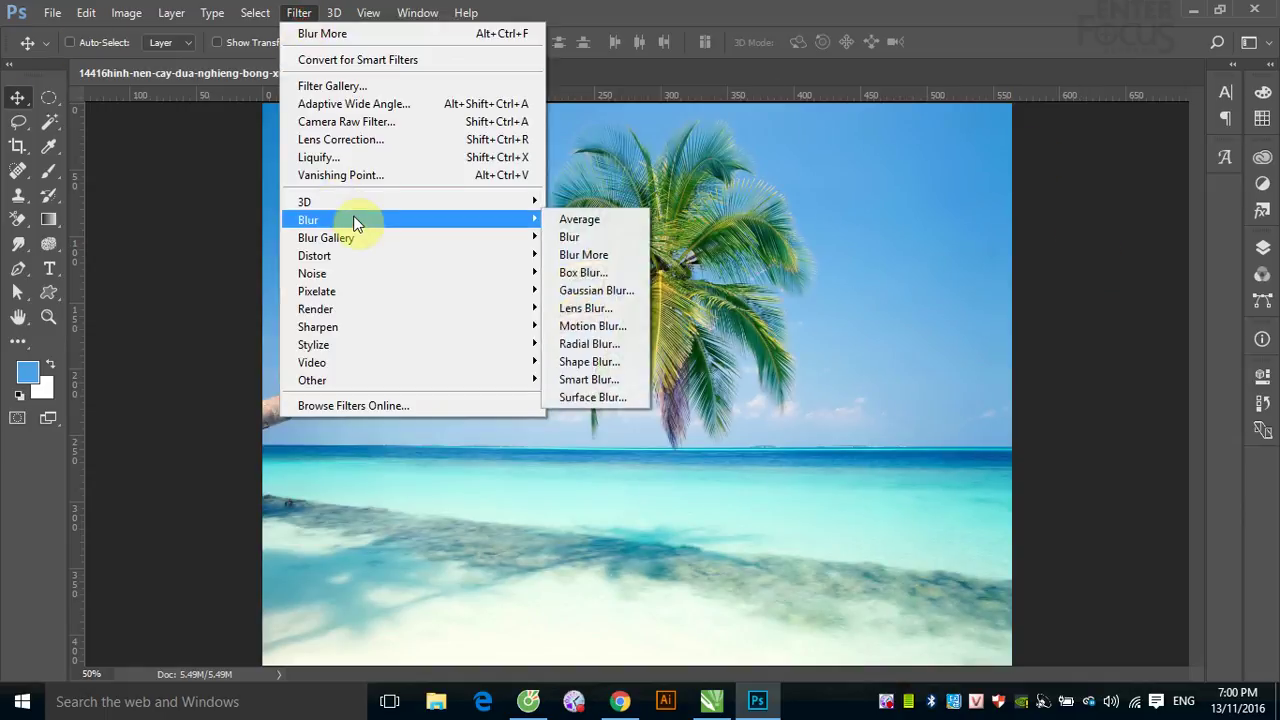
- Set Radial Blur to Zoom, Best quality, amount 55, with the centre shifted up-right
mouse_move(310, 220)
click(590, 343)
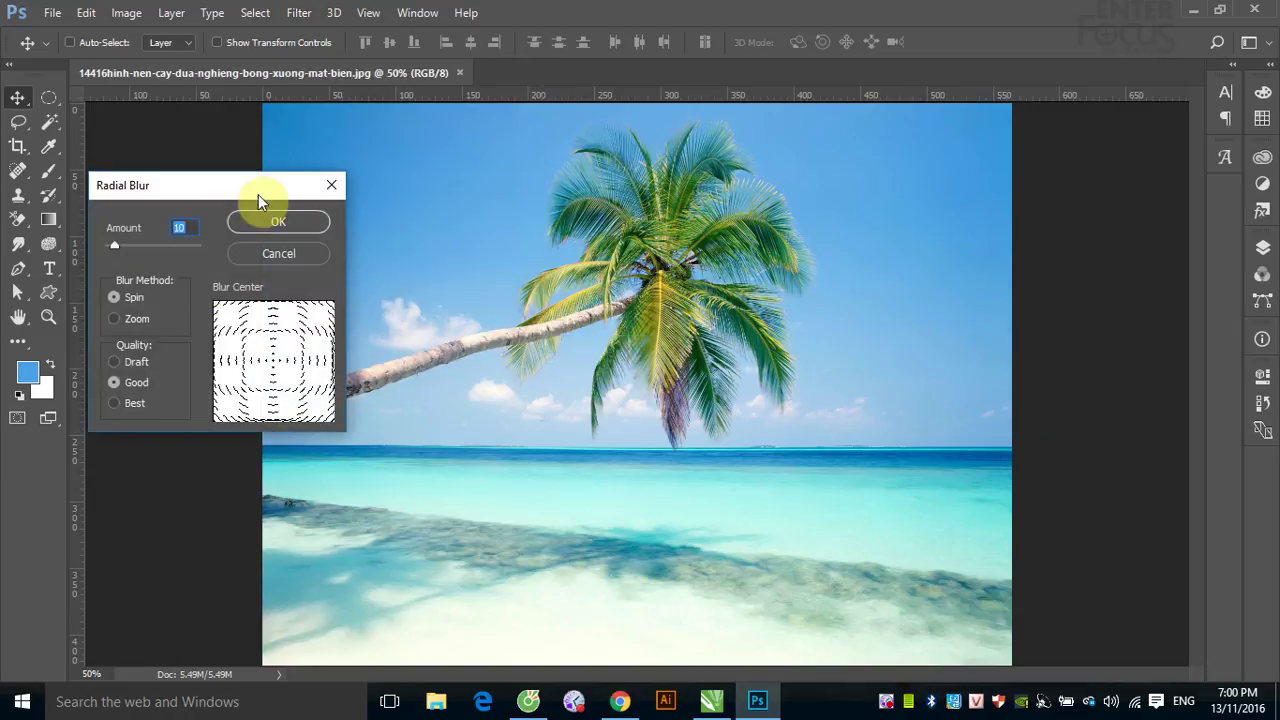
drag(271, 190, 540, 218)
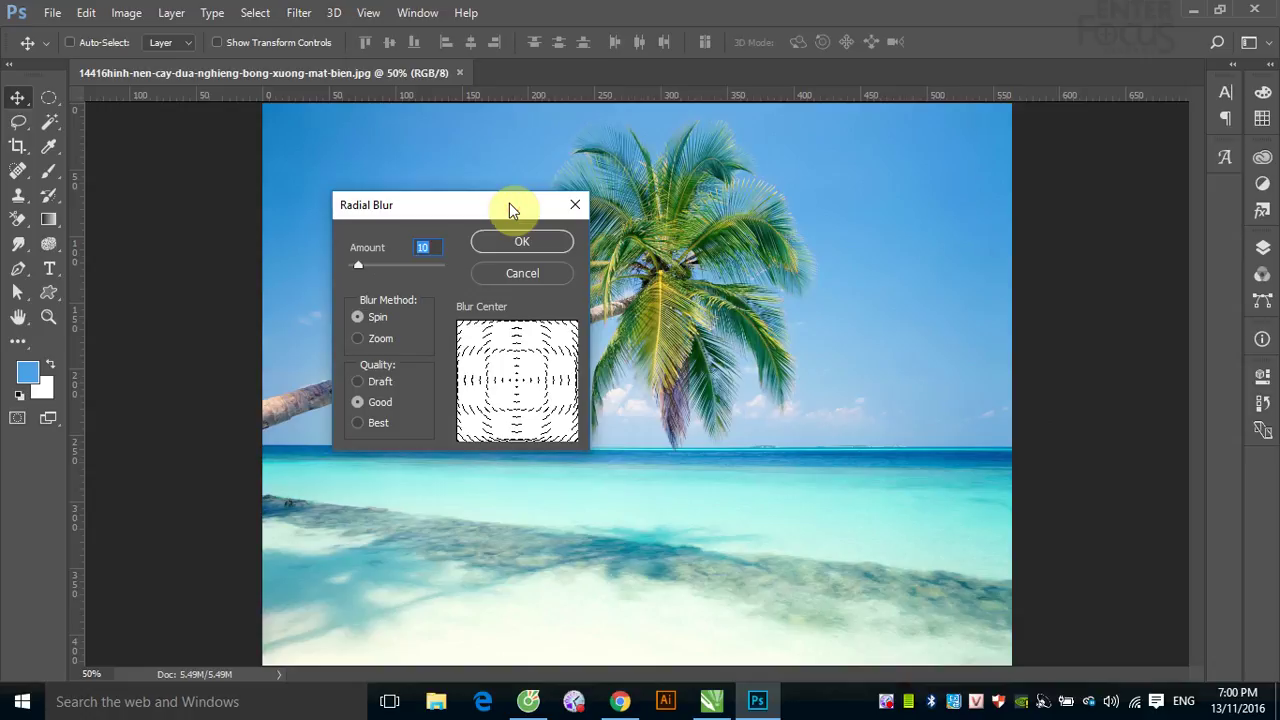
drag(511, 208, 960, 273)
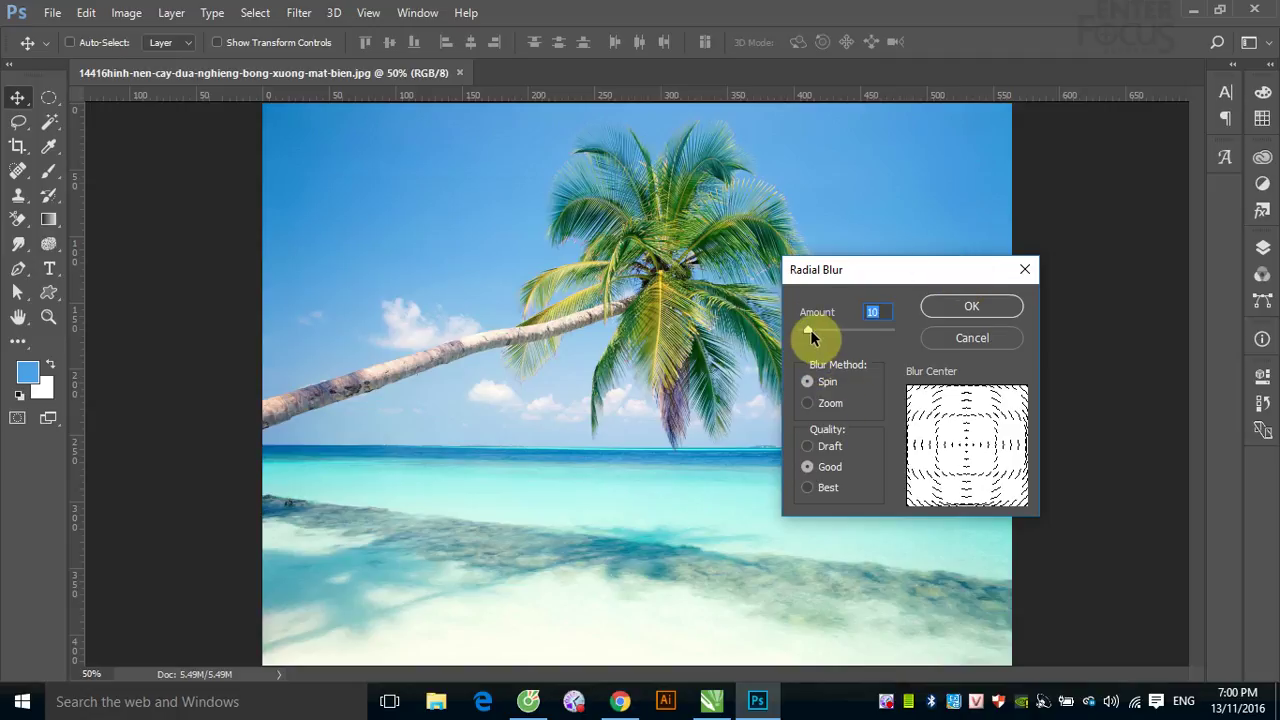
drag(810, 332, 833, 332)
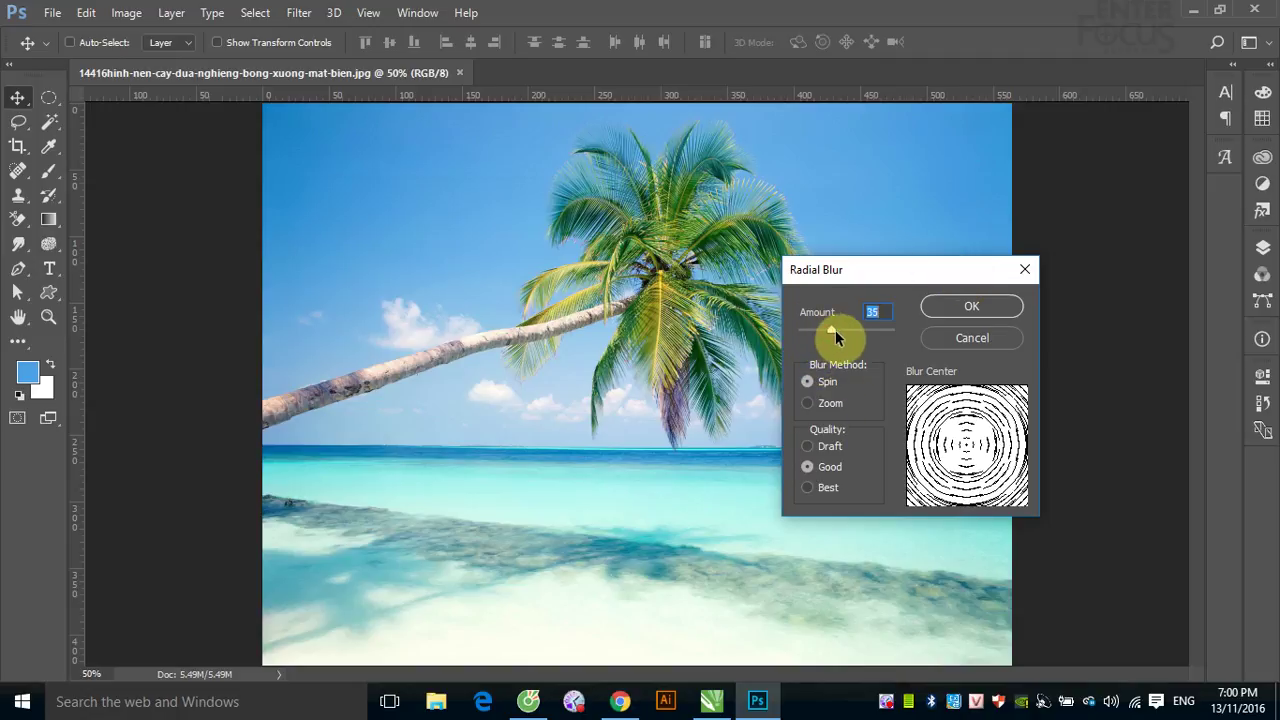
click(808, 403)
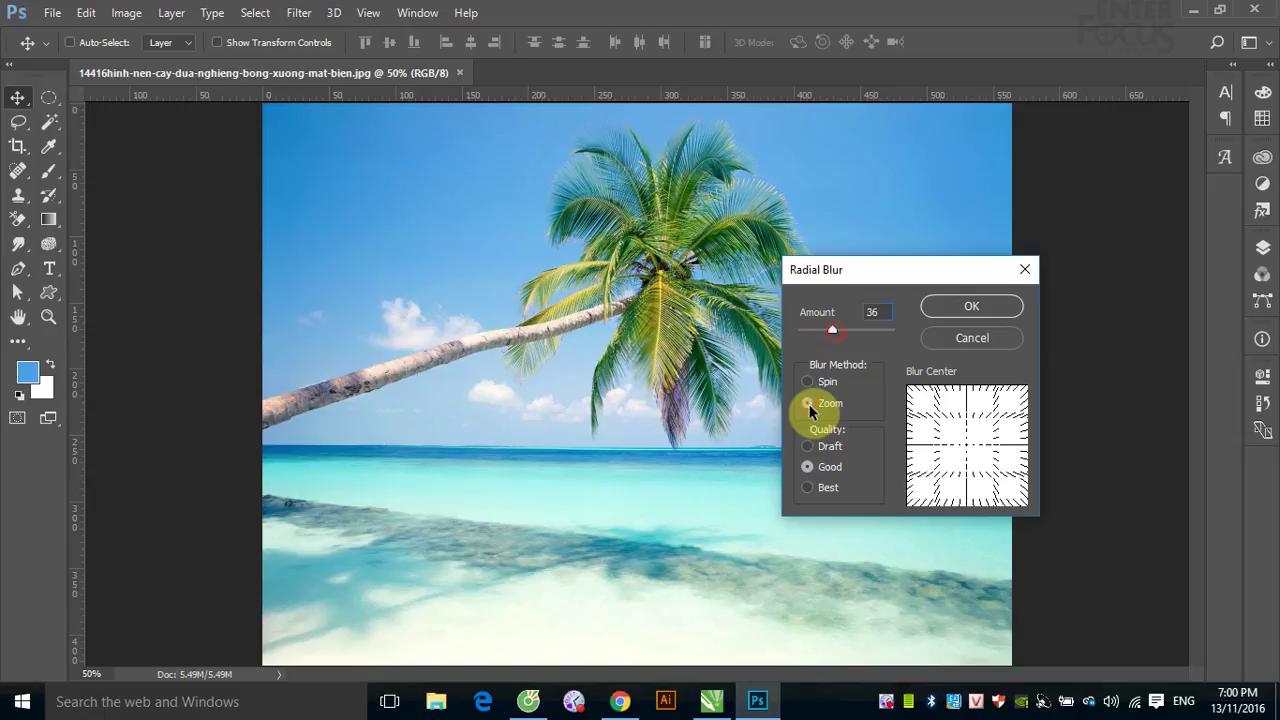
click(813, 488)
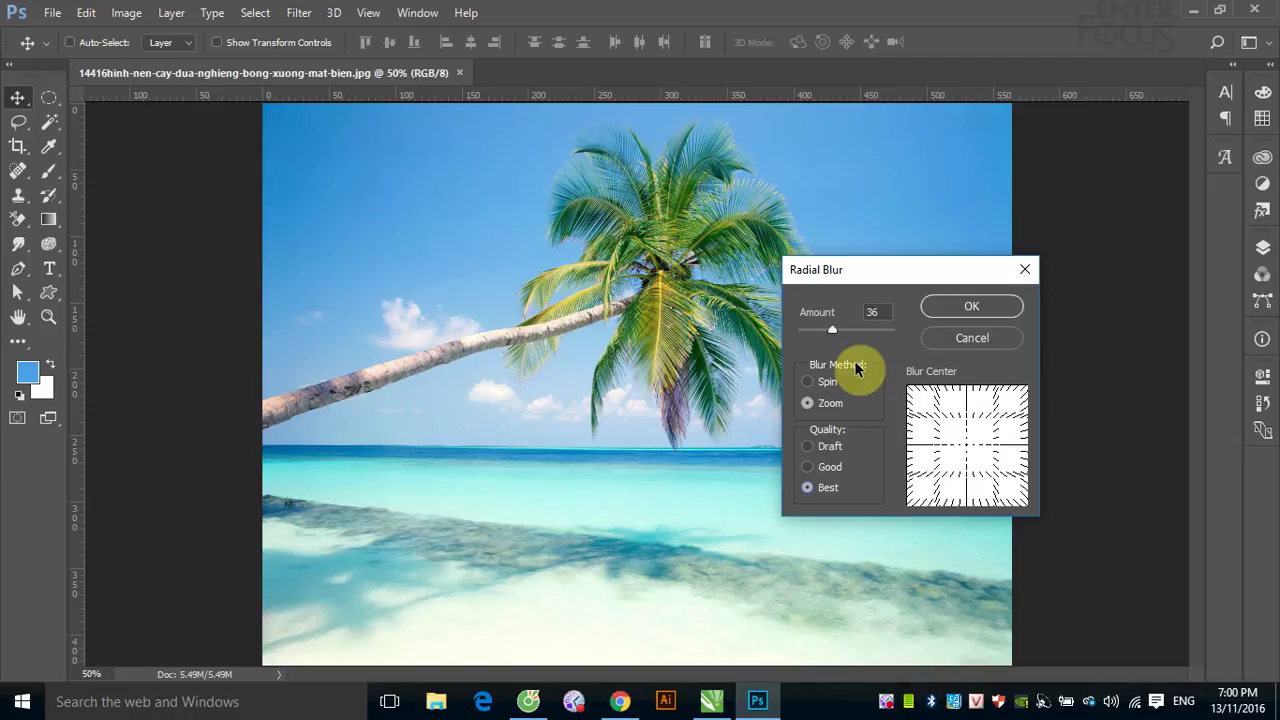
click(808, 382)
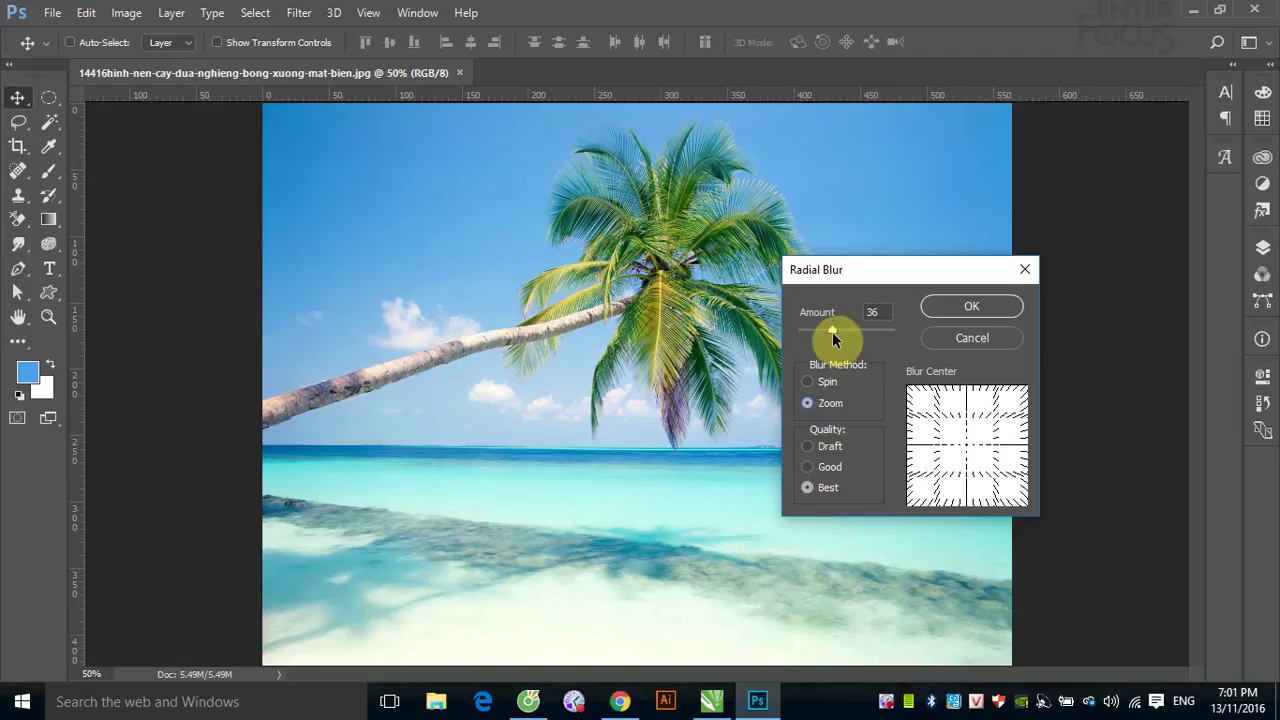
mouse_move(832, 330)
mouse_down()
mouse_move(884, 334)
mouse_move(831, 332)
mouse_move(850, 332)
mouse_up()
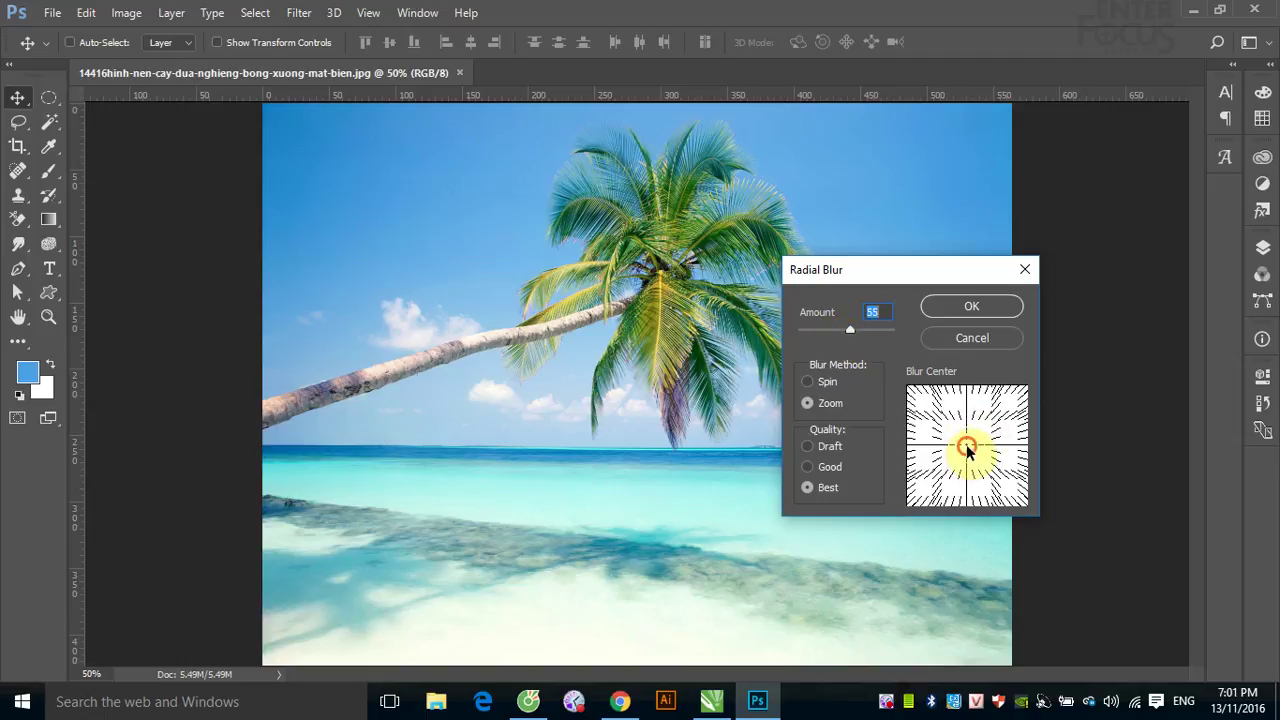
mouse_move(964, 428)
mouse_down()
mouse_move(1006, 417)
mouse_move(937, 434)
mouse_move(934, 413)
mouse_move(1011, 420)
mouse_move(996, 430)
mouse_up()
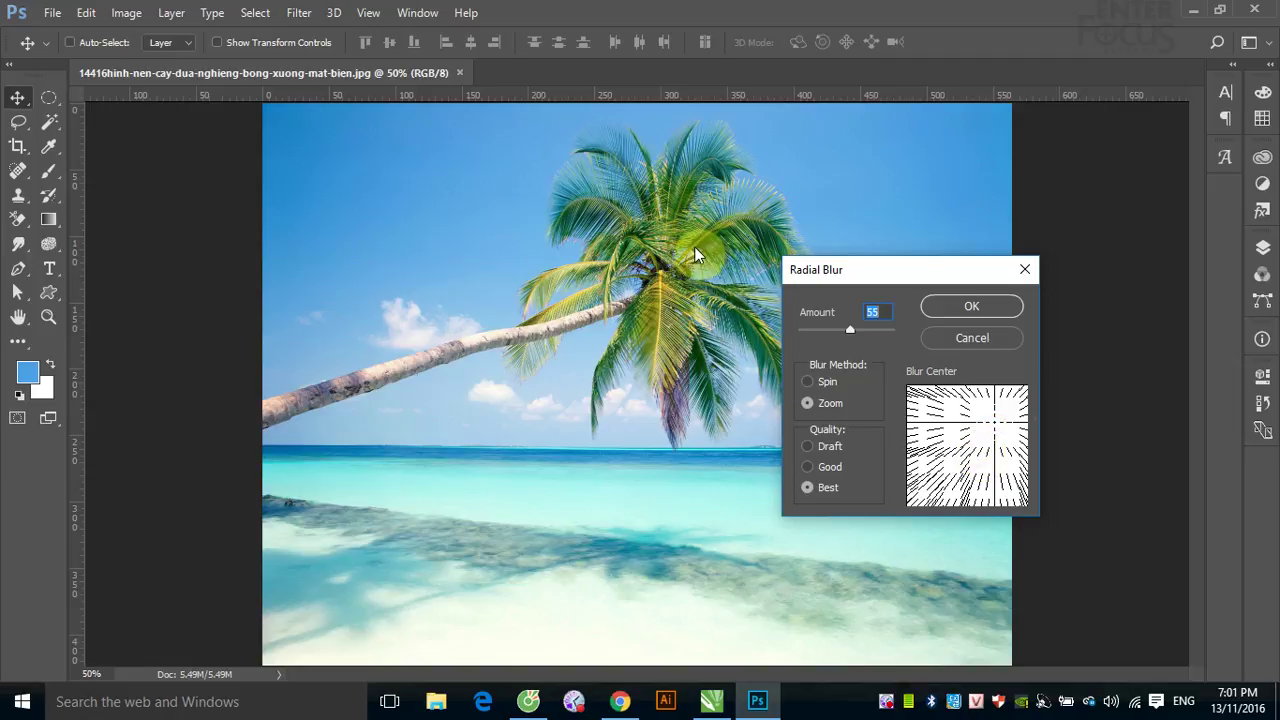
- Apply the zoom Radial Blur, then undo it
click(972, 307)
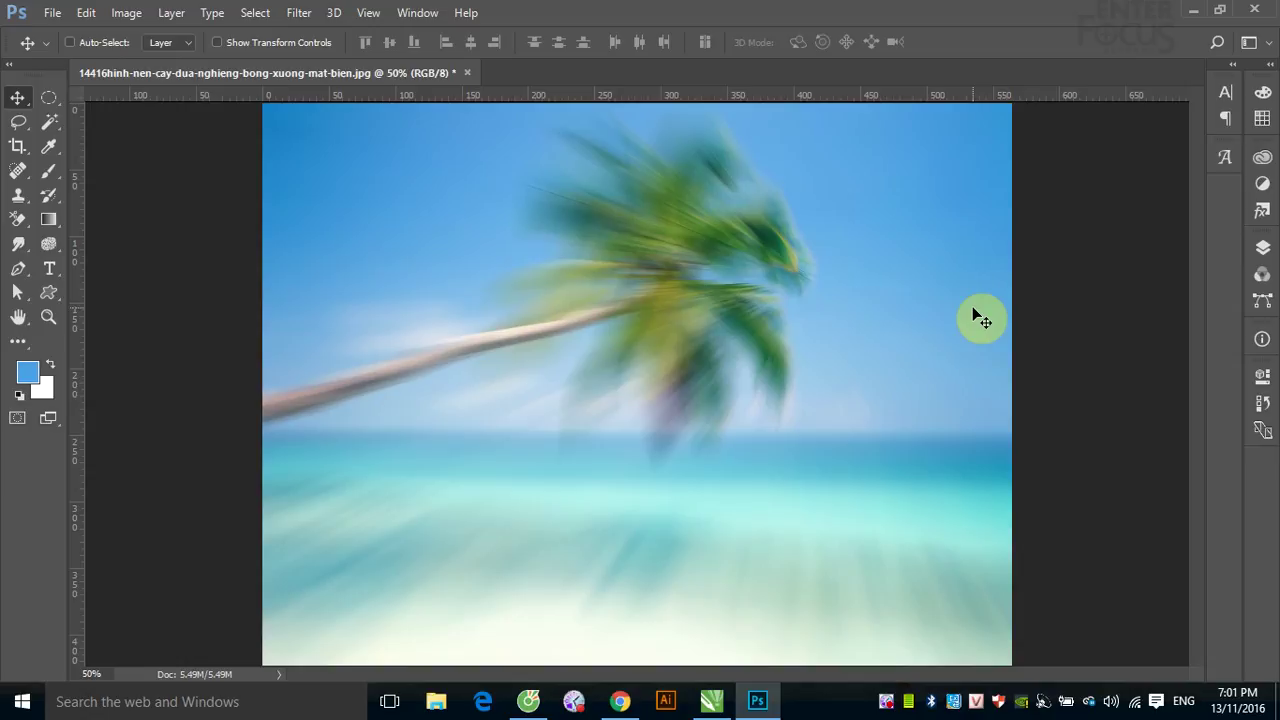
key(ctrl+z)
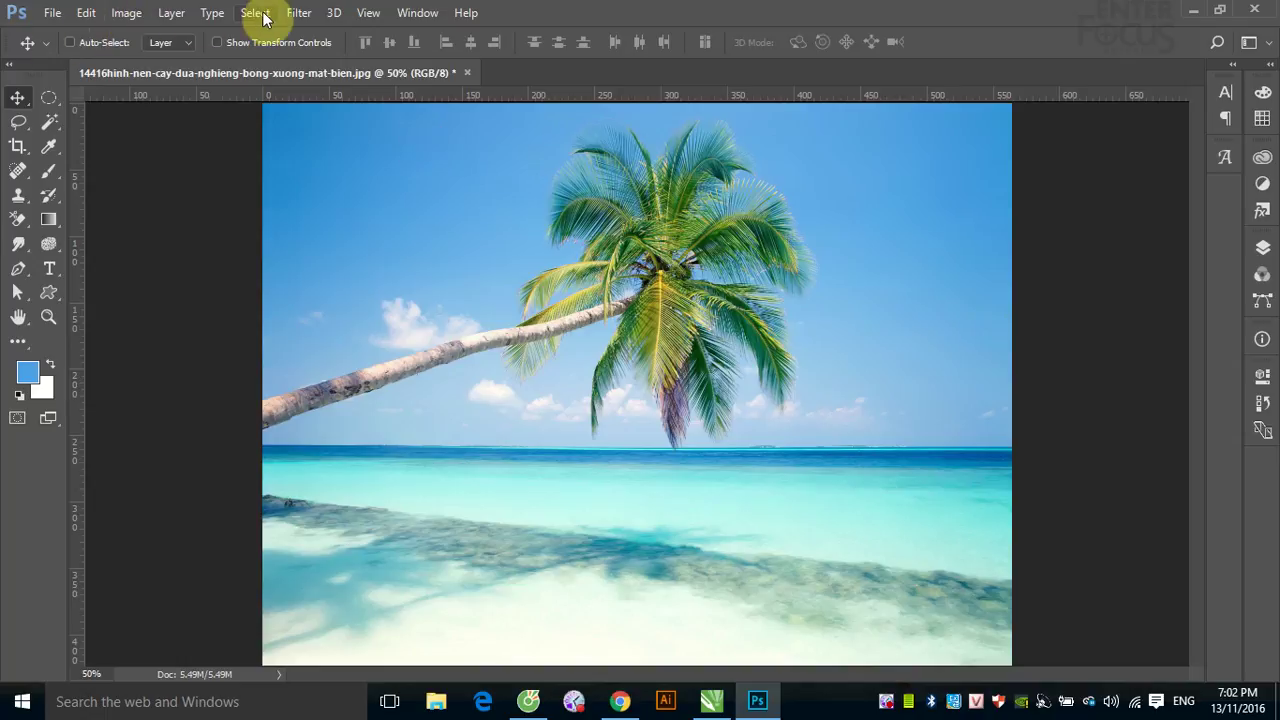
- Preview Motion Blur at Angle 0° with Distance raised from 10 to 43 pixels
click(298, 14)
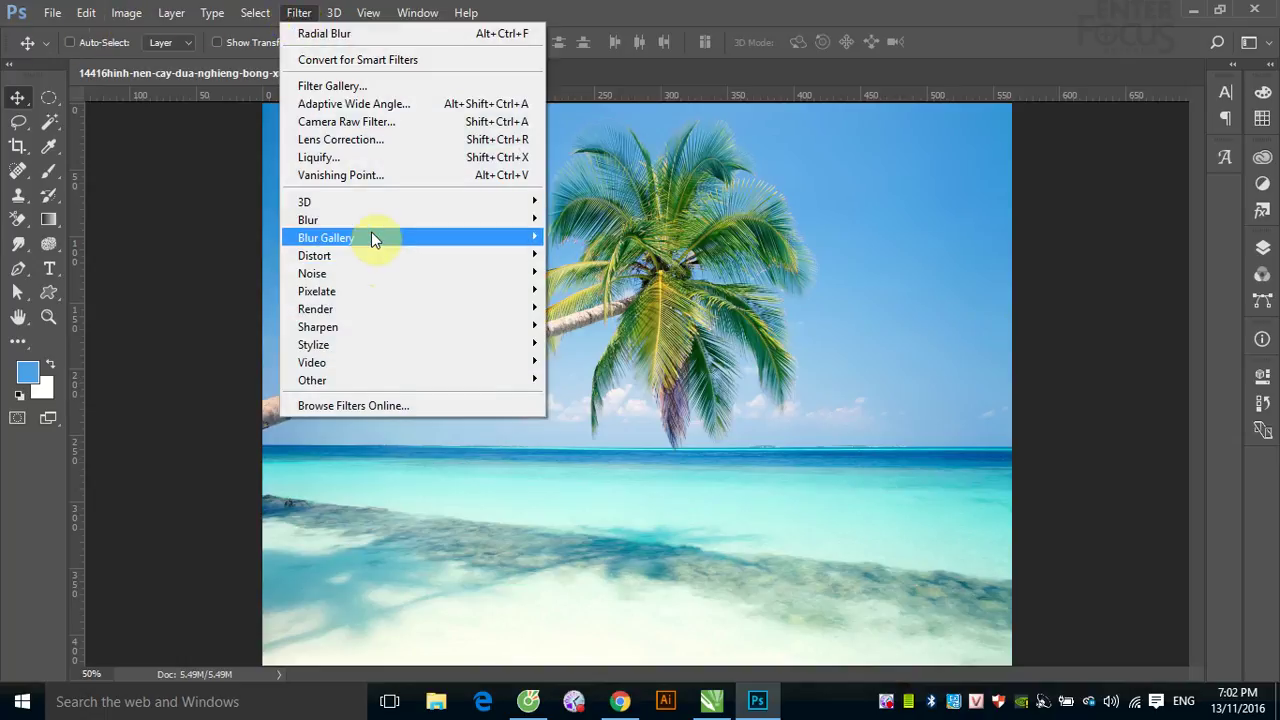
mouse_move(308, 219)
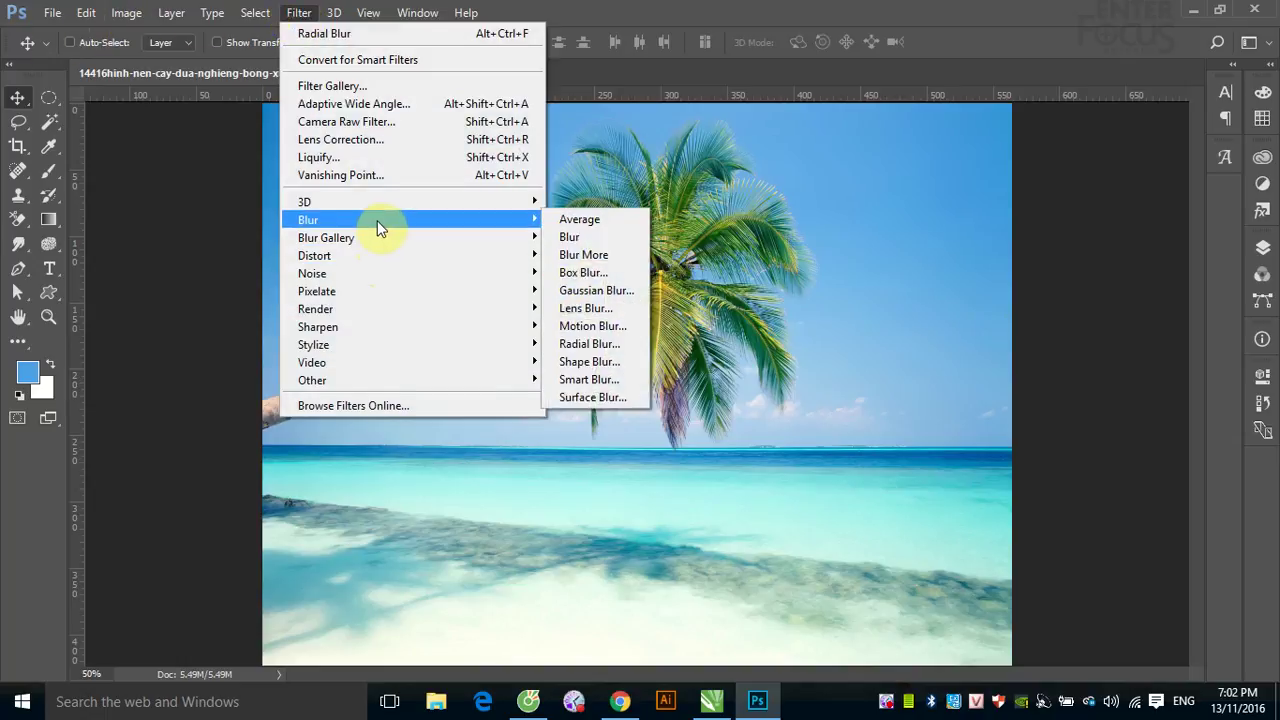
click(610, 326)
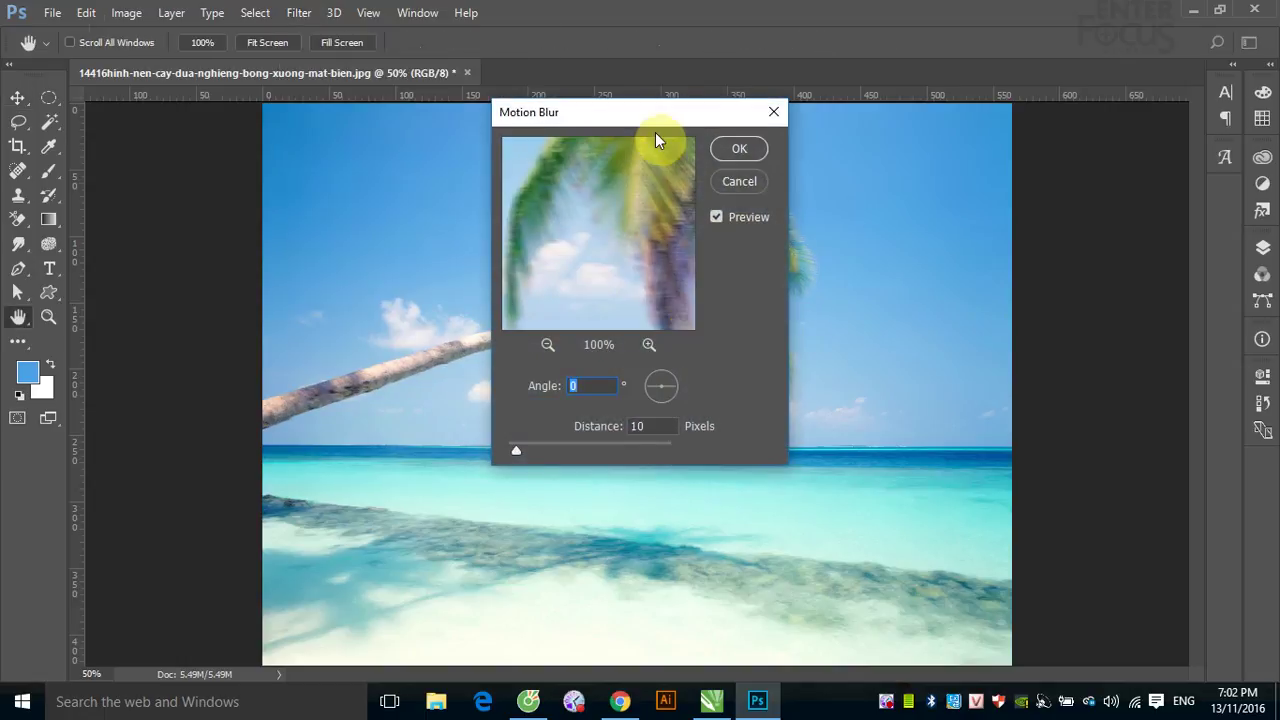
drag(649, 114, 826, 230)
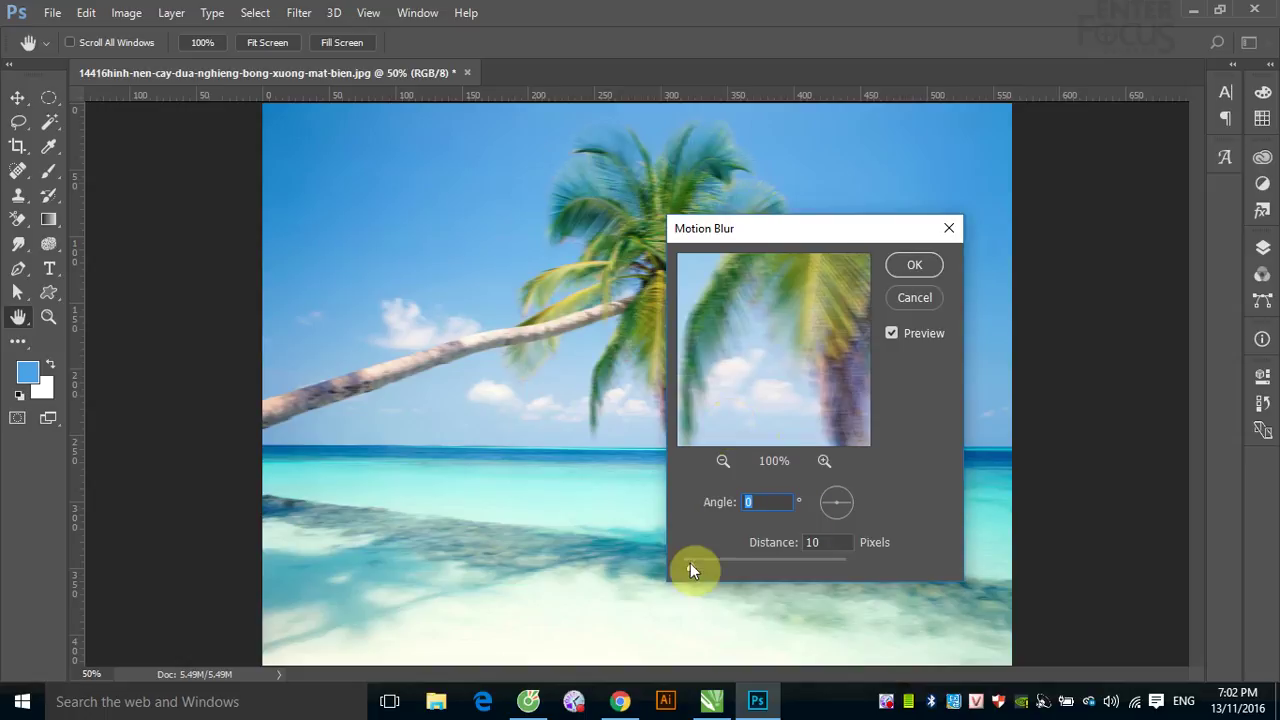
drag(688, 568, 720, 566)
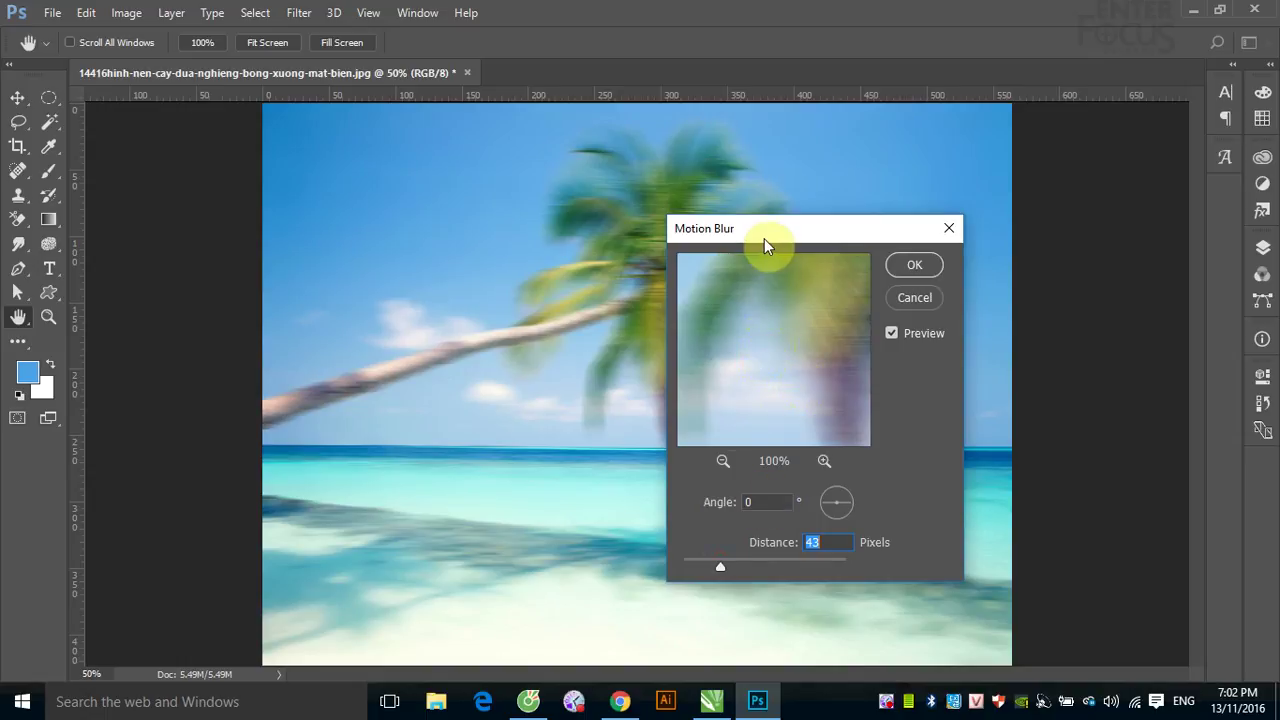
- Reduce the Motion Blur distance from 43 to 20 pixels and pan the preview
drag(764, 238, 905, 214)
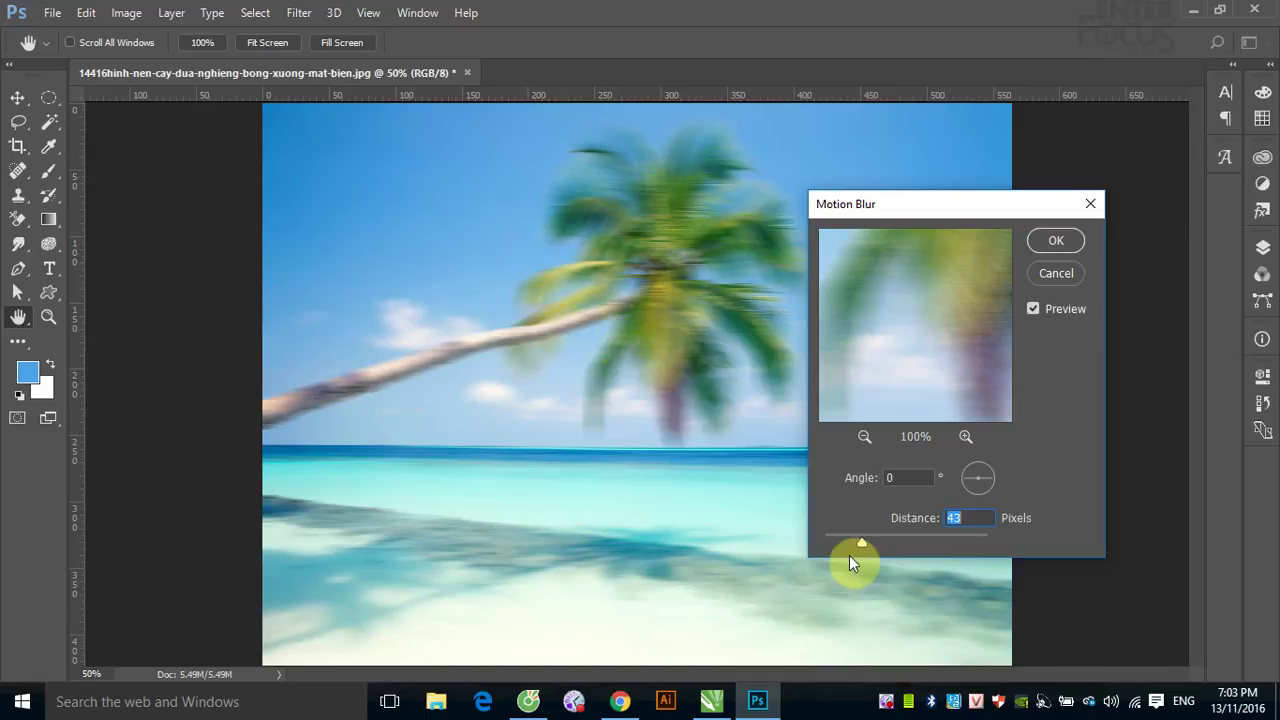
drag(862, 545, 842, 545)
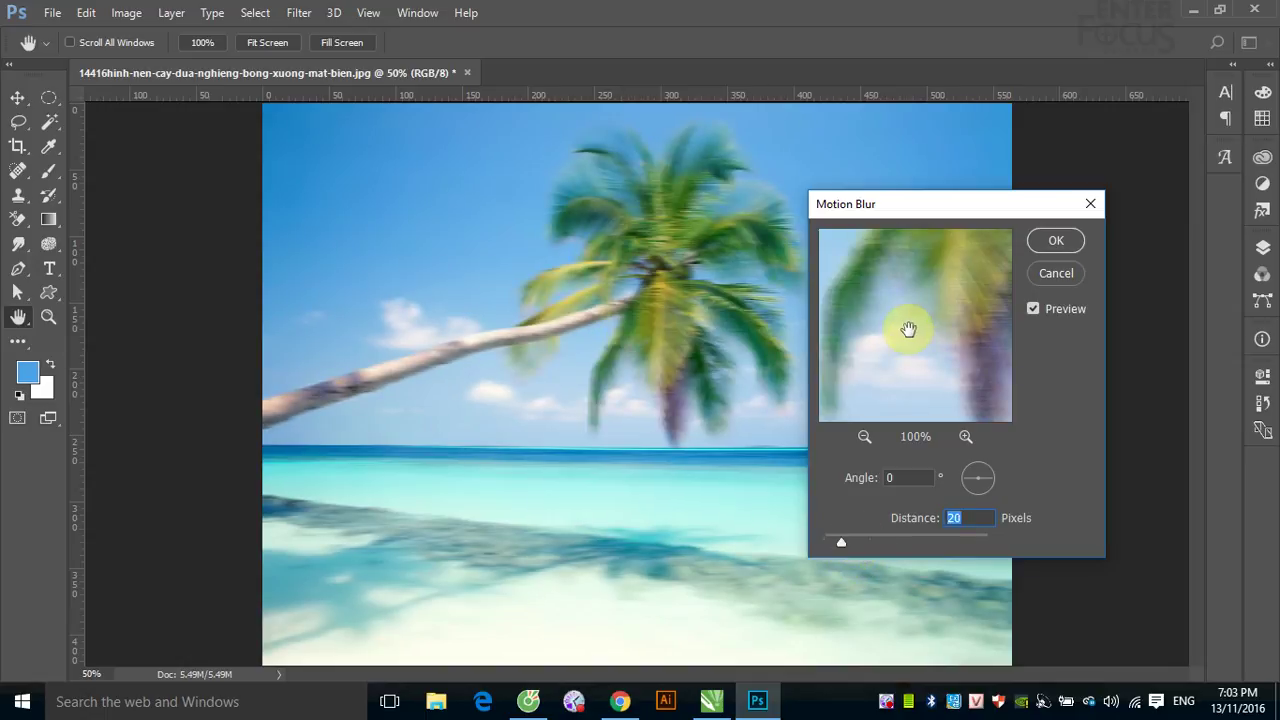
mouse_move(909, 329)
mouse_down()
mouse_move(933, 237)
mouse_move(777, 190)
mouse_up()
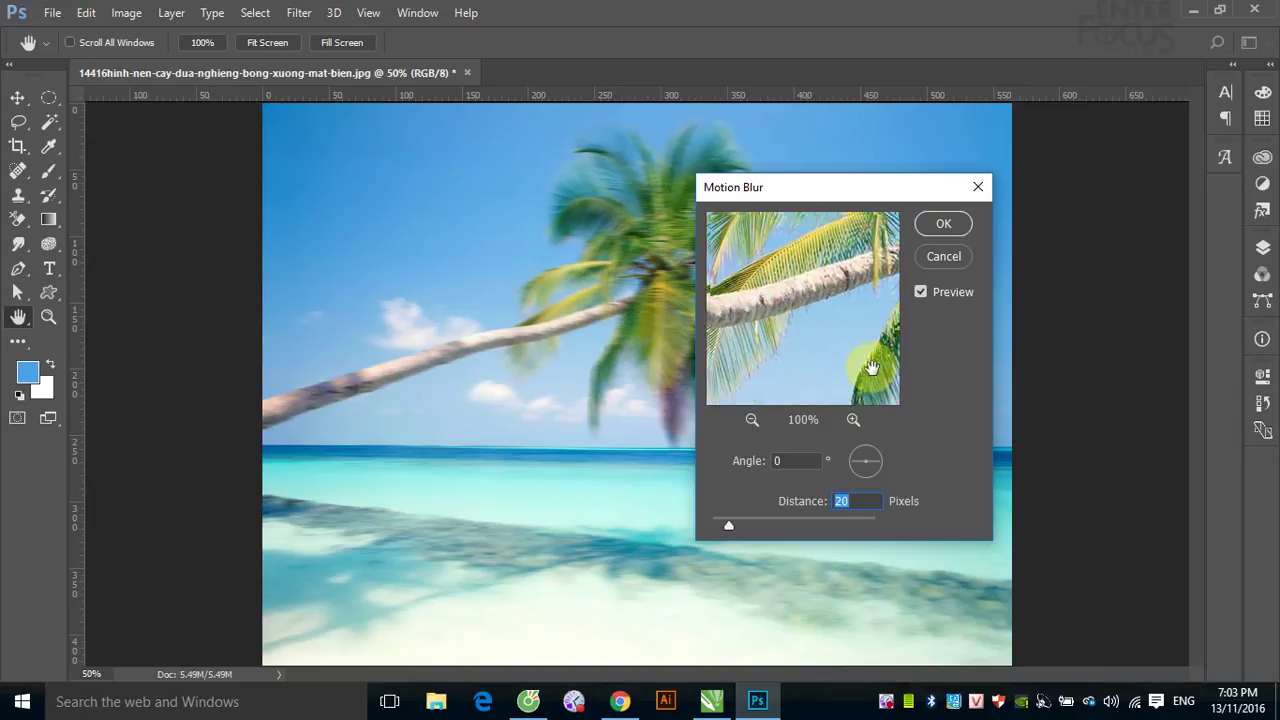
- Compare the 20-pixel, 0° Motion Blur preview against the original, then apply it
drag(733, 261, 849, 337)
mouse_move(752, 266)
mouse_down()
mouse_move(857, 357)
mouse_move(829, 329)
mouse_move(737, 350)
mouse_move(800, 270)
mouse_move(863, 349)
mouse_up()
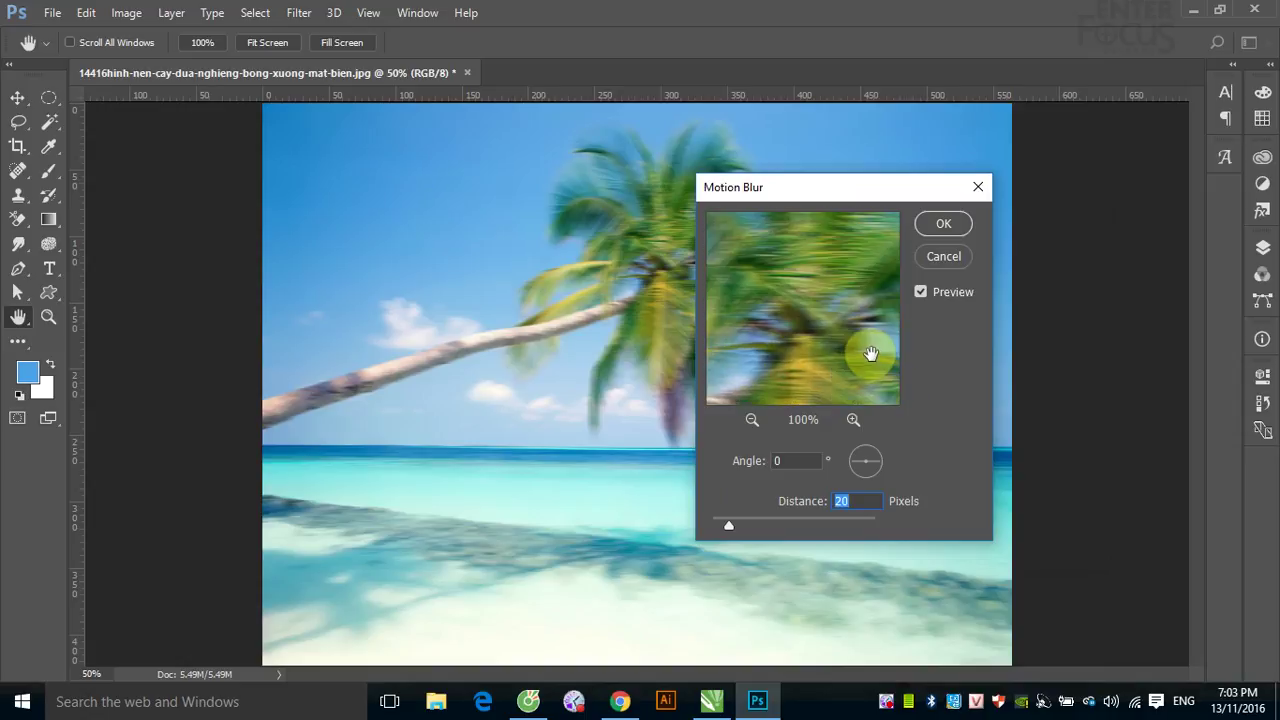
click(813, 318)
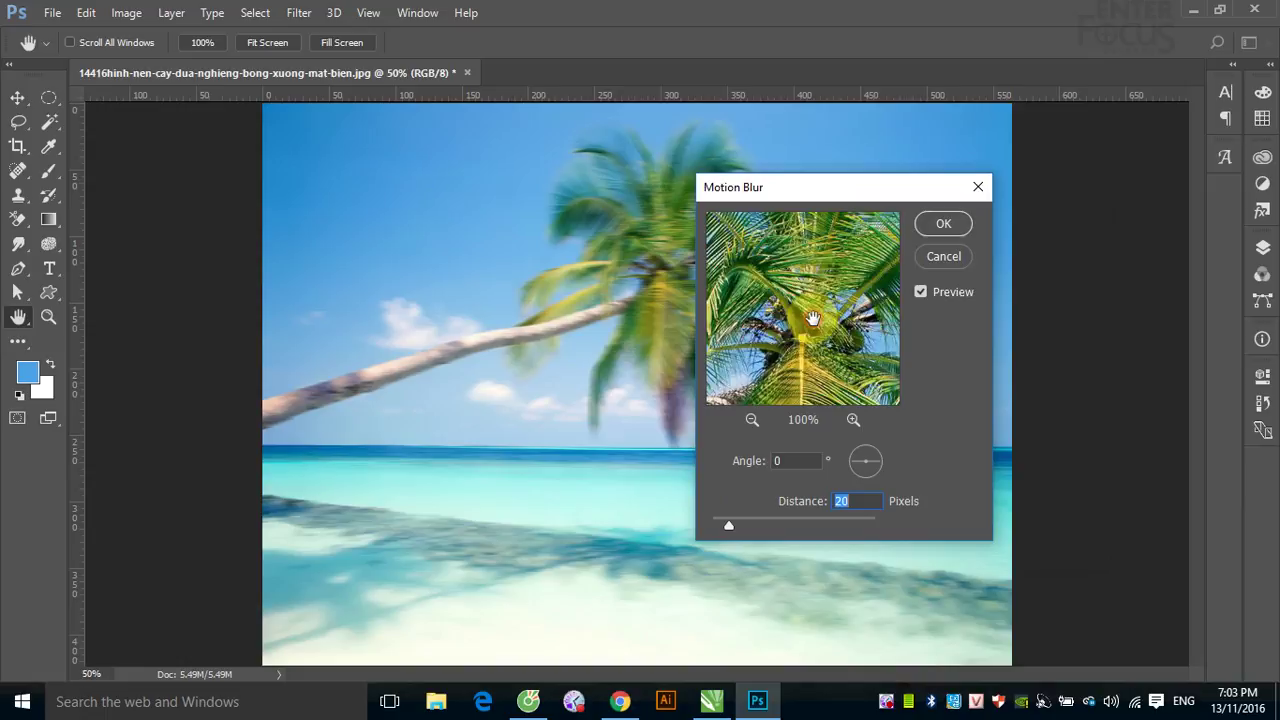
click(813, 318)
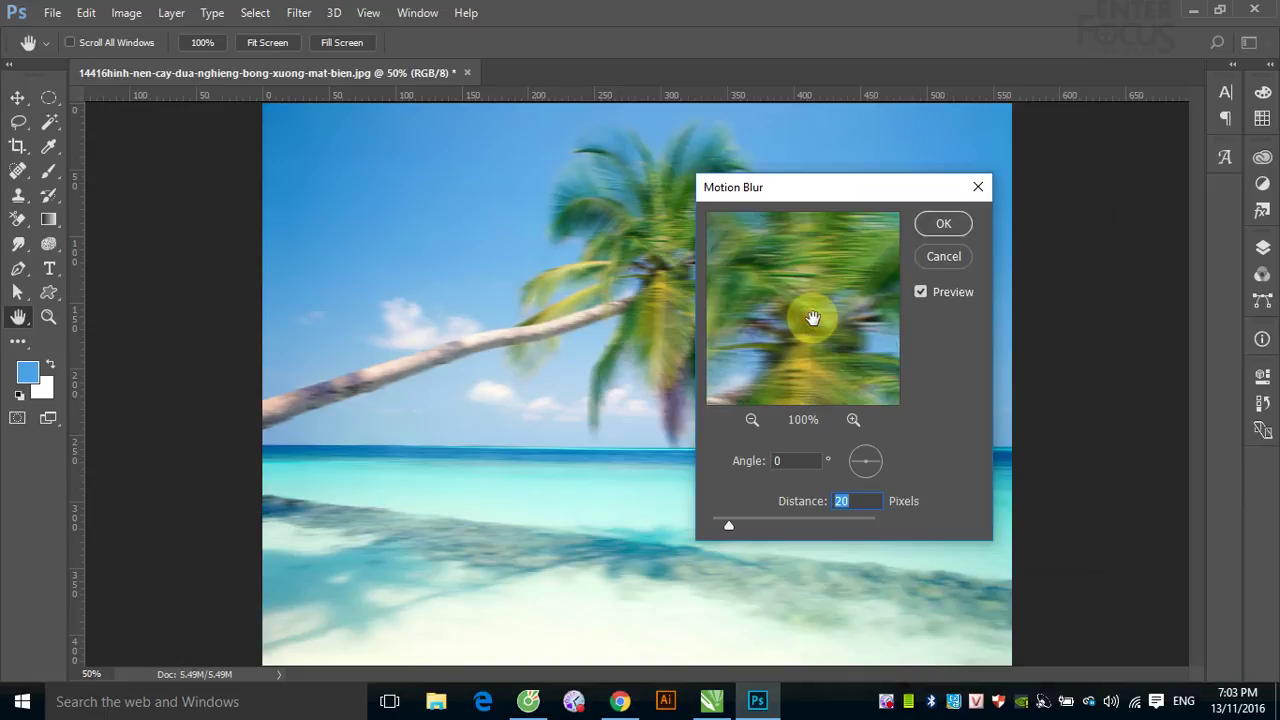
click(813, 318)
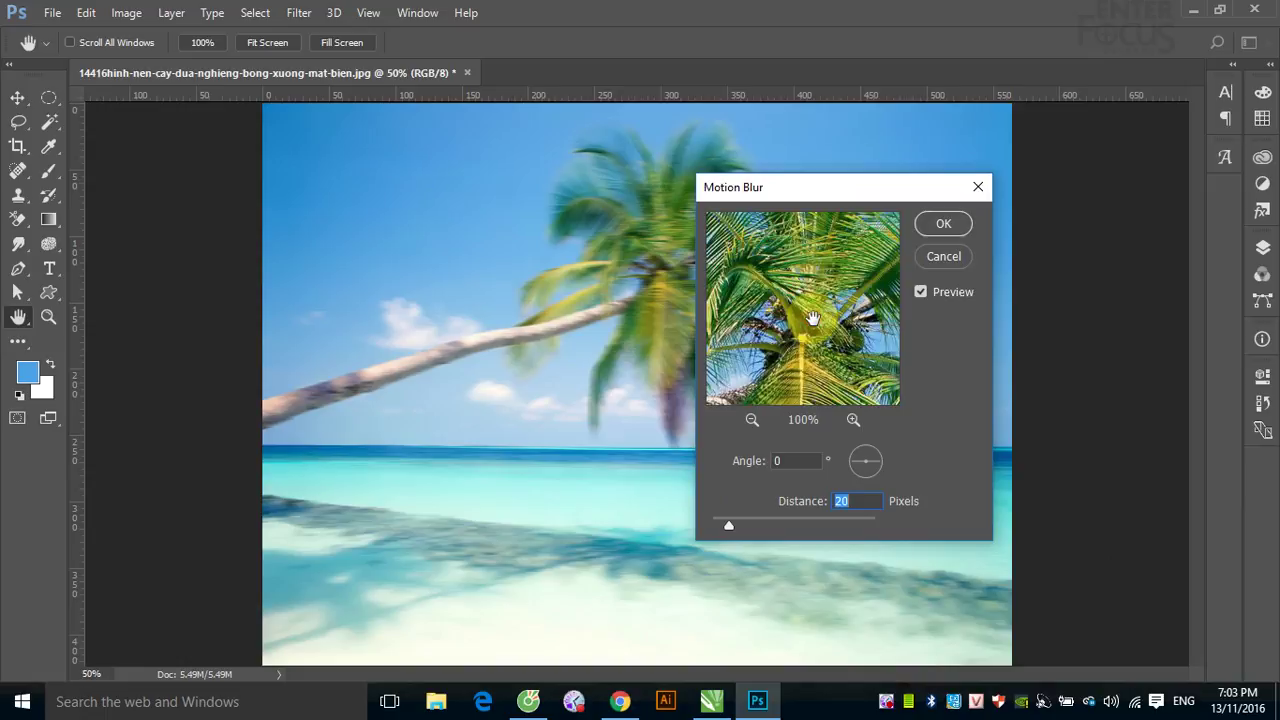
drag(813, 318, 811, 318)
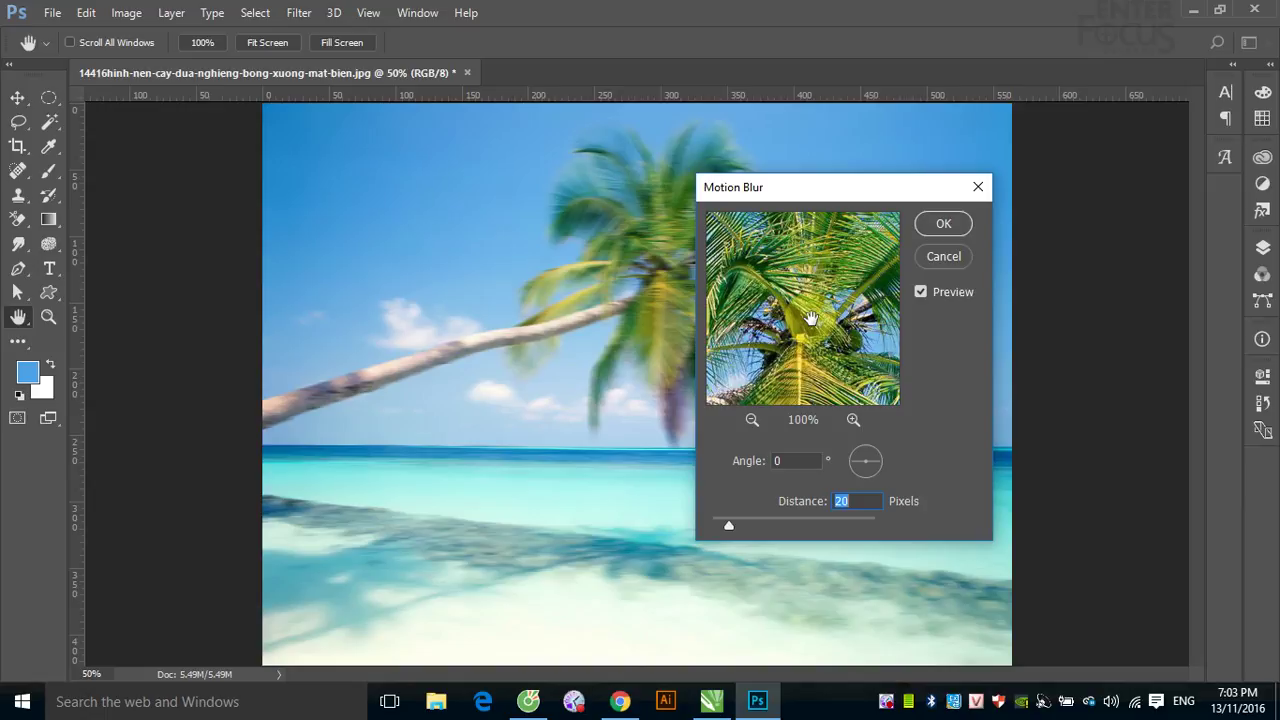
drag(811, 318, 809, 318)
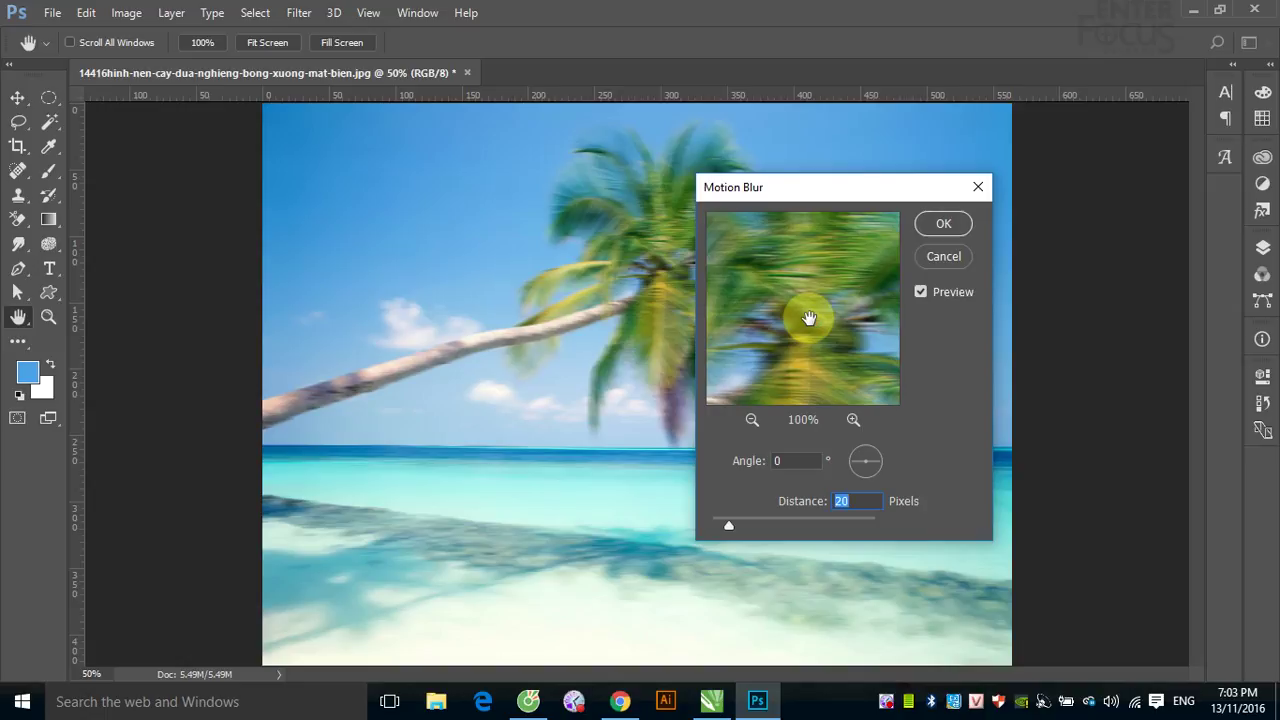
click(809, 318)
click(809, 318)
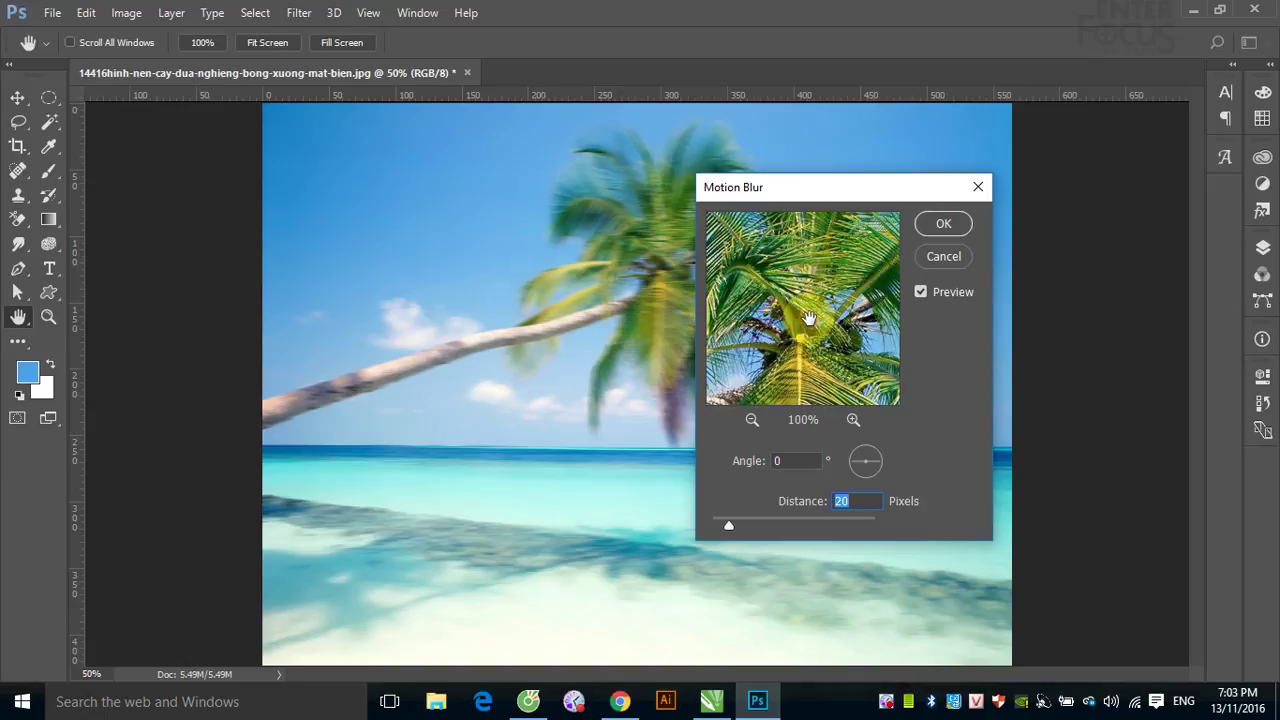
click(809, 318)
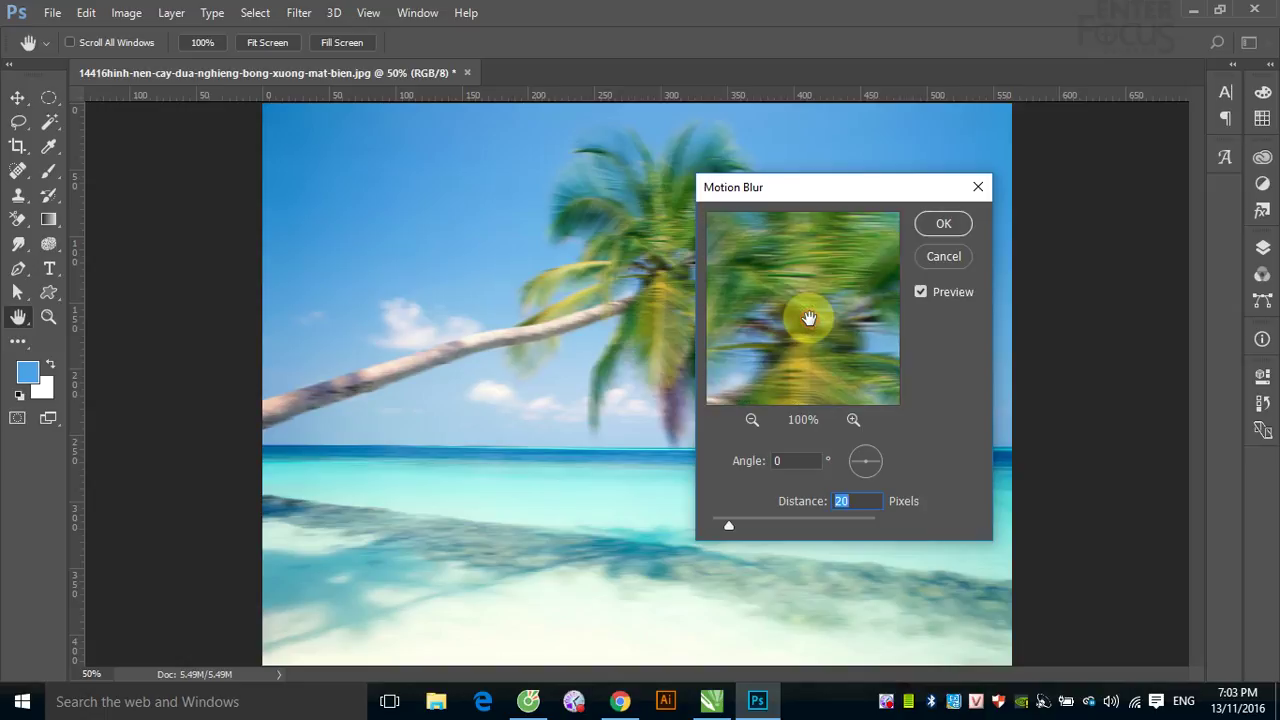
click(945, 227)
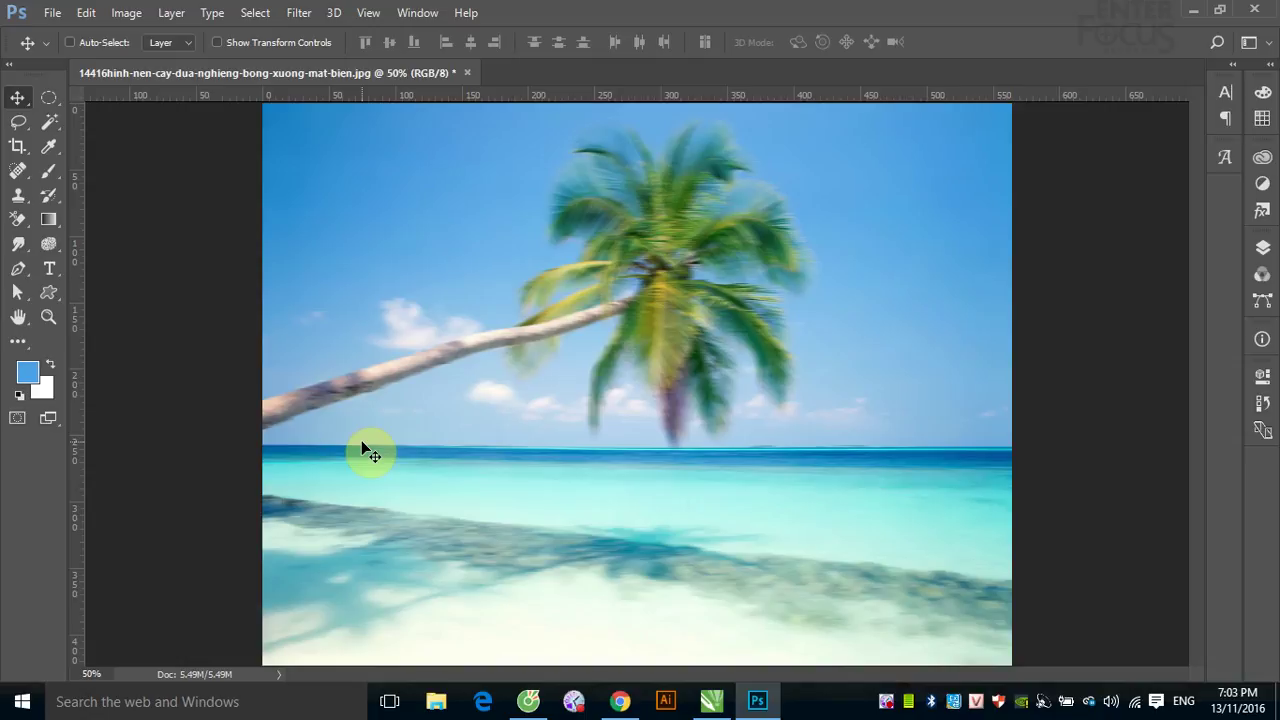
- Show the Layers panel listing the blurred photo's single Background layer
click(1267, 250)
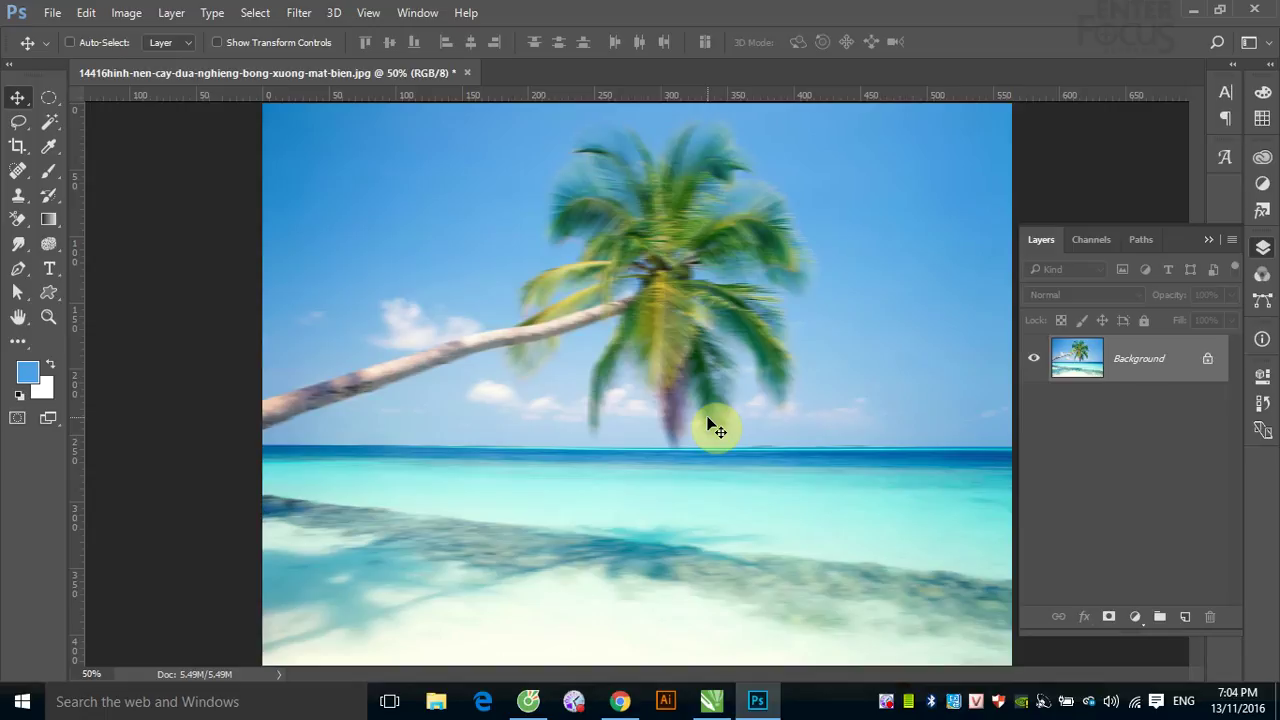
click(299, 12)
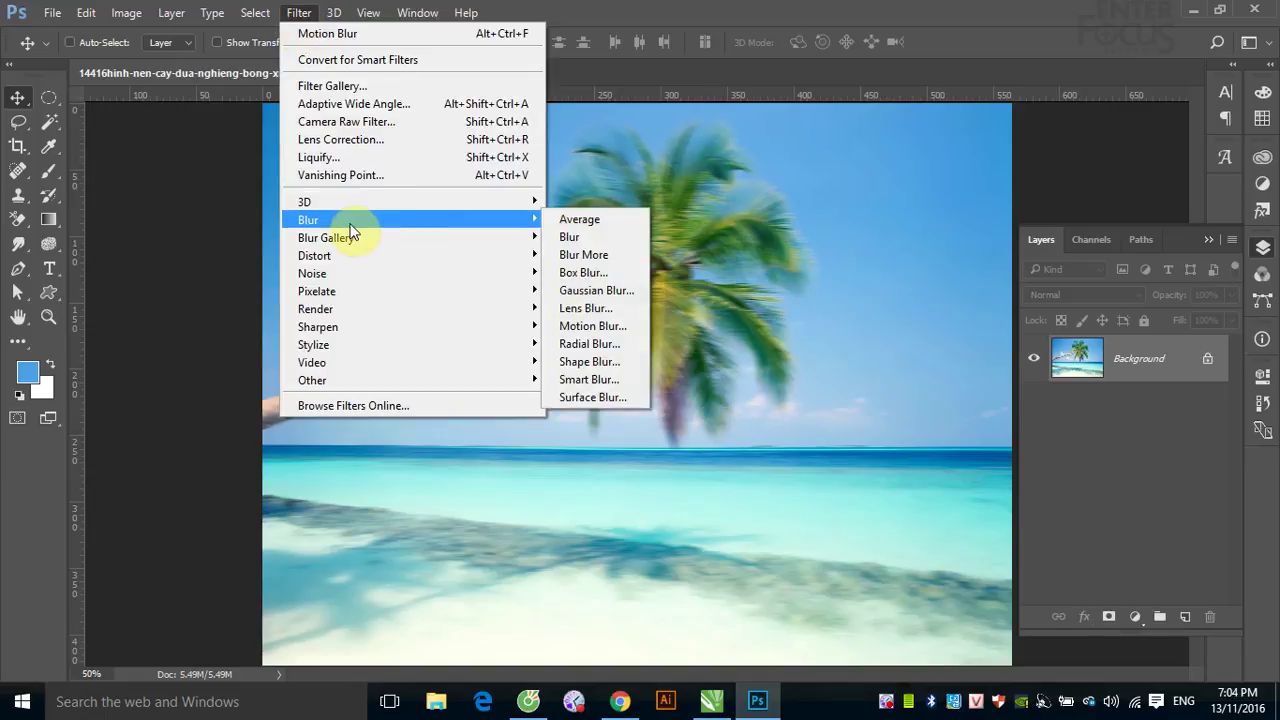
mouse_move(308, 219)
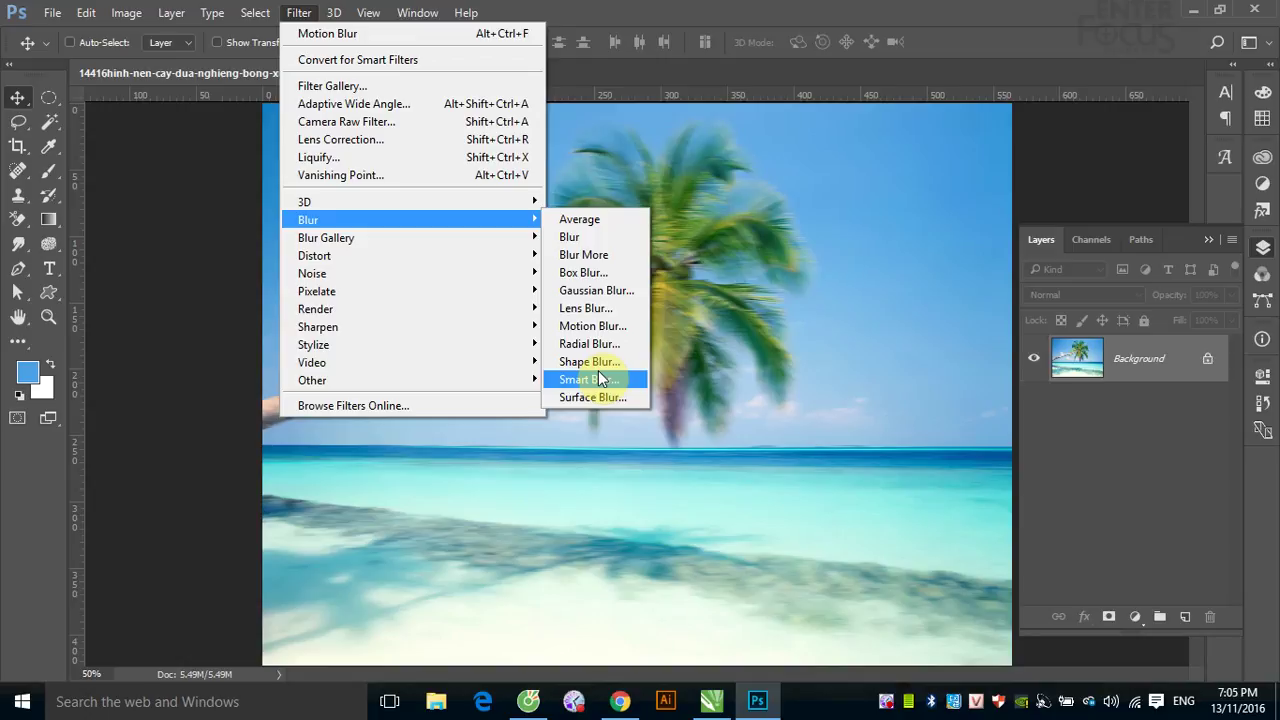
click(186, 239)
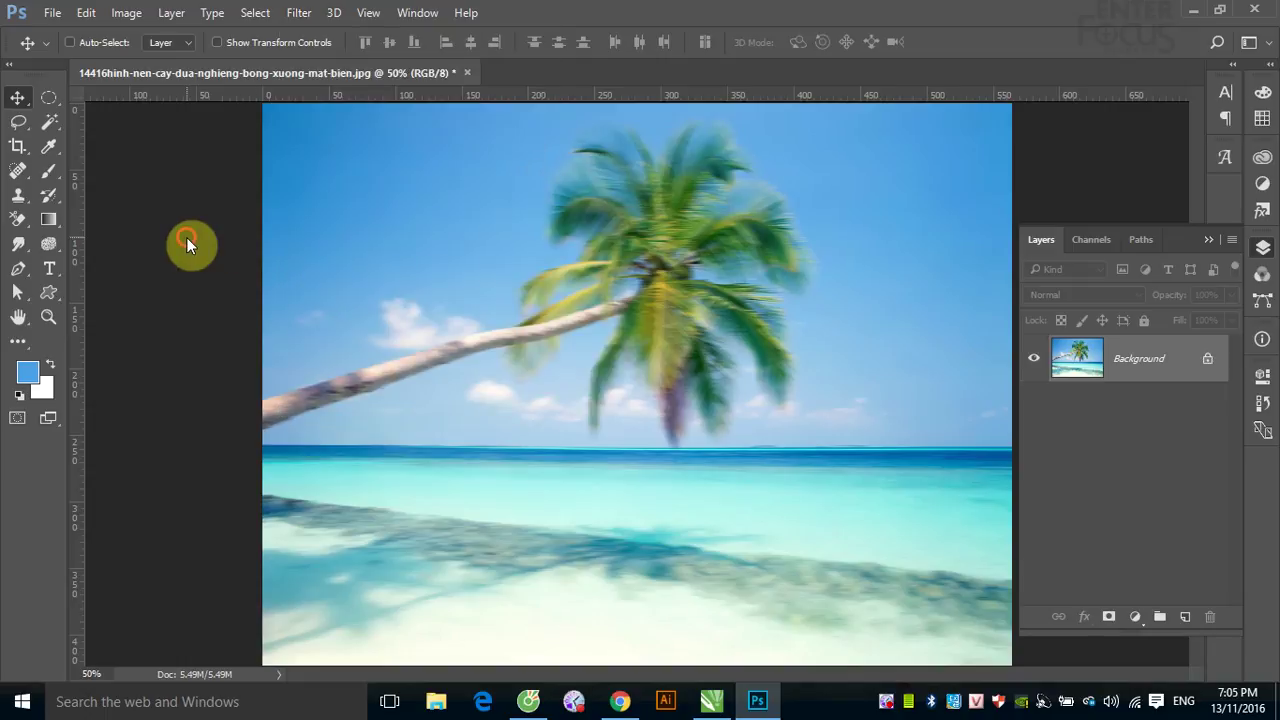
click(118, 12)
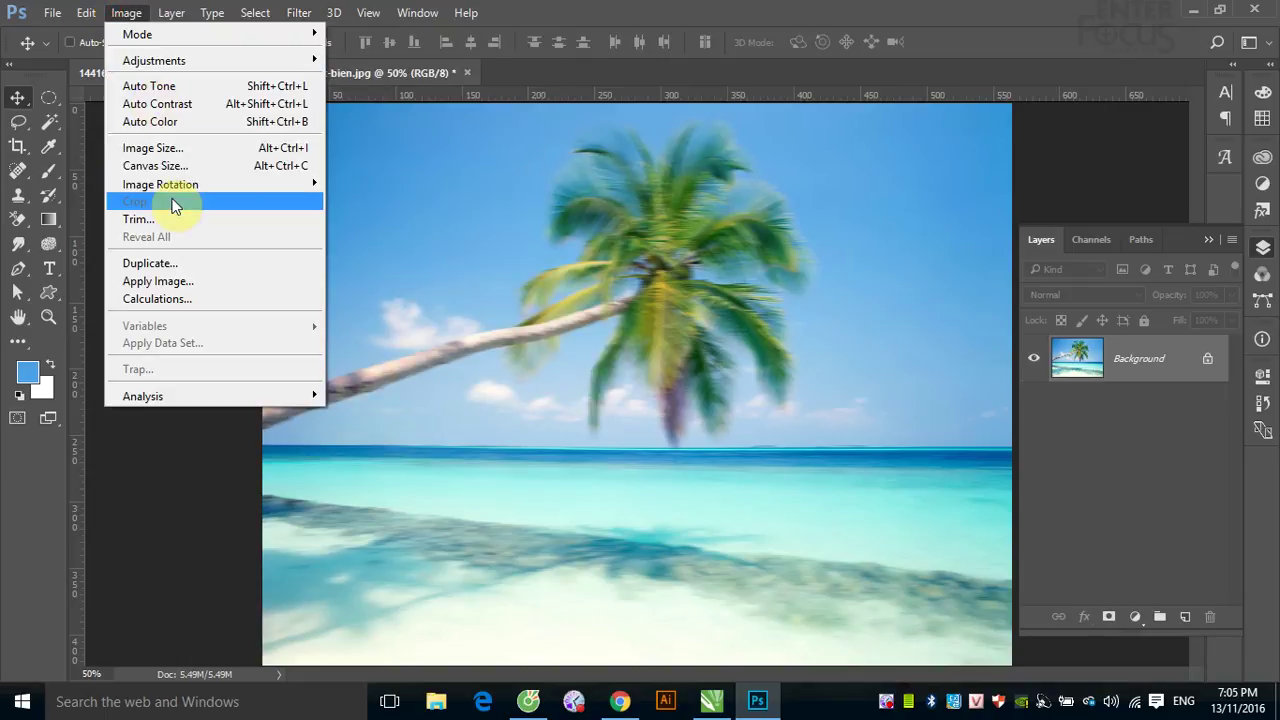
click(170, 264)
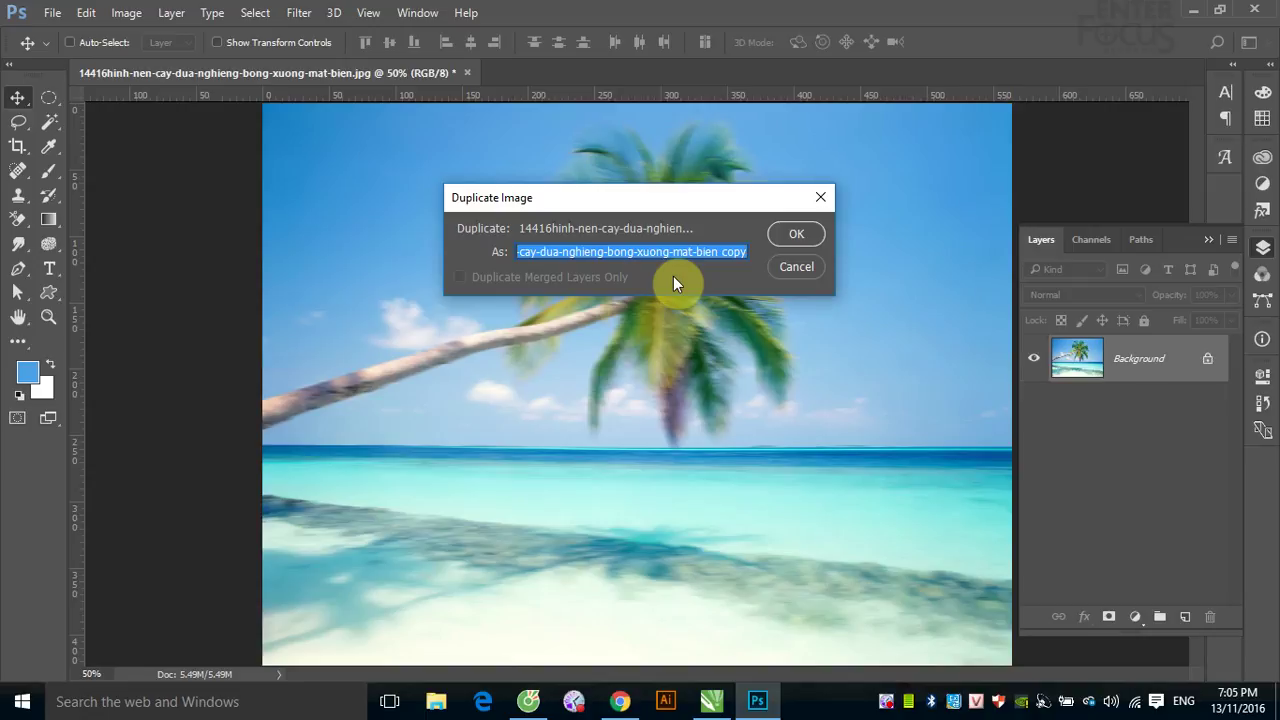
click(797, 270)
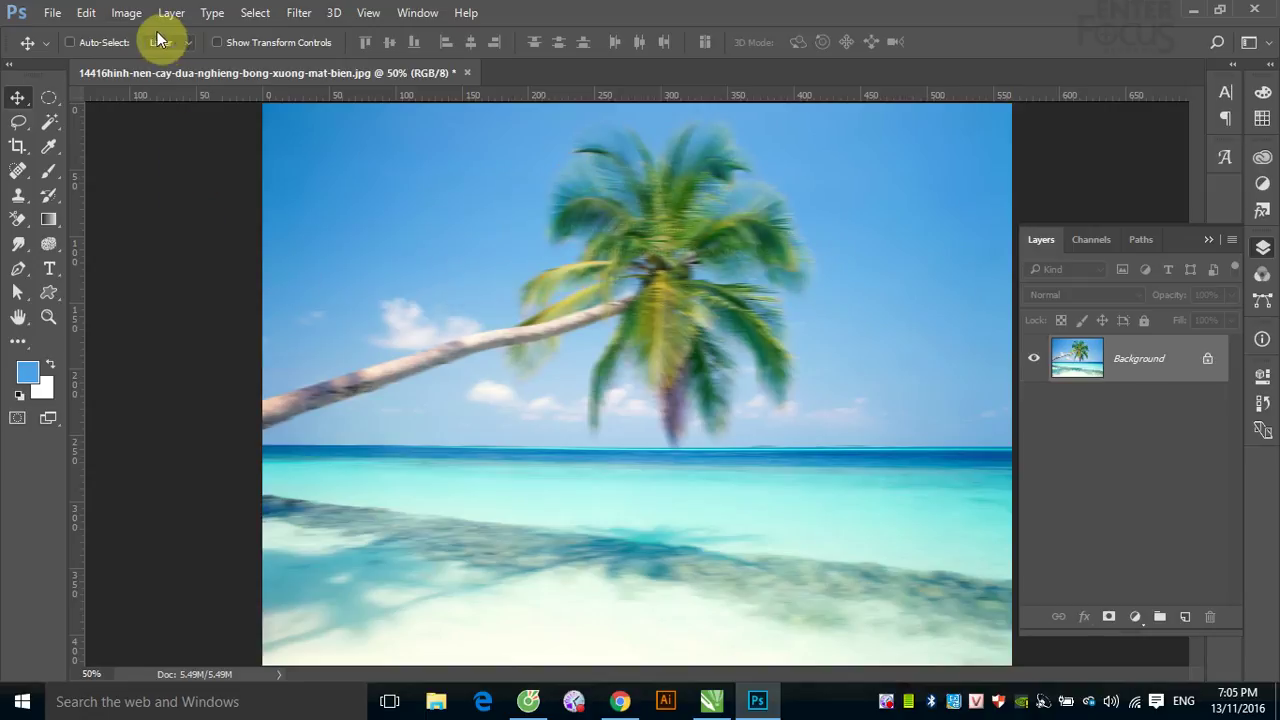
- Undo the 20-pixel Motion Blur with Ctrl+Z, leaving the Filter menu open
click(297, 12)
mouse_move(308, 220)
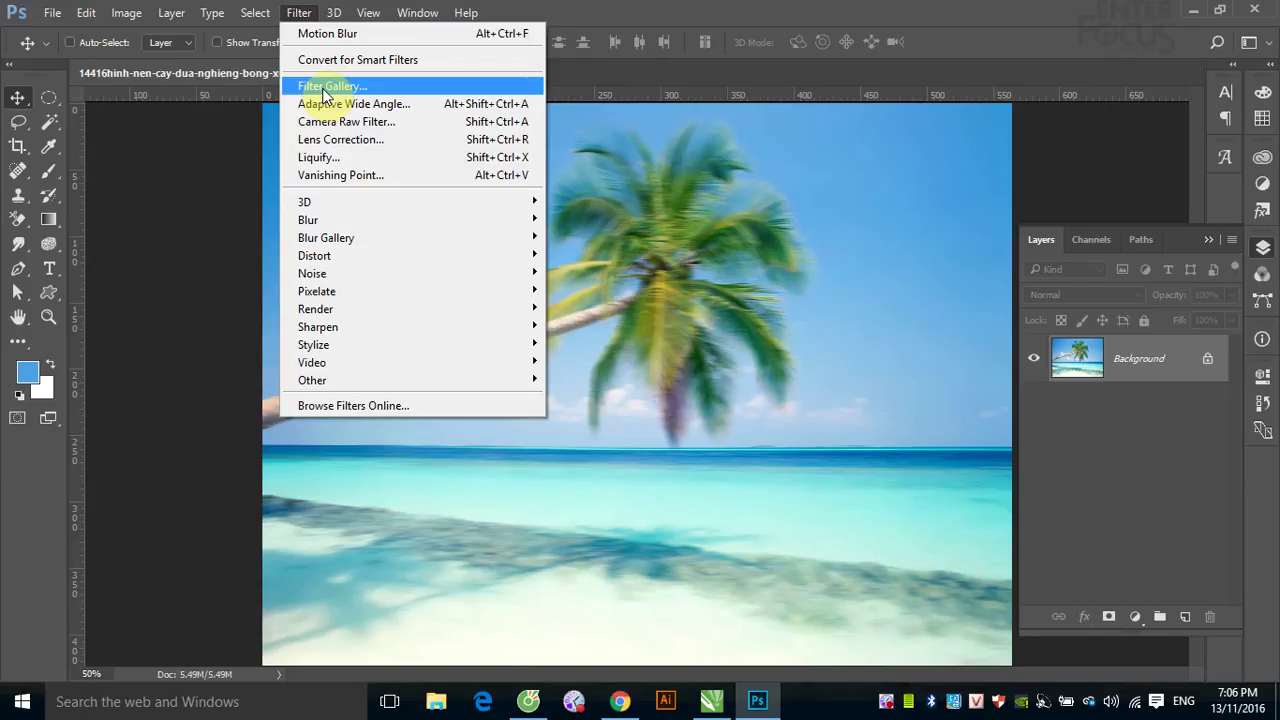
click(156, 219)
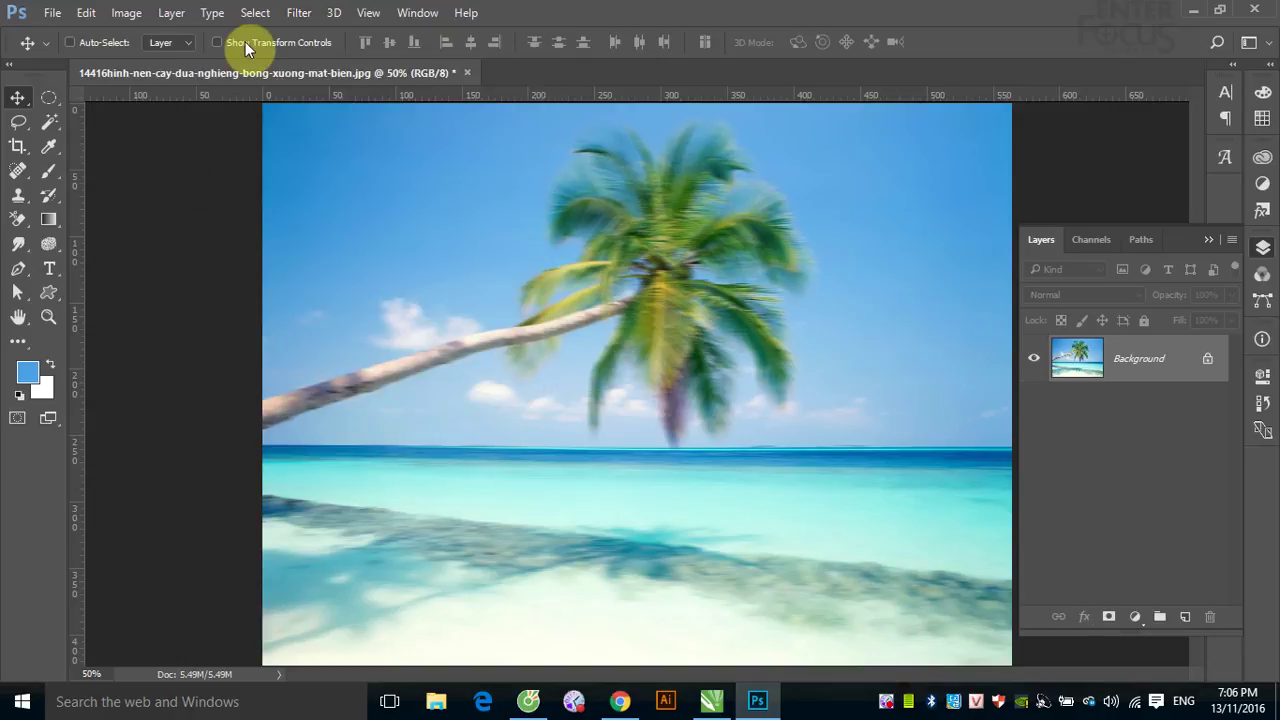
key(ctrl+z)
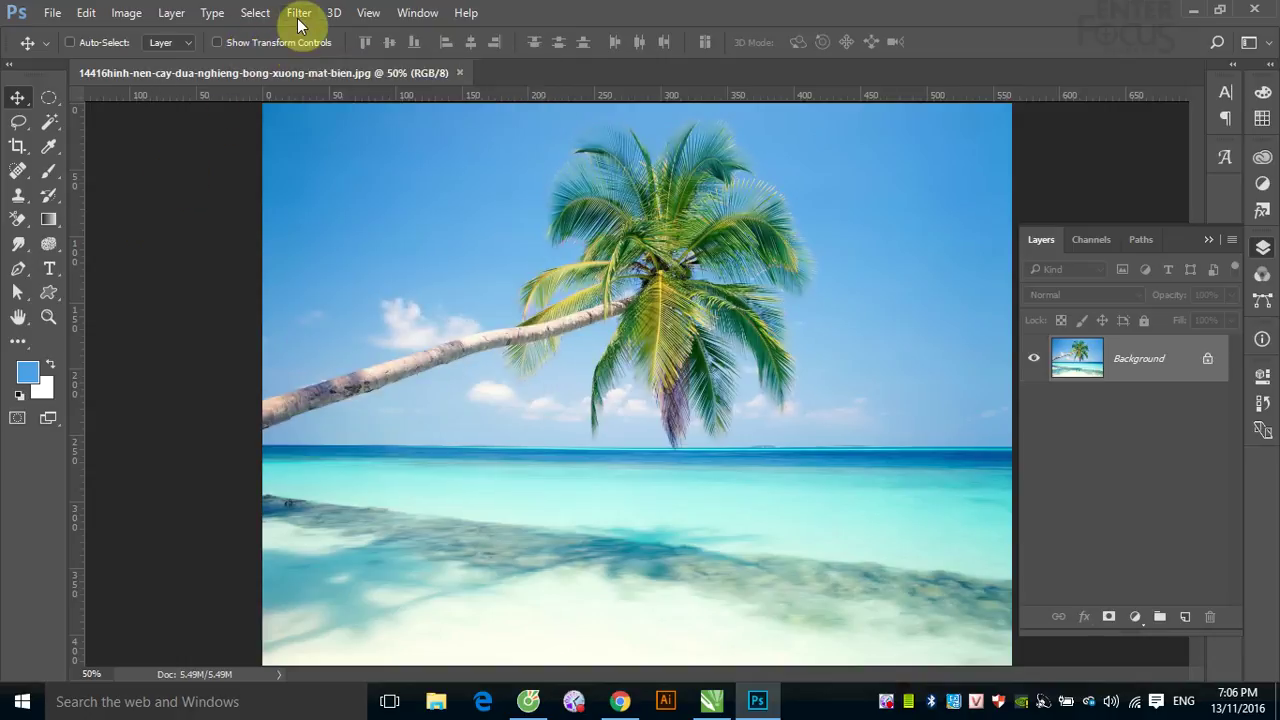
click(299, 13)
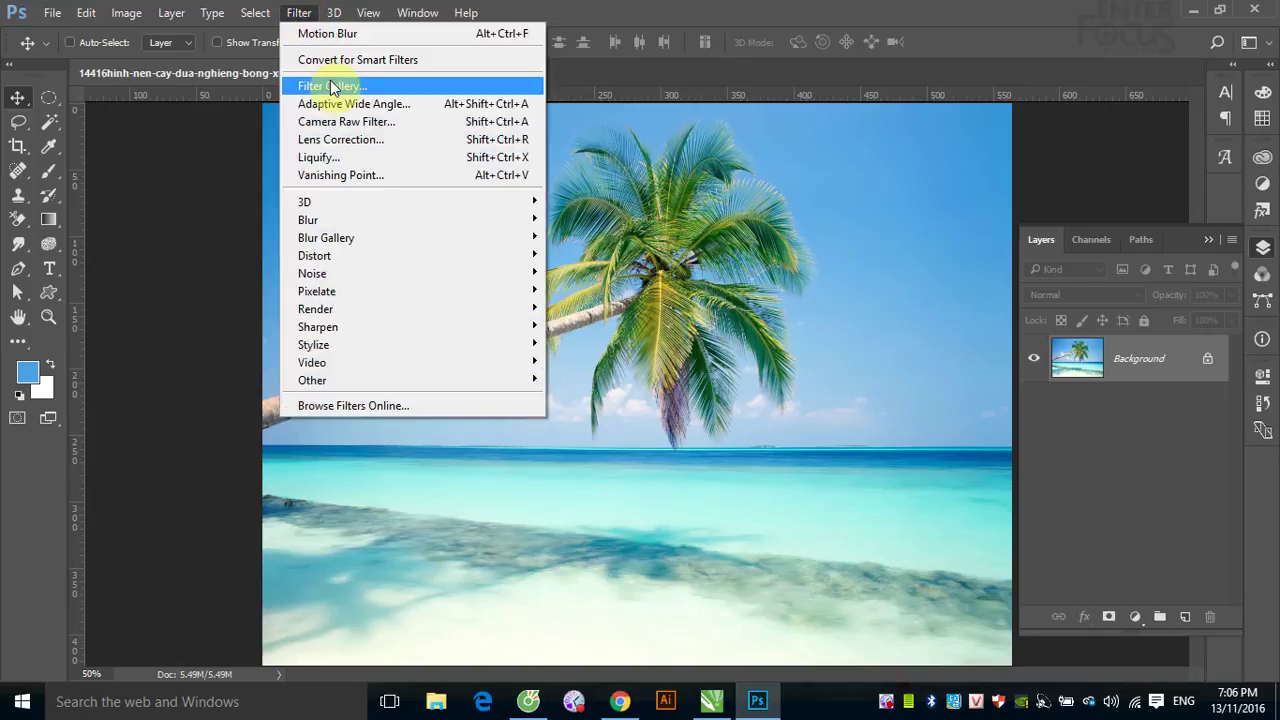
- Open the Filter Gallery on Glowing Edges and expand the Artistic filter set
click(333, 87)
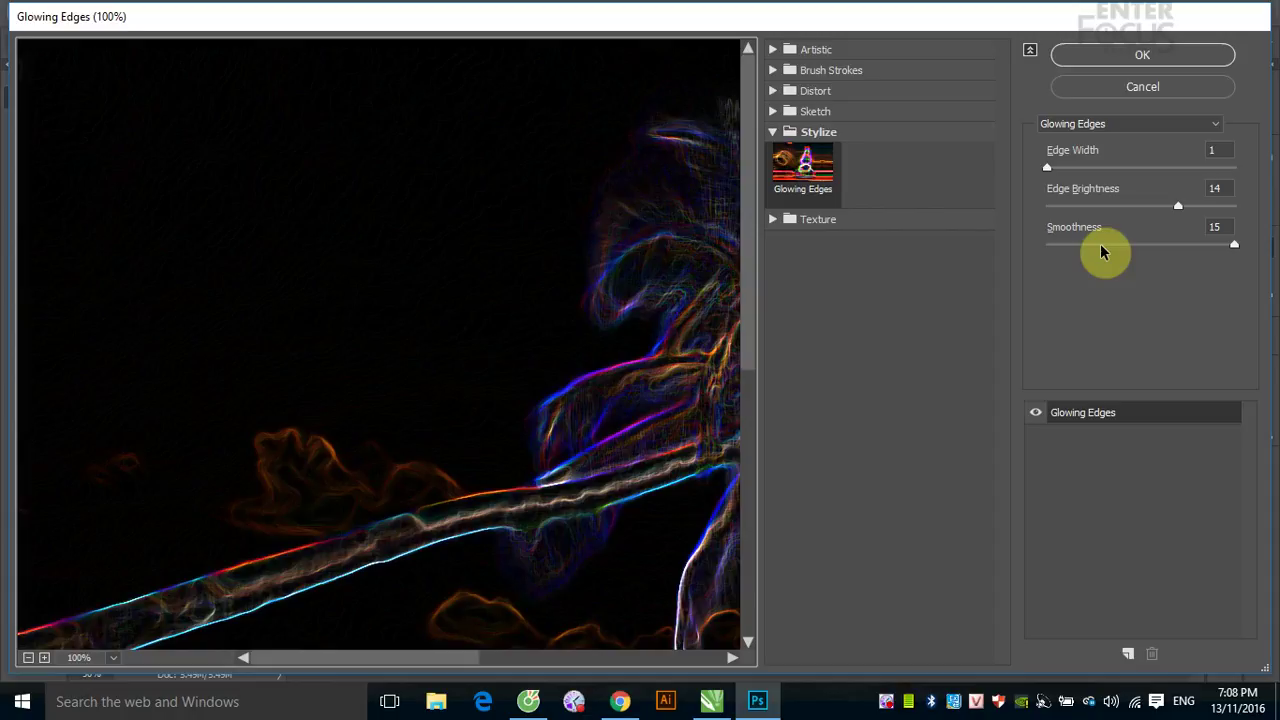
click(815, 50)
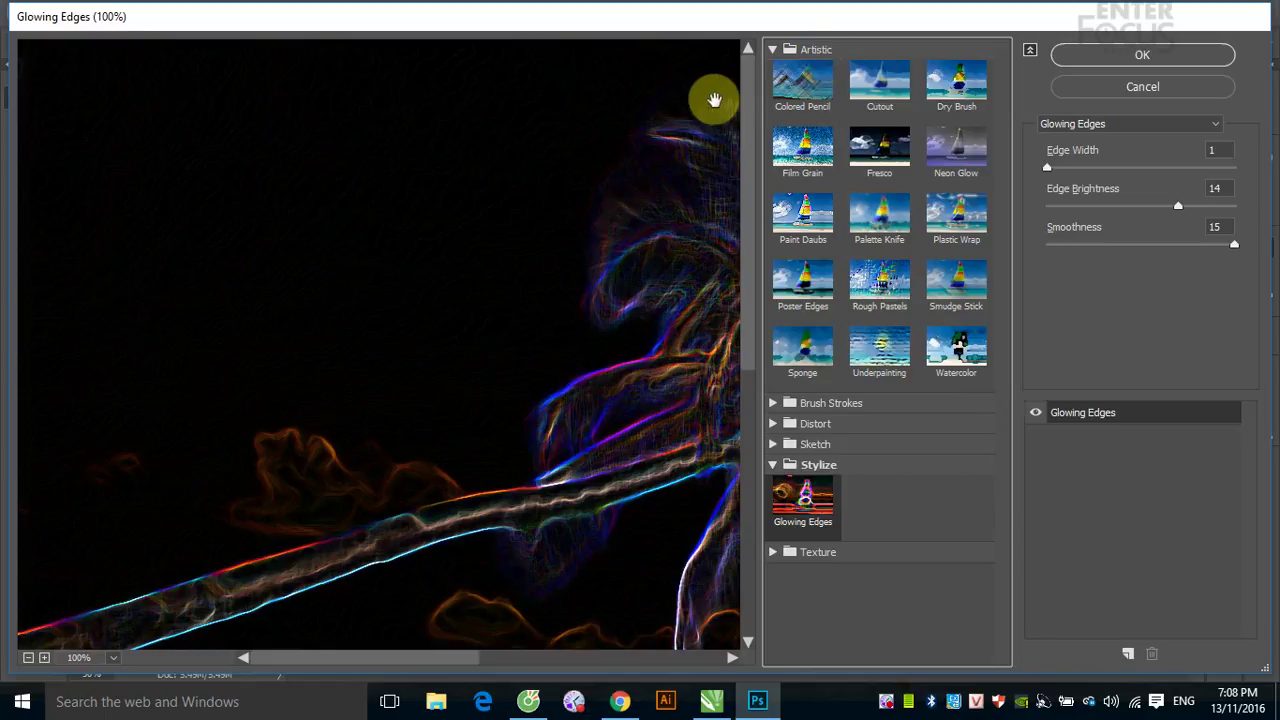
- Preview Colored Pencil, pan to the palm crown, then switch to Cutout (4 Levels)
click(793, 83)
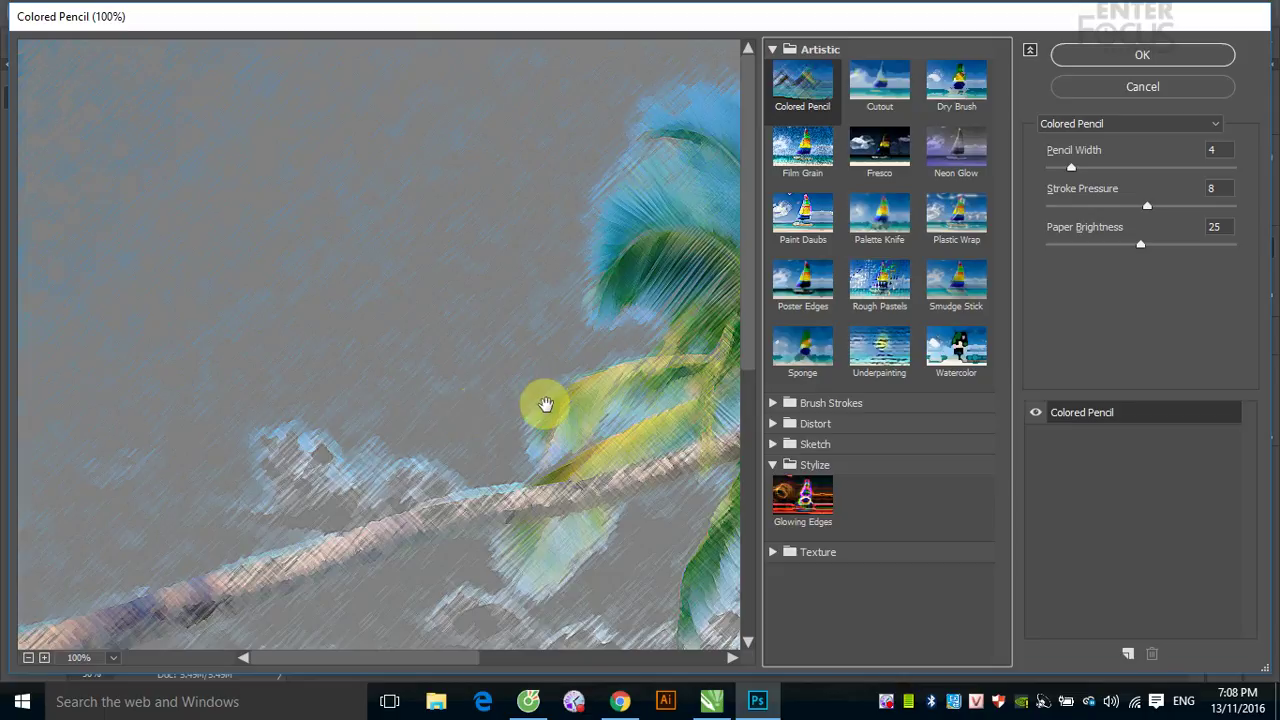
drag(588, 391, 203, 387)
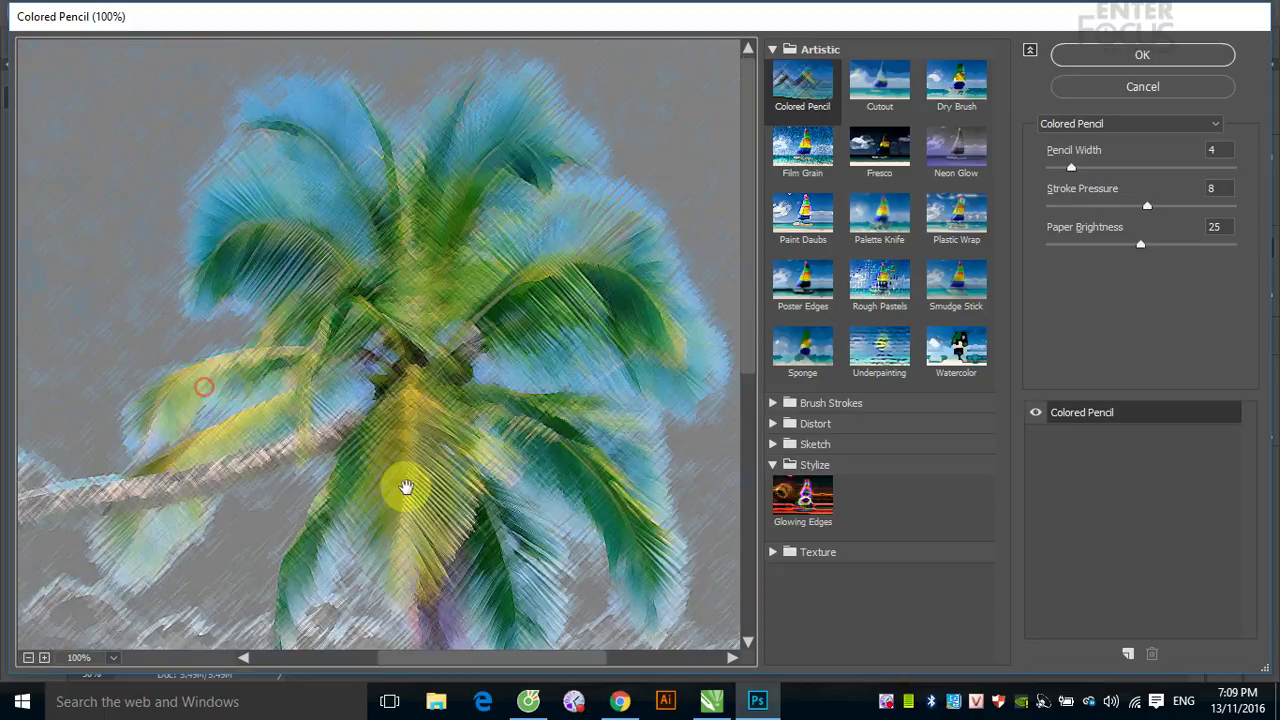
drag(481, 491, 471, 429)
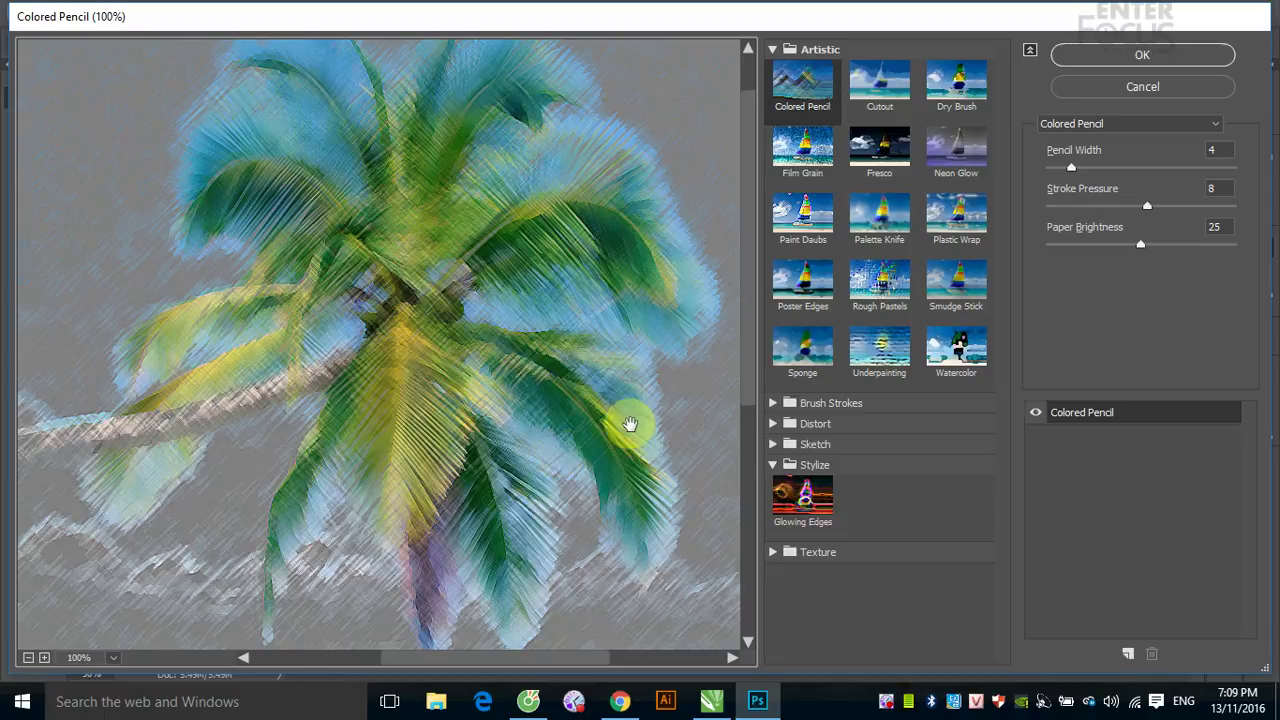
click(877, 90)
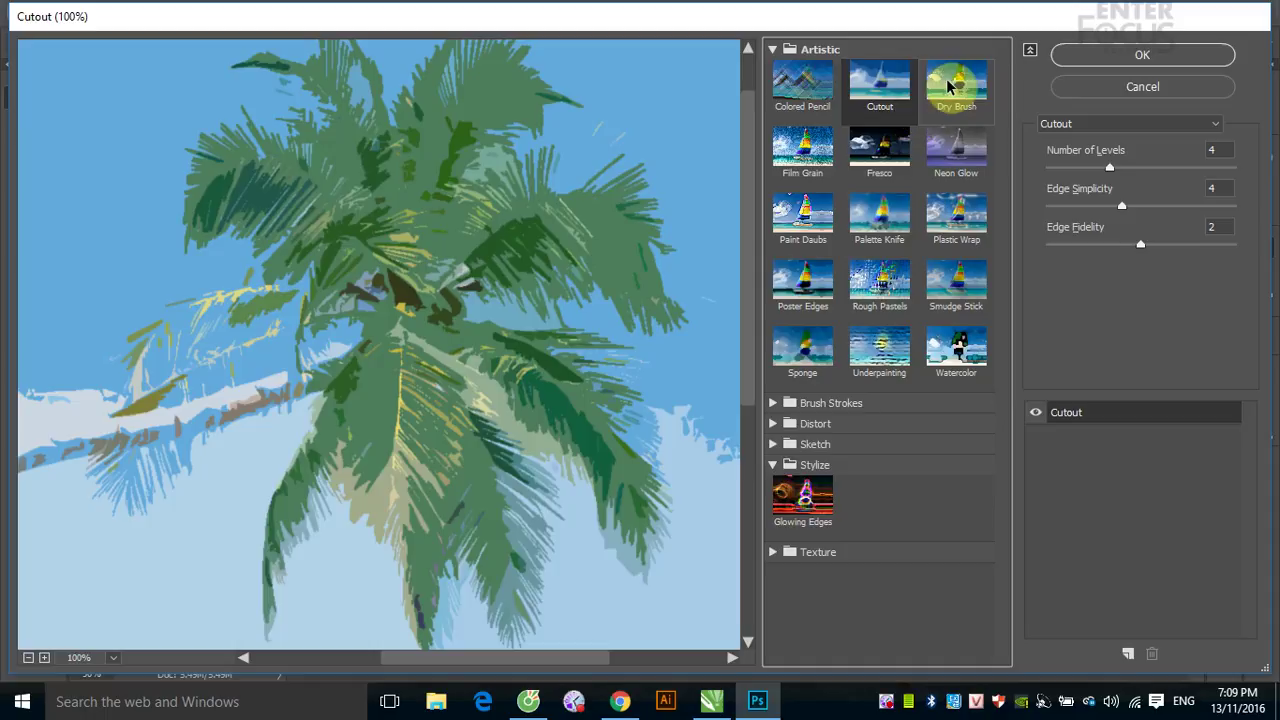
- Preview Dry Brush (Brush Size 2, Detail 8, Texture 1) and pan toward the sea
click(950, 85)
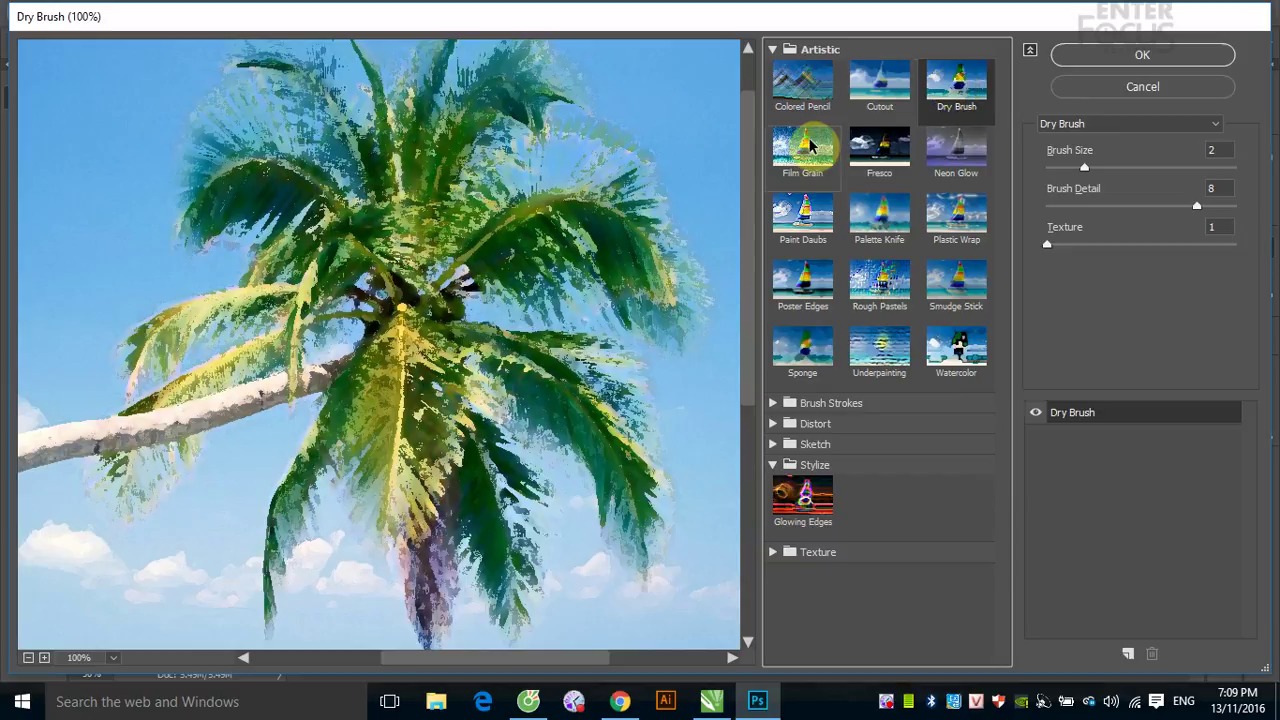
drag(333, 333, 418, 213)
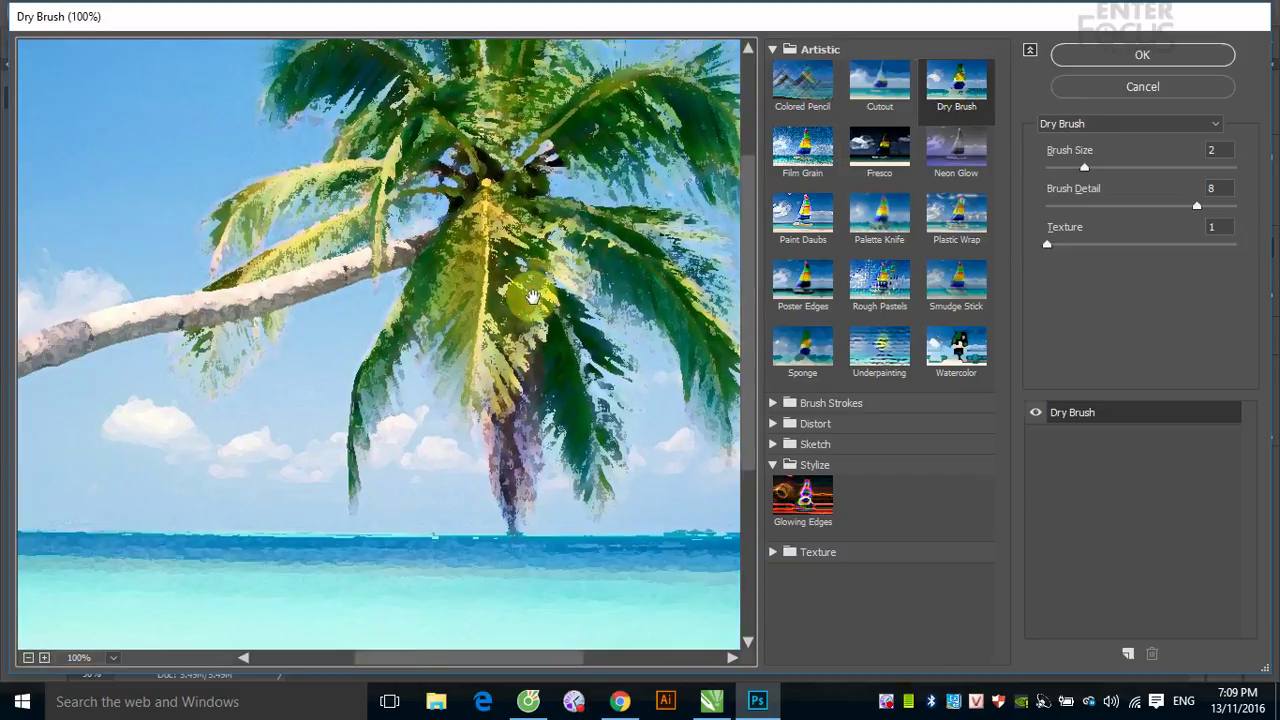
drag(514, 292, 410, 305)
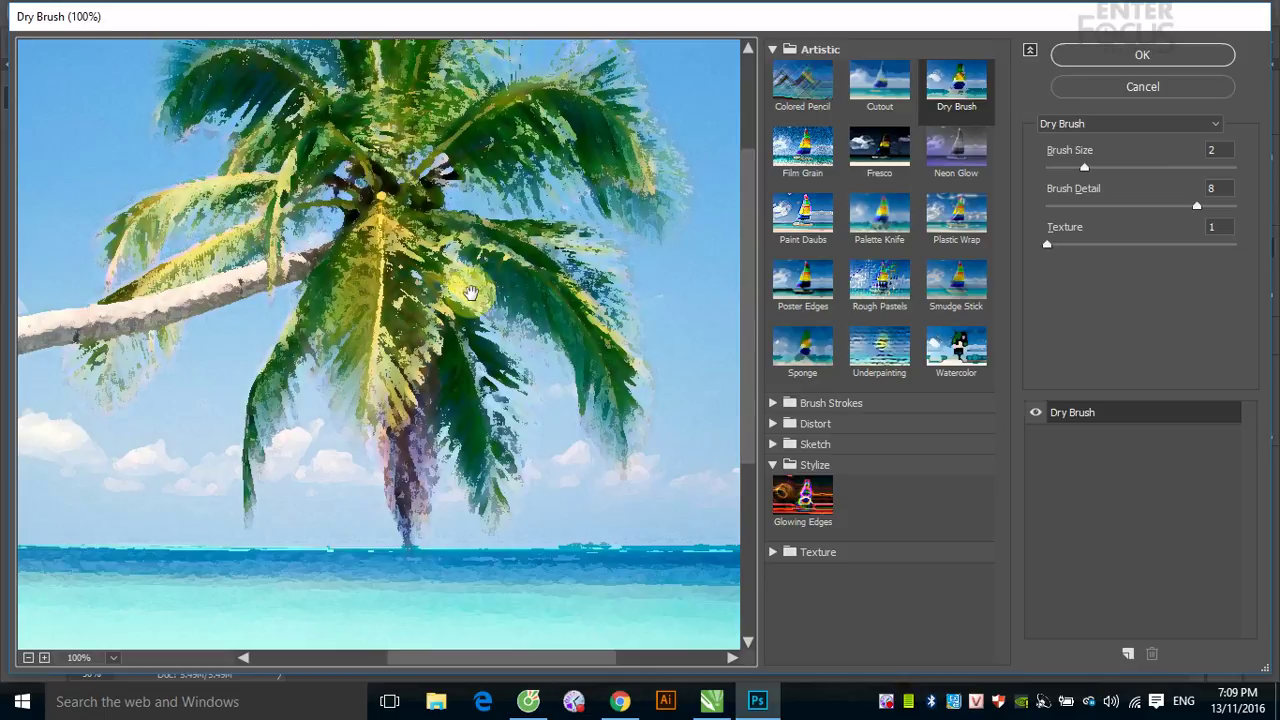
- Try Film Grain, then Fresco, and zoom the preview out to 50%
click(797, 152)
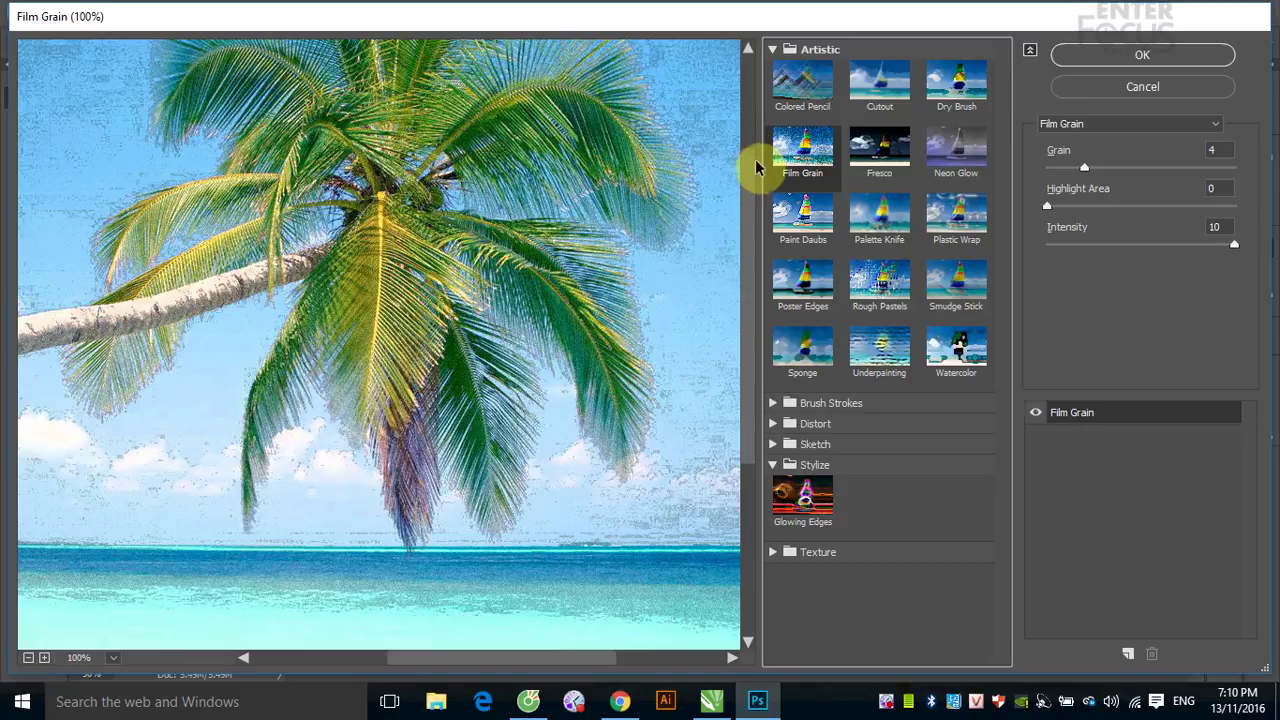
click(882, 146)
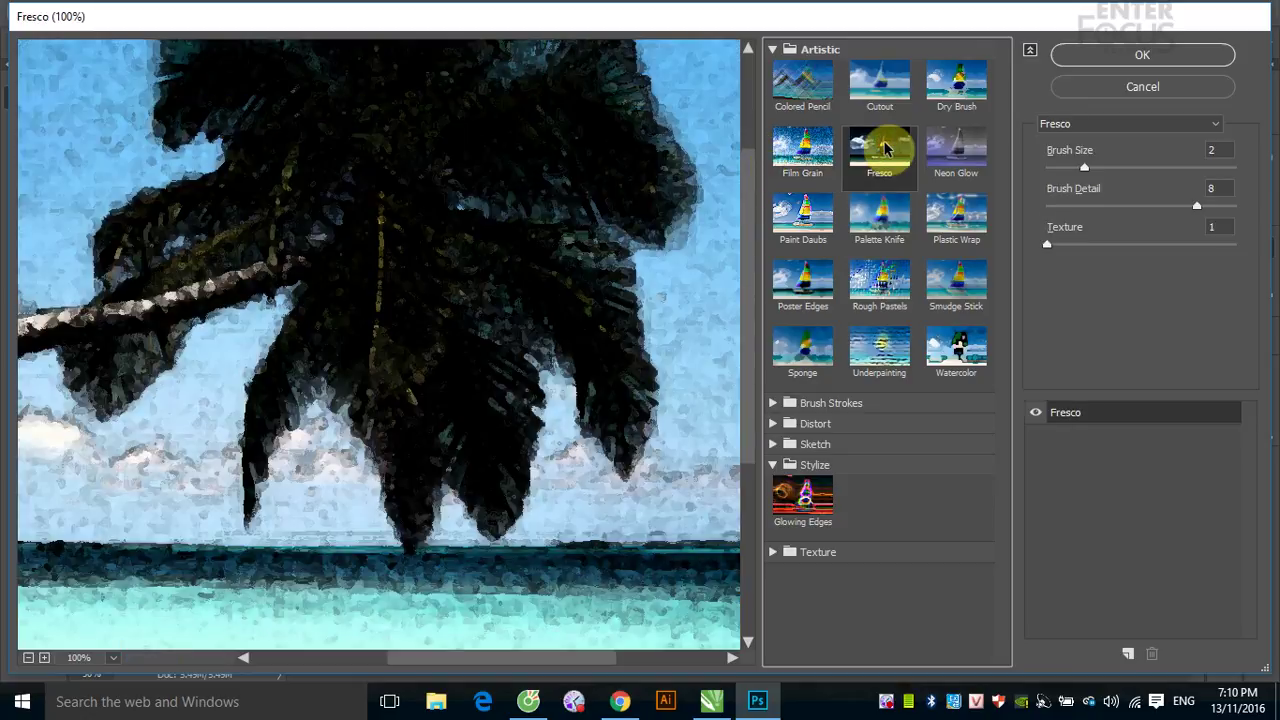
key(ctrl+minus)
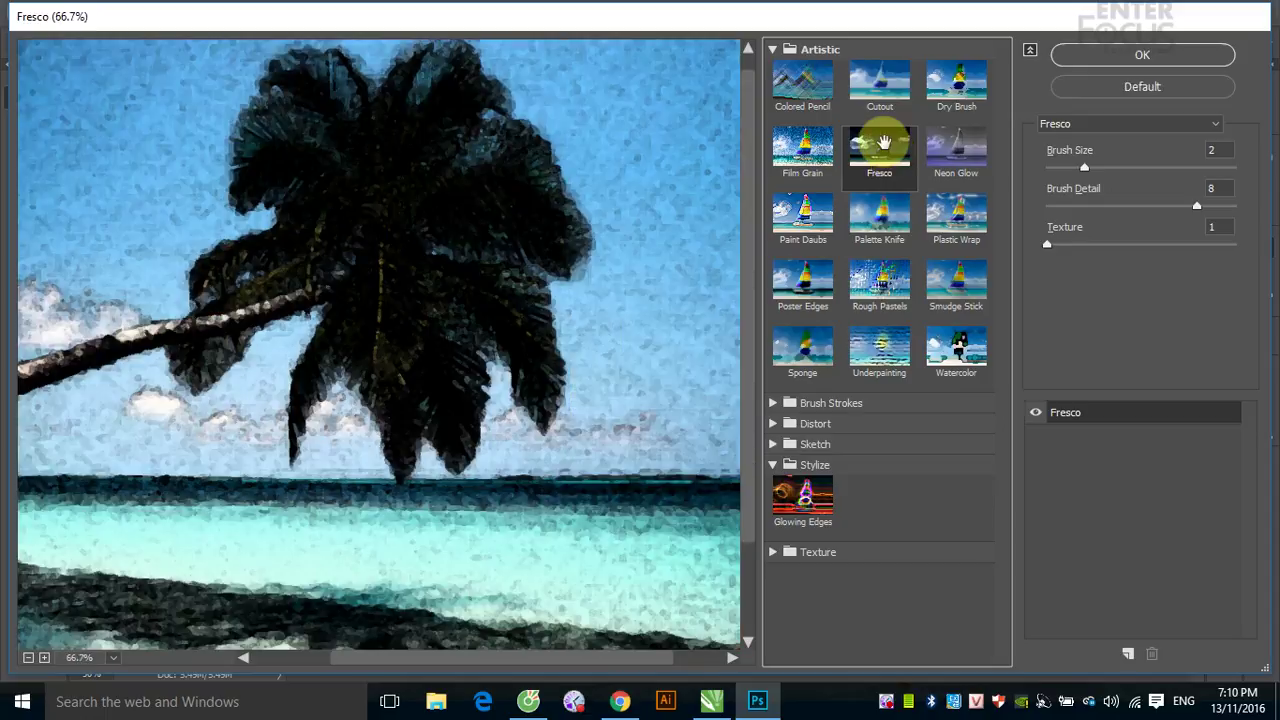
key(ctrl+minus)
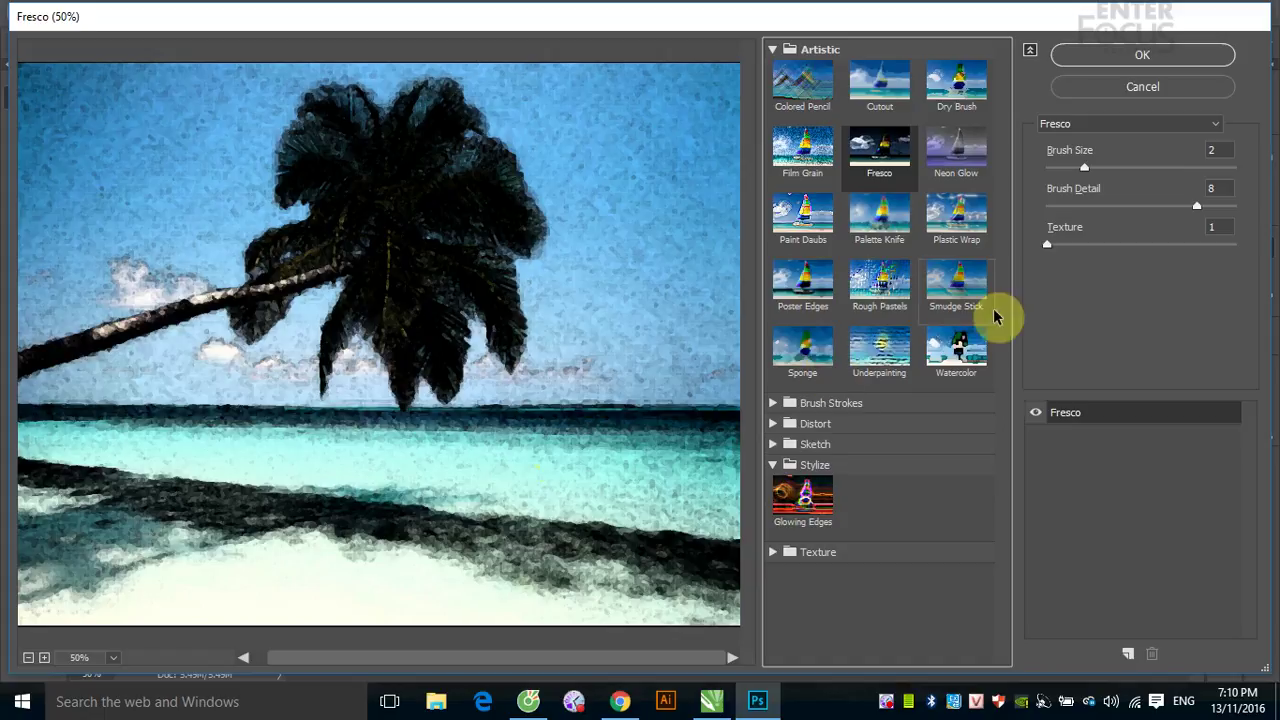
- Try Neon Glow, Paint Daubs, Palette Knife and Plastic Wrap, ending on Poster Edges
click(965, 160)
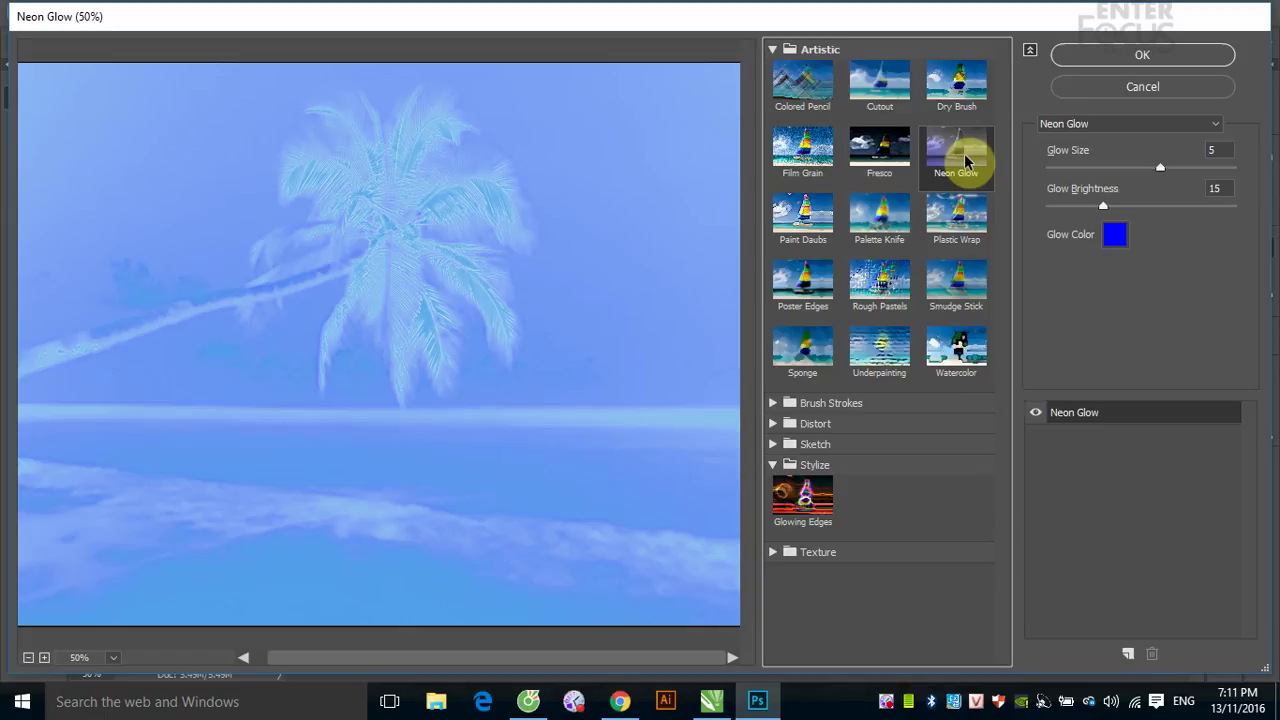
click(808, 228)
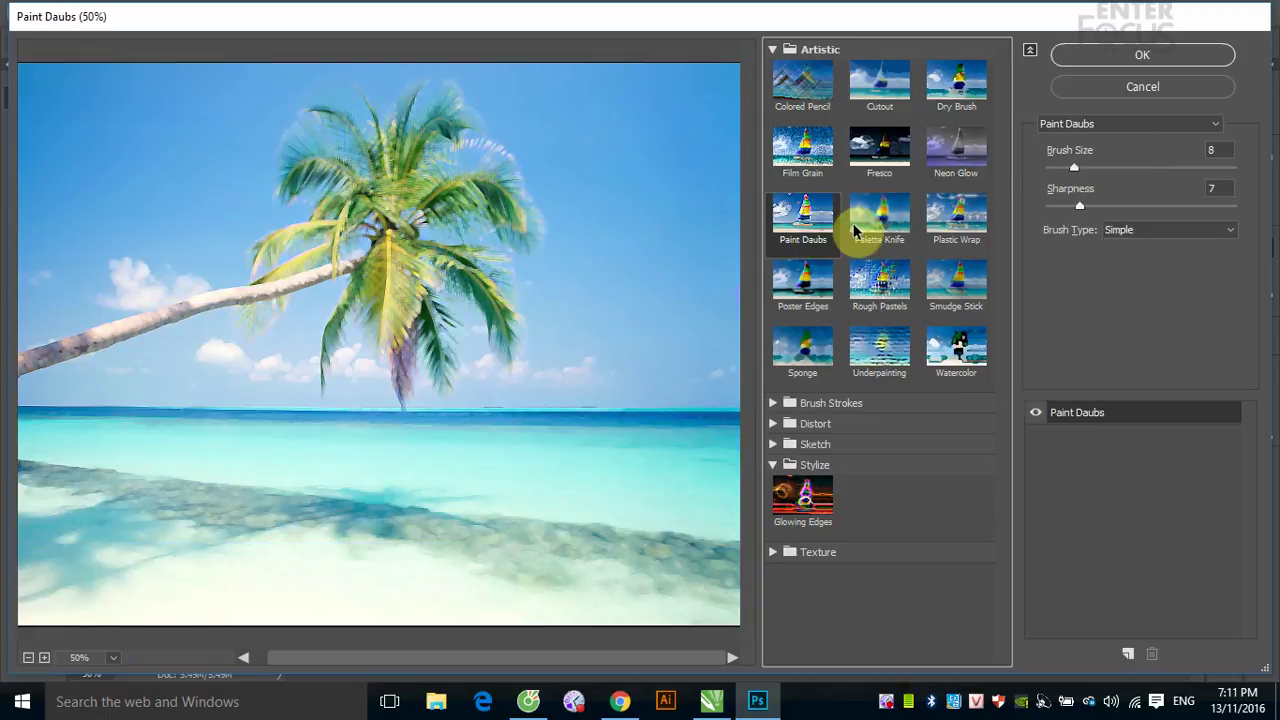
click(898, 228)
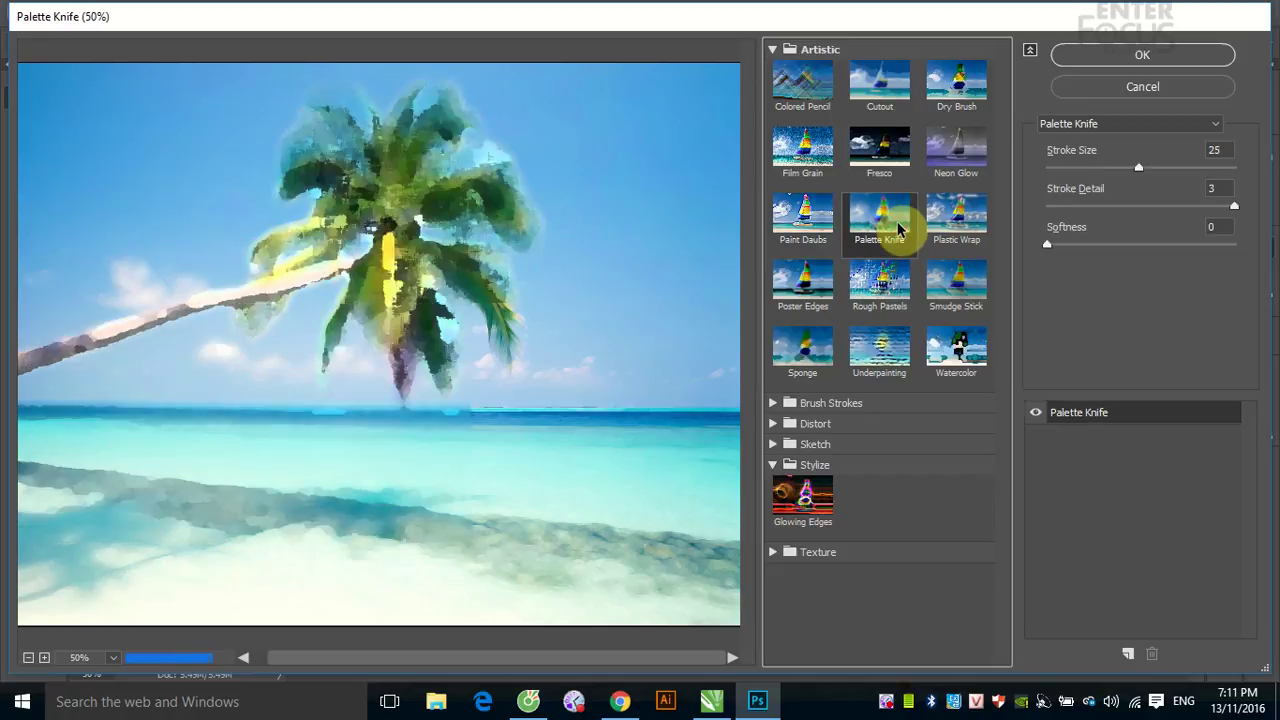
click(954, 228)
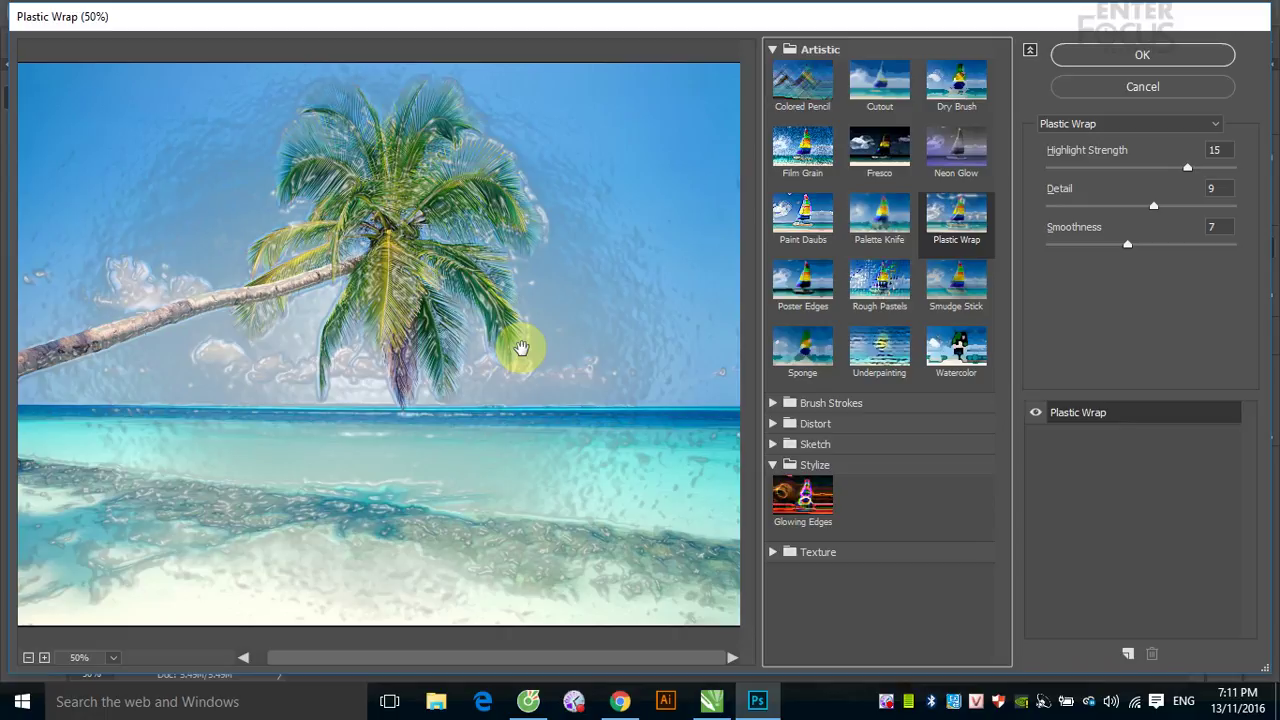
click(801, 277)
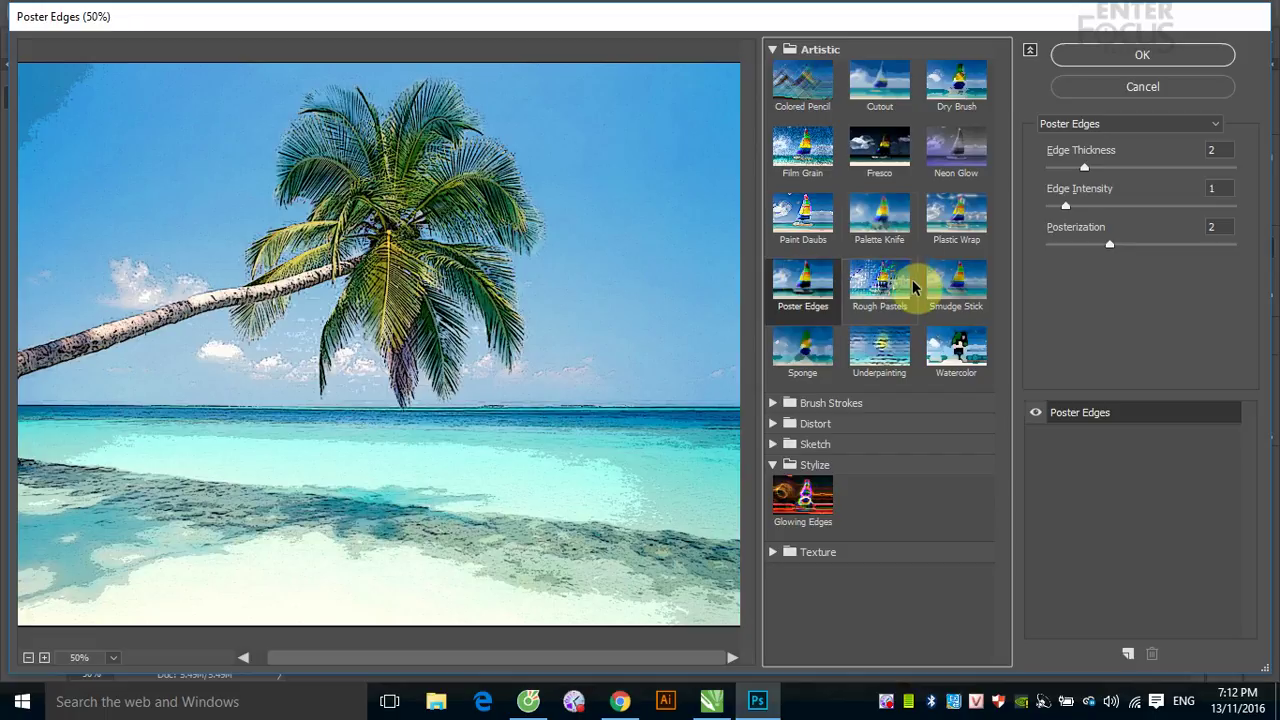
- Try the Rough Pastels, Smudge Stick, Sponge and Underpainting previews
click(905, 288)
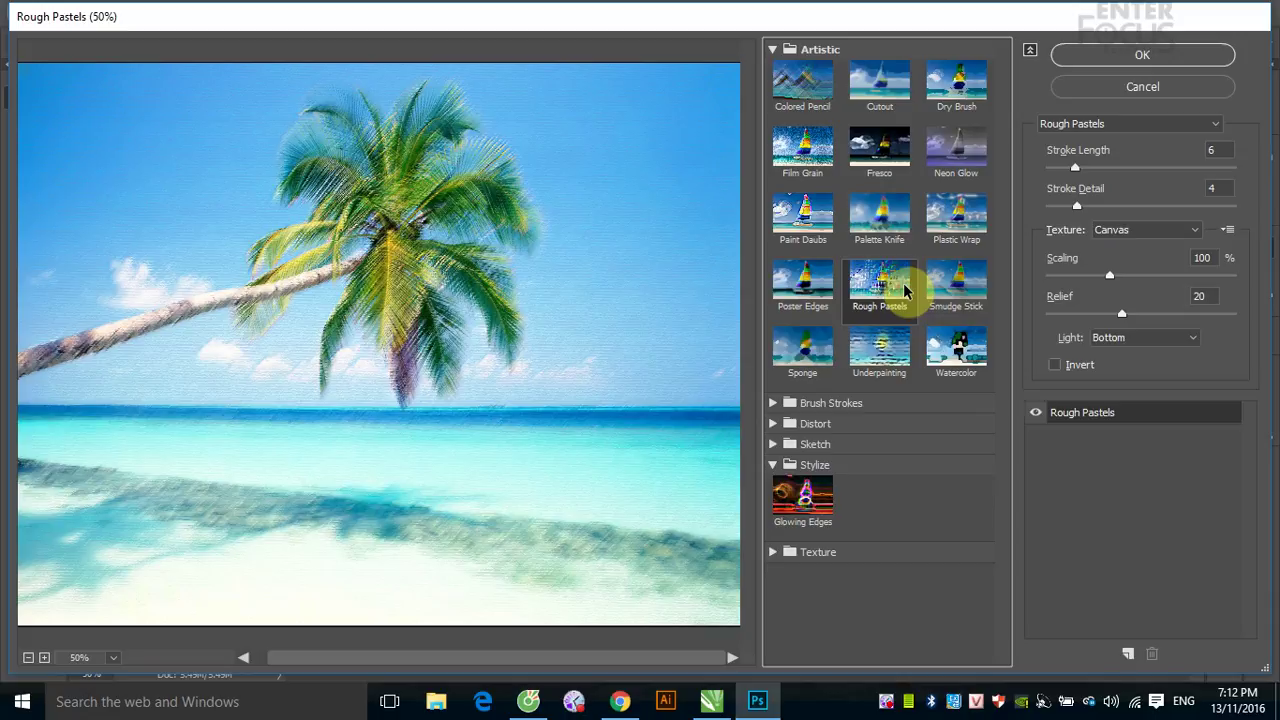
click(981, 287)
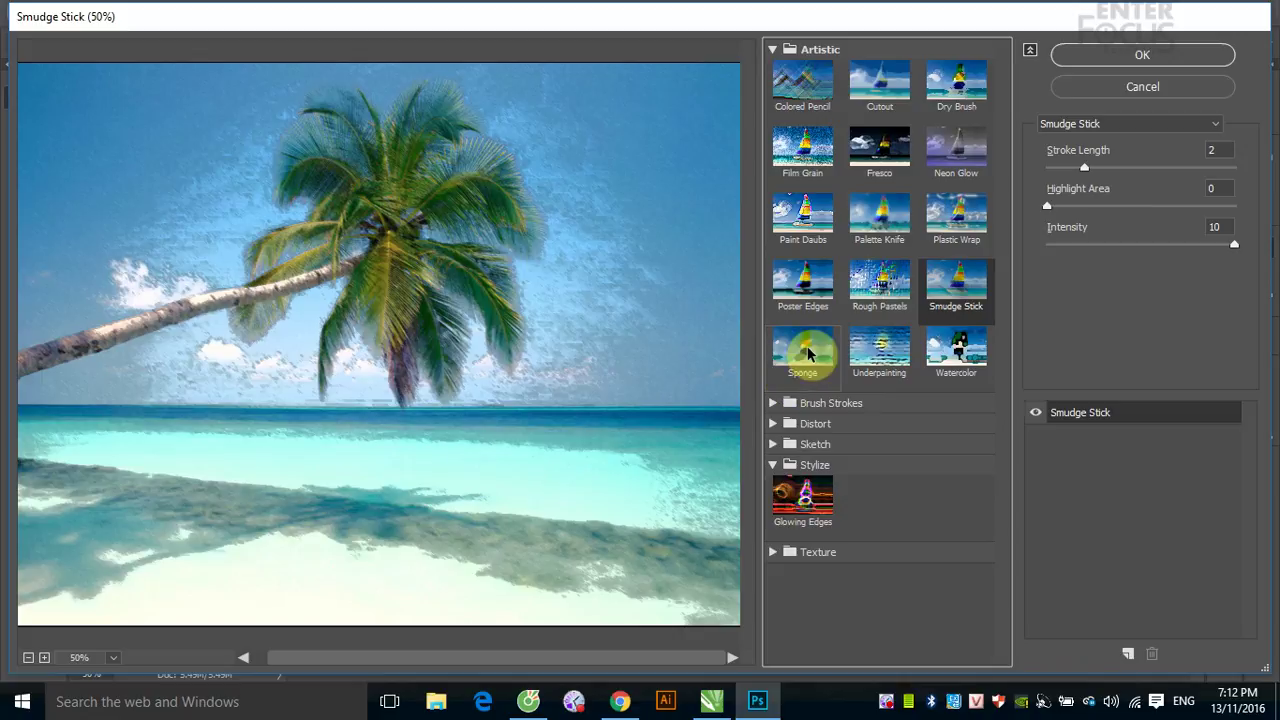
click(807, 348)
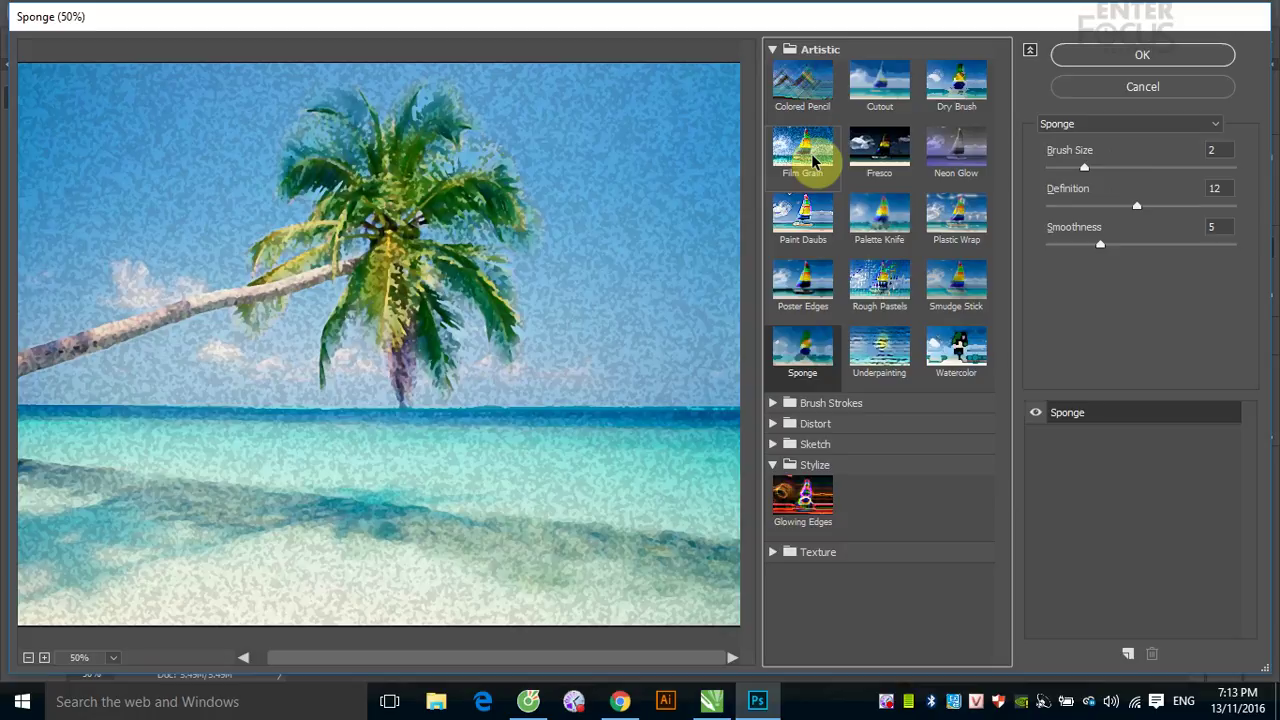
click(884, 355)
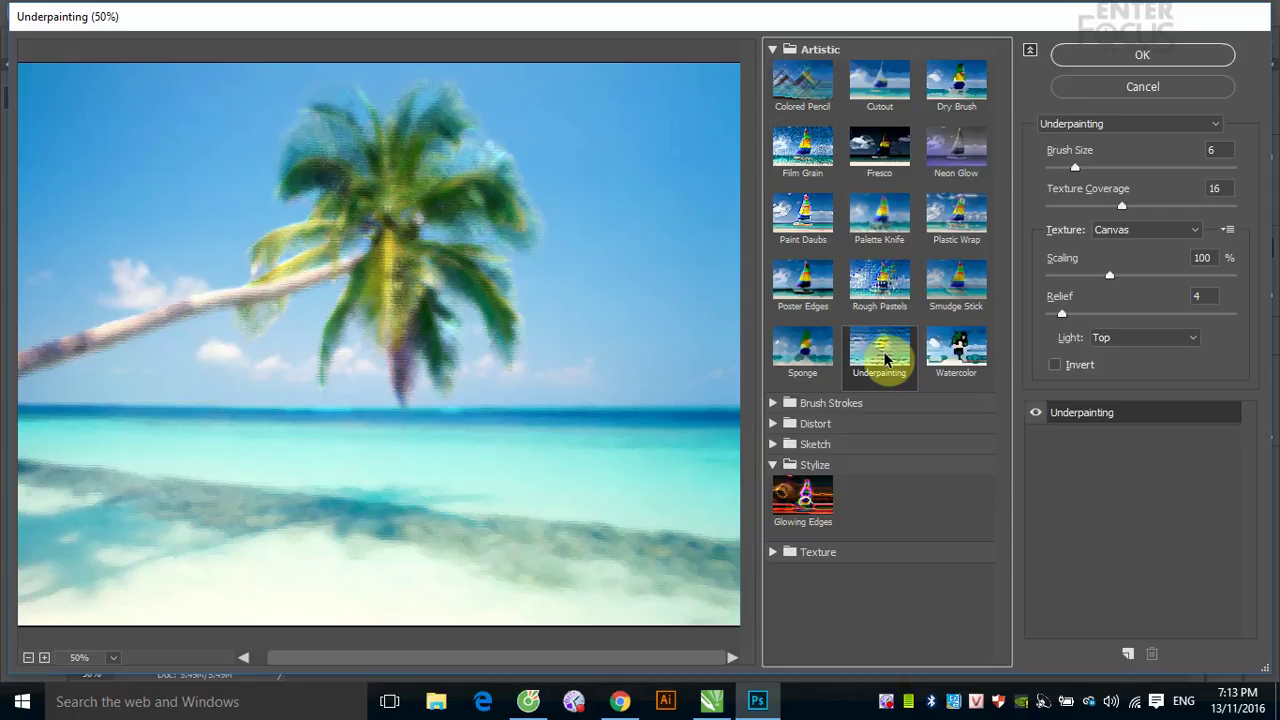
- Set the Underpainting texture to Brick at scaling 172, then preview Watercolor
click(1199, 231)
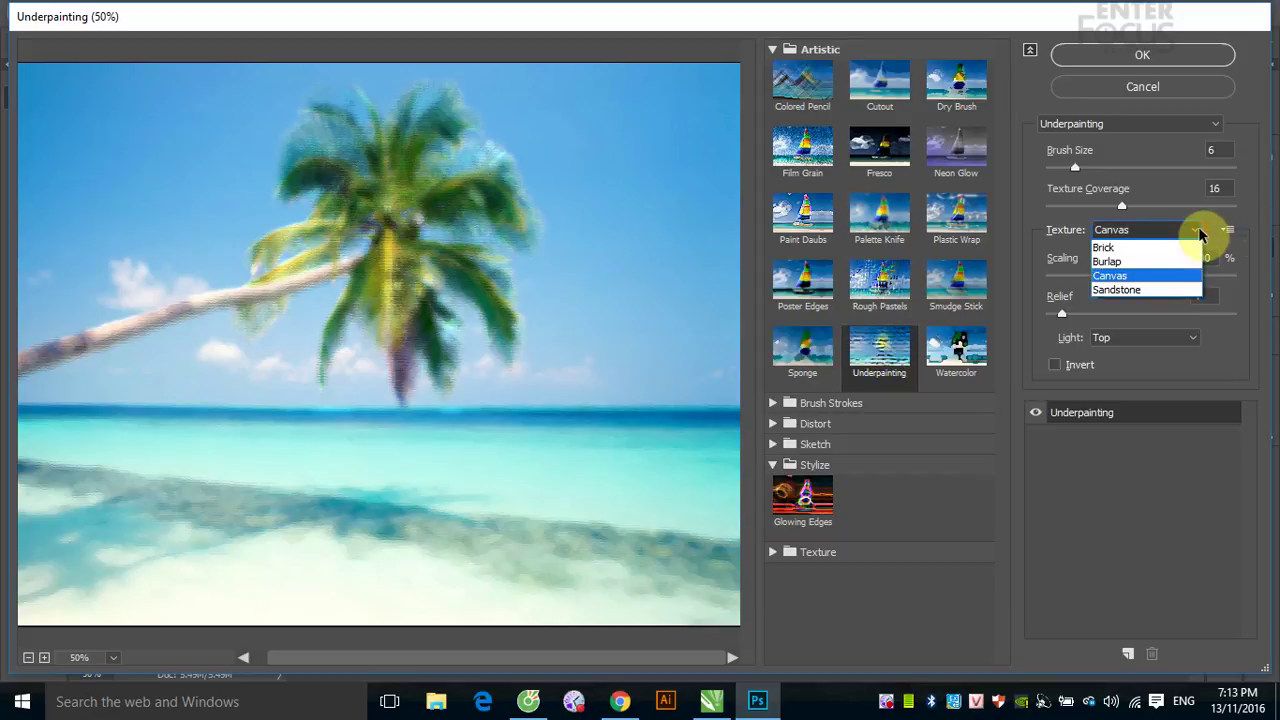
click(1170, 246)
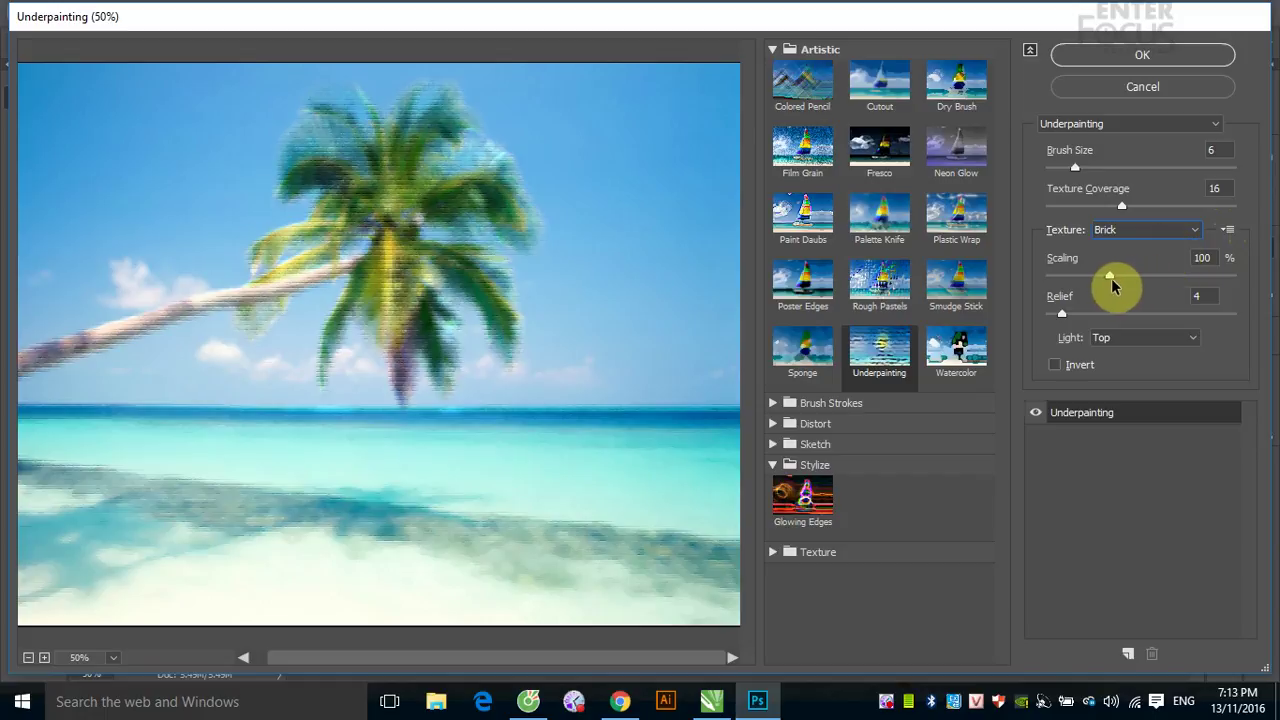
drag(1112, 278, 1258, 277)
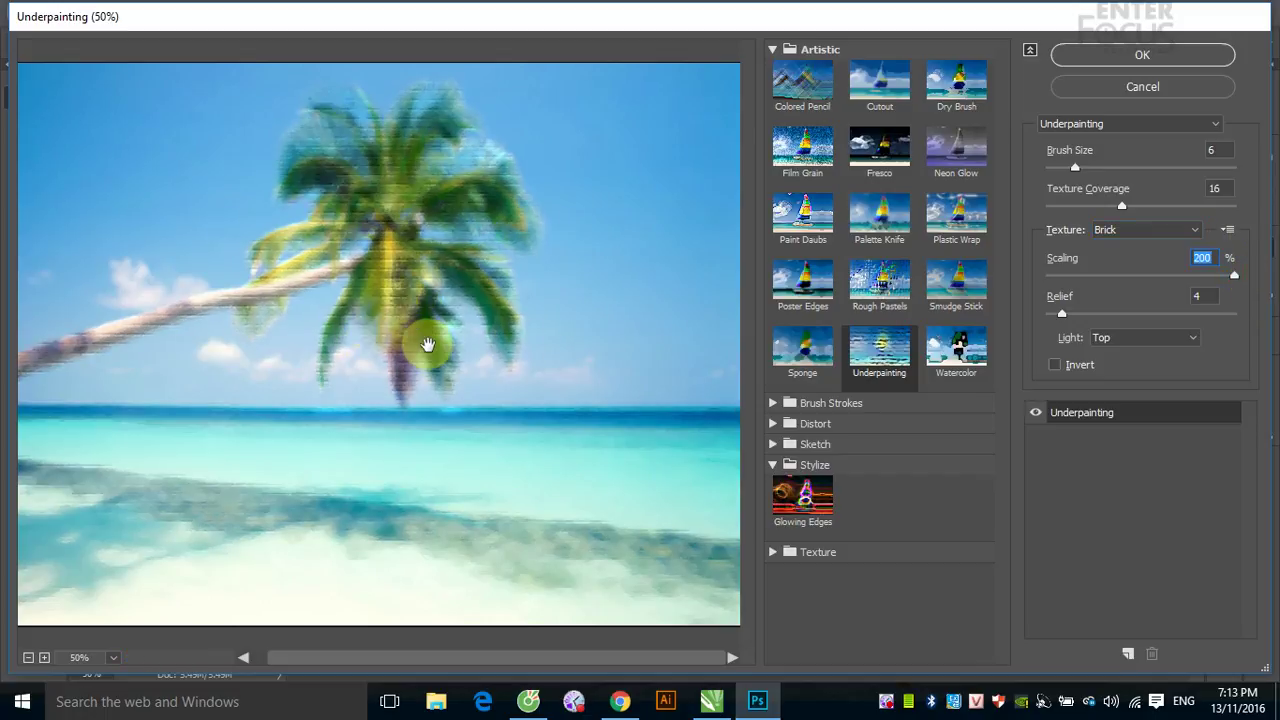
click(1199, 234)
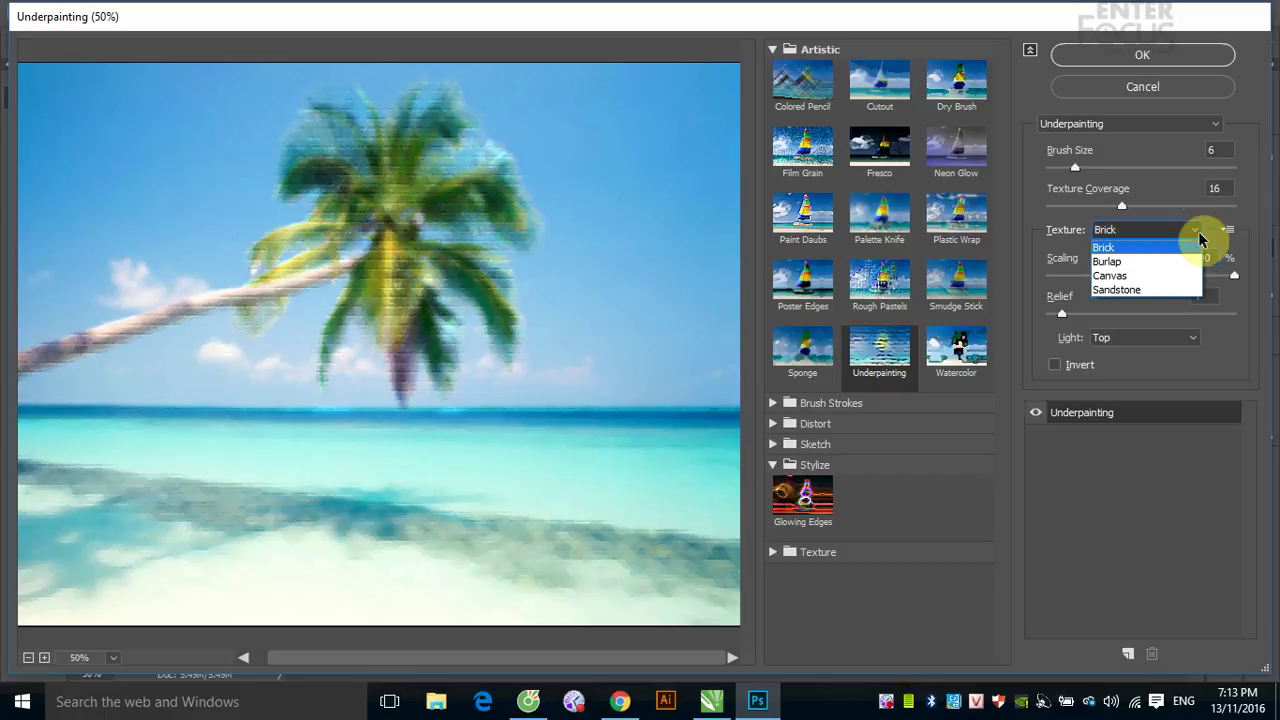
click(1139, 510)
click(958, 362)
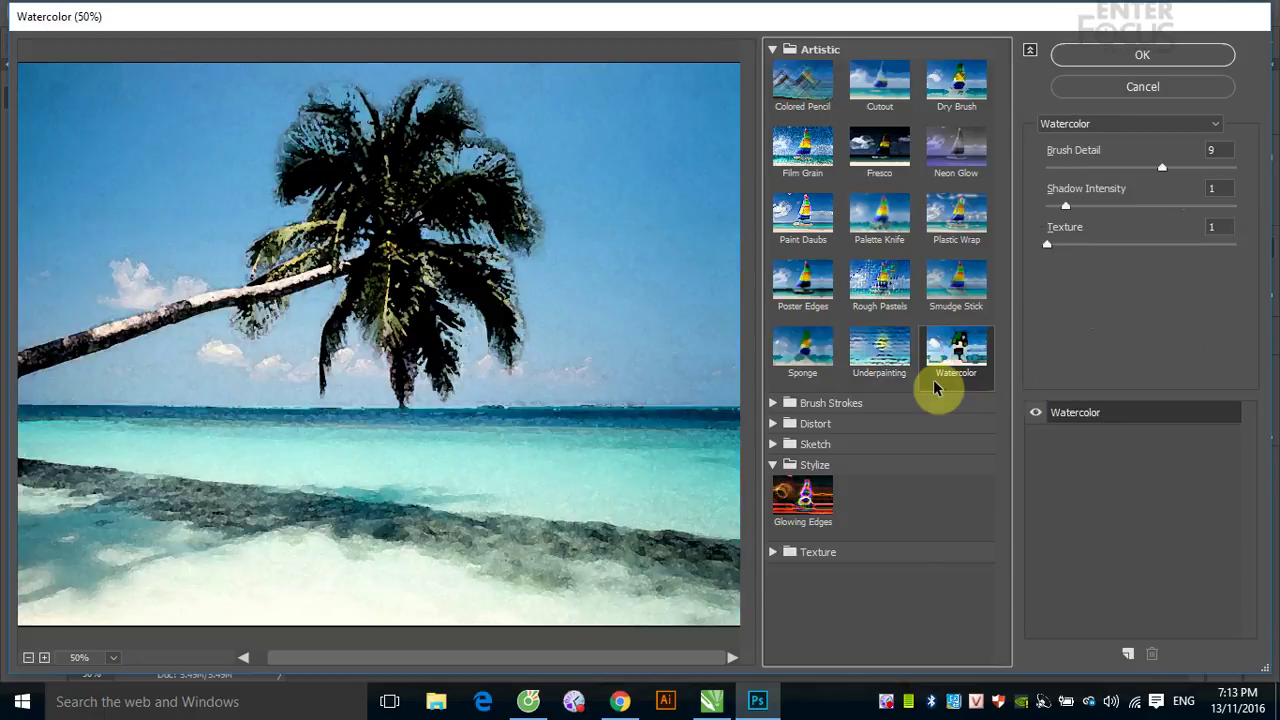
- Lower the Watercolor Brush Detail from 9 to 5
drag(1162, 167, 1100, 176)
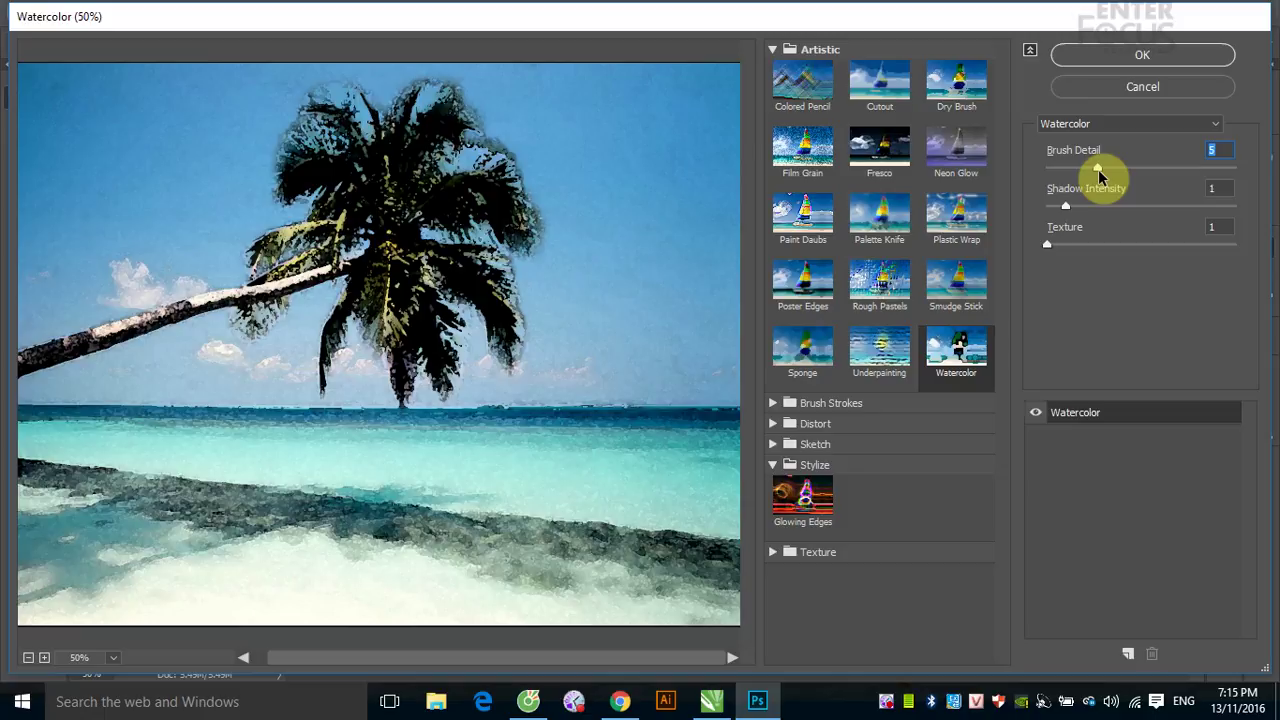
- Flip between Cutout, Dry Brush, Watercolor and Colored Pencil, ending on Colored Pencil
click(880, 80)
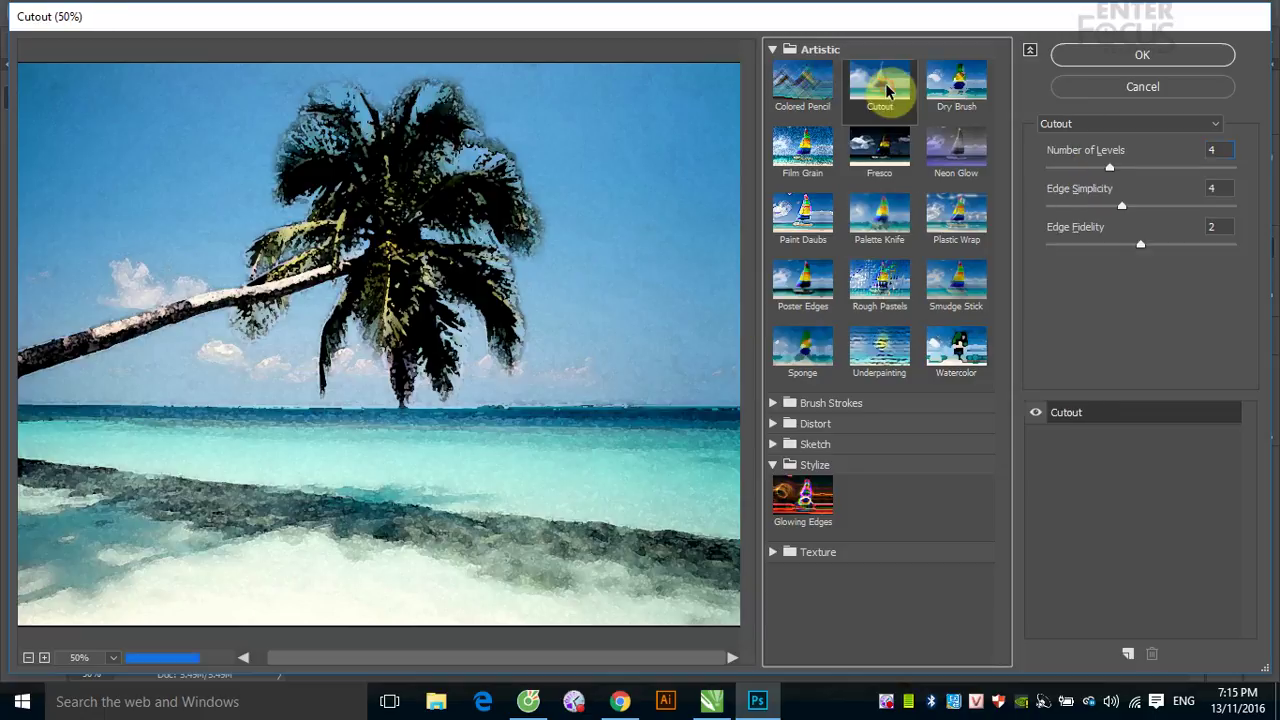
click(933, 88)
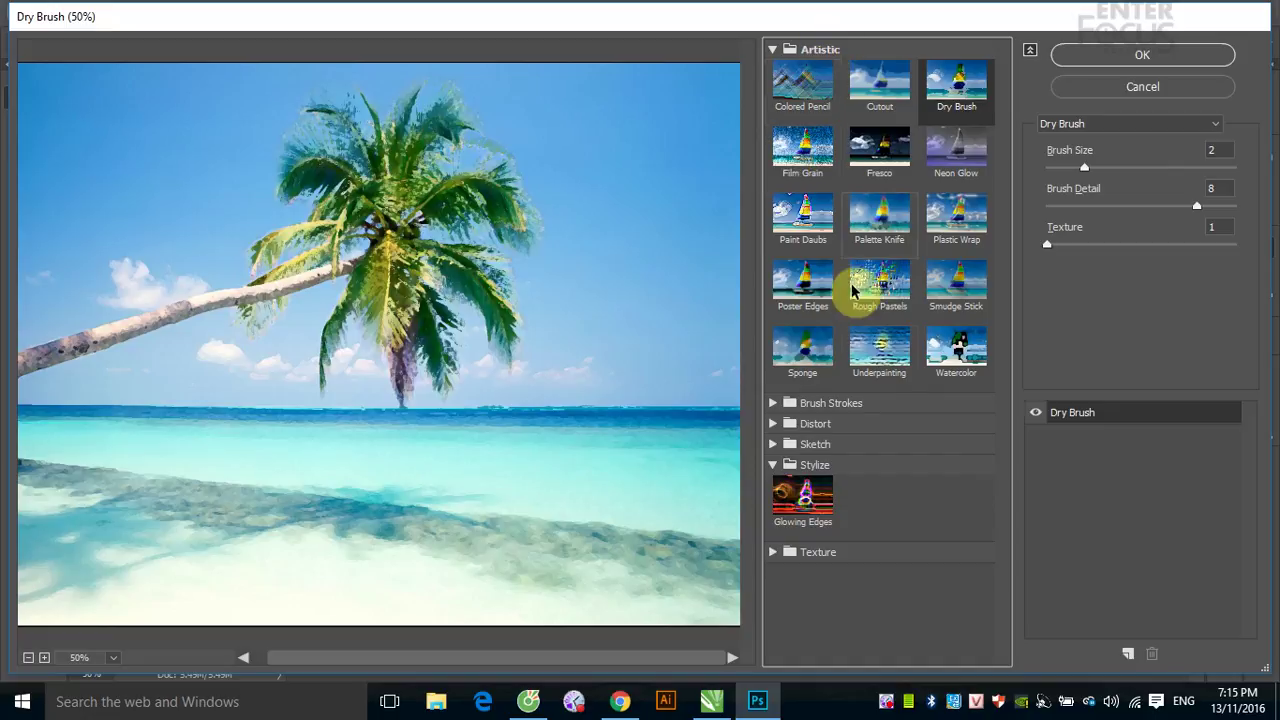
click(805, 93)
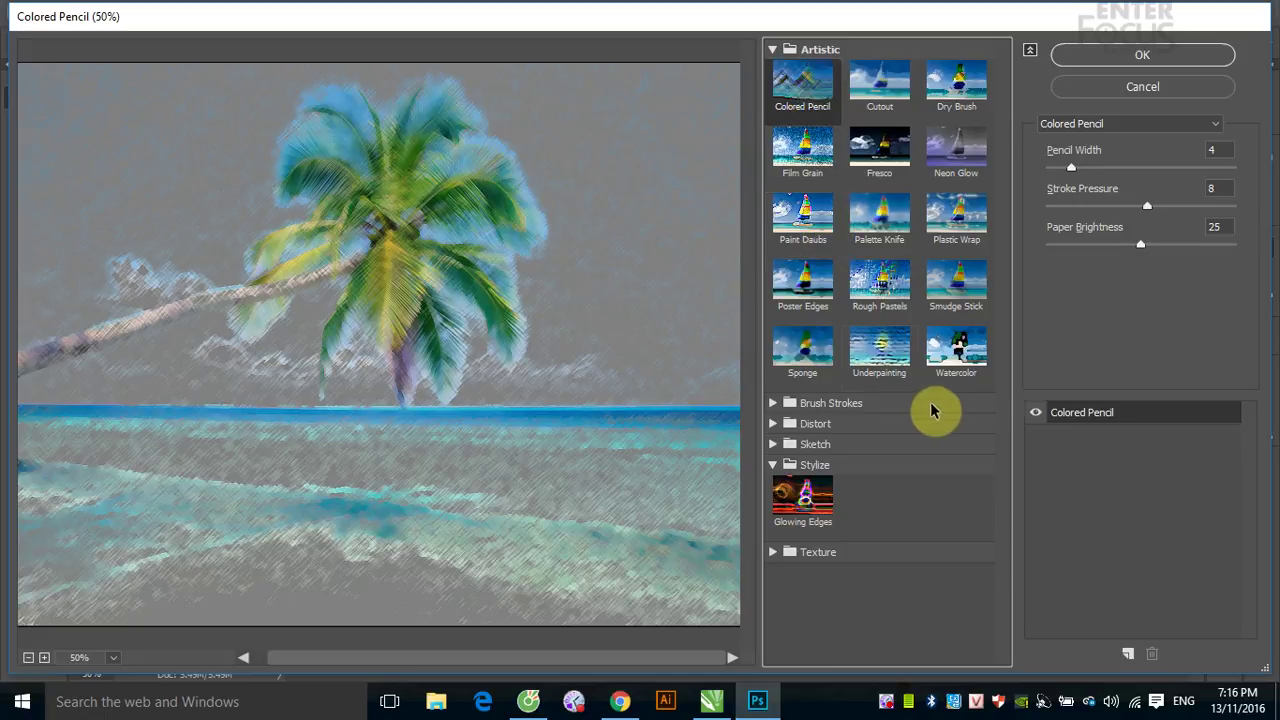
click(960, 360)
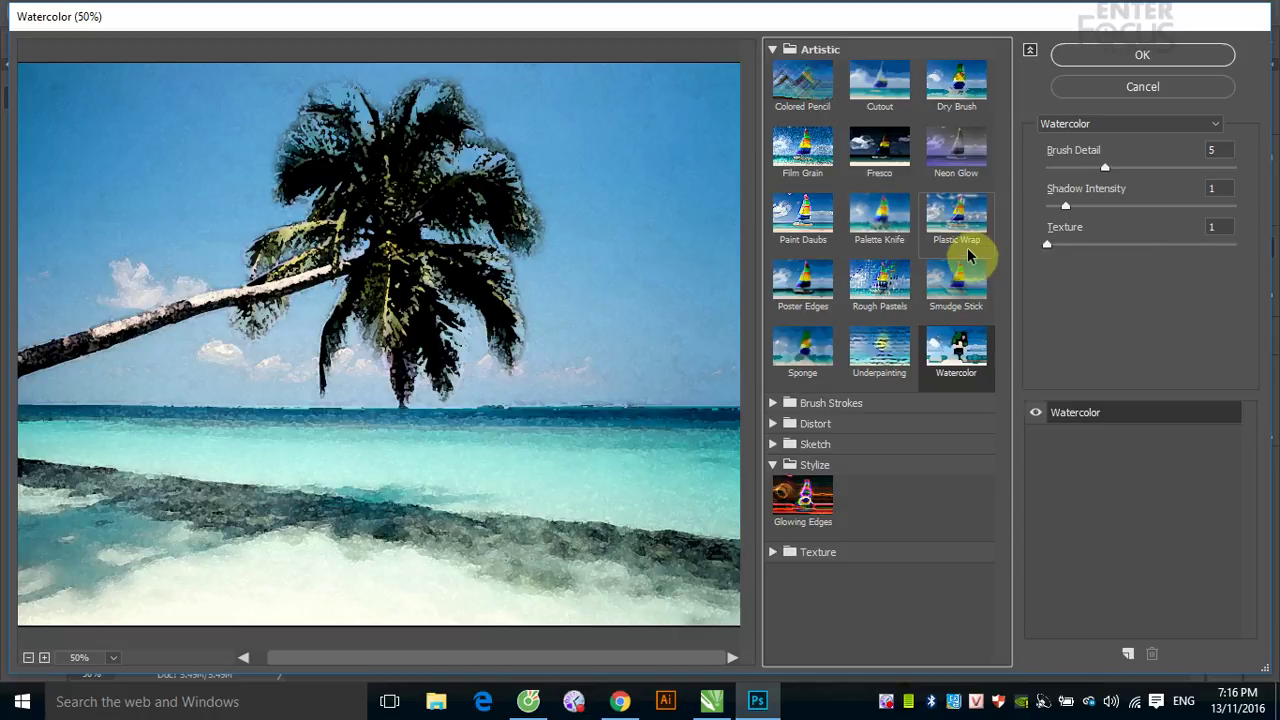
click(957, 88)
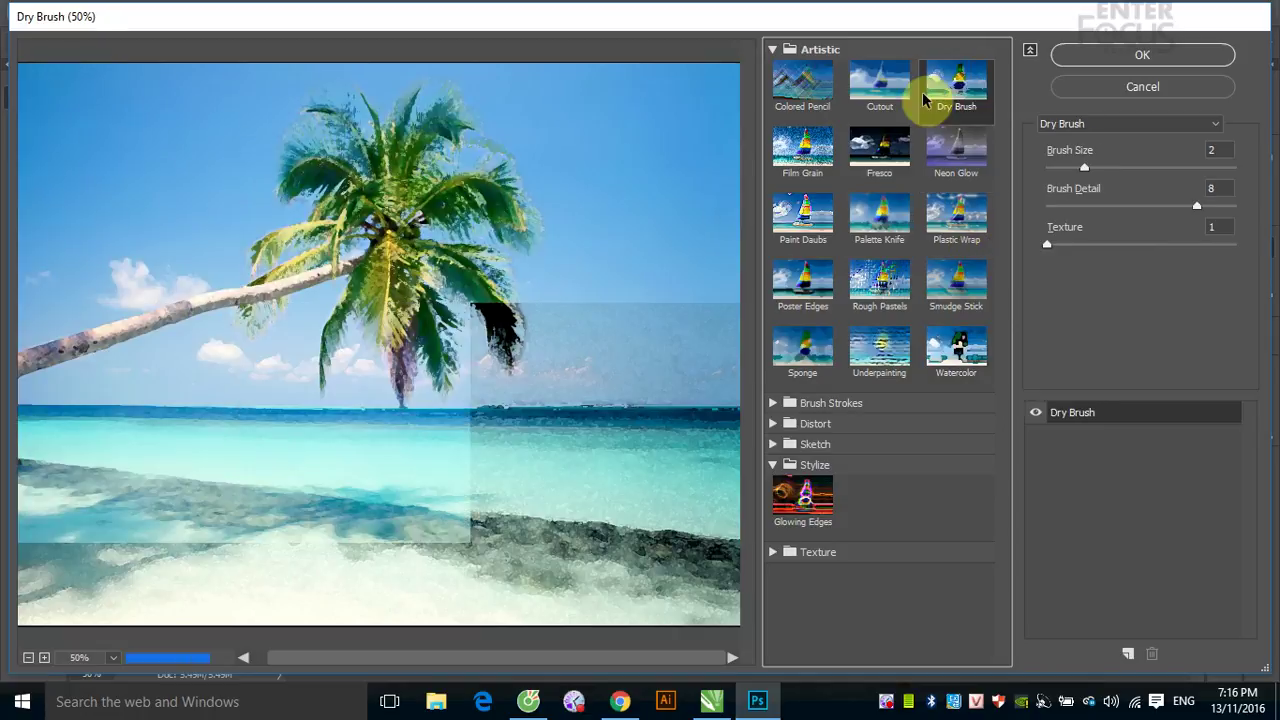
click(890, 89)
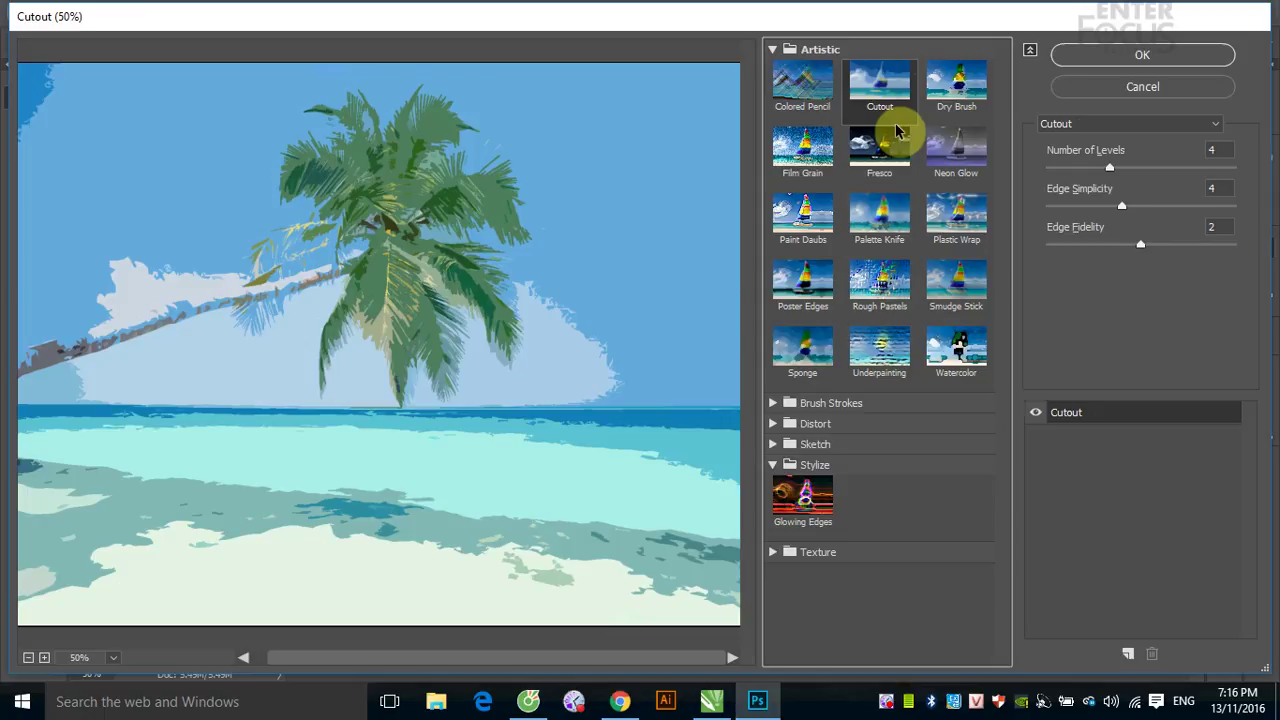
click(816, 92)
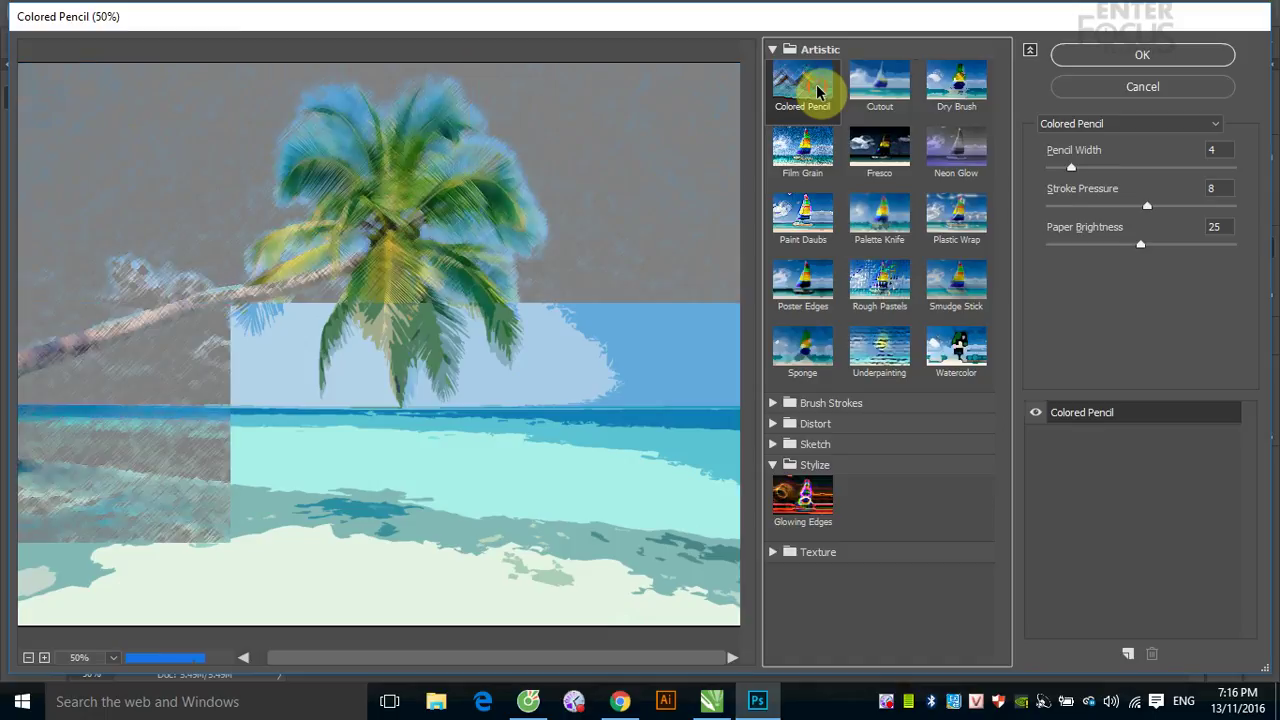
click(955, 85)
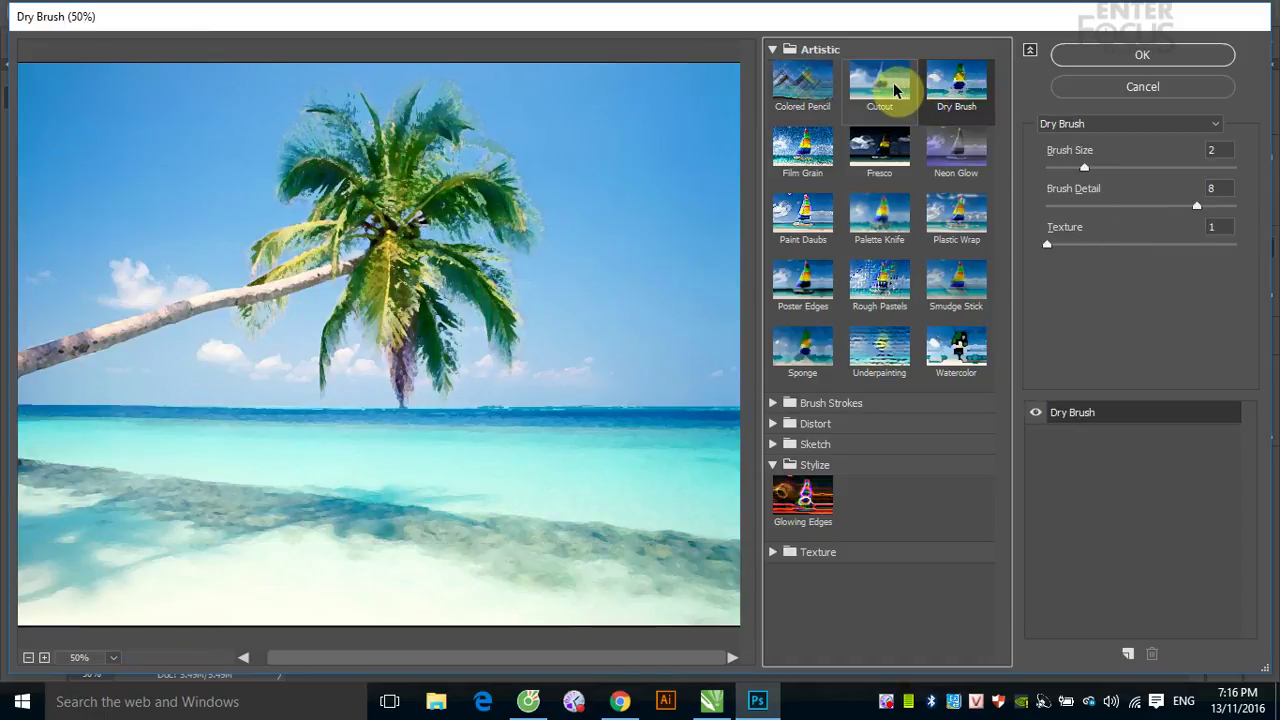
click(895, 90)
click(810, 88)
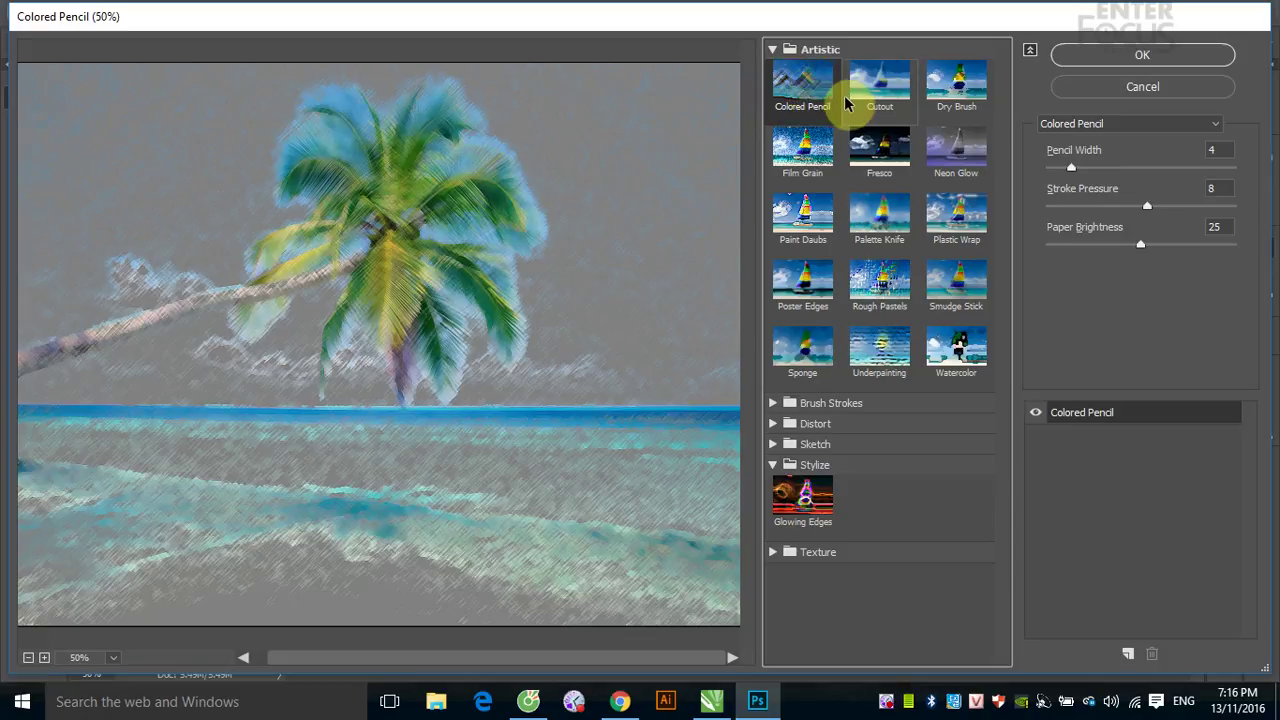
- Push Colored Pencil to Pencil Width 24 and Paper Brightness 50, then compare against Cutout
drag(1071, 167, 1166, 167)
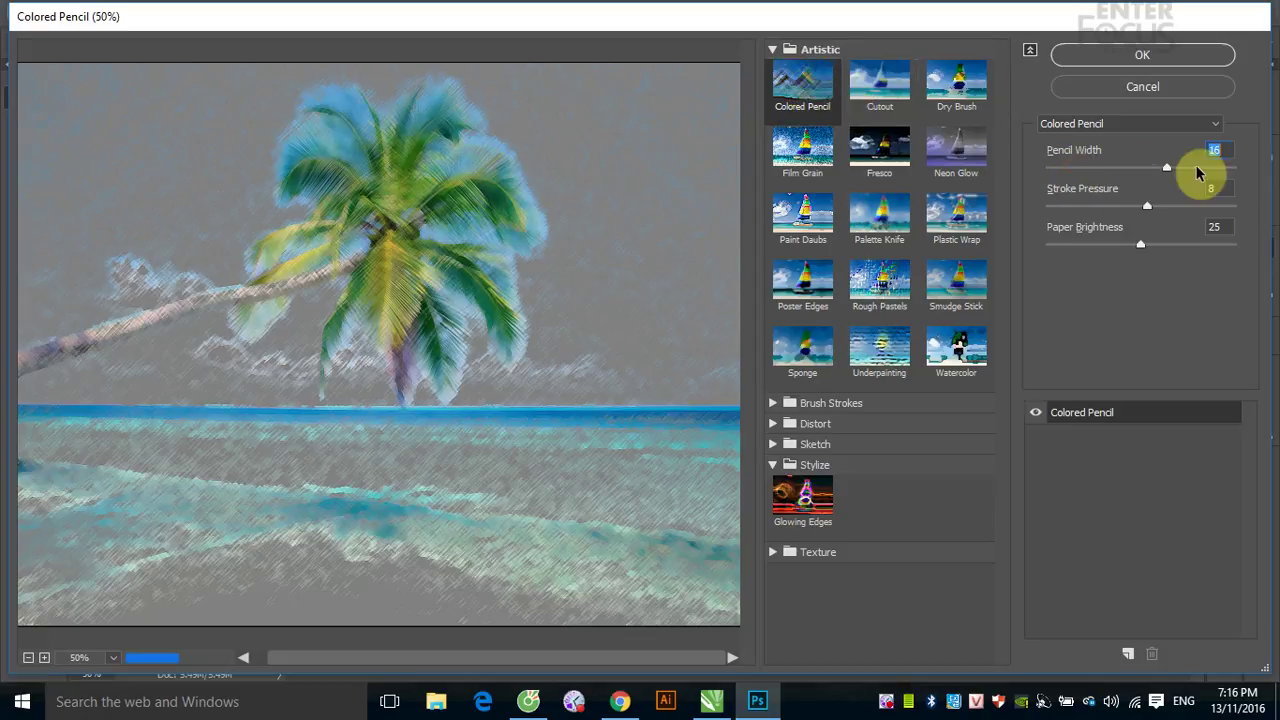
click(1236, 168)
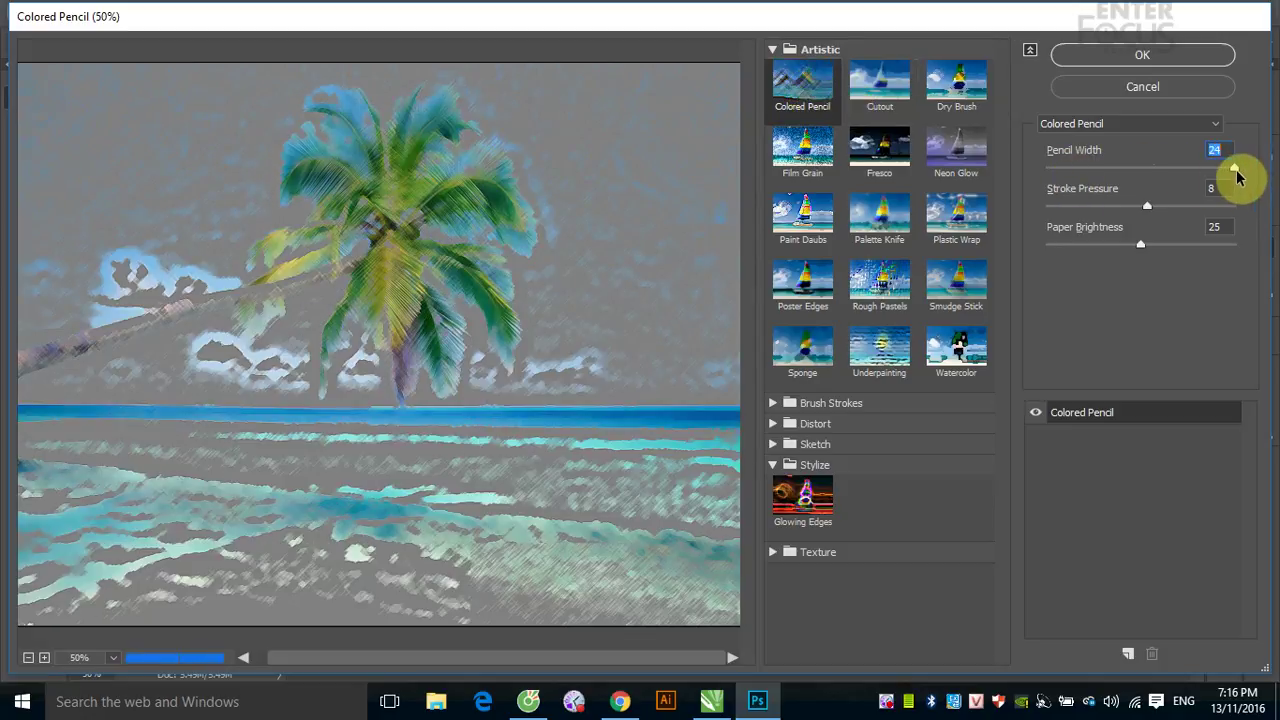
drag(1237, 172, 1046, 171)
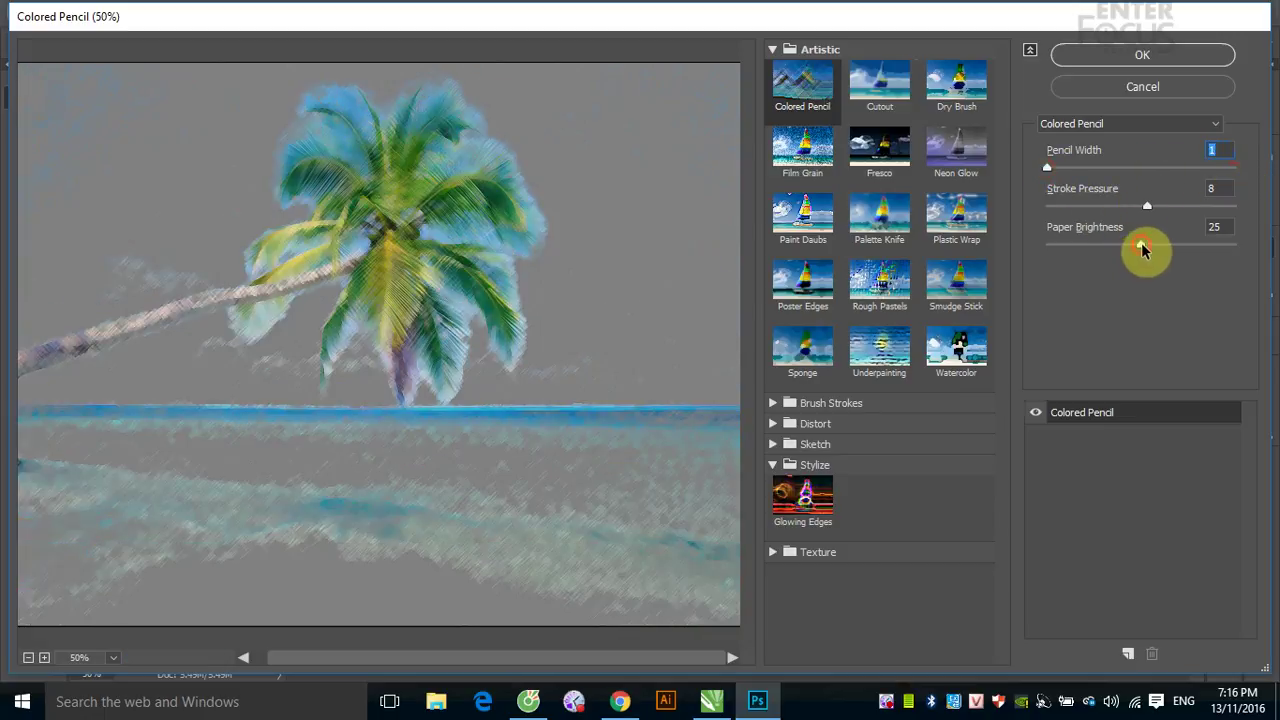
drag(1141, 245, 1265, 265)
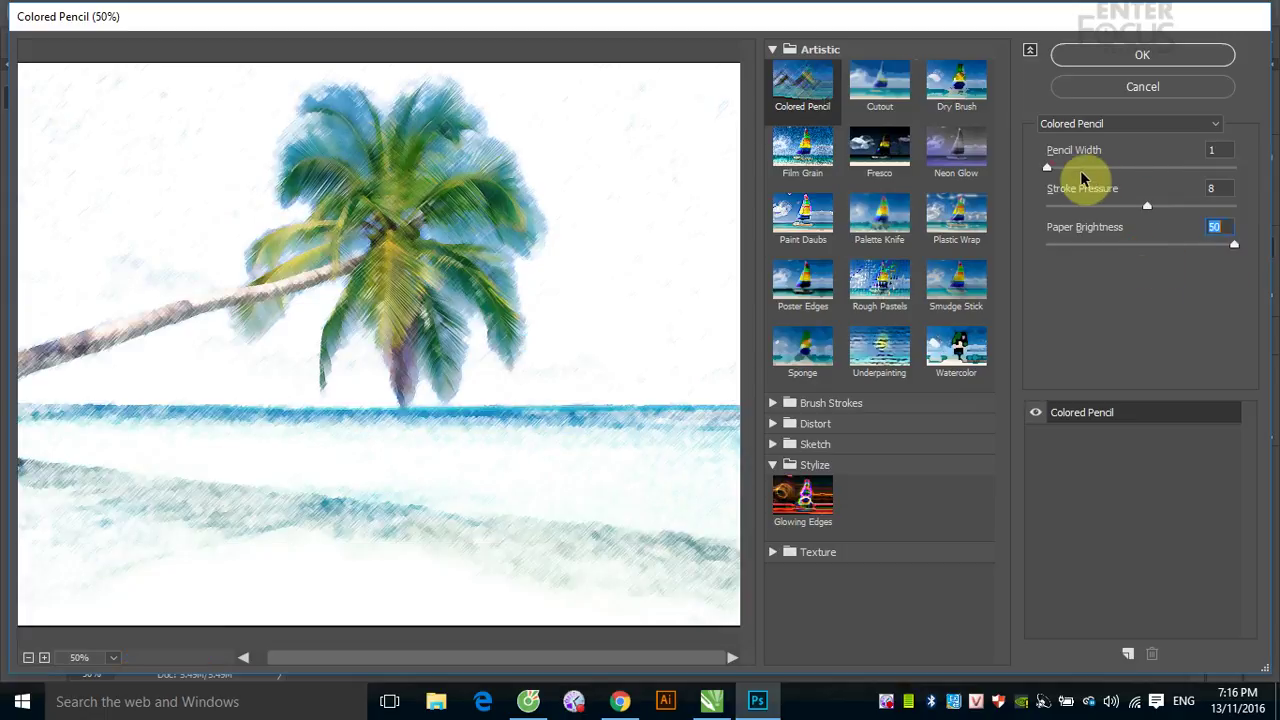
mouse_move(1048, 168)
mouse_down()
mouse_move(1174, 170)
mouse_move(1249, 190)
mouse_up()
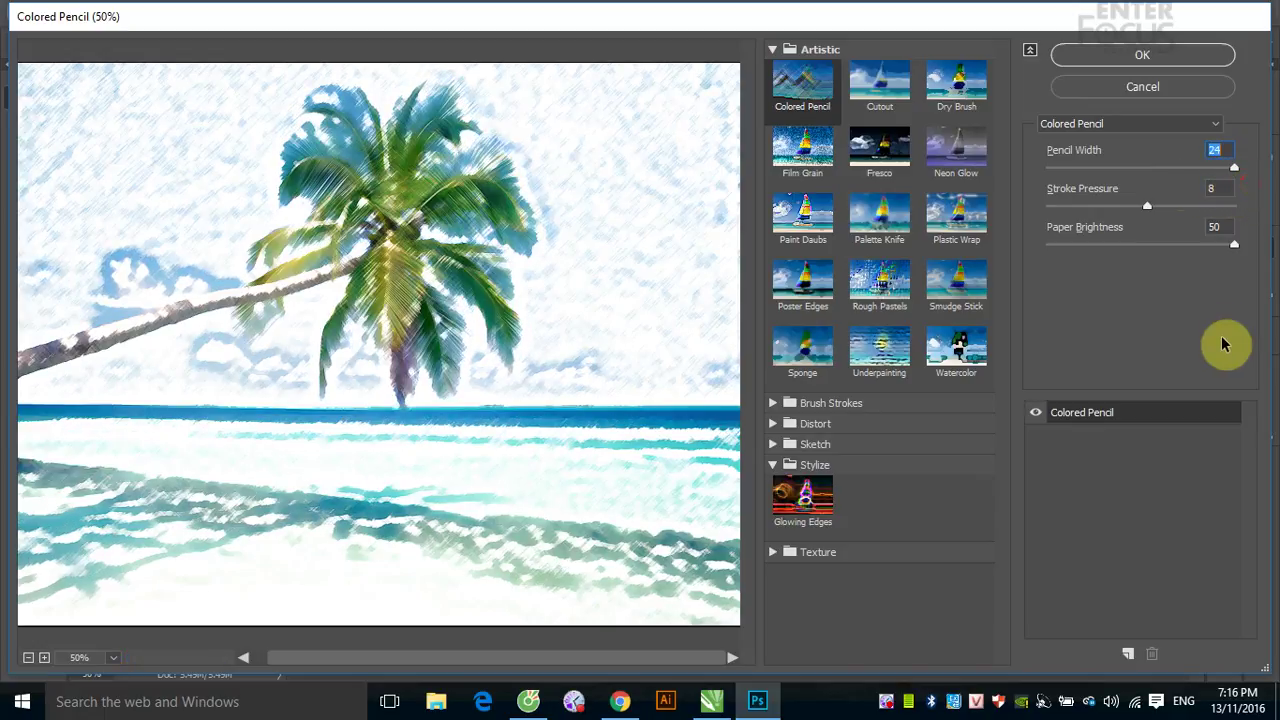
click(880, 88)
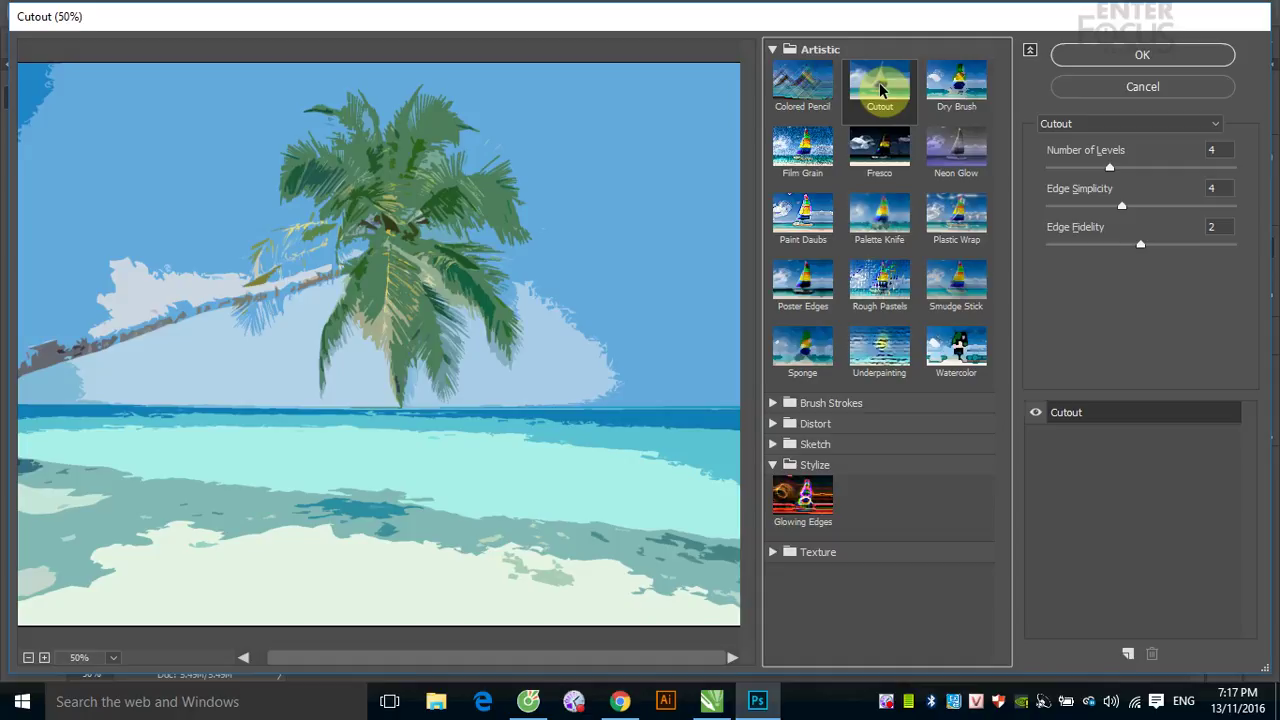
- Collapse the Artistic folder and expand the Brush Strokes folder in the Filter Gallery
click(774, 51)
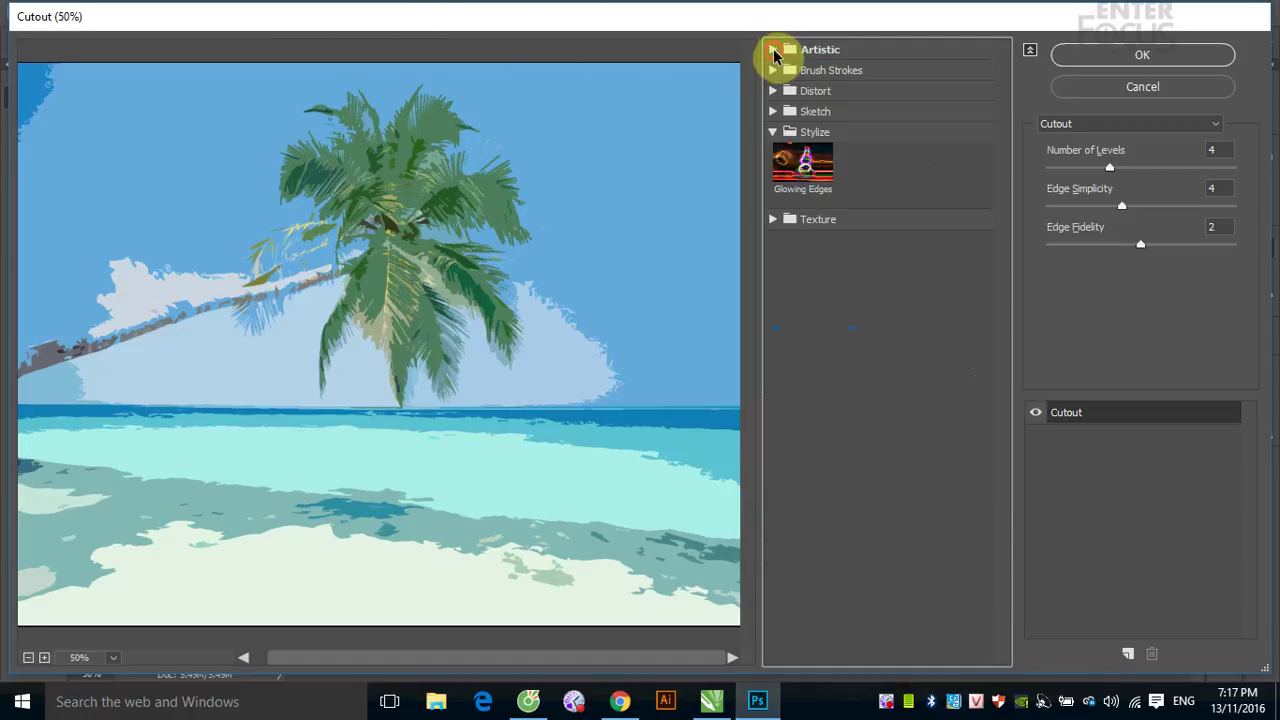
click(812, 71)
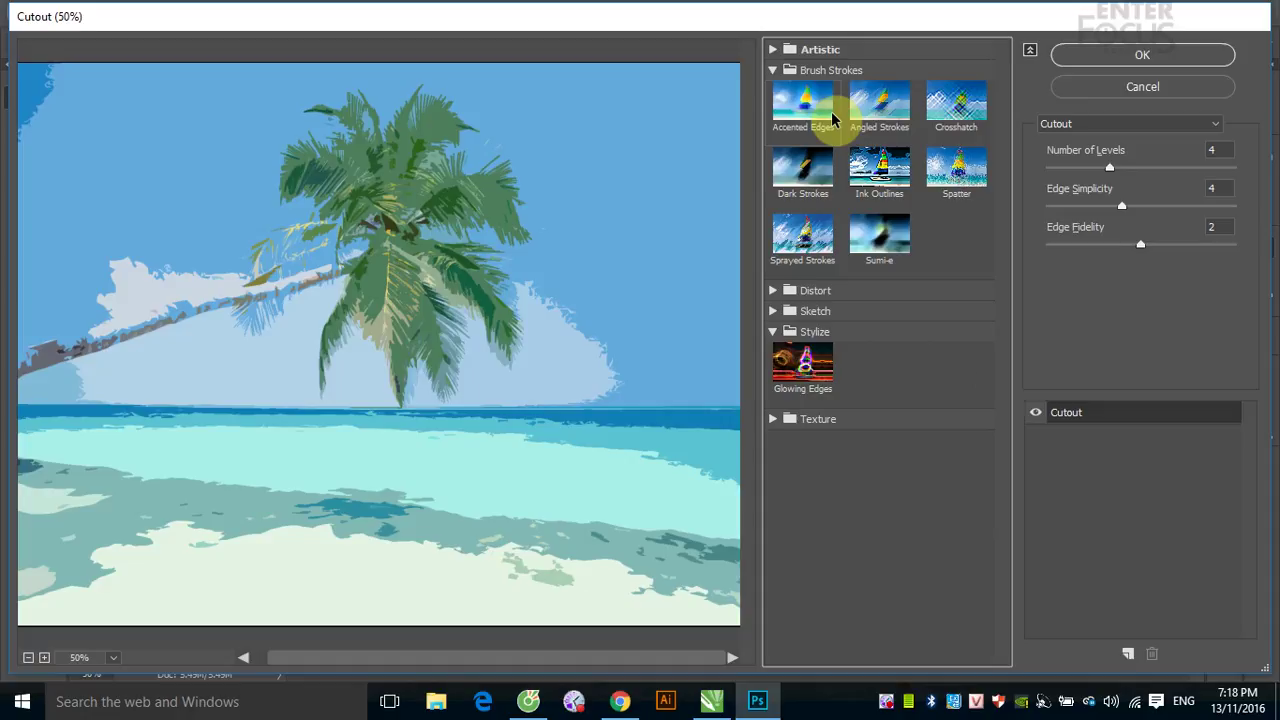
- Preview each Brush Strokes filter from Accented Edges through Sumi-e, ending back on Accented Edges
click(805, 106)
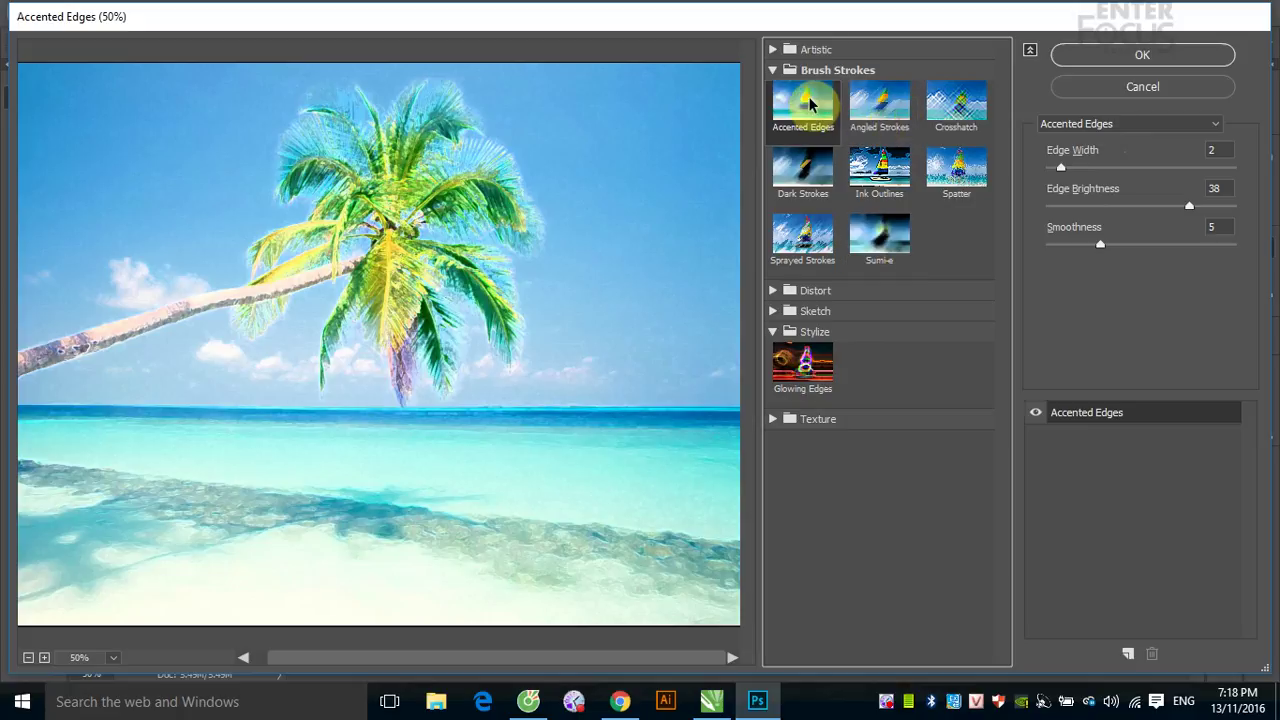
click(876, 100)
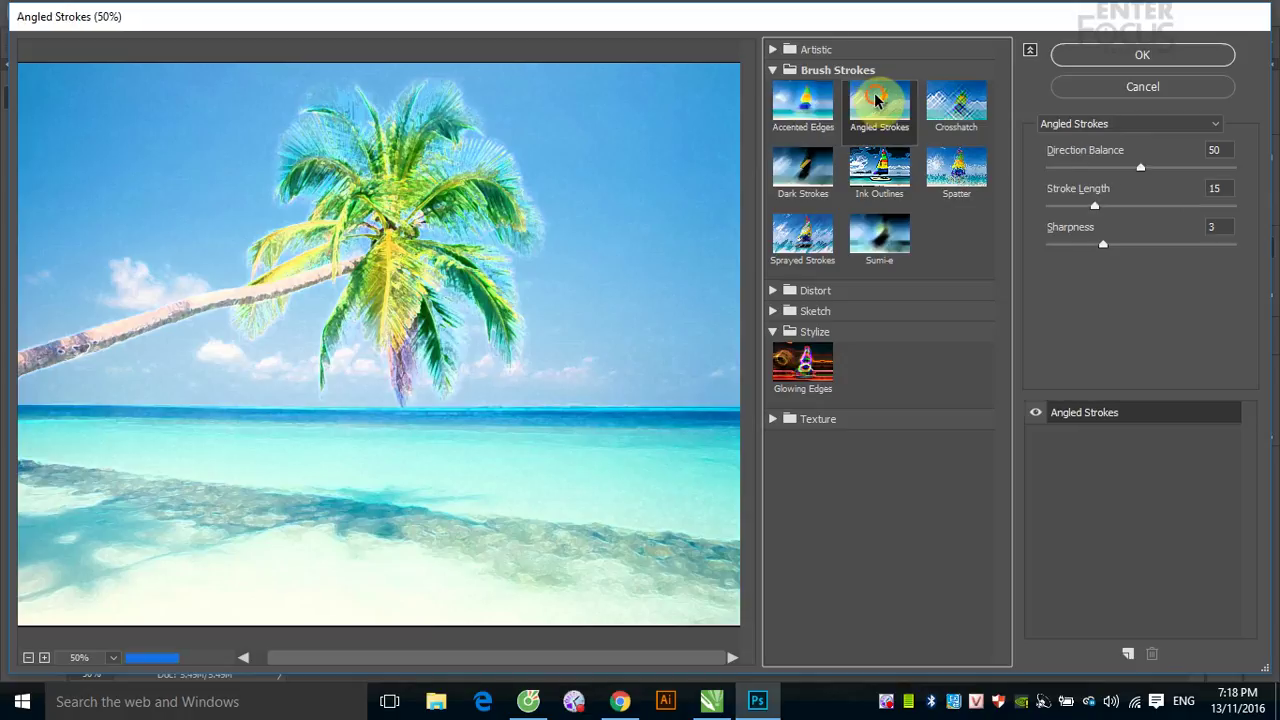
click(953, 107)
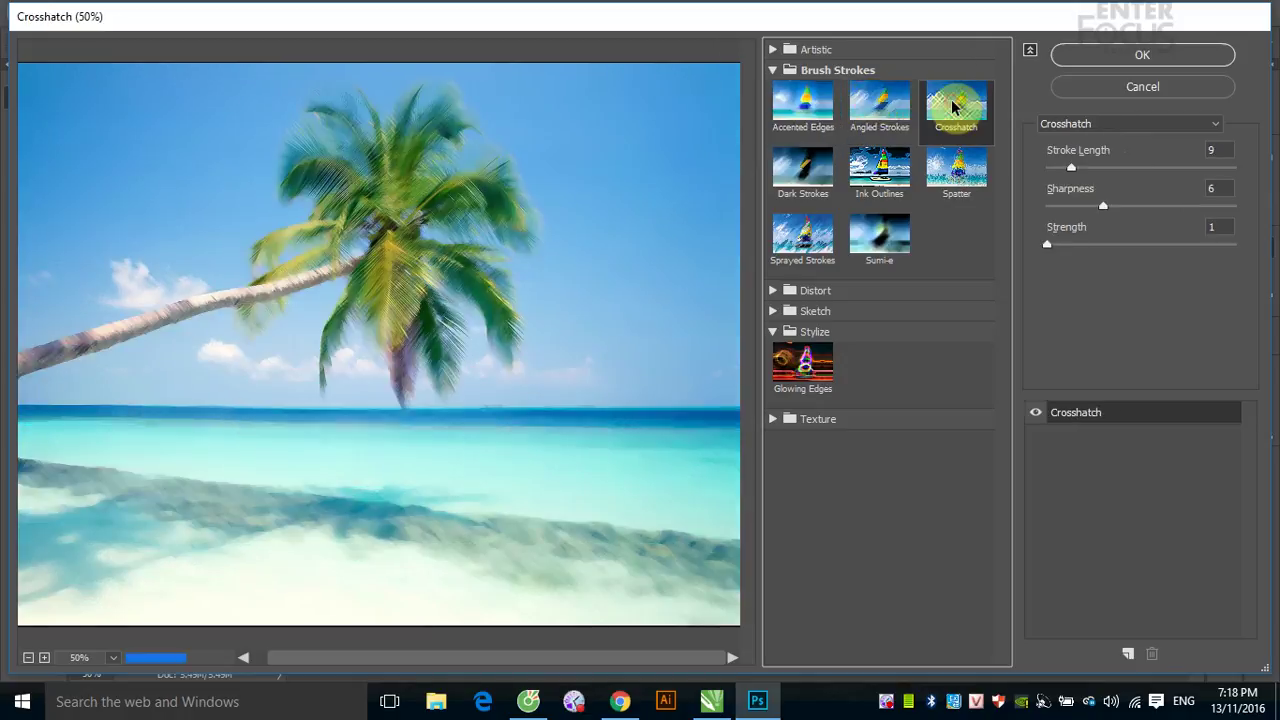
click(797, 170)
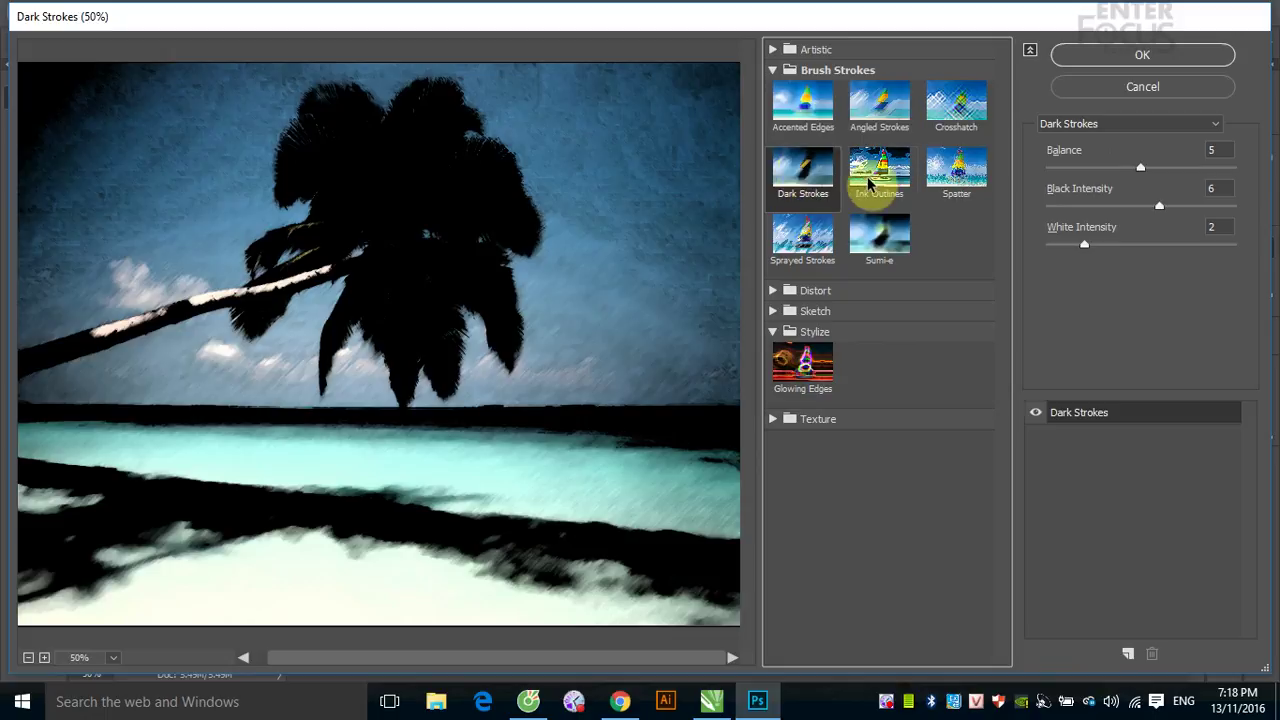
click(890, 182)
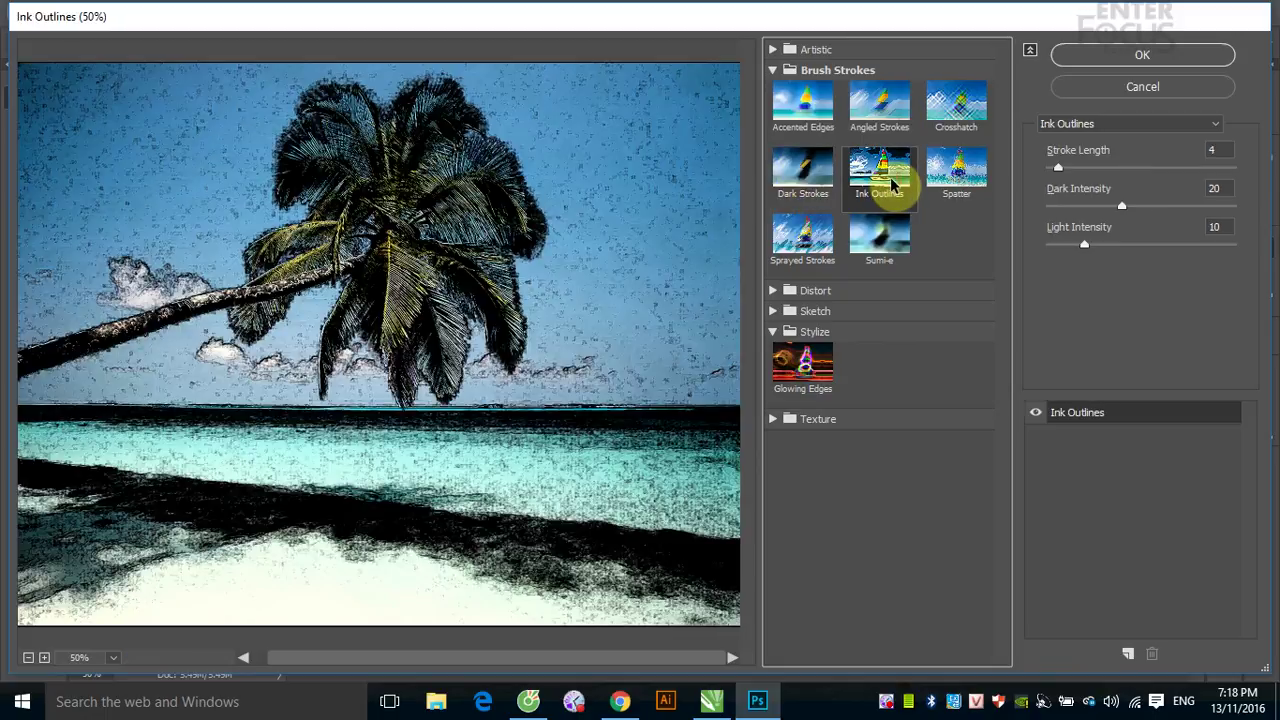
click(960, 176)
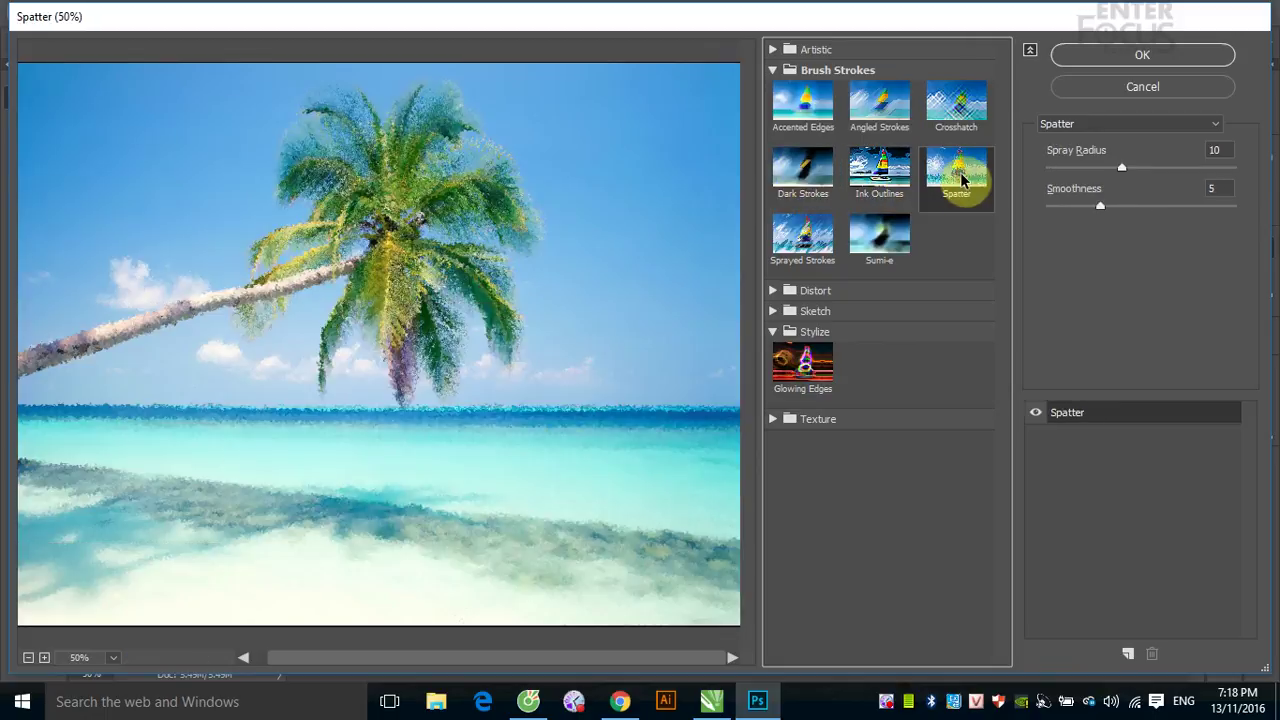
click(818, 243)
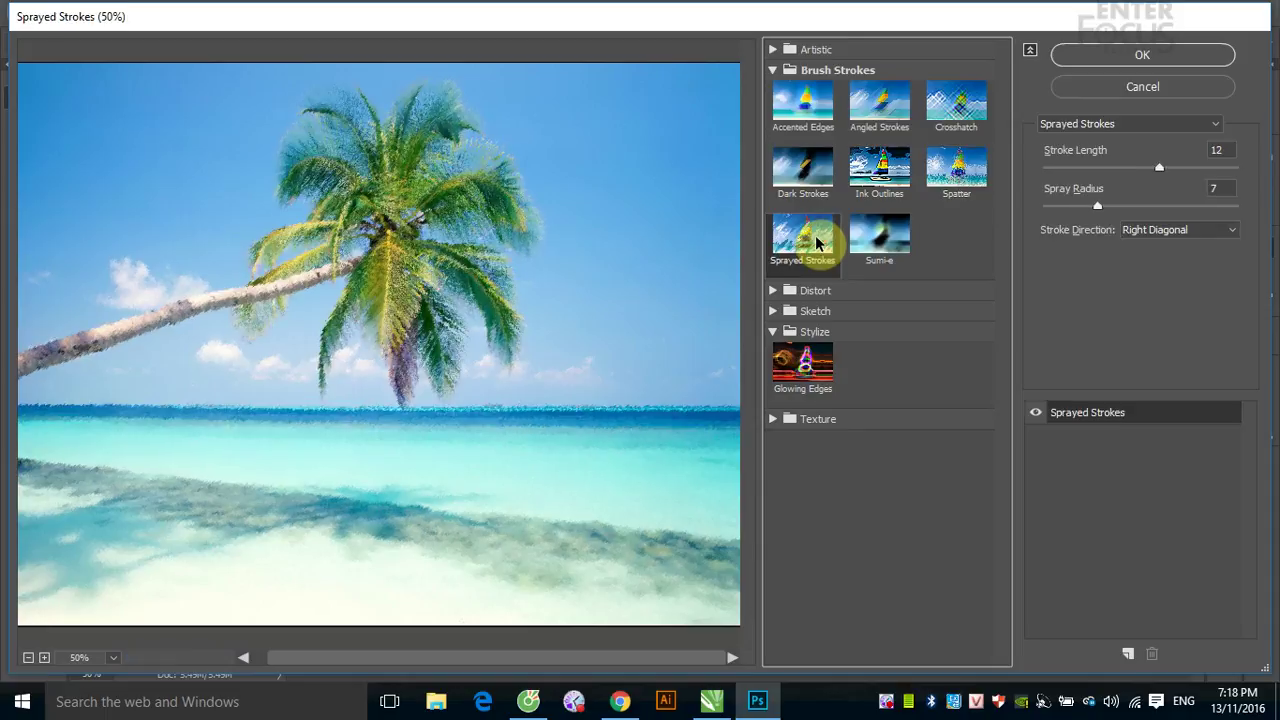
click(884, 240)
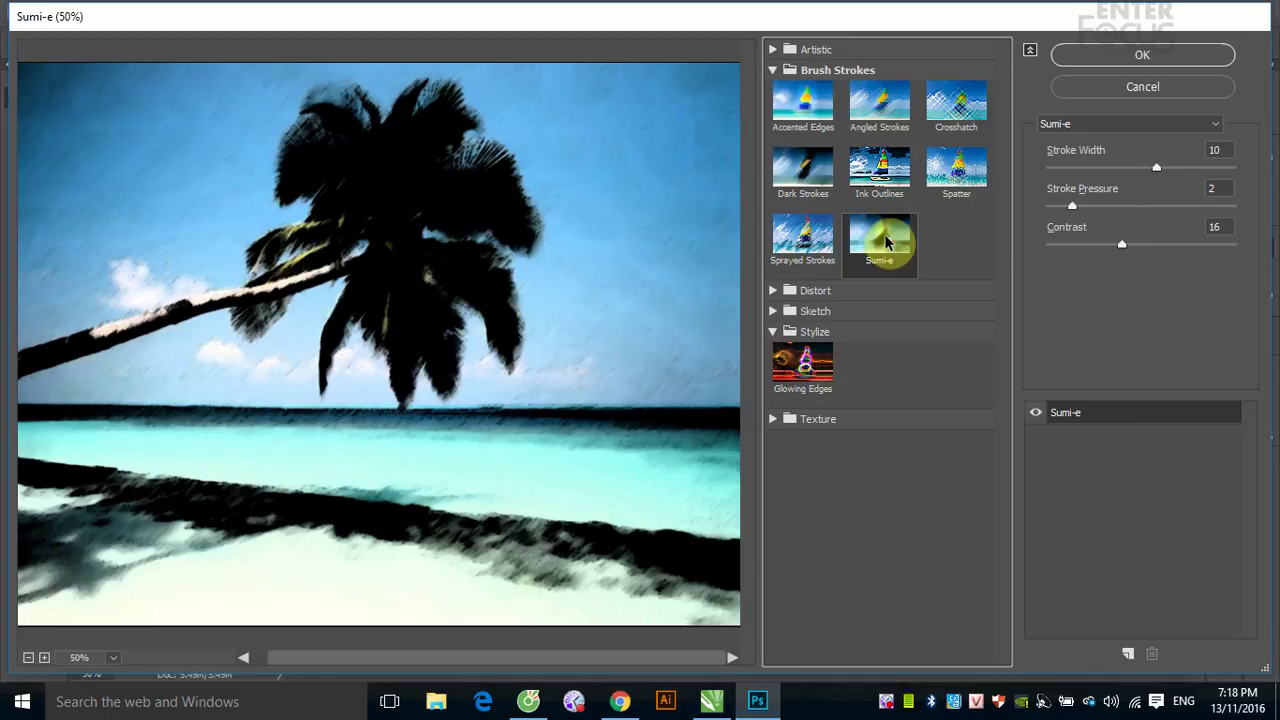
click(792, 102)
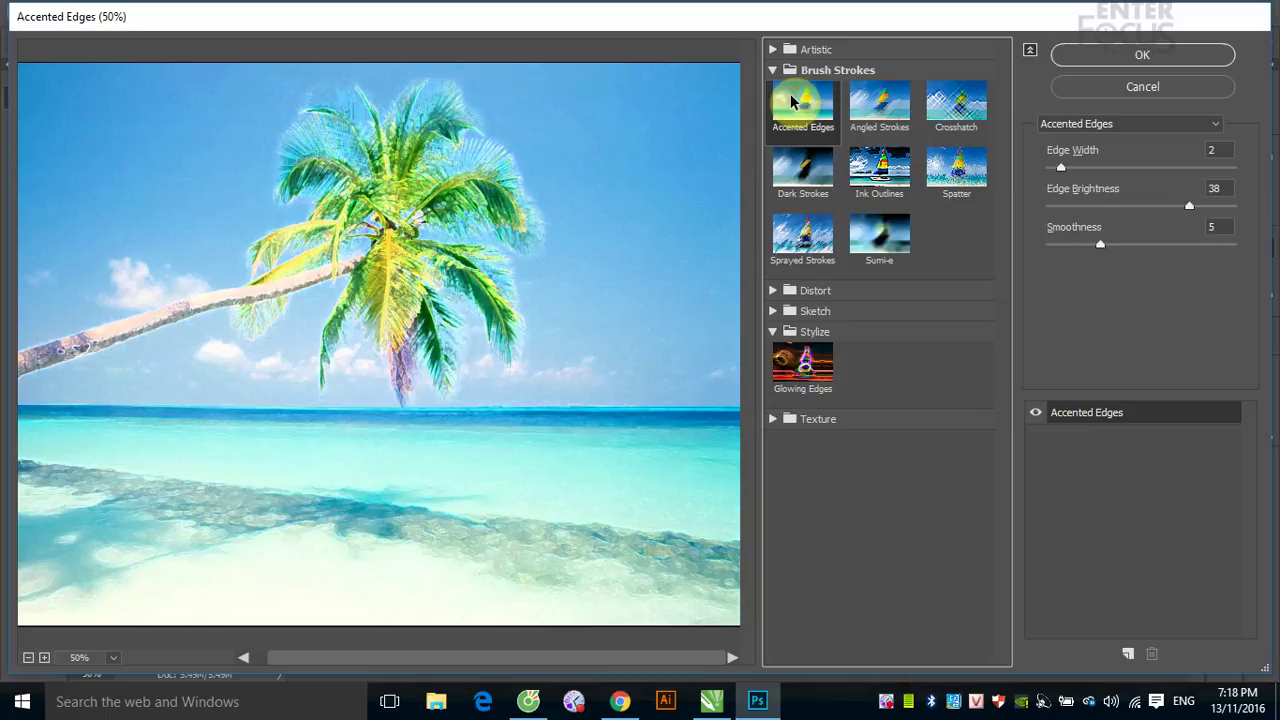
- Apply Angled Strokes with Direction Balance 100 and Stroke Length 34, checked zoomed on the palm
click(889, 110)
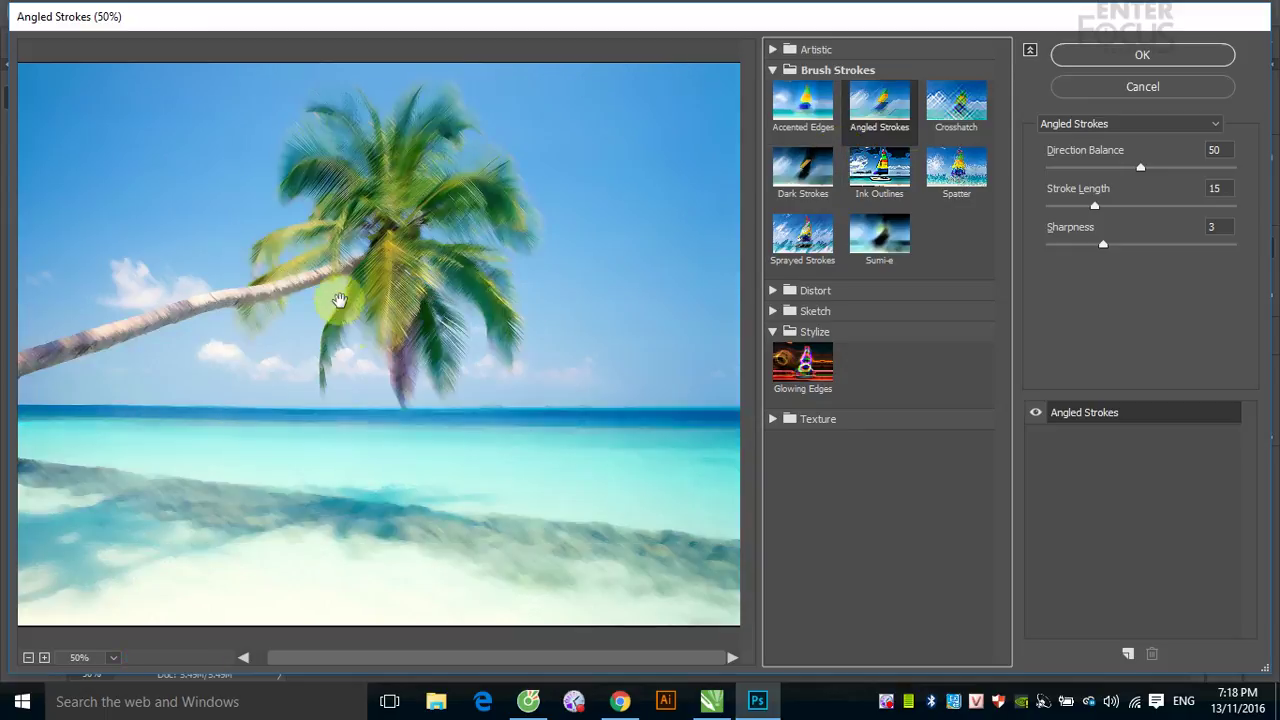
drag(300, 172, 490, 305)
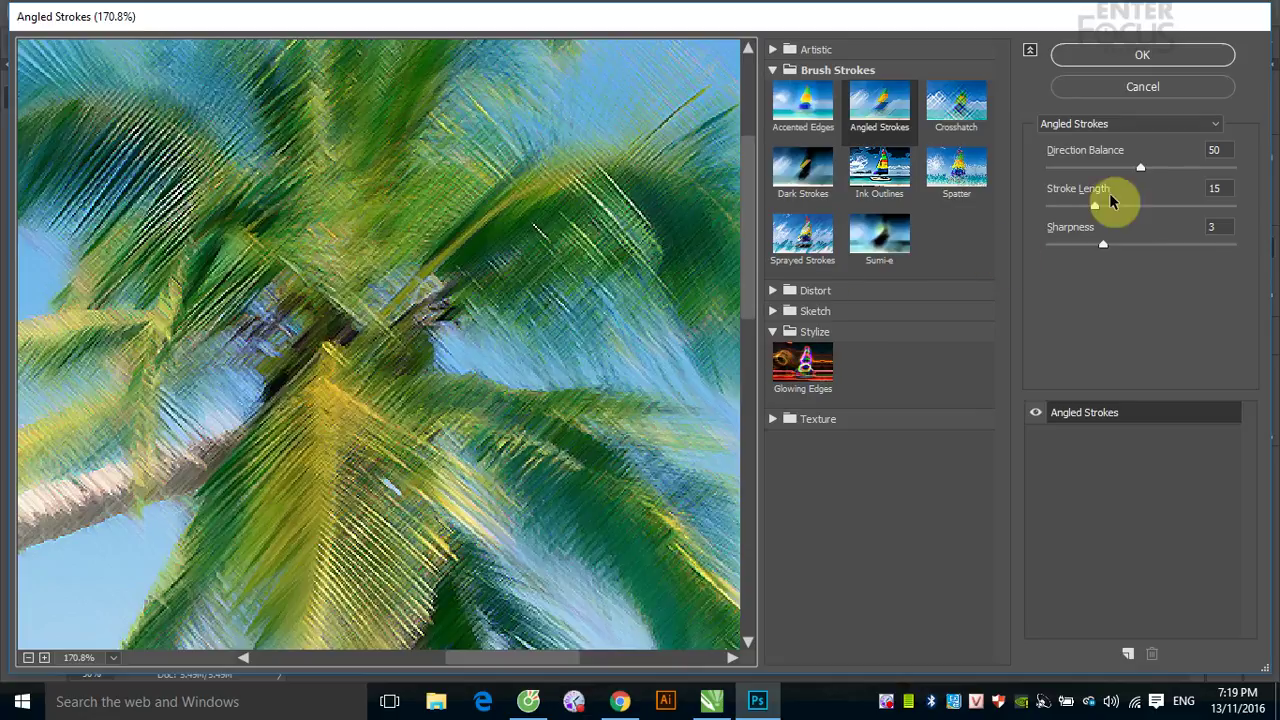
drag(1143, 168, 1262, 177)
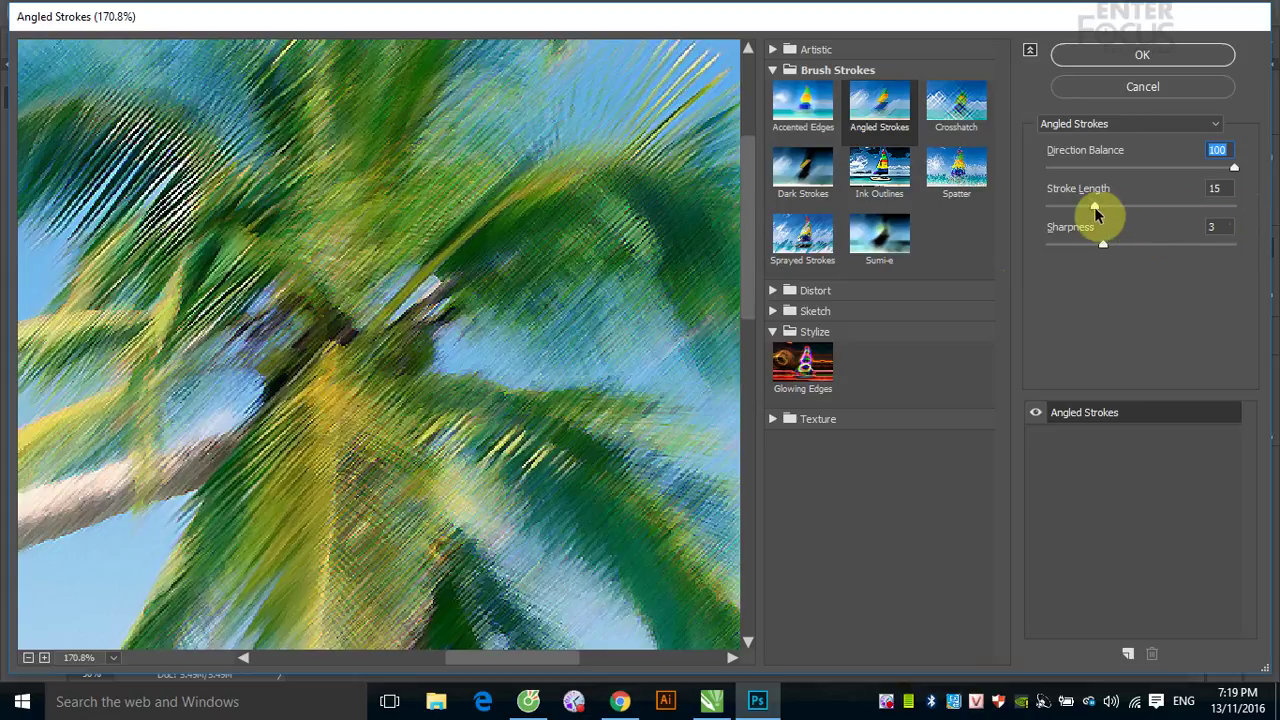
drag(1096, 210, 1170, 210)
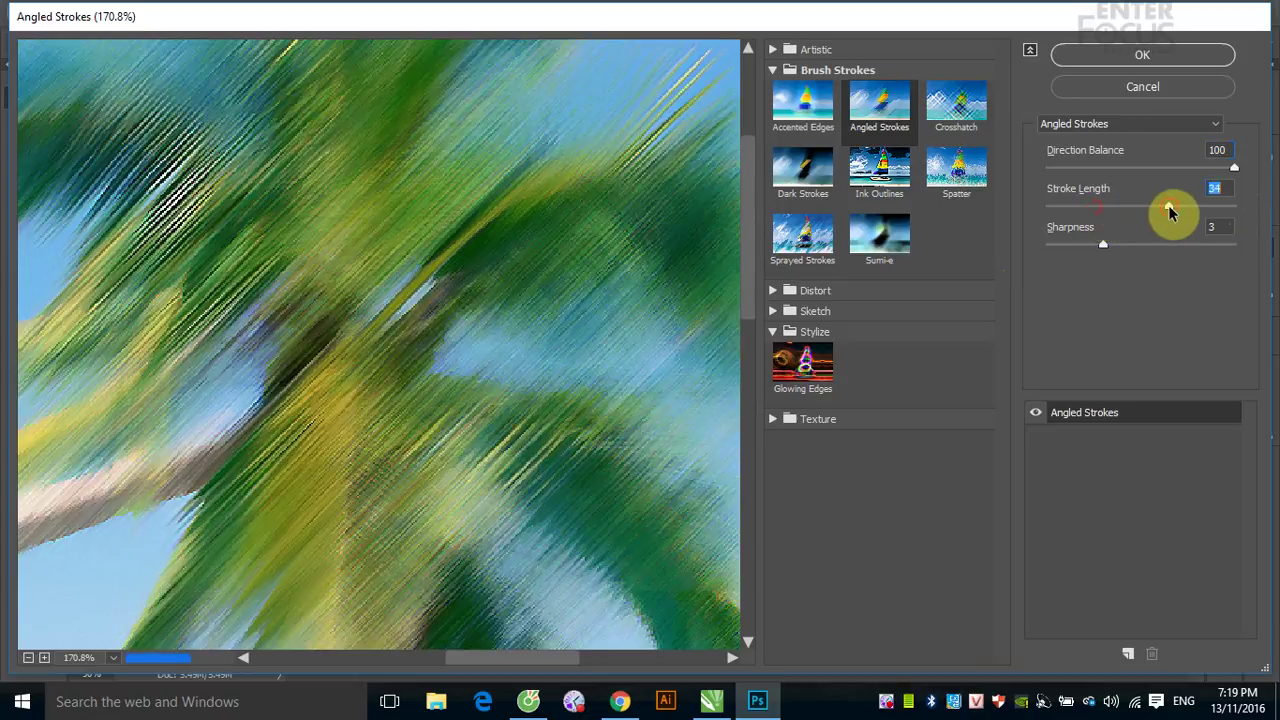
key(ctrl+minus)
key(ctrl+minus)
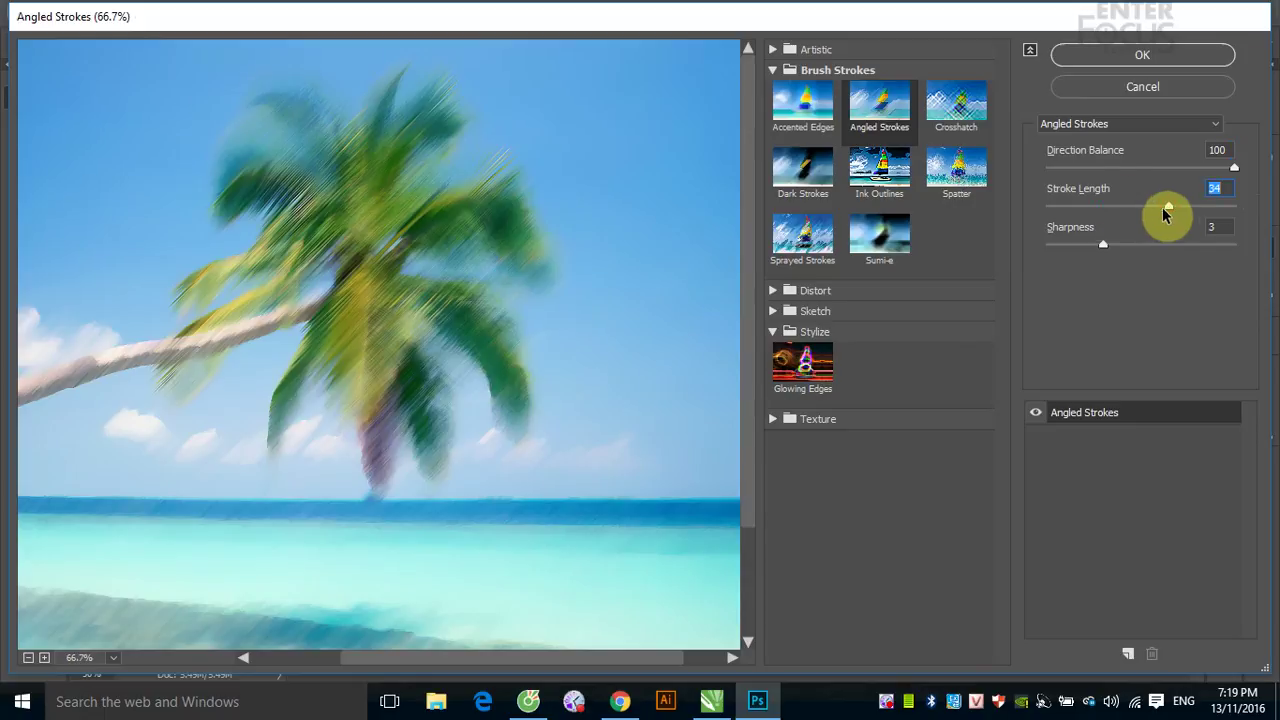
- After a brief Crosshatch look, set Angled Strokes to Direction Balance 11, Stroke Length 9, Sharpness 6
click(964, 106)
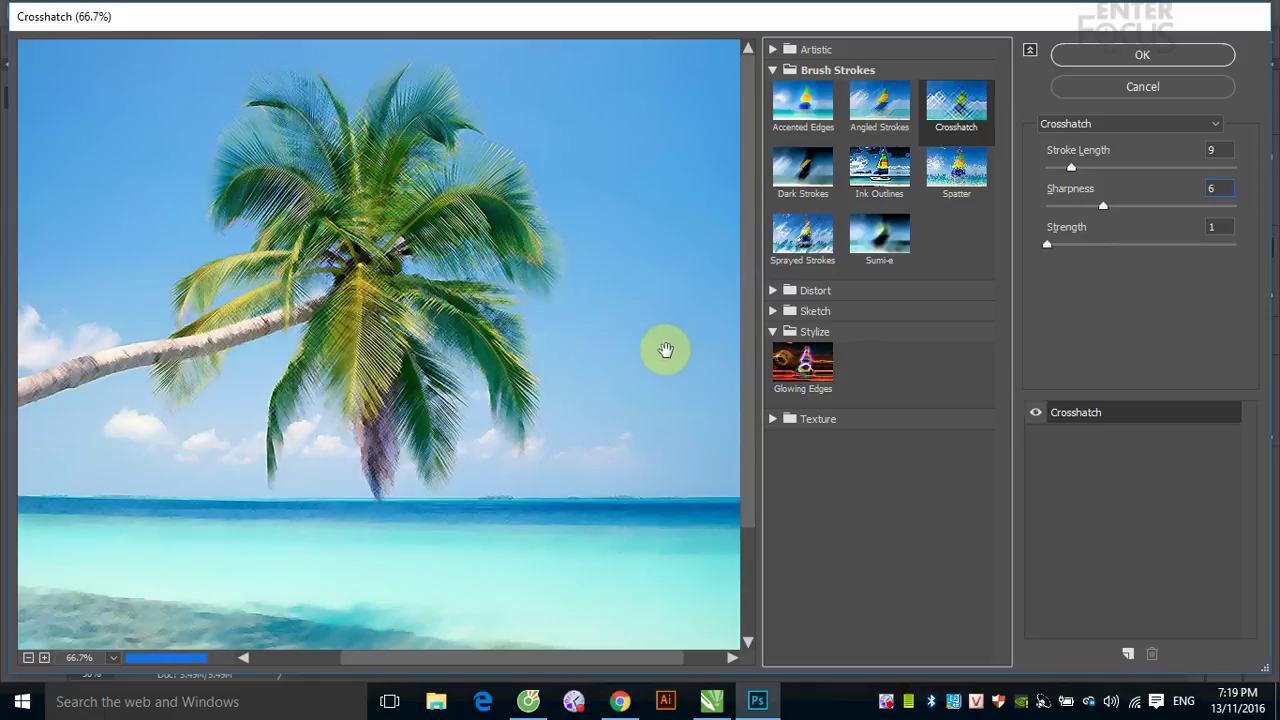
click(879, 104)
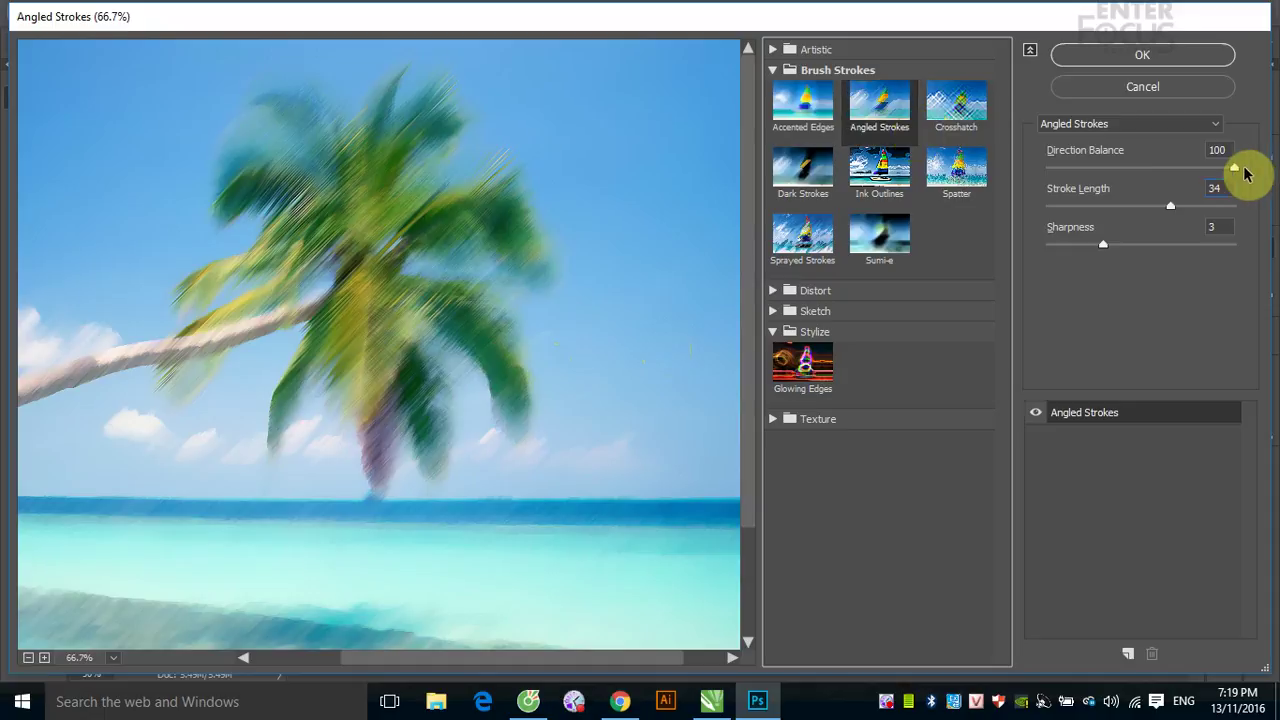
drag(1234, 168, 1143, 167)
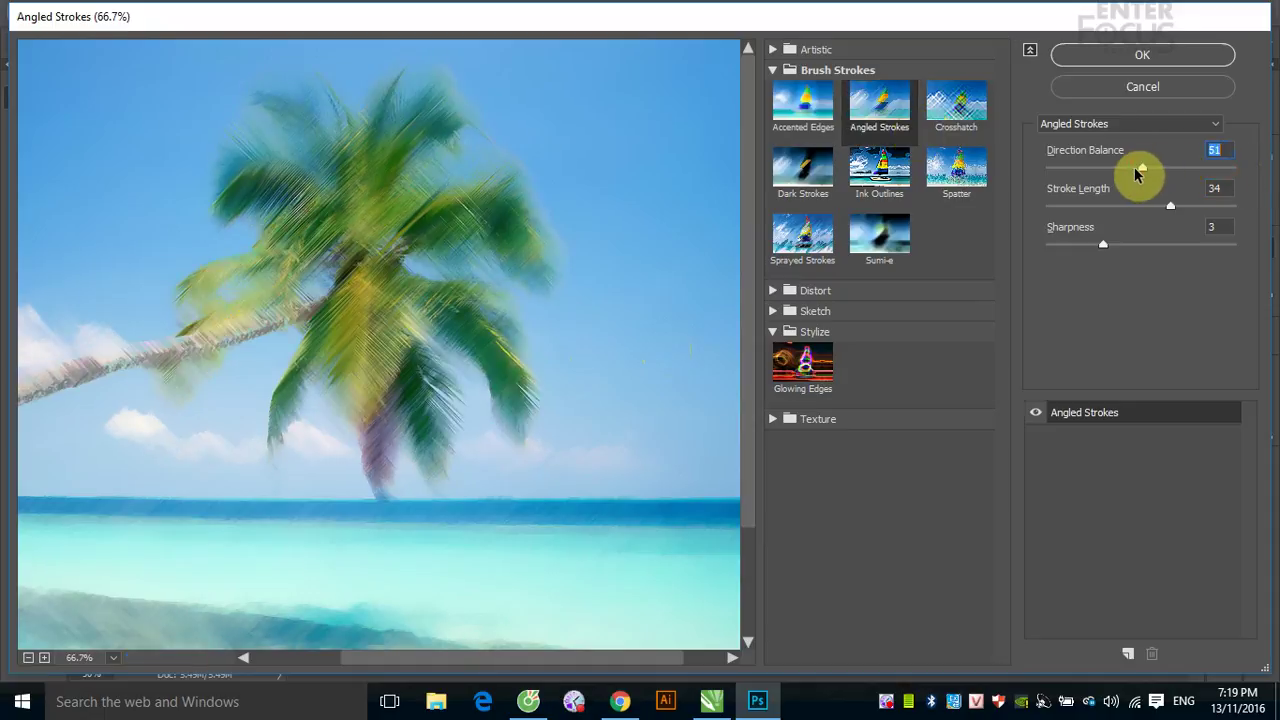
drag(1143, 167, 1063, 176)
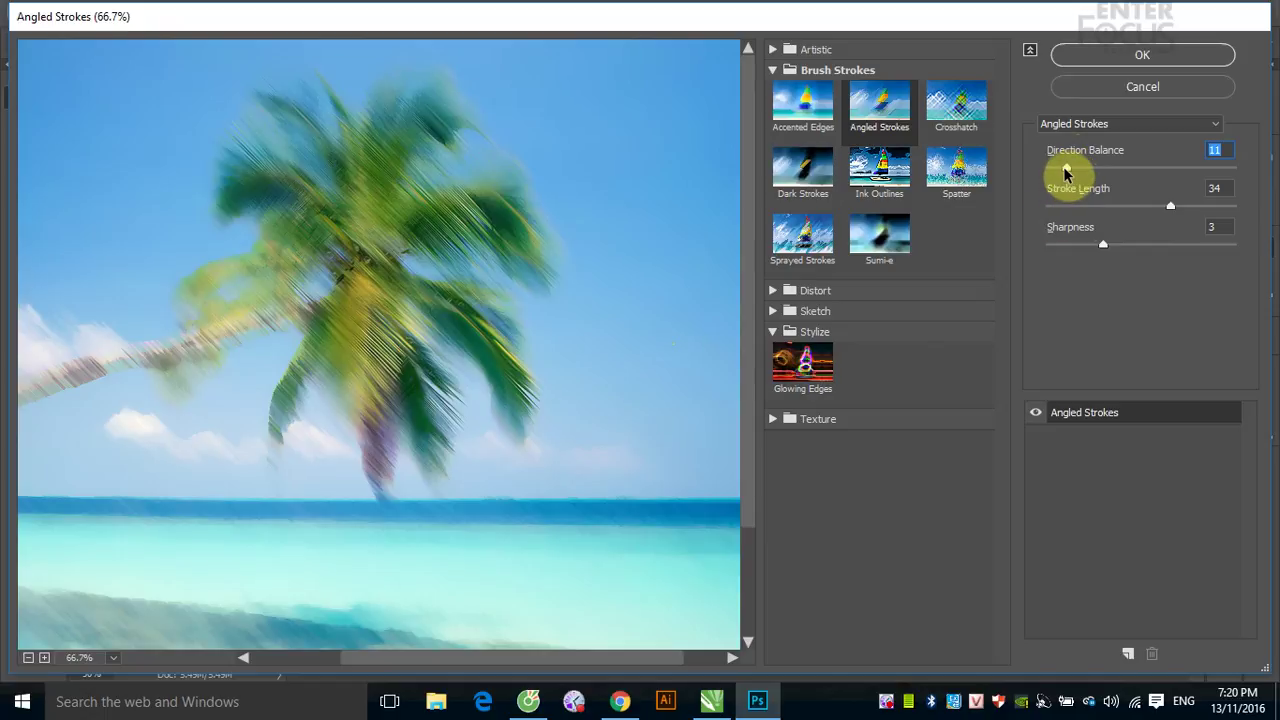
drag(1170, 206, 1070, 213)
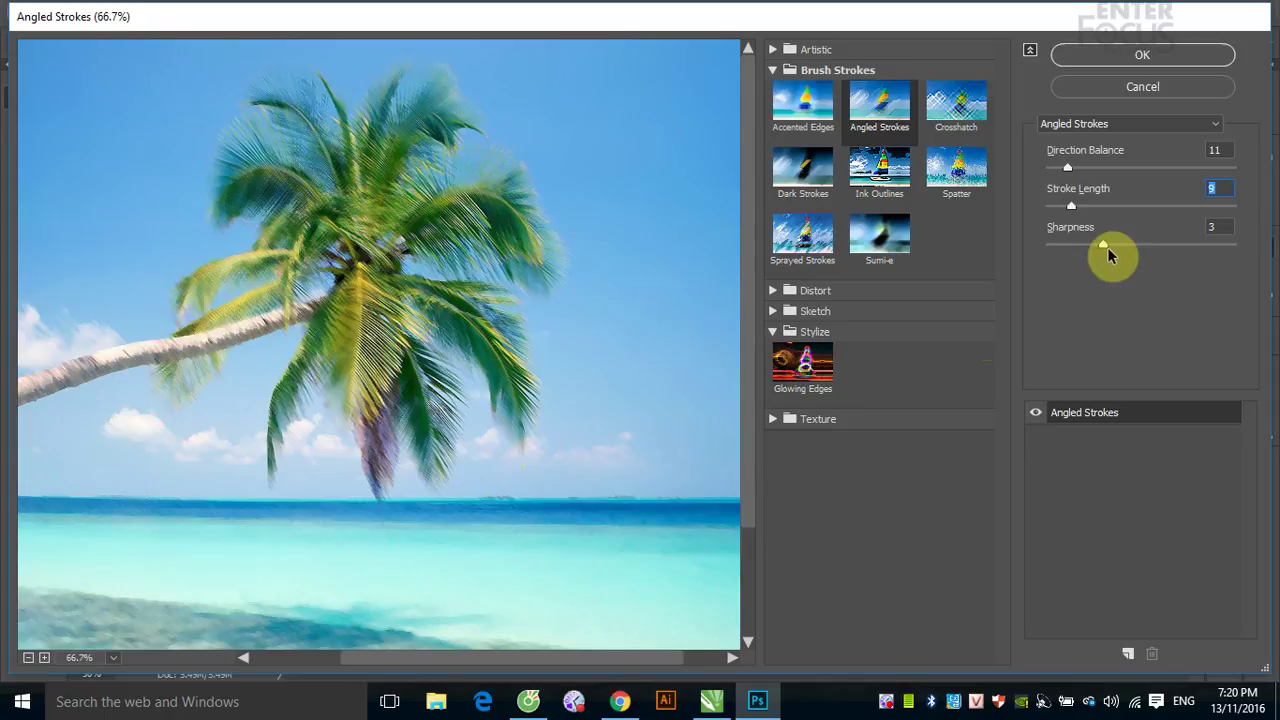
drag(1102, 244, 1052, 244)
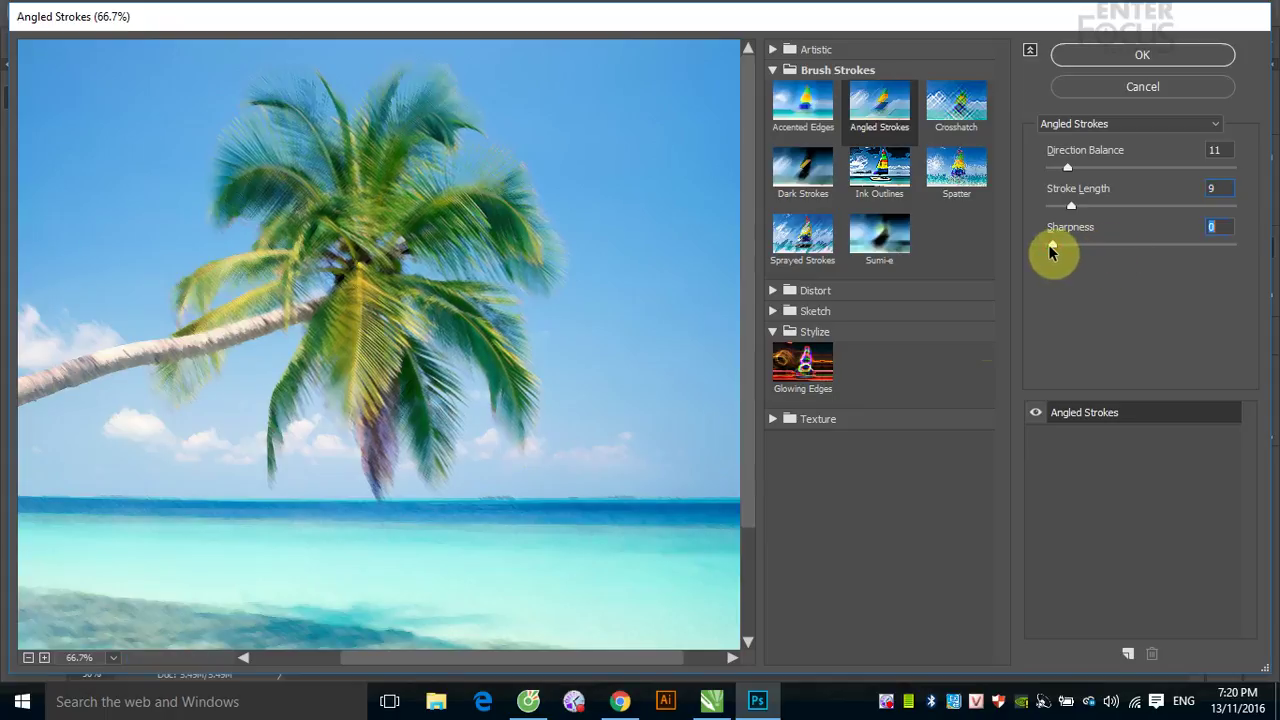
drag(1052, 245, 1257, 266)
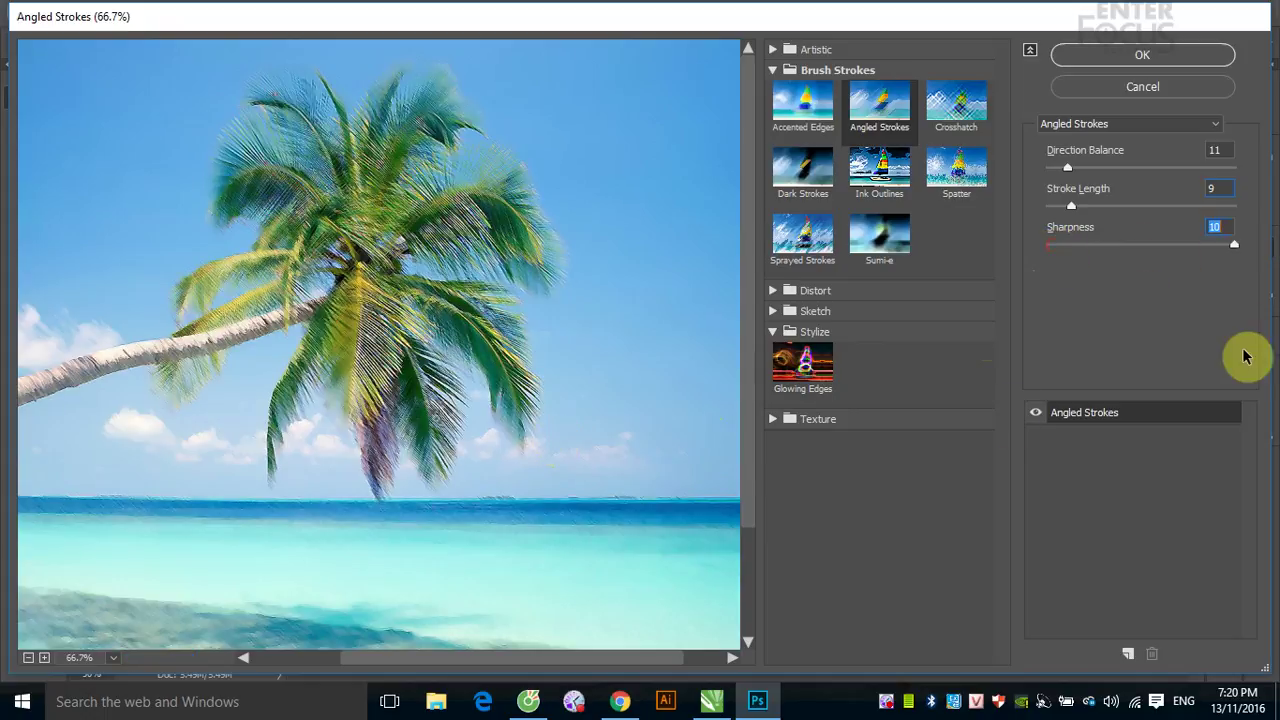
click(1234, 246)
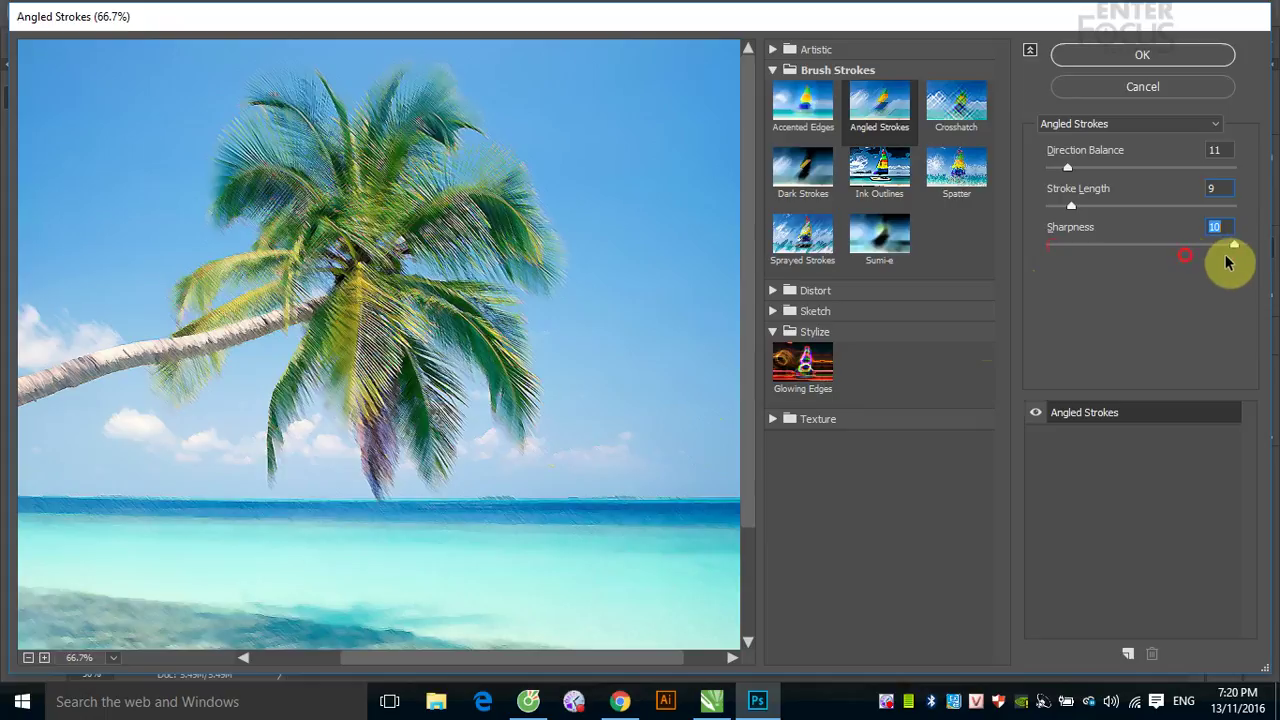
drag(1234, 247, 1152, 247)
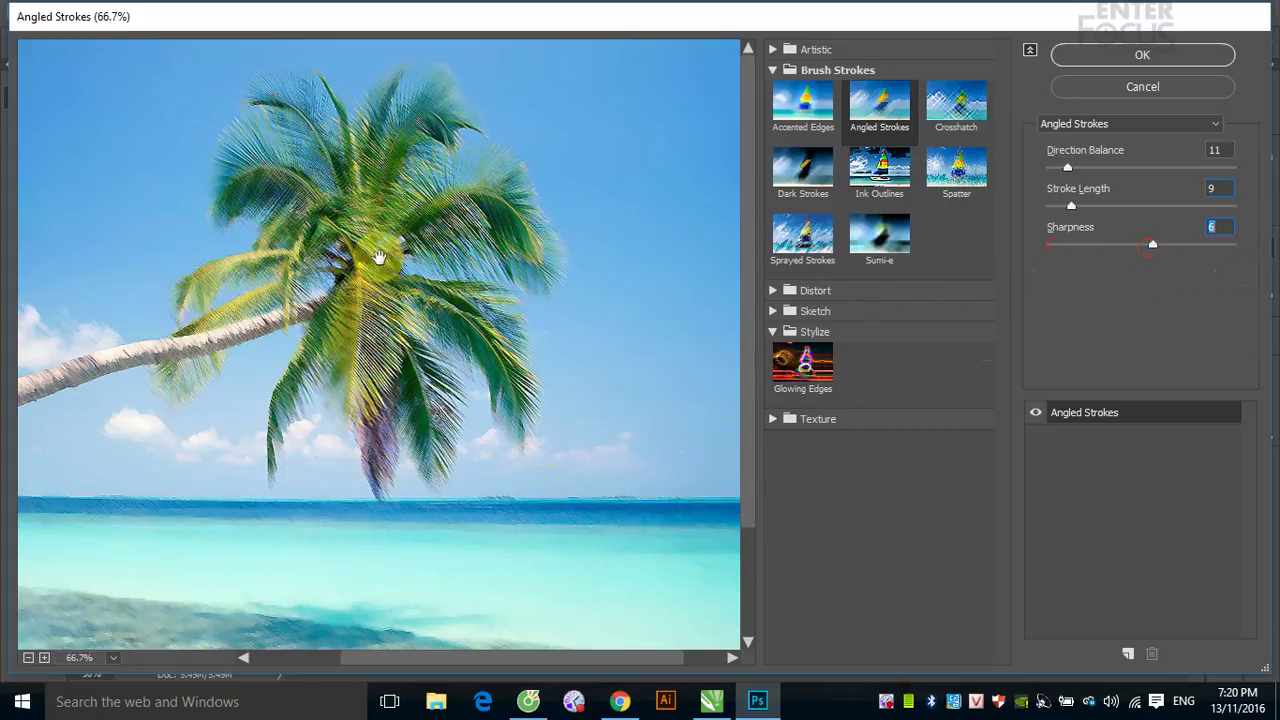
- Apply Crosshatch with Stroke Length 50, Sharpness 7 and Strength 1
click(945, 110)
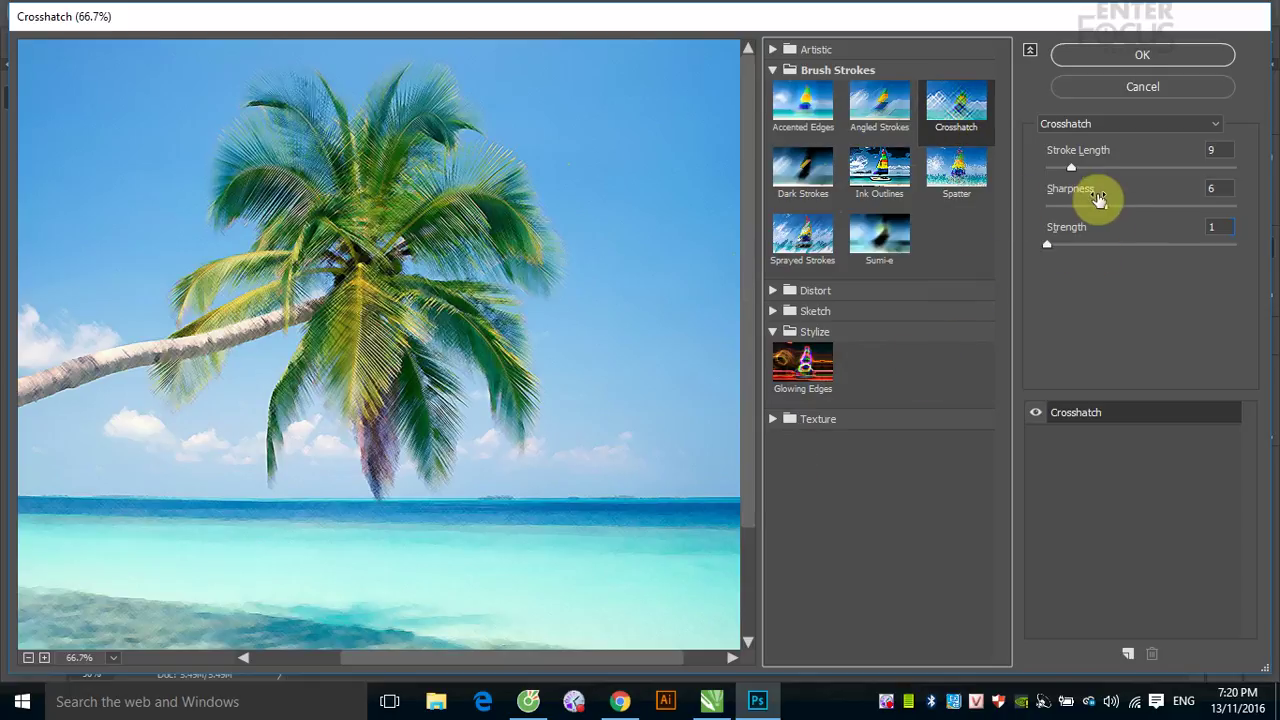
mouse_move(1174, 170)
mouse_down()
mouse_move(1068, 170)
mouse_move(1240, 180)
mouse_up()
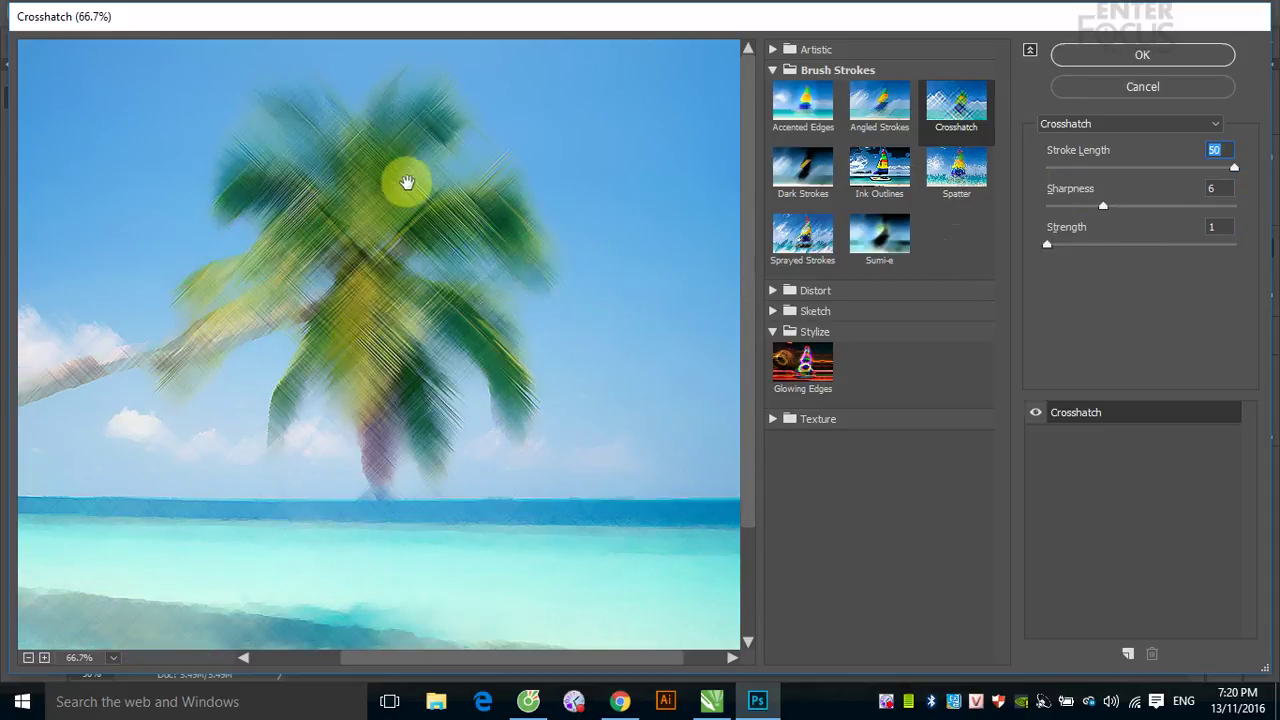
drag(305, 160, 457, 234)
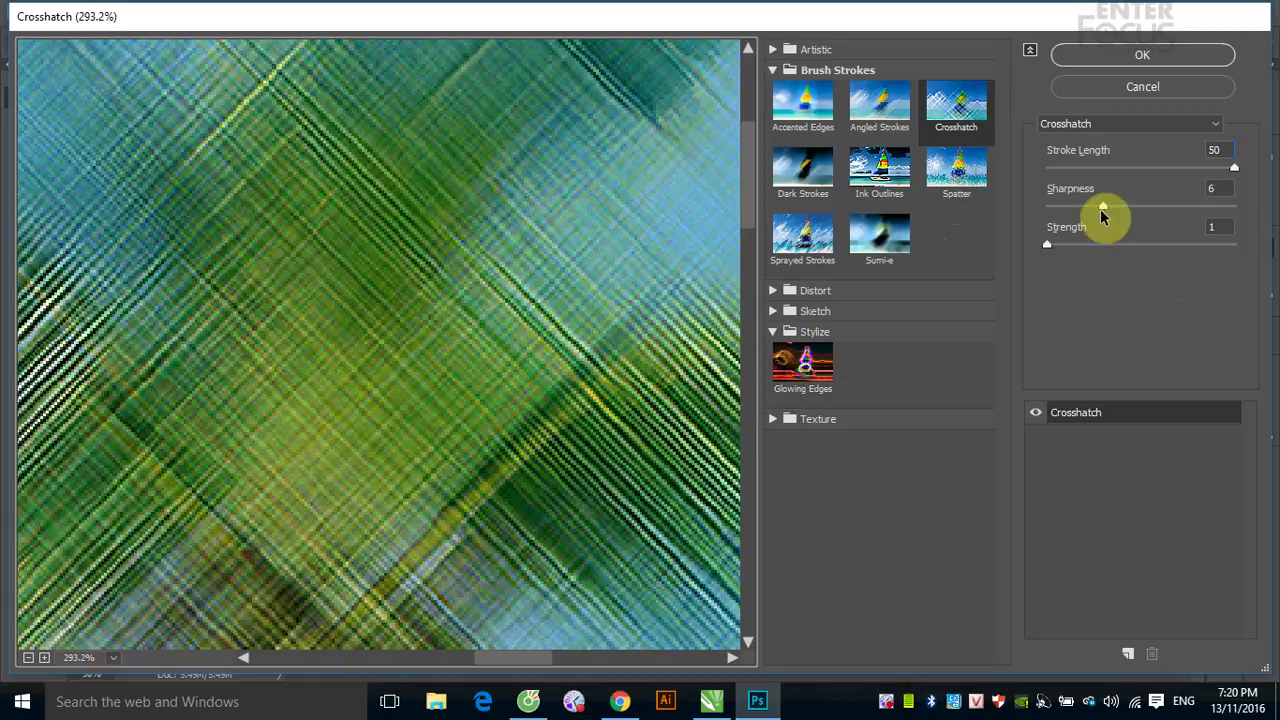
drag(1102, 206, 1207, 217)
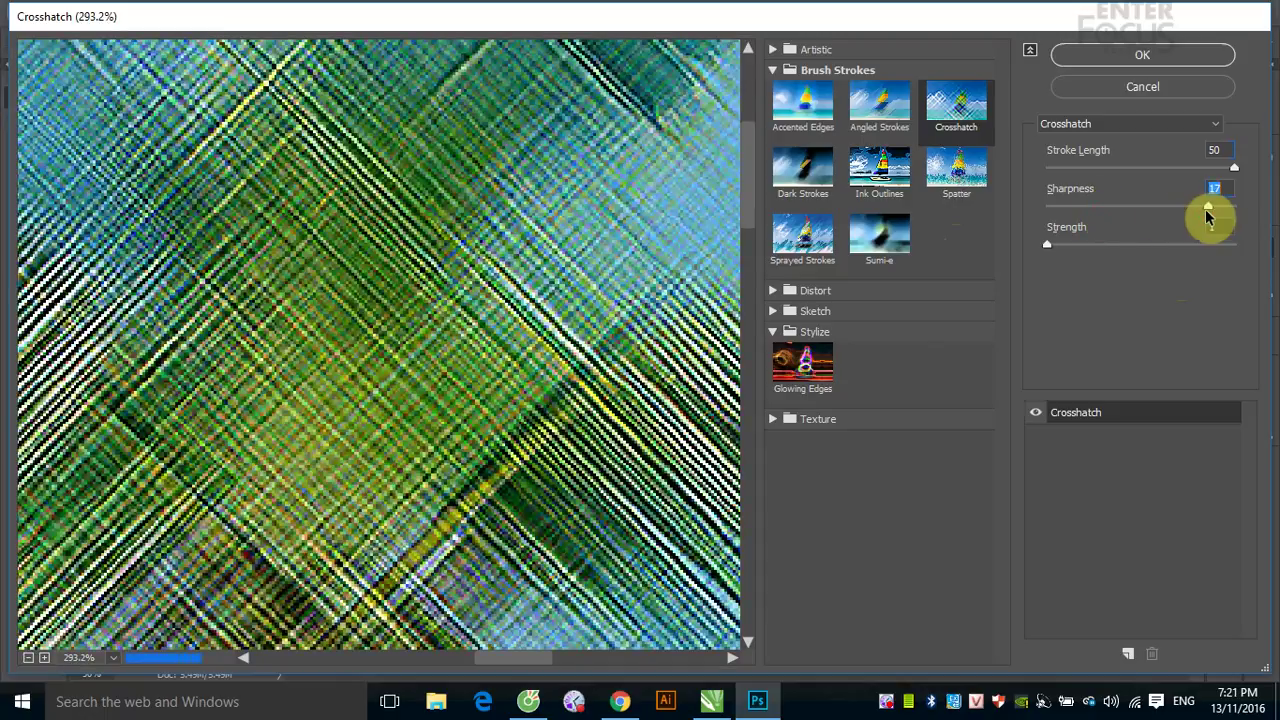
mouse_move(1207, 217)
mouse_down()
mouse_move(1076, 217)
mouse_move(1113, 214)
mouse_up()
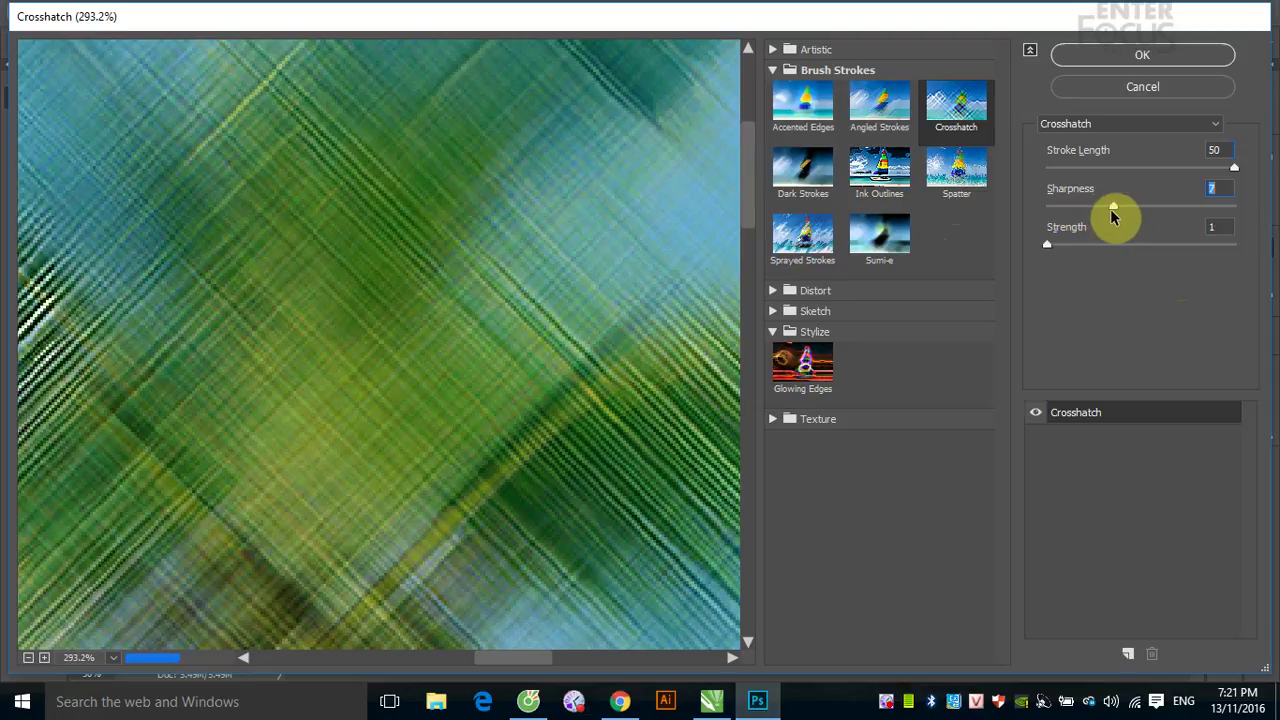
drag(1049, 247, 1152, 249)
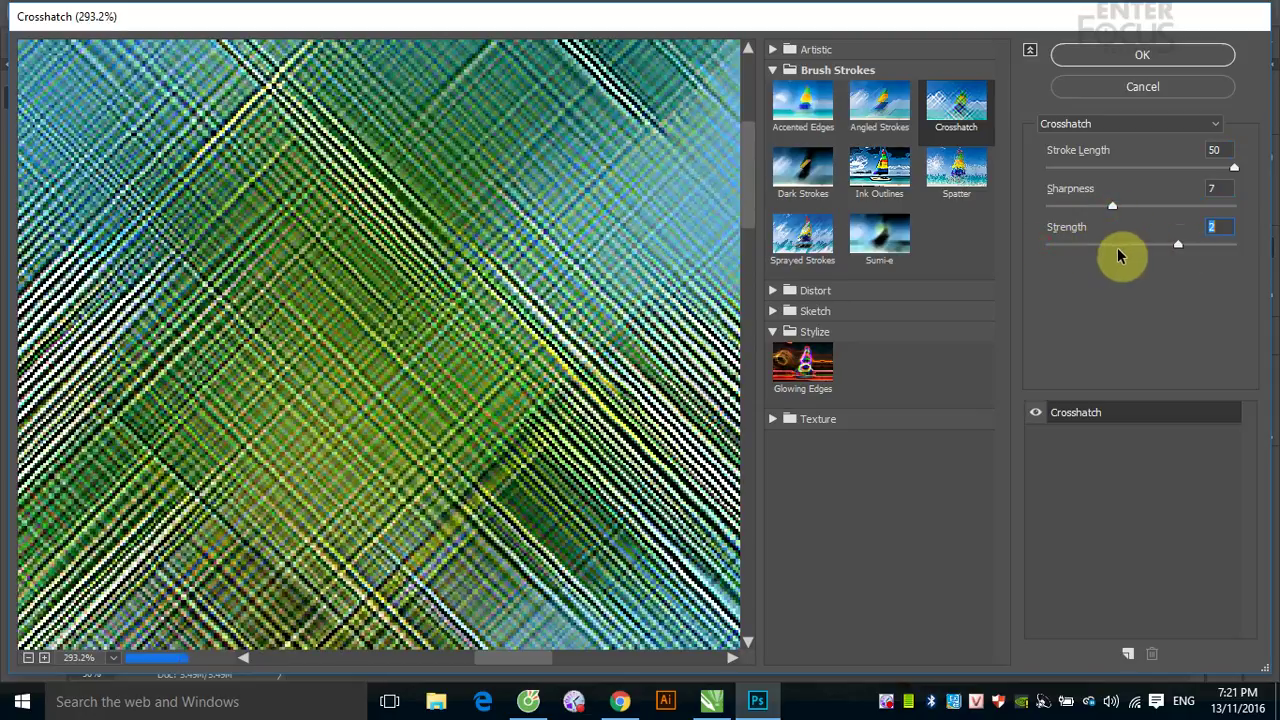
drag(1142, 247, 1049, 247)
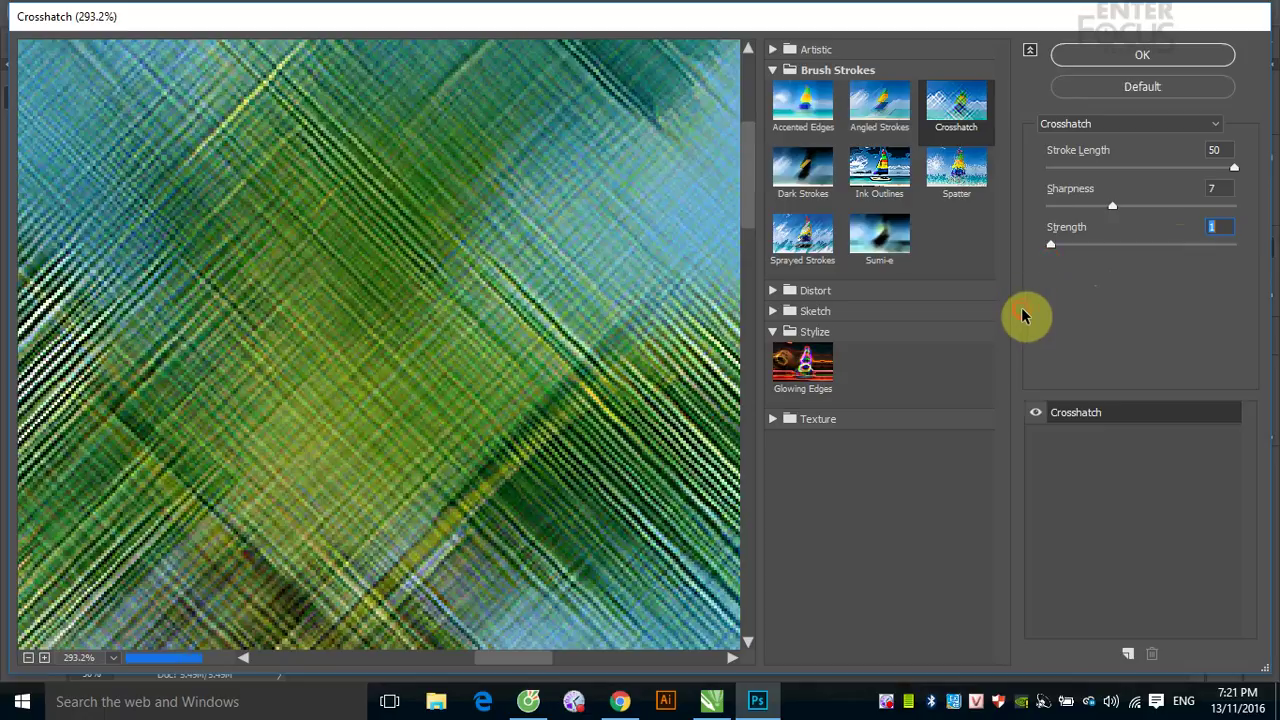
key(ctrl+minus)
key(ctrl+minus)
key(ctrl+minus)
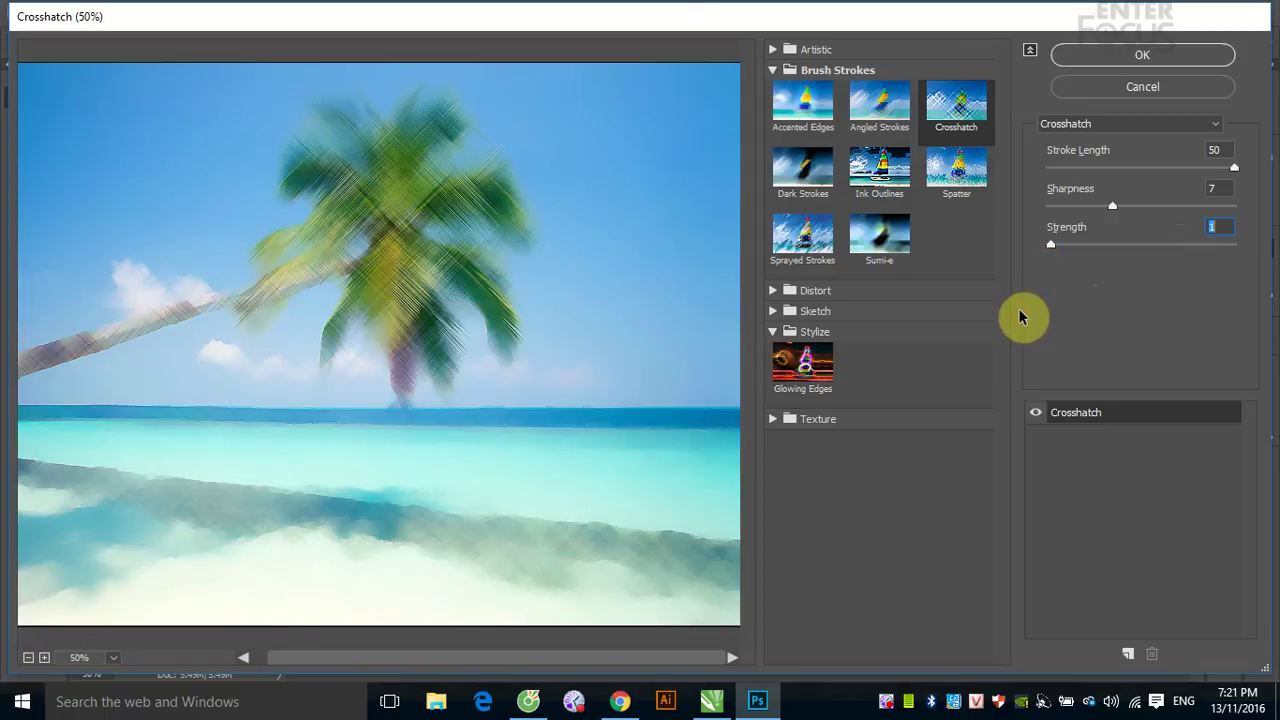
- Compare Dark Strokes against the original with its visibility toggle, then switch to Ink Outlines
click(805, 172)
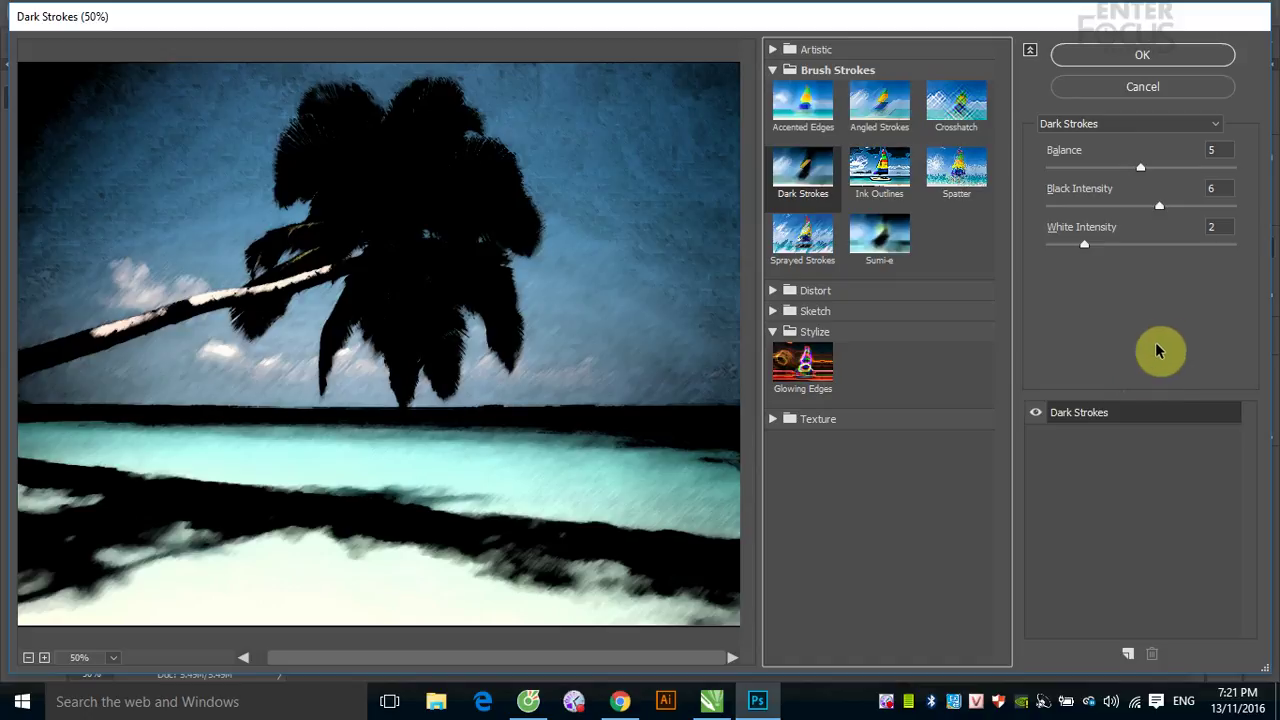
click(1036, 414)
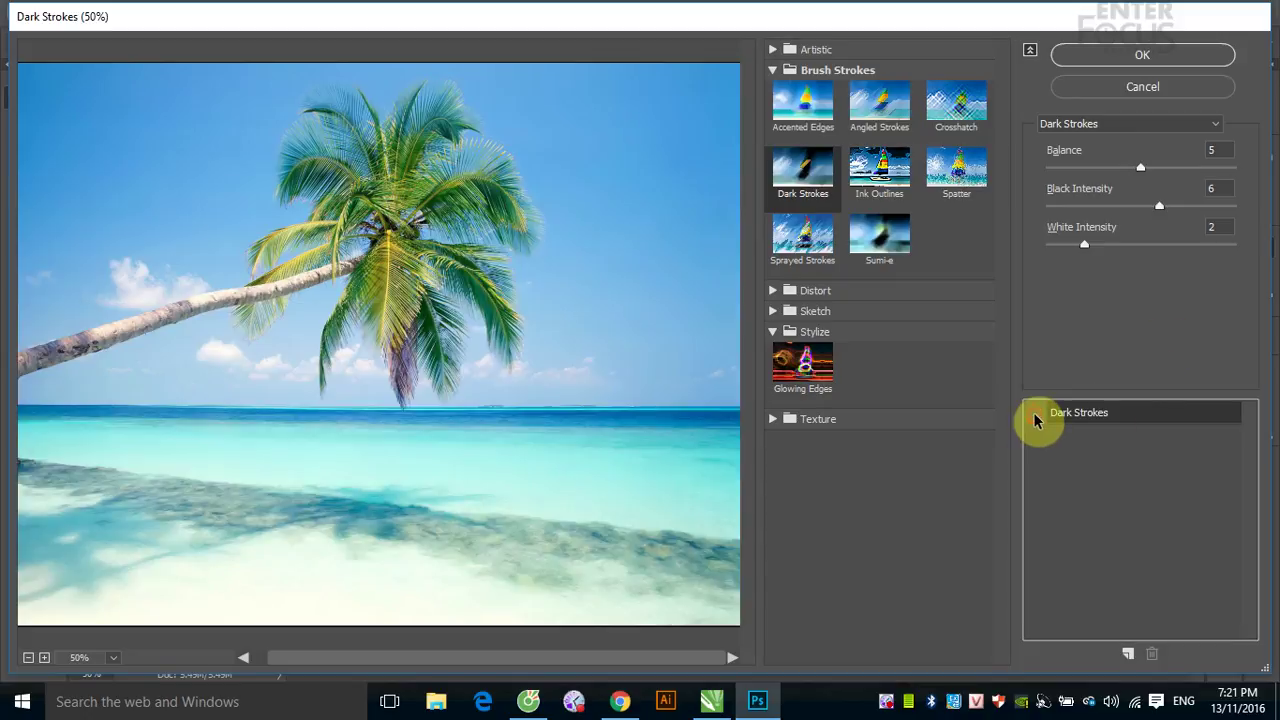
click(1036, 414)
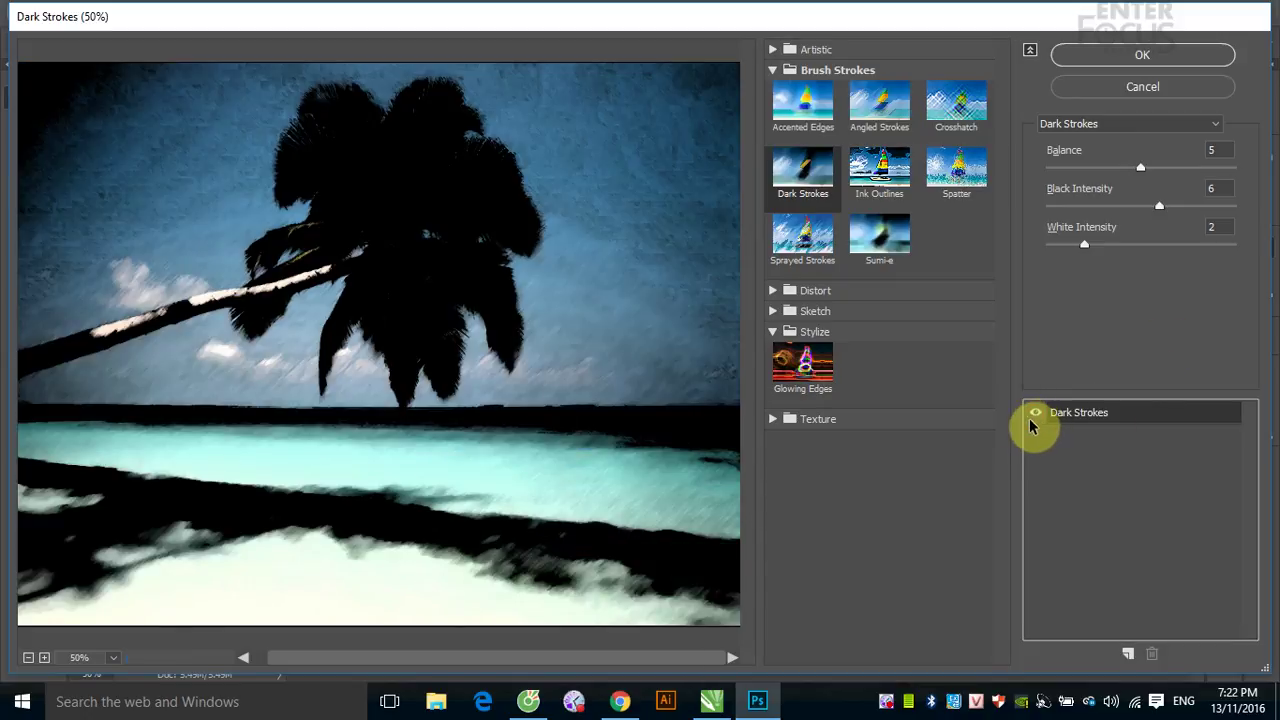
click(880, 168)
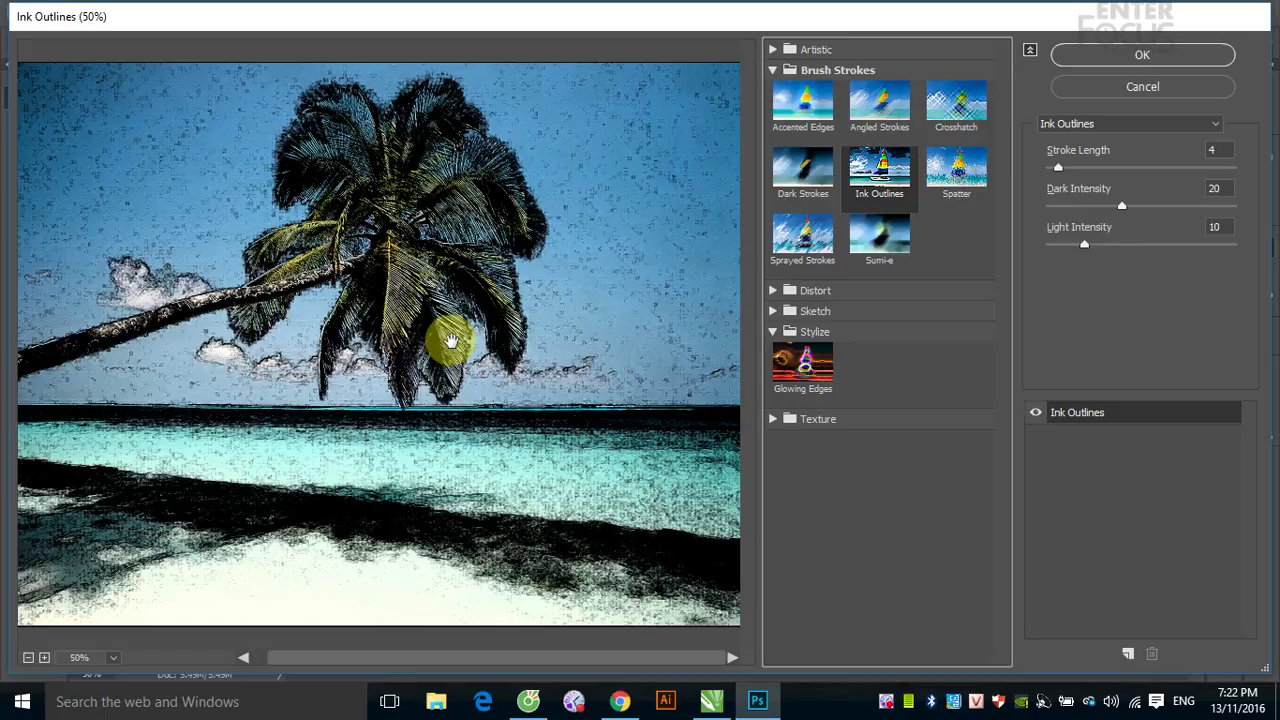
- Switch the preview to Spatter (Spray Radius 10, Smoothness 5)
click(975, 170)
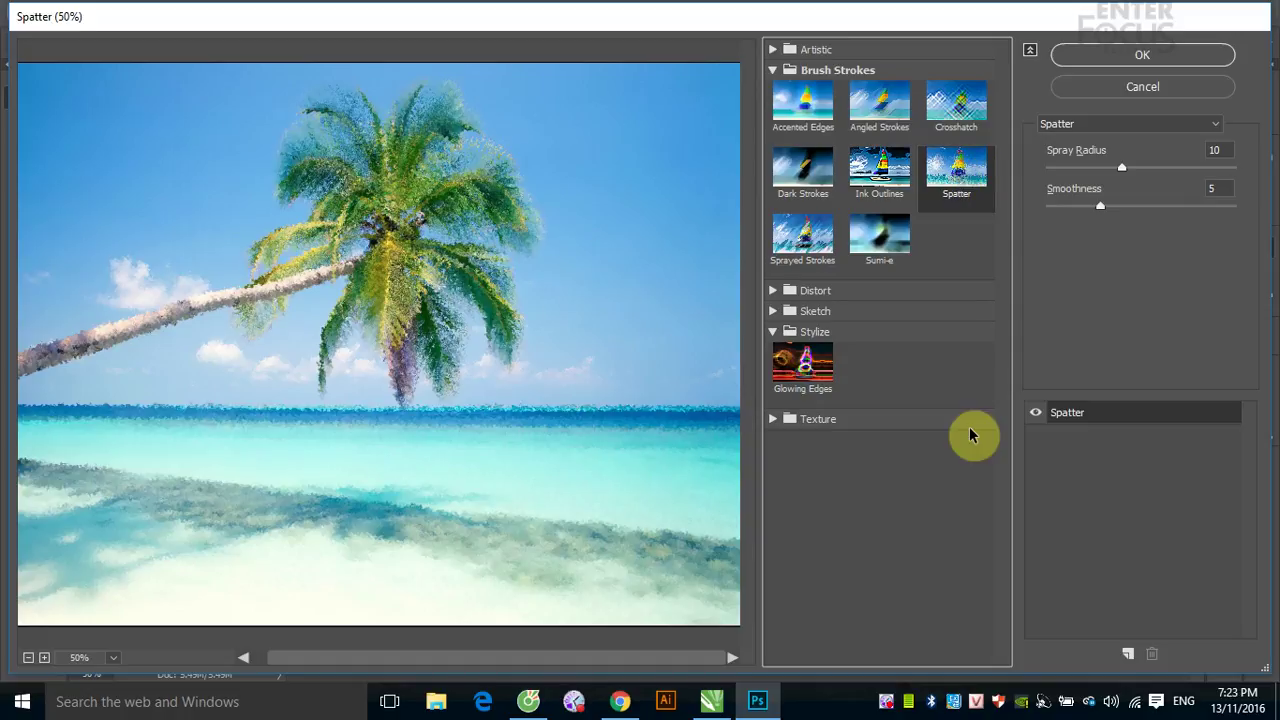
- Switch the preview to Sprayed Strokes (Stroke Length 12, Spray Radius 7, Right Diagonal)
click(805, 241)
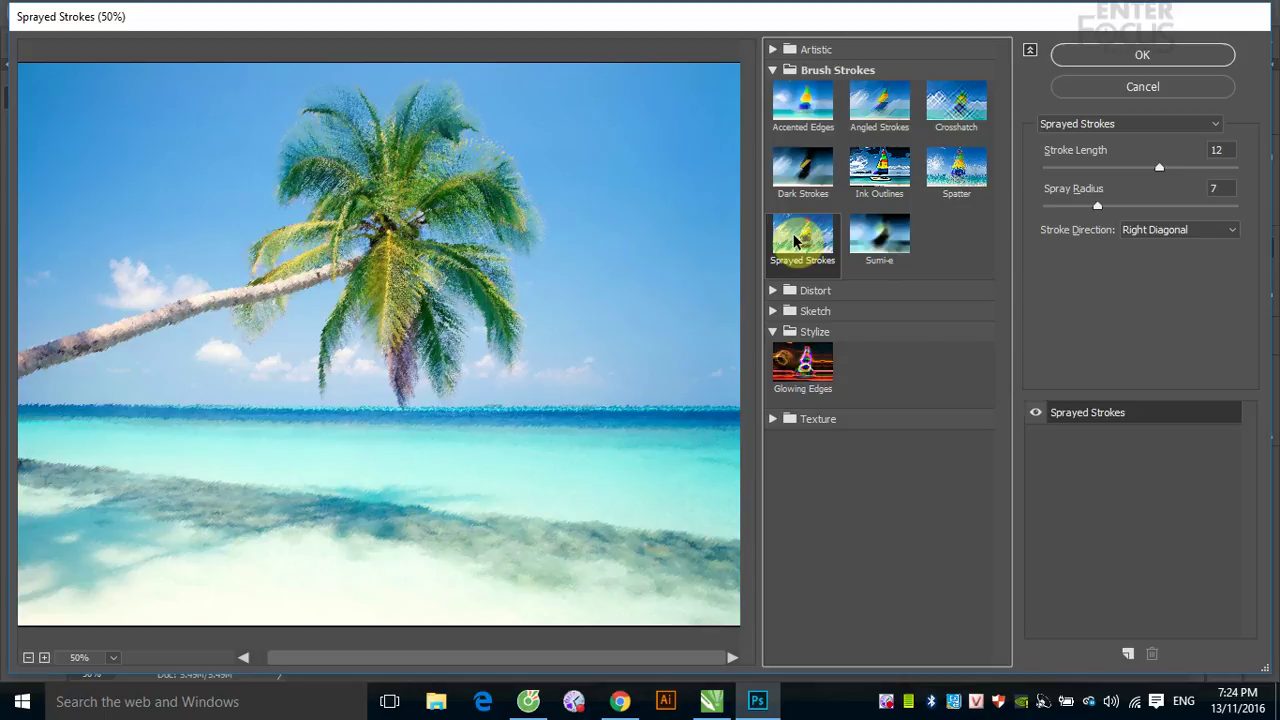
- Alternate between Sumi-e and Dark Strokes to compare, settling on Sumi-e
click(873, 235)
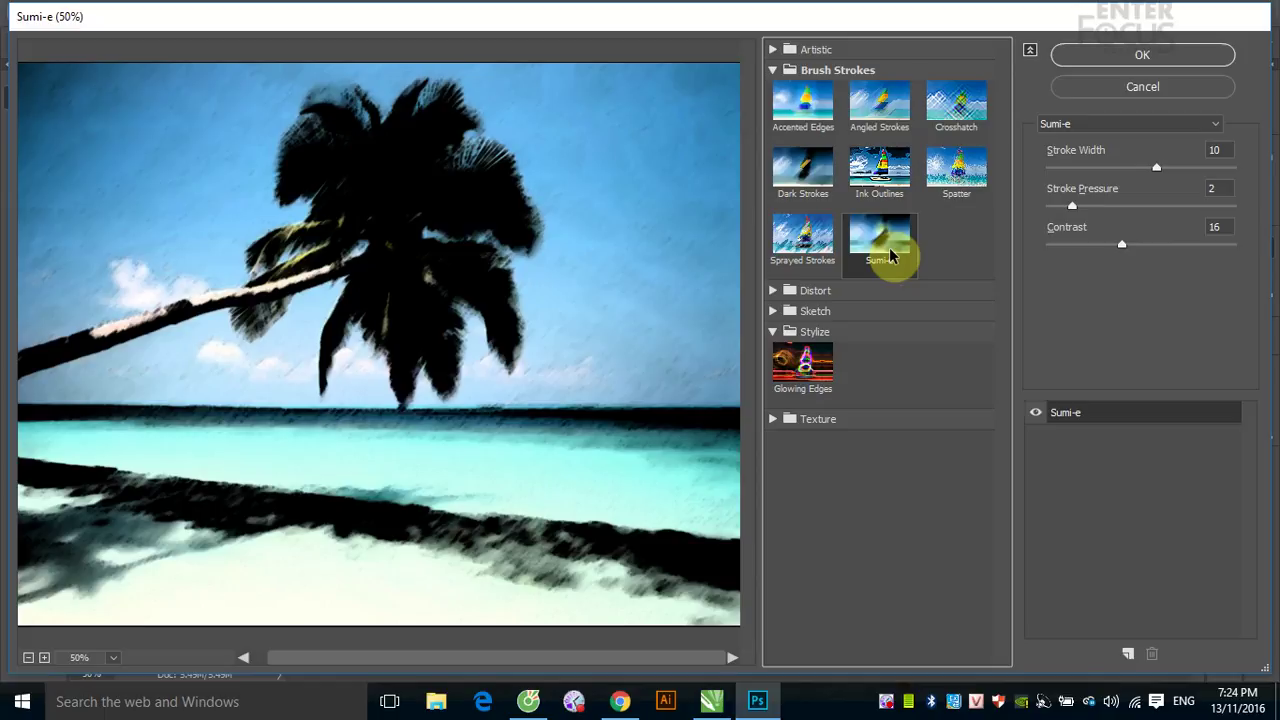
click(812, 172)
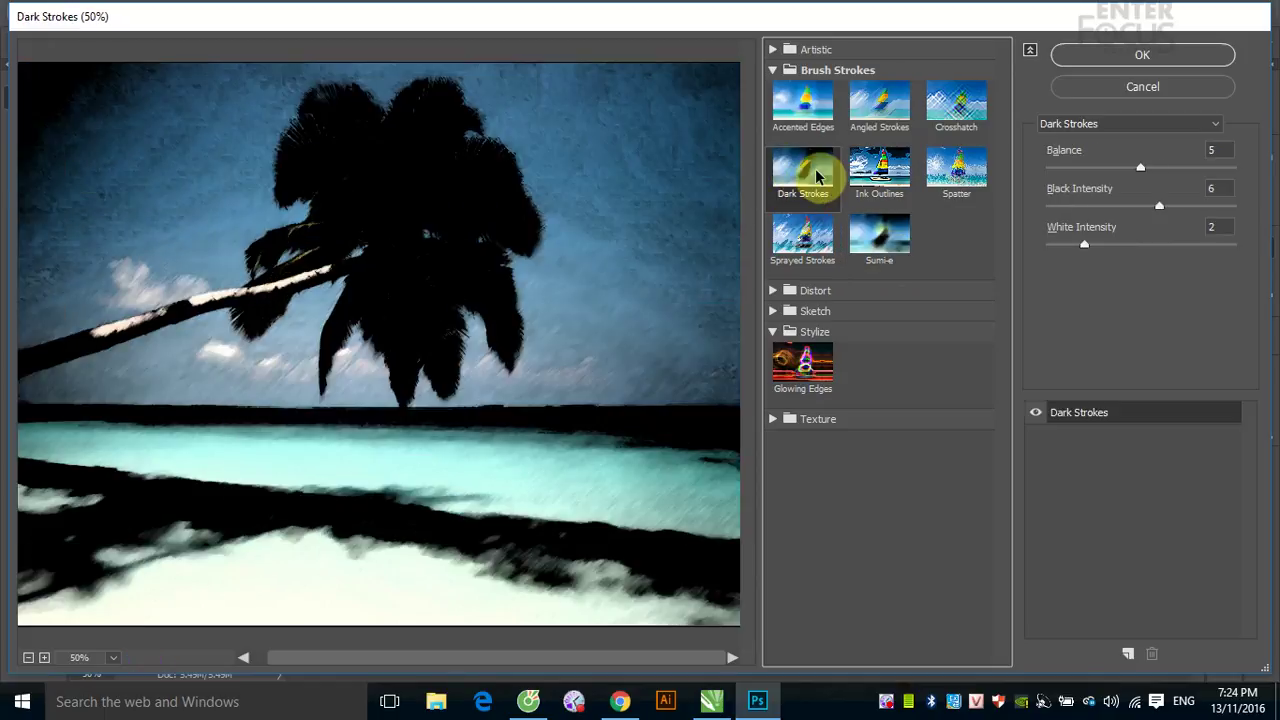
click(886, 239)
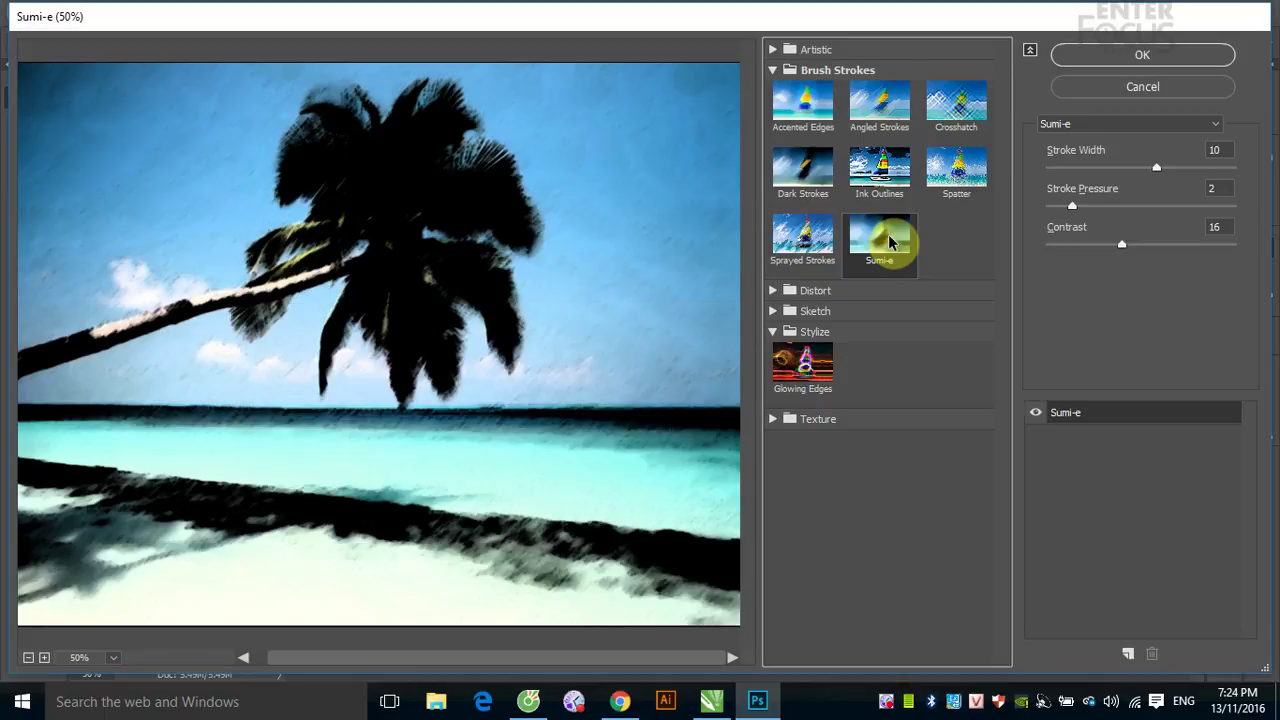
click(803, 166)
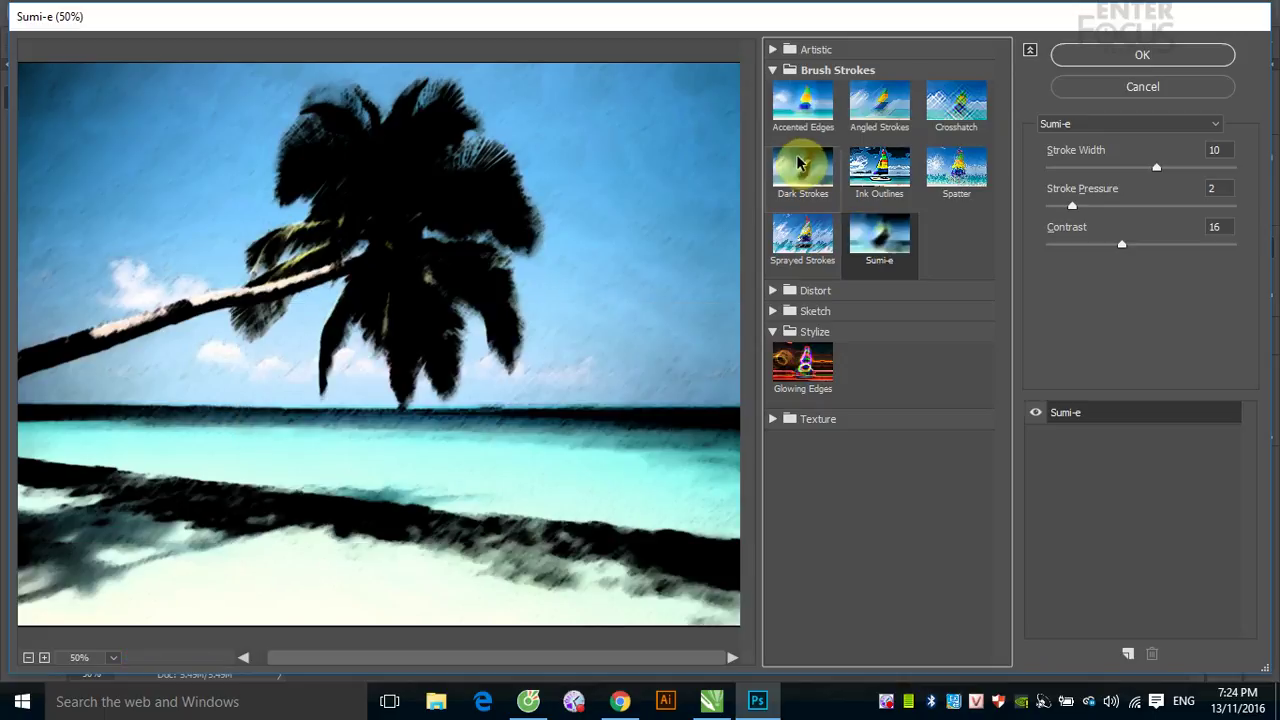
click(872, 243)
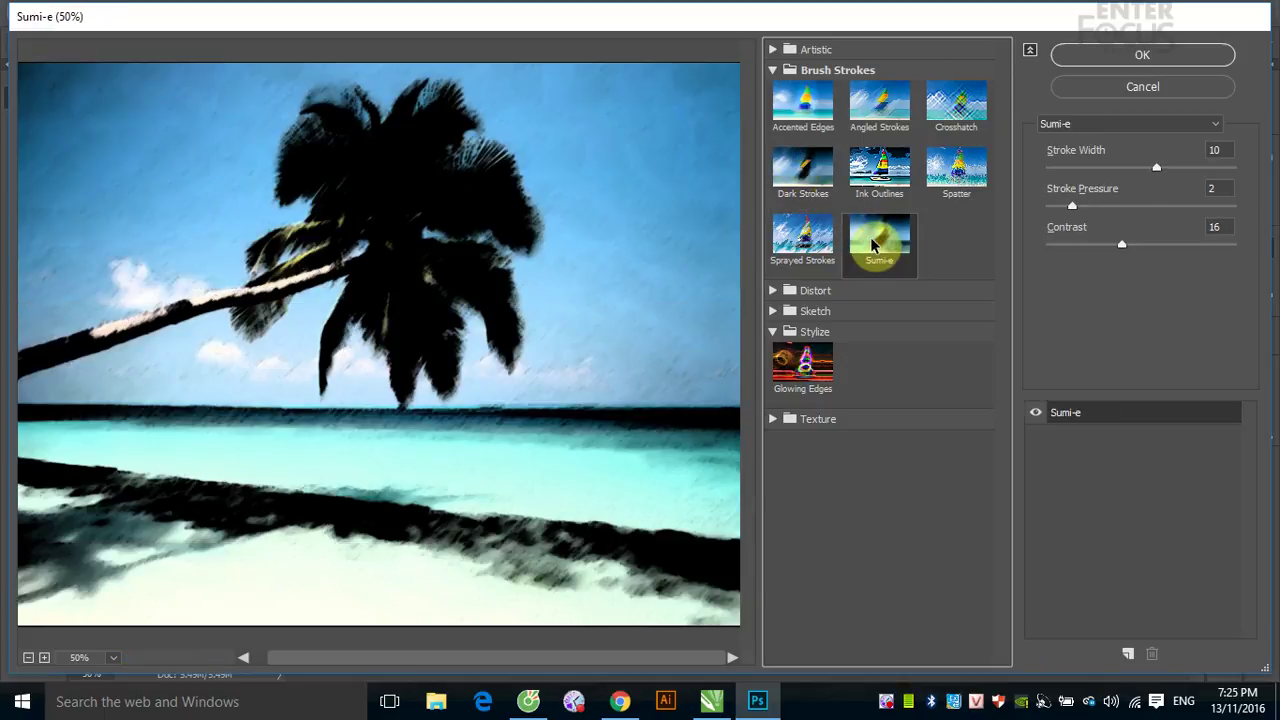
click(805, 166)
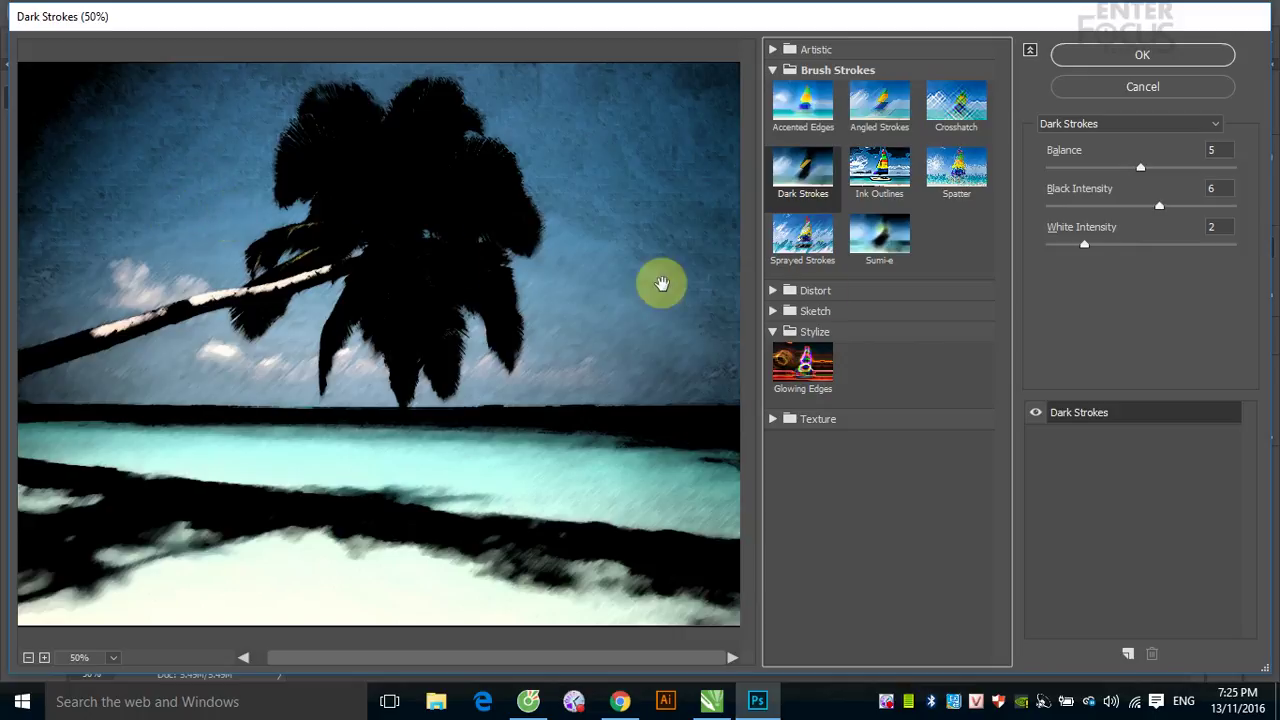
click(886, 257)
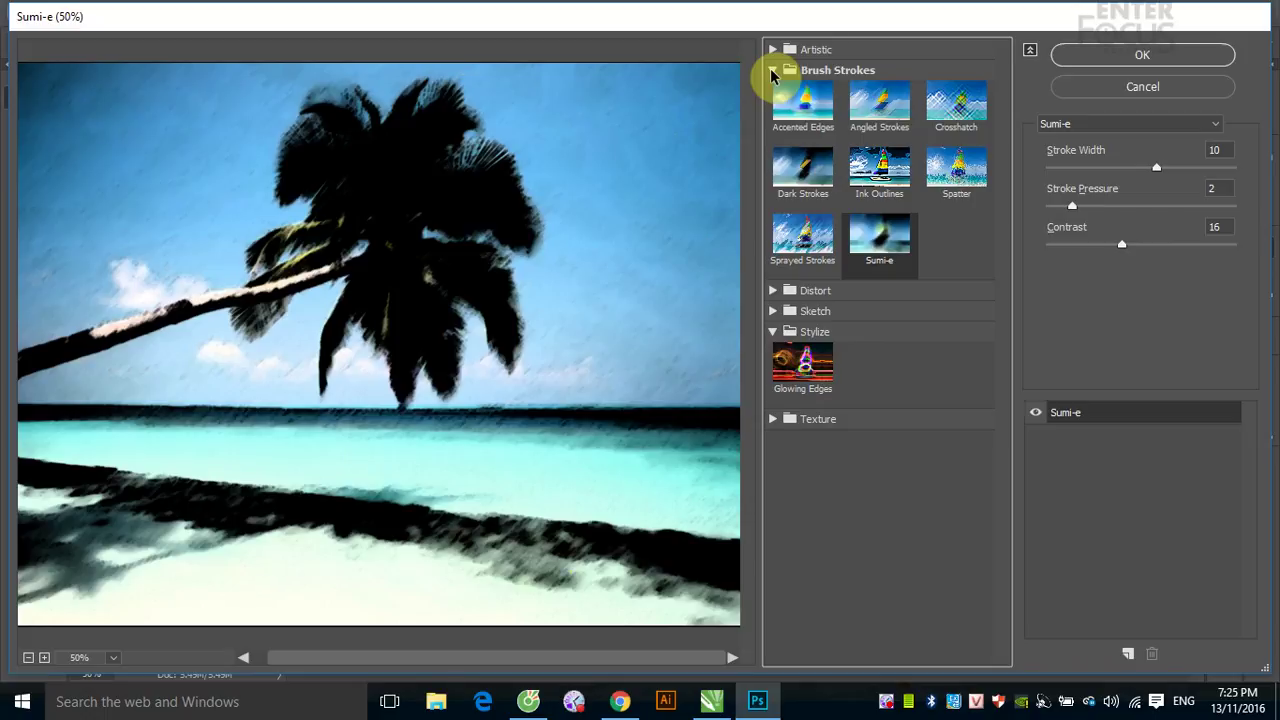
- Apply Diffuse Glow from the Distort group (Graininess 6, Glow Amount 10, Clear Amount 15)
click(772, 70)
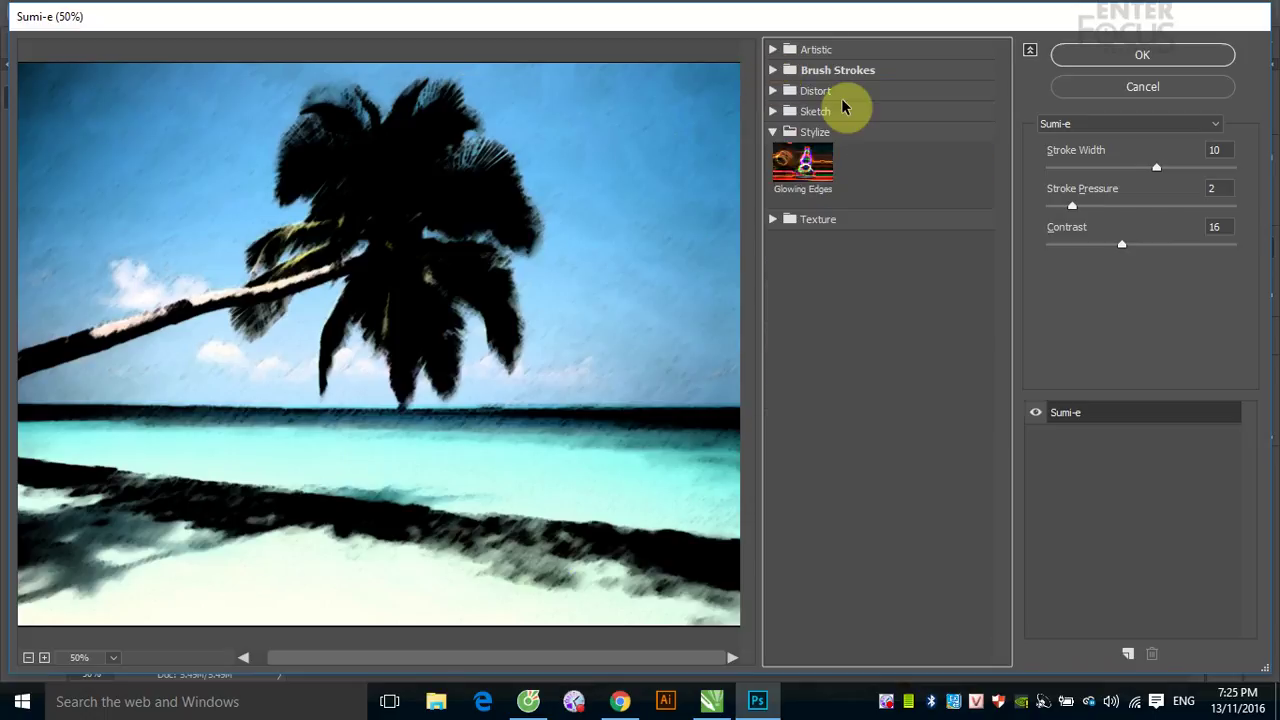
click(828, 92)
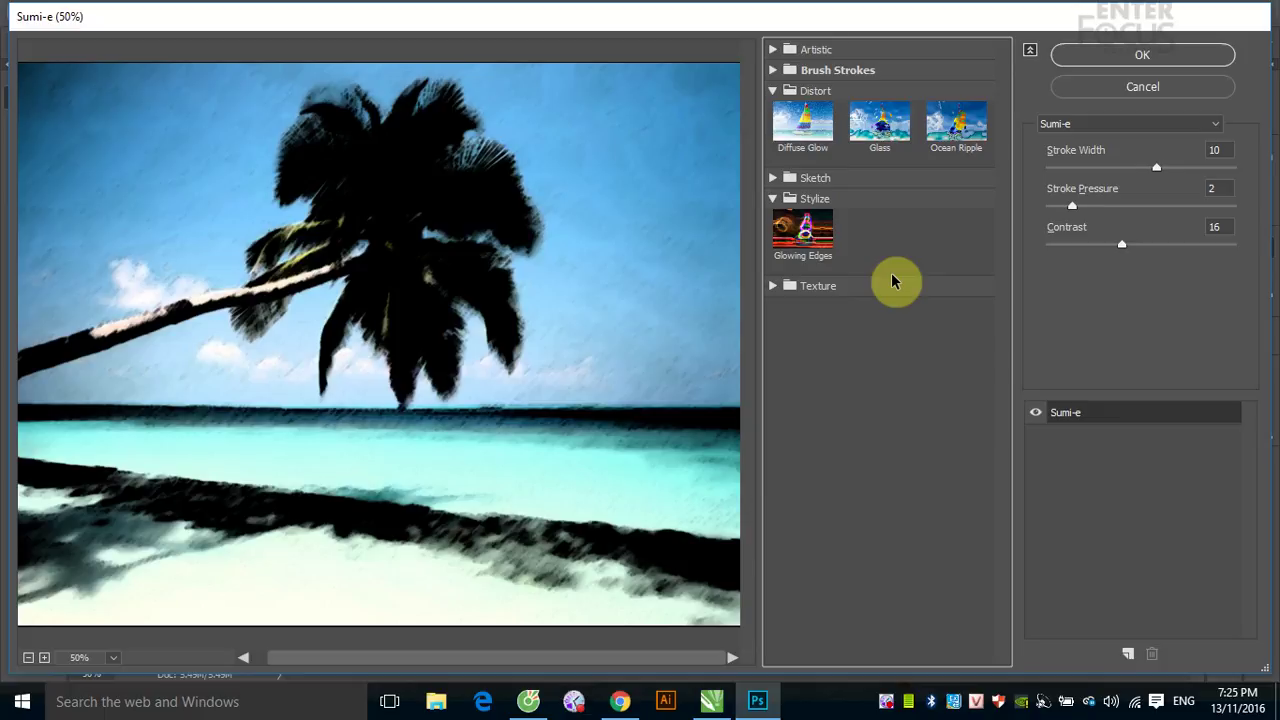
click(815, 135)
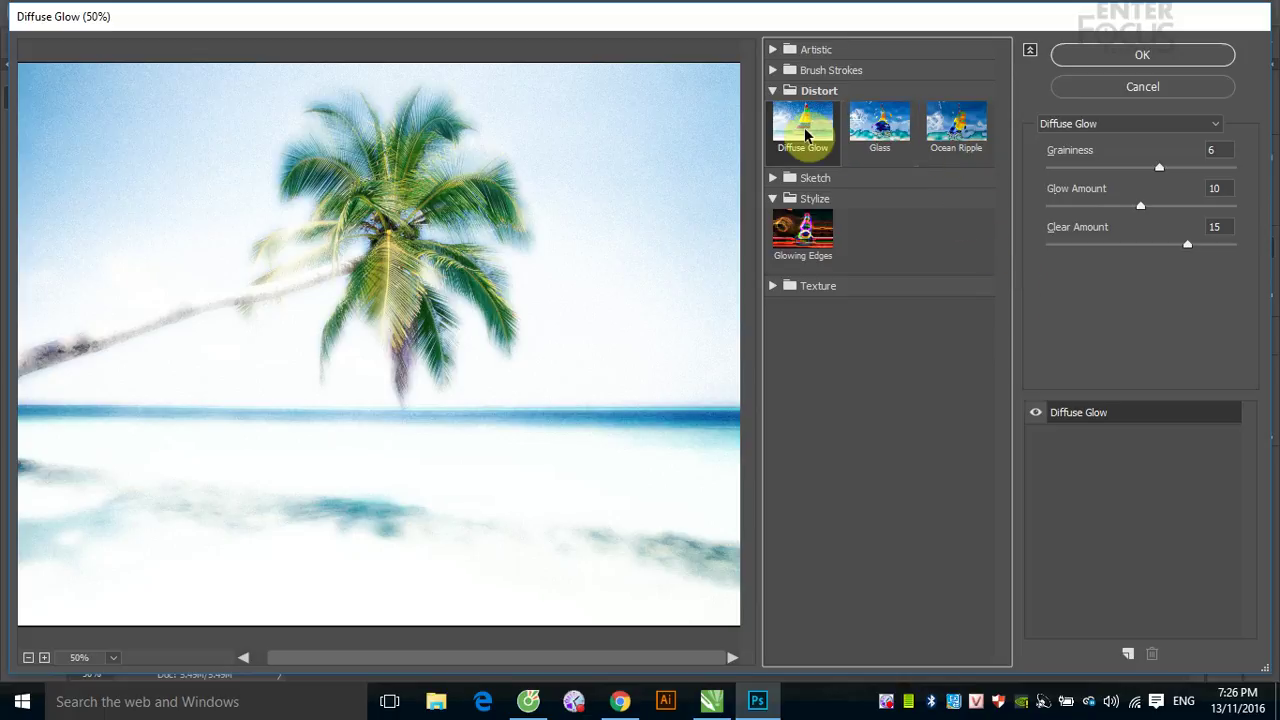
- Preview Glass and Ocean Ripple, then set Diffuse Glow to Graininess 2, Glow 0, Clear 20
click(880, 128)
click(958, 128)
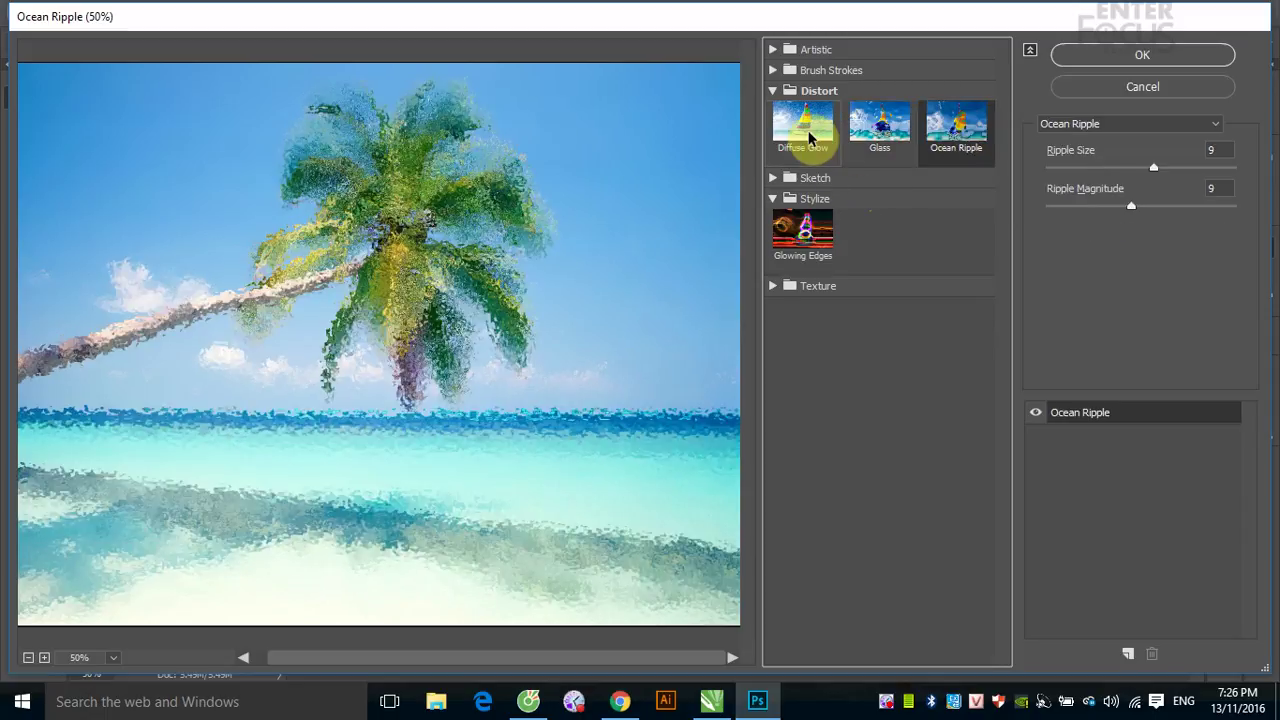
click(810, 138)
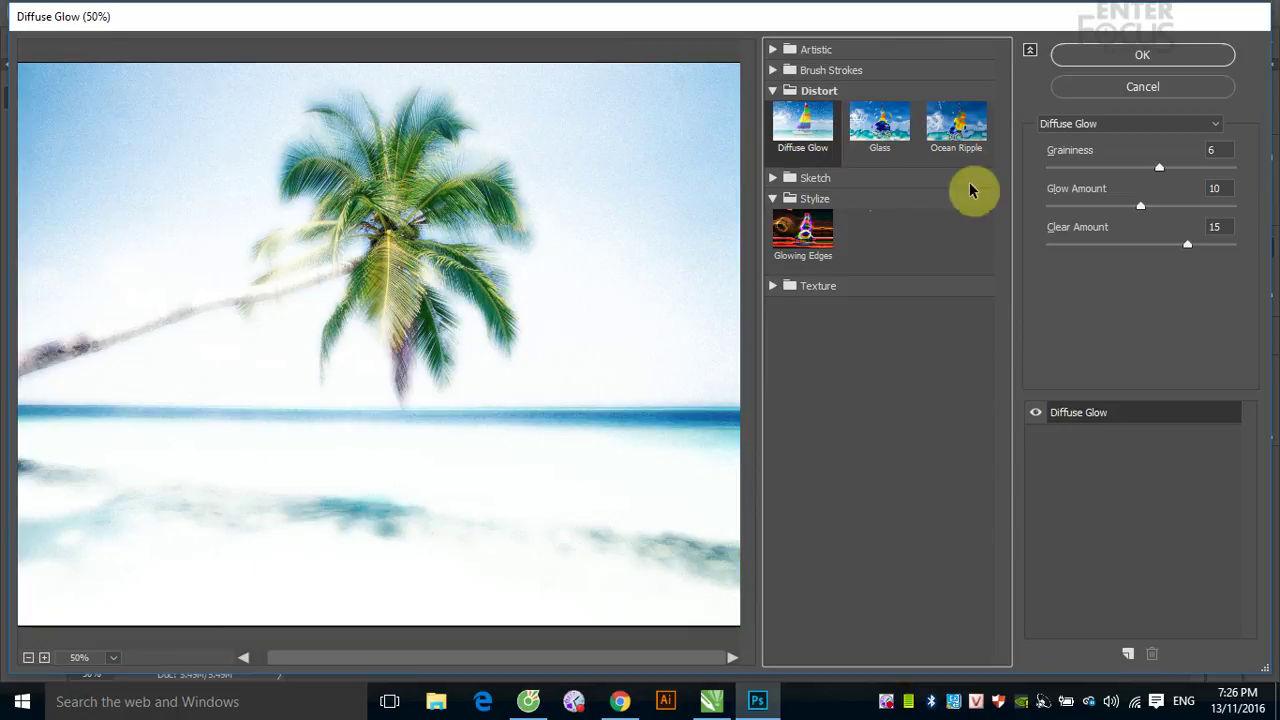
drag(1155, 175, 1074, 183)
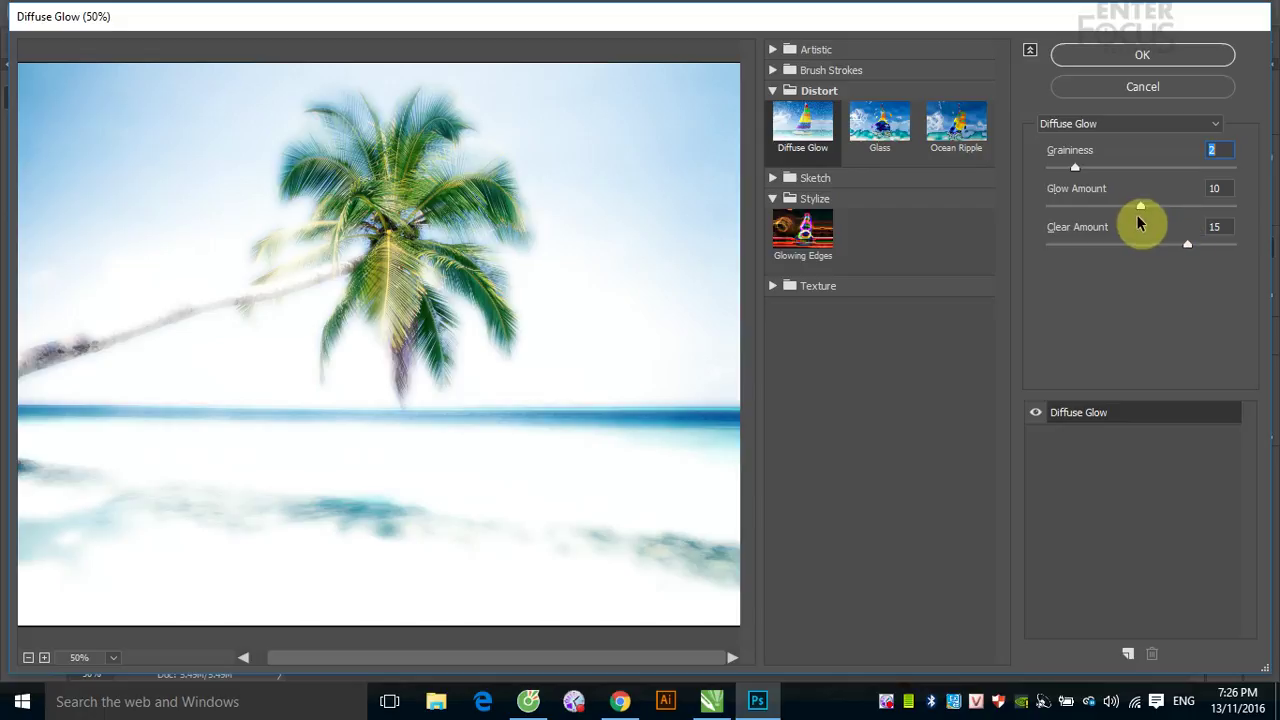
drag(1183, 250, 1077, 266)
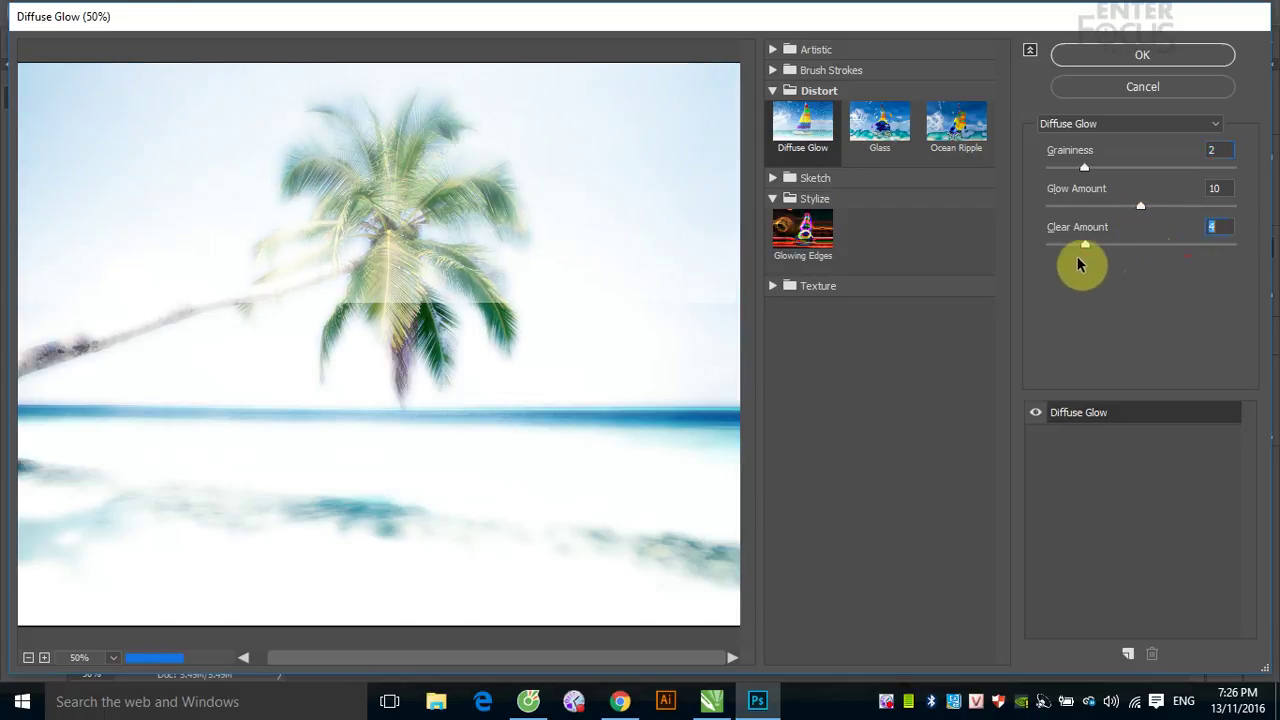
drag(1160, 245, 1276, 285)
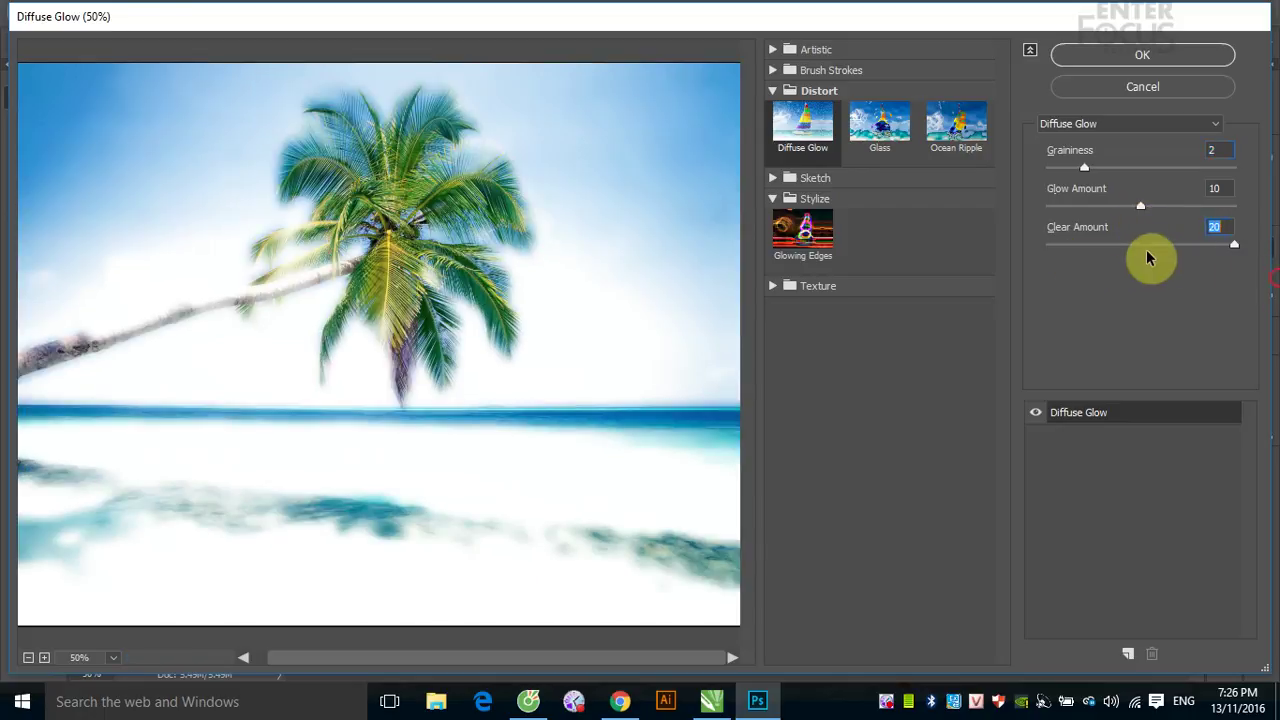
mouse_move(1142, 210)
mouse_down()
mouse_move(1226, 222)
mouse_move(1036, 213)
mouse_up()
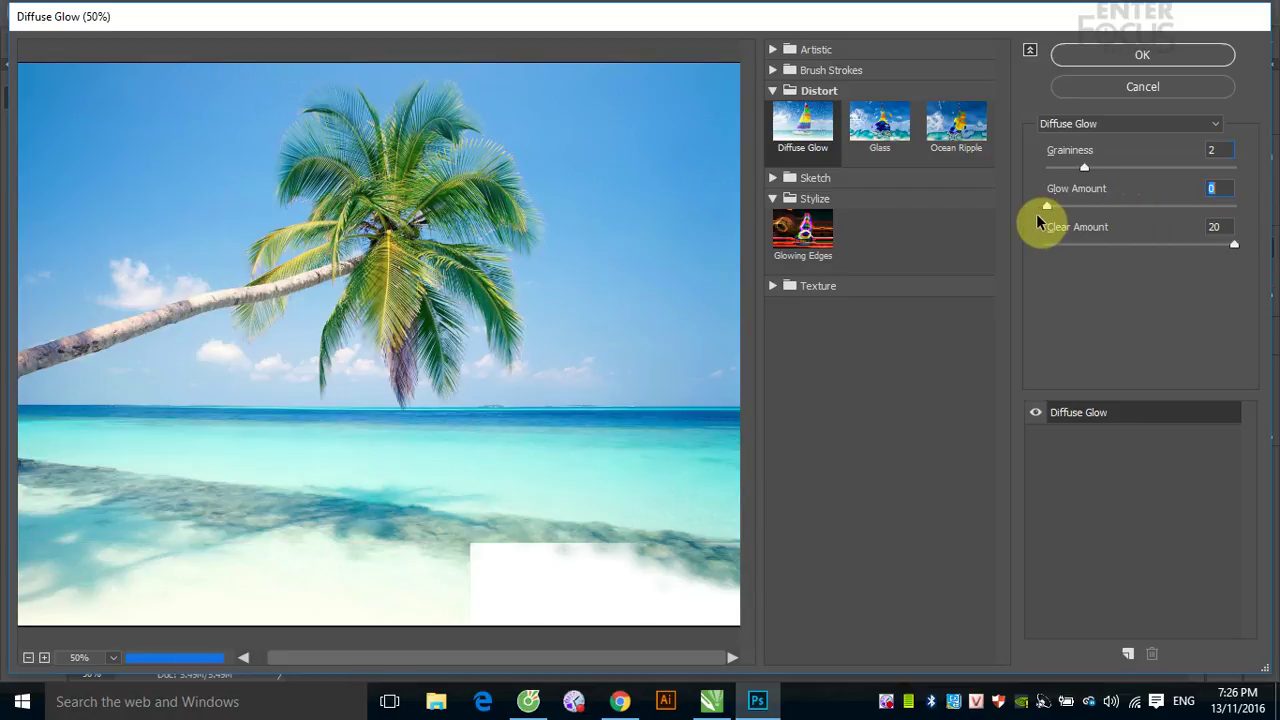
- Expand Artistic, briefly try Film Grain with higher grain, then return to Diffuse Glow
click(774, 50)
click(804, 155)
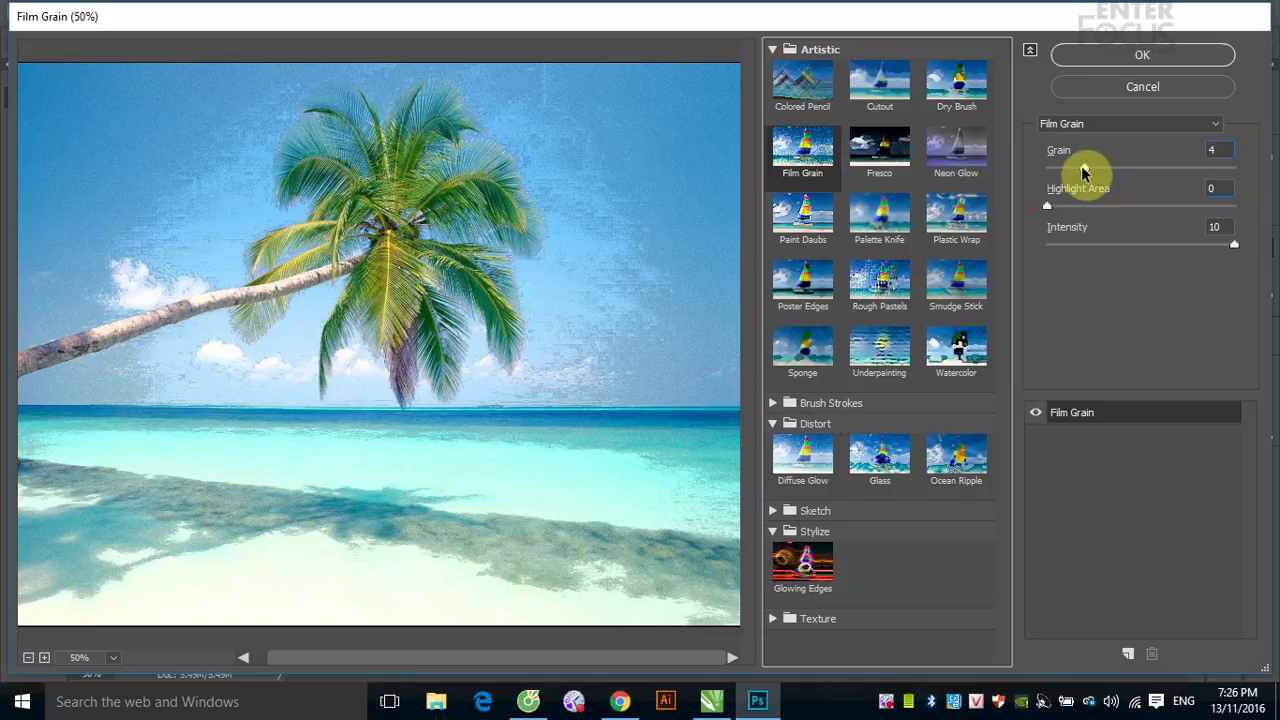
drag(1084, 168, 1181, 168)
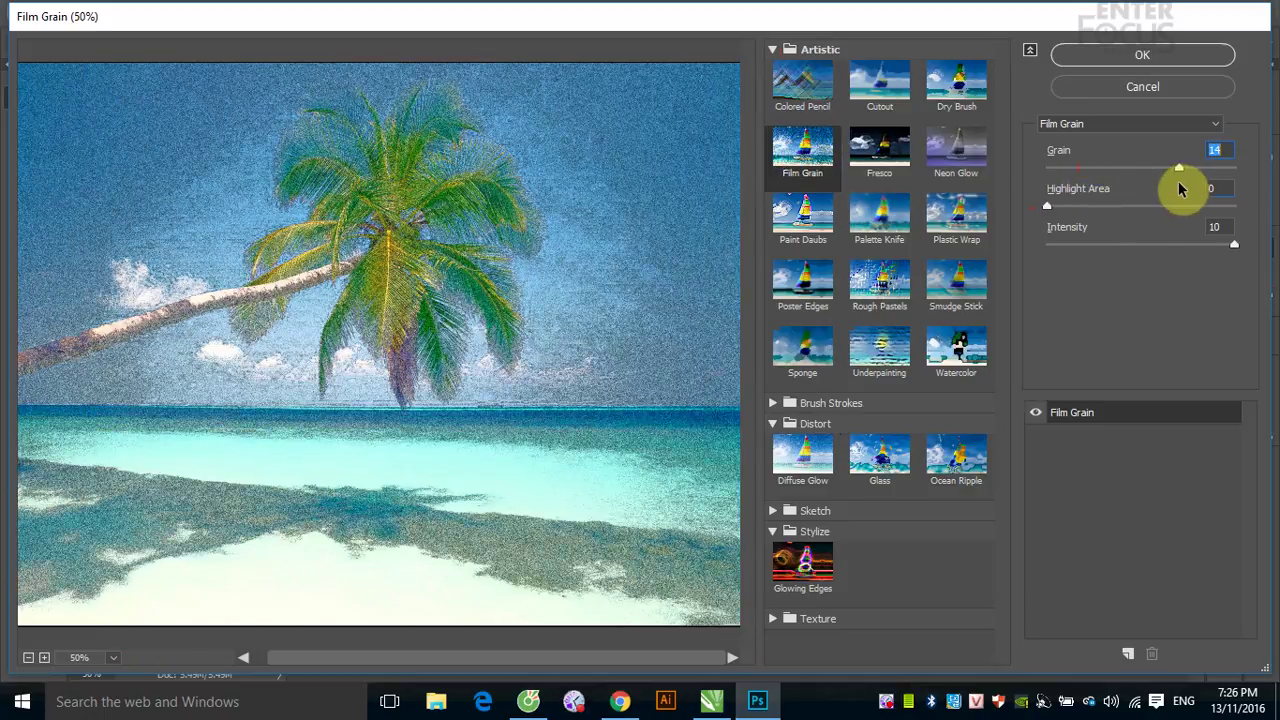
mouse_move(1180, 190)
mouse_down()
mouse_move(1207, 190)
mouse_move(1051, 204)
mouse_up()
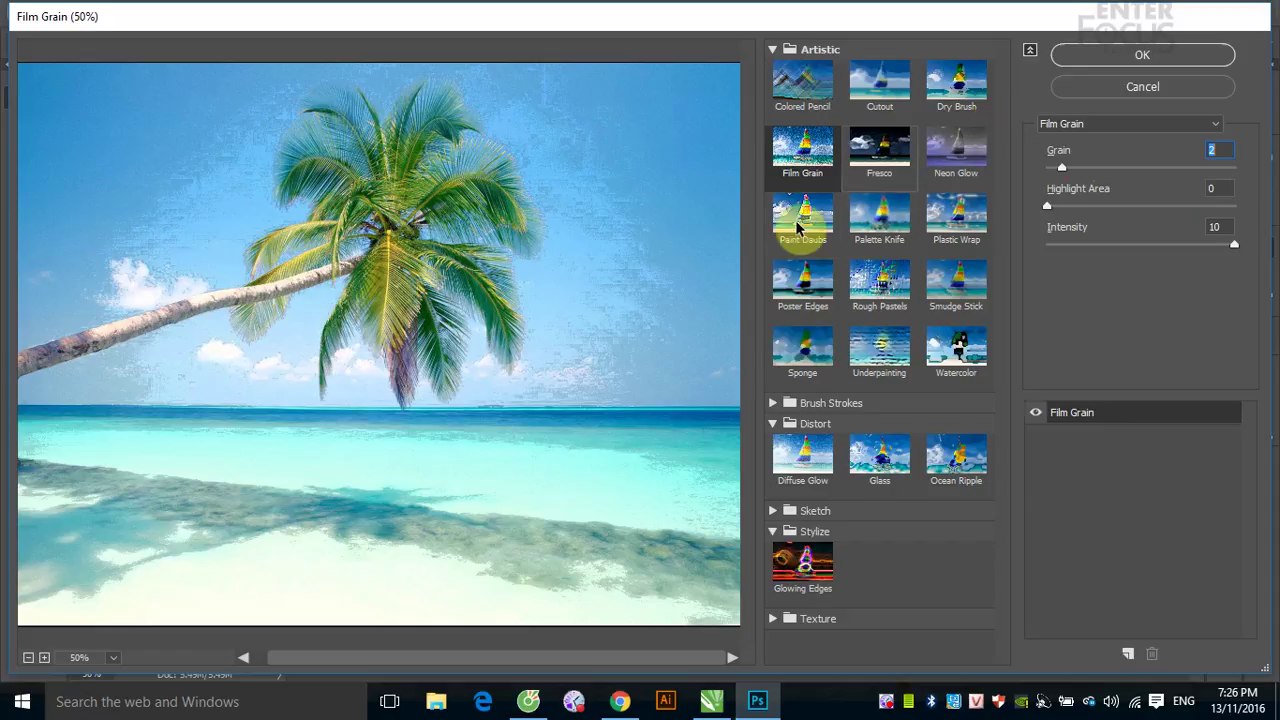
click(813, 469)
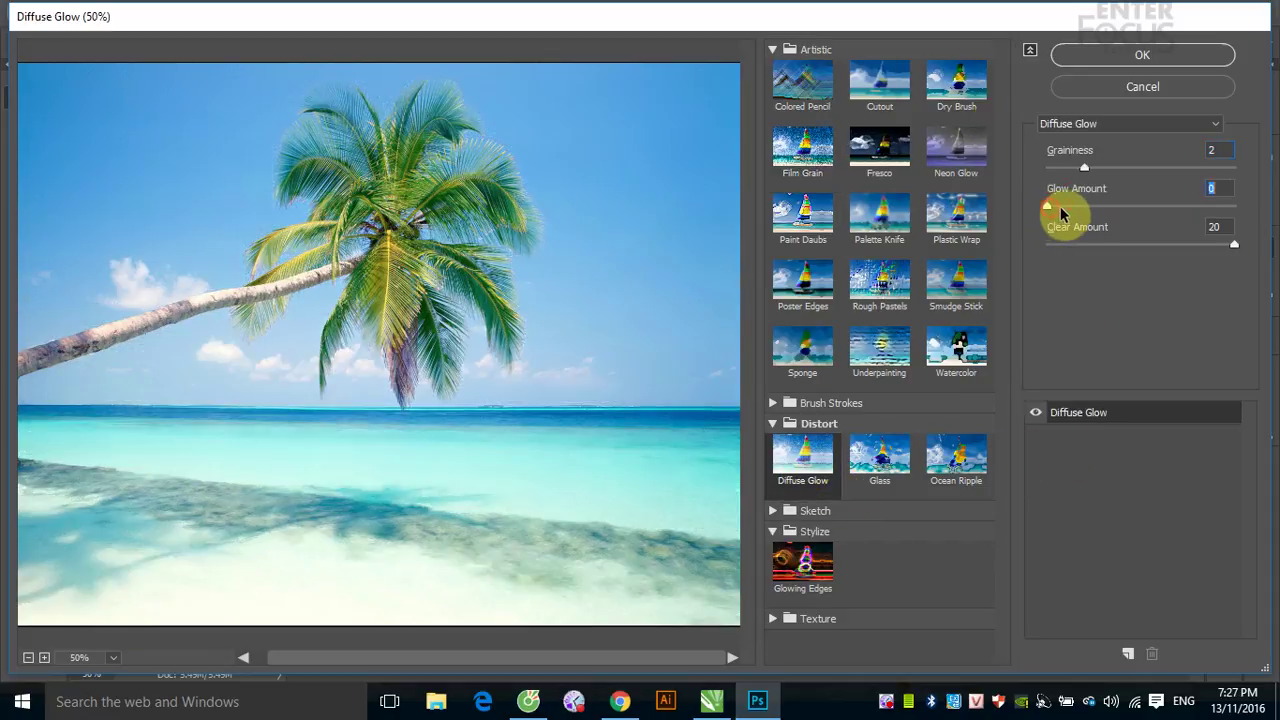
- Adjust Diffuse Glow to Glow Amount 4 and Clear Amount 19, with Graininess 10
drag(1049, 207, 1275, 168)
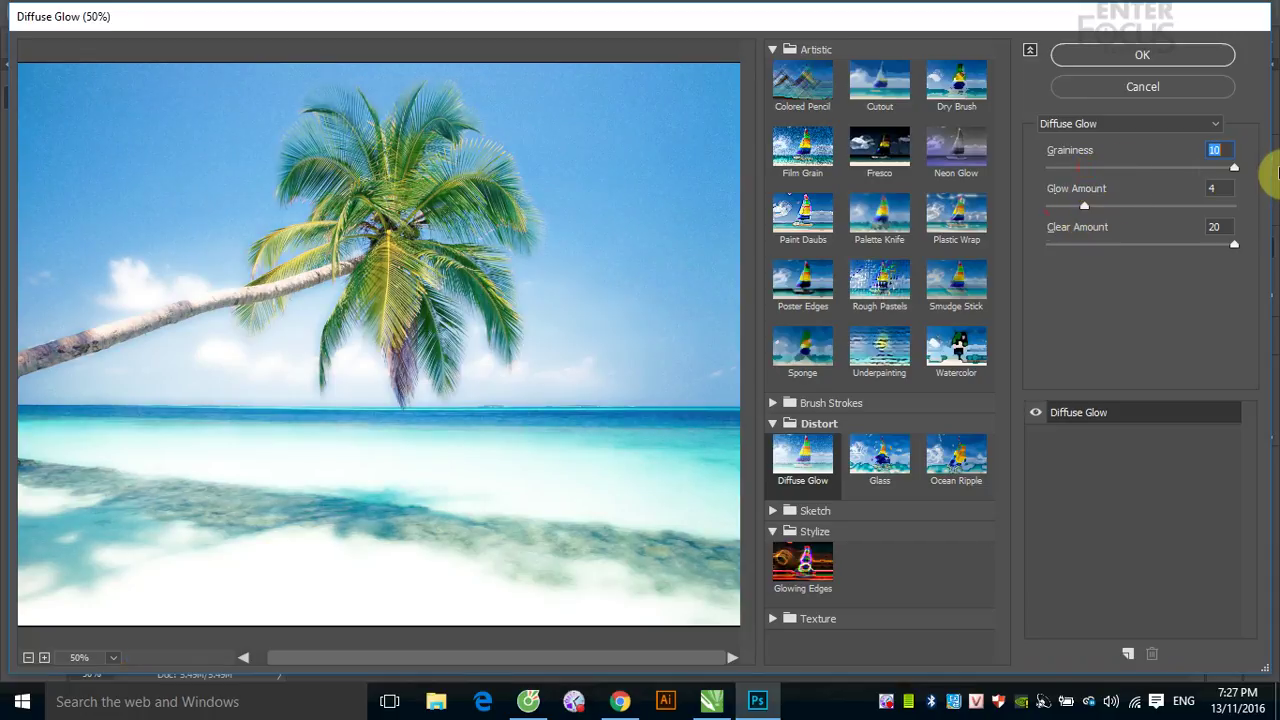
drag(1234, 244, 1080, 258)
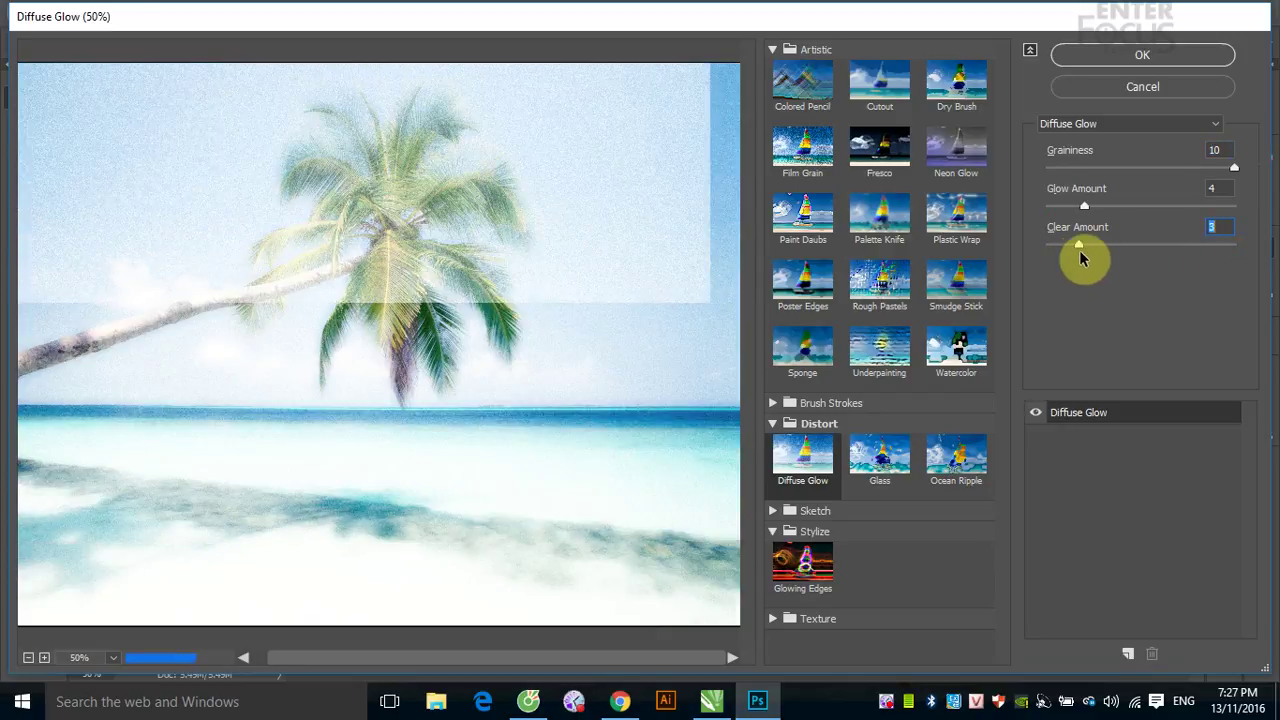
mouse_move(1080, 258)
mouse_down()
mouse_move(1245, 260)
mouse_move(1228, 266)
mouse_up()
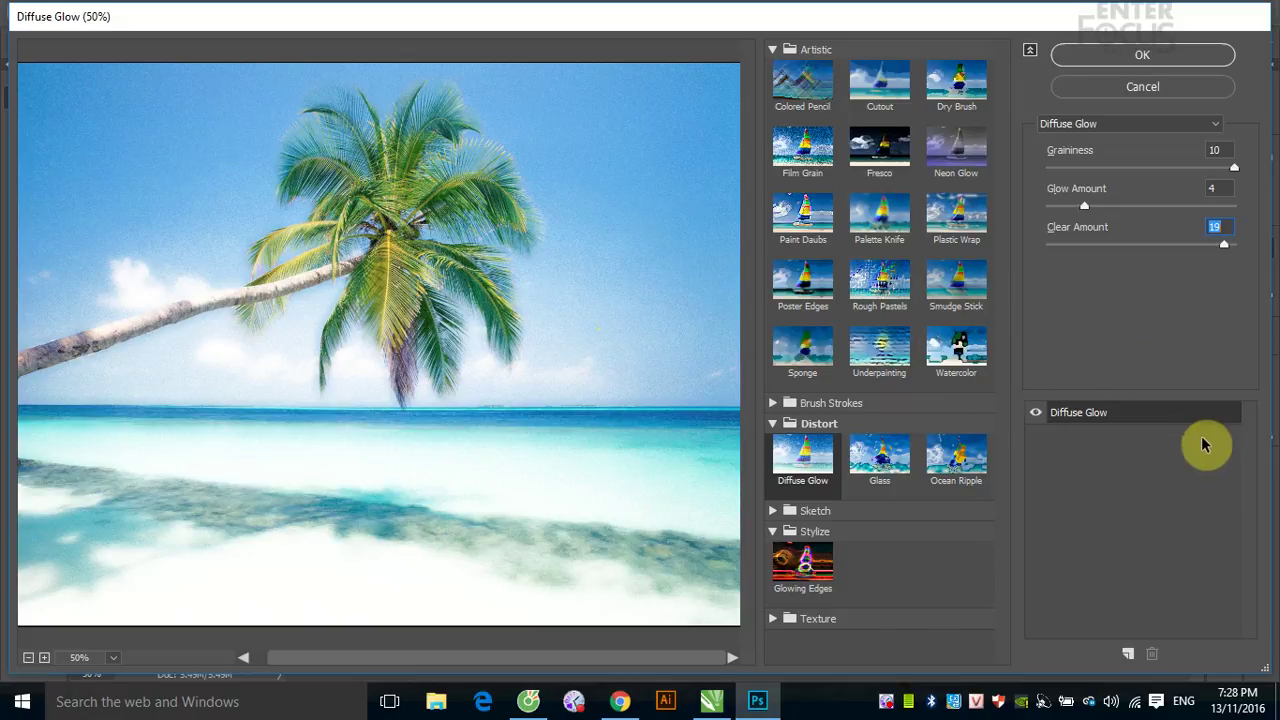
- Switch to the Glass filter using the Blocks texture at 100% scaling
click(895, 460)
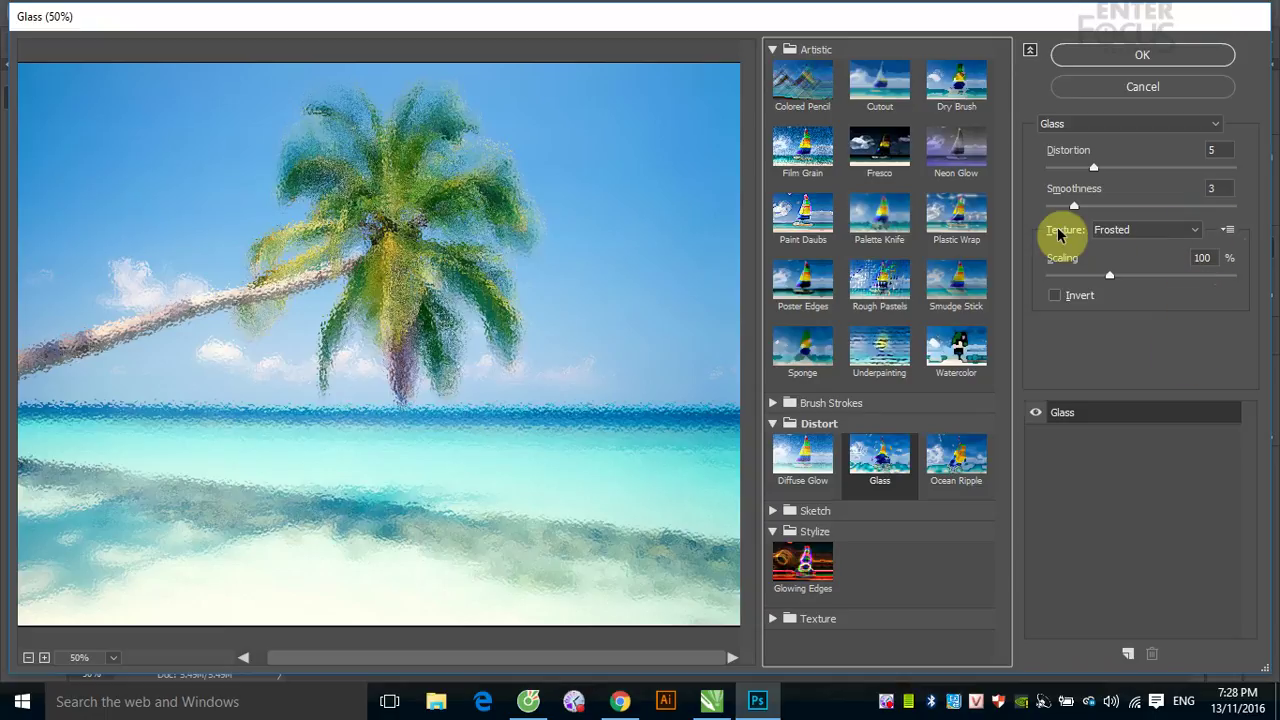
click(1196, 232)
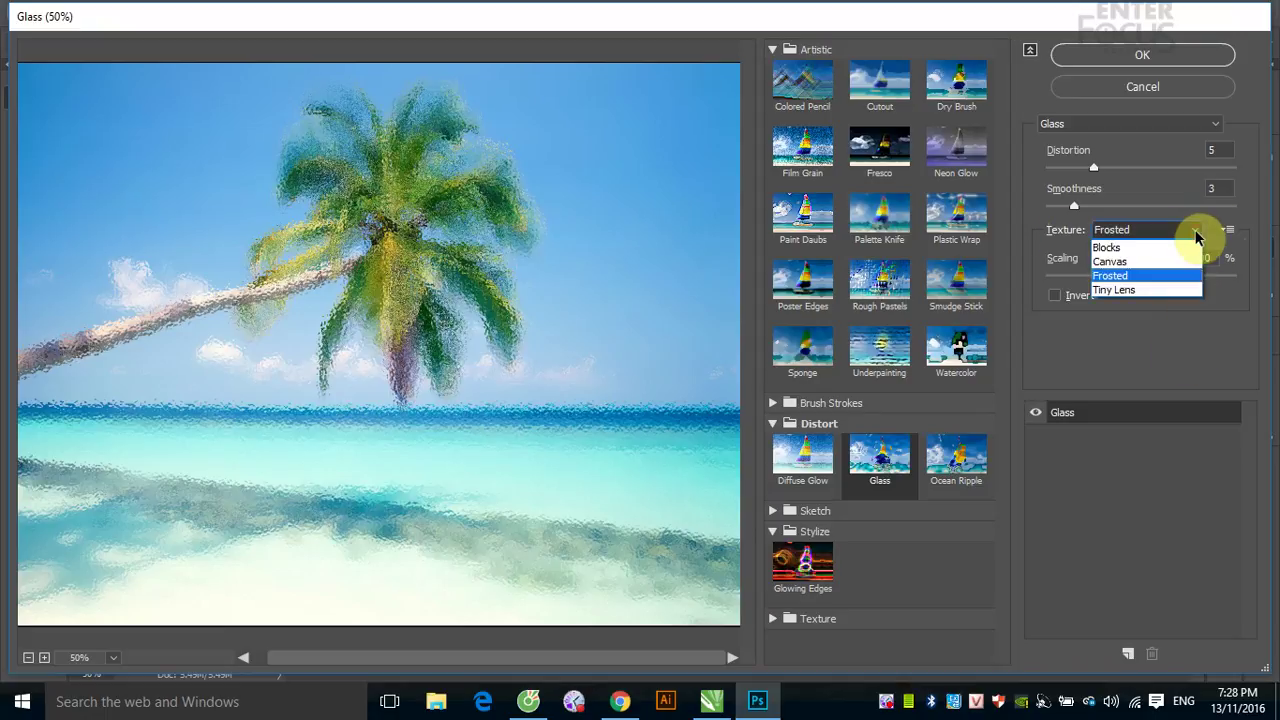
click(1172, 250)
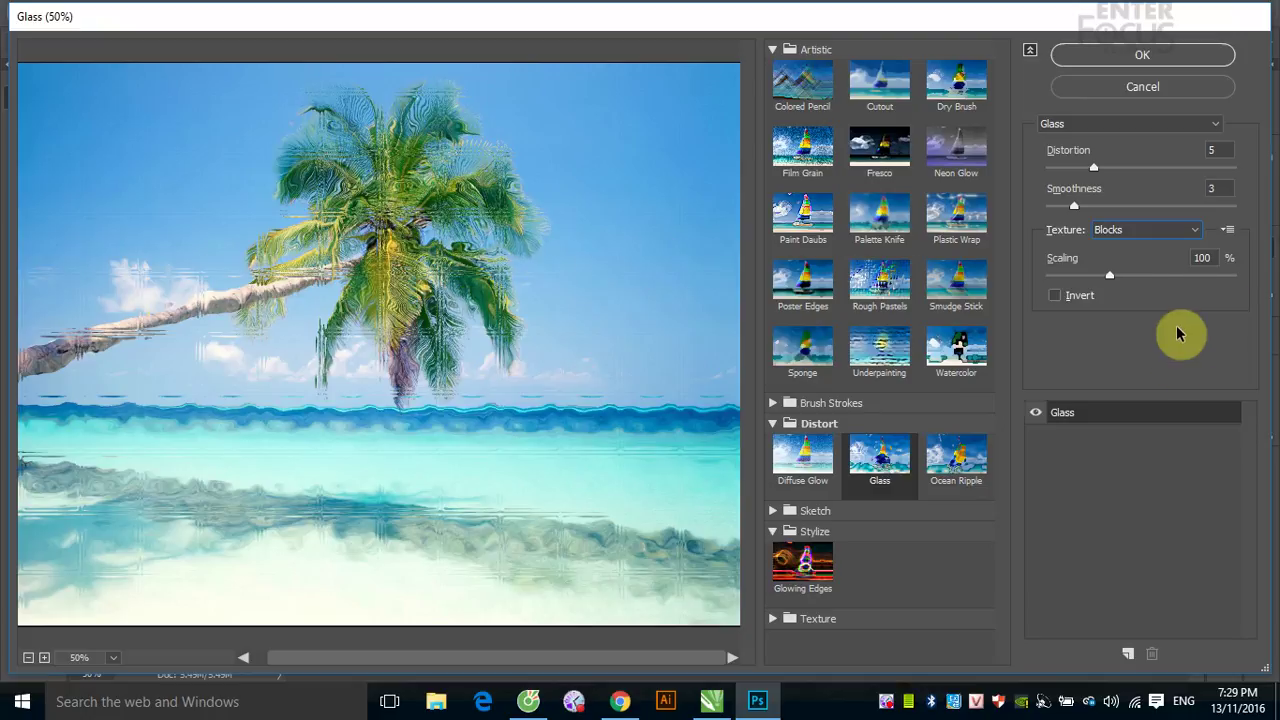
- Enlarge the Glass texture scaling and compare Canvas, Frosted and Tiny Lens textures, keeping Tiny Lens
click(1110, 276)
mouse_move(1124, 280)
mouse_down()
mouse_move(1187, 283)
mouse_move(1174, 286)
mouse_up()
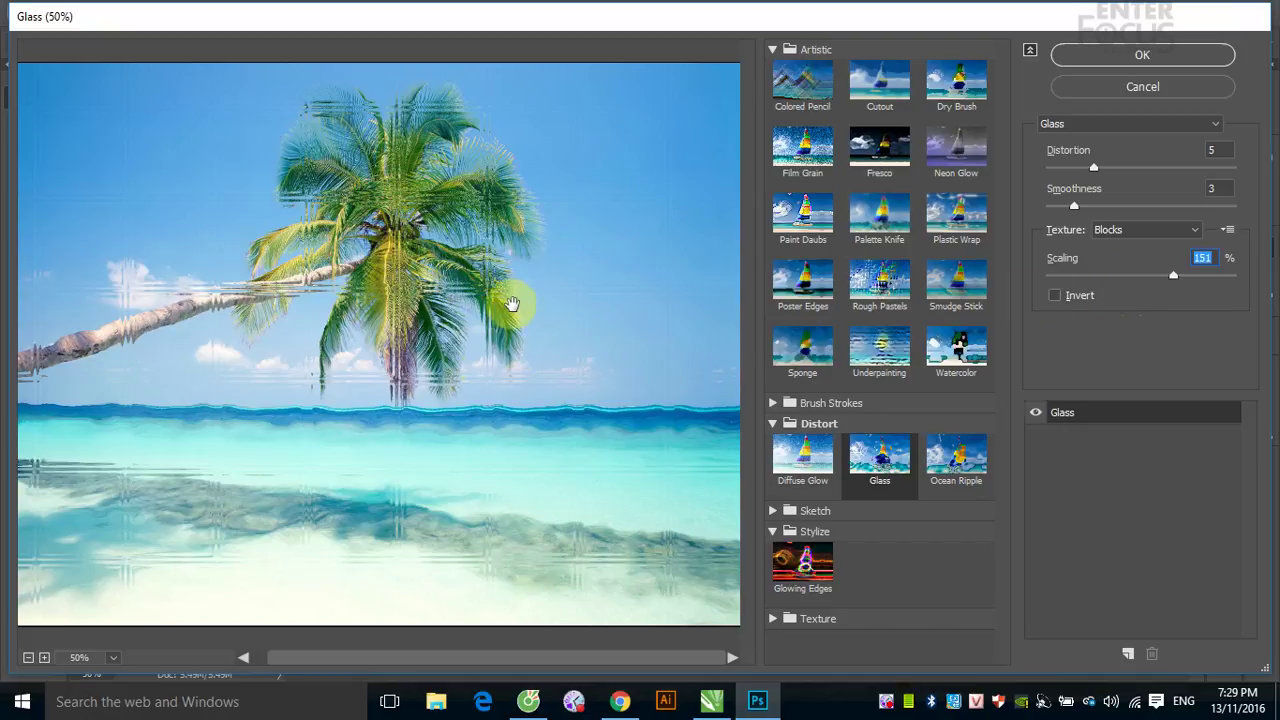
click(1197, 232)
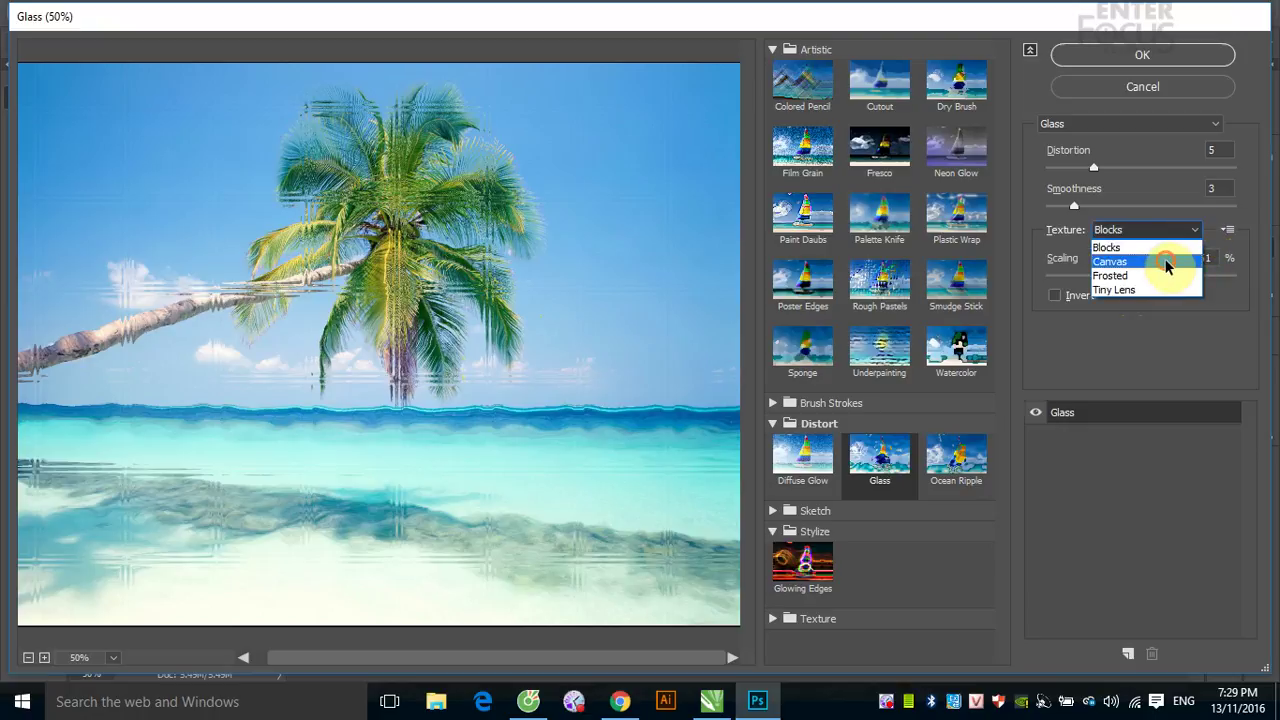
click(1167, 262)
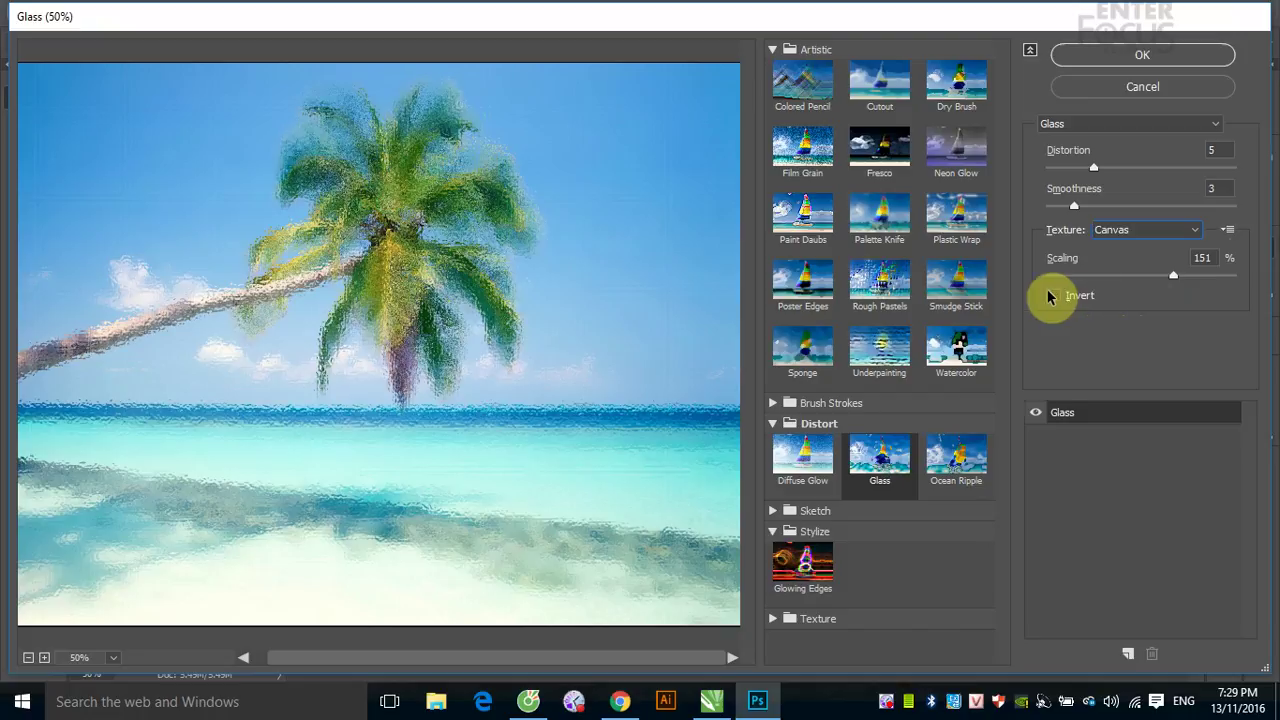
click(1196, 231)
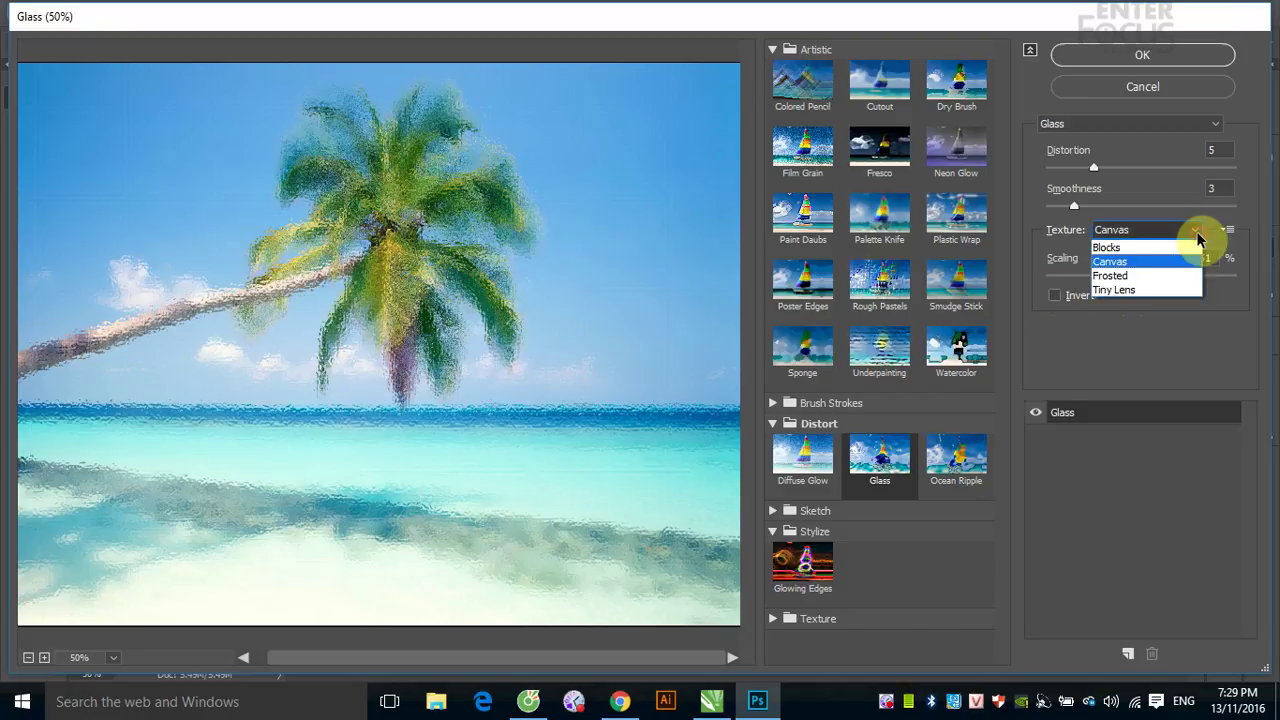
click(1165, 277)
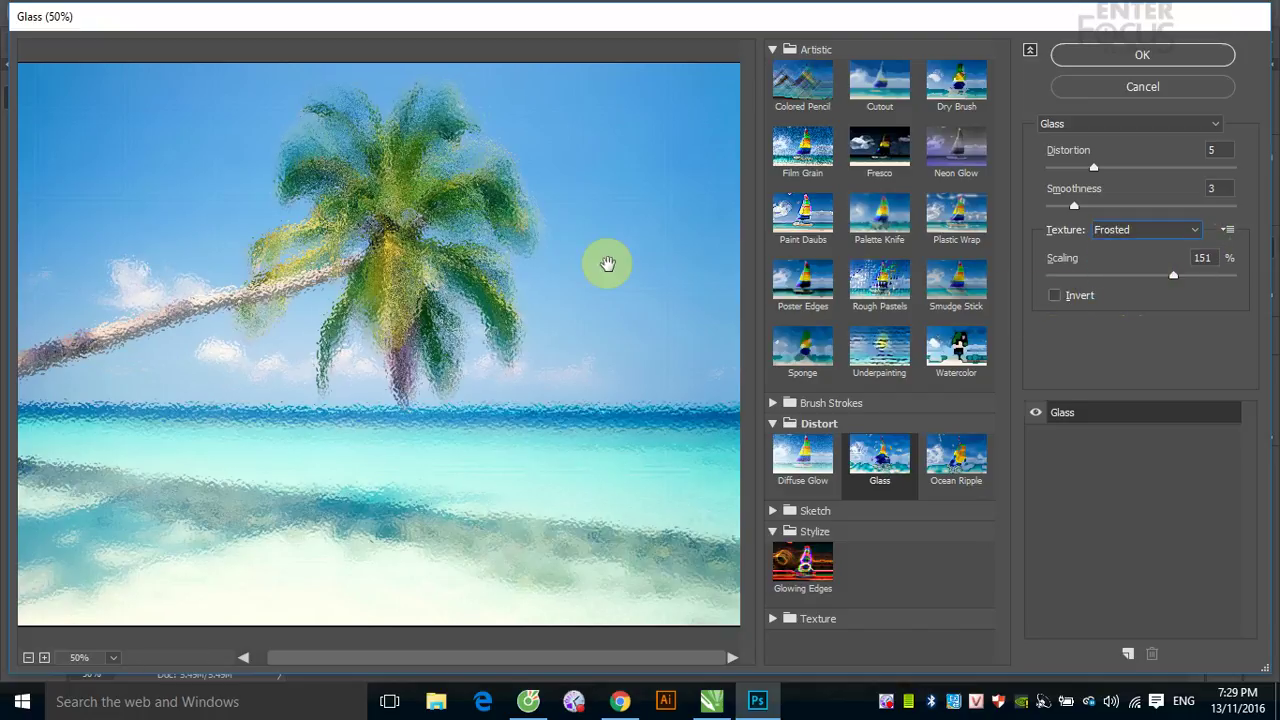
click(1191, 232)
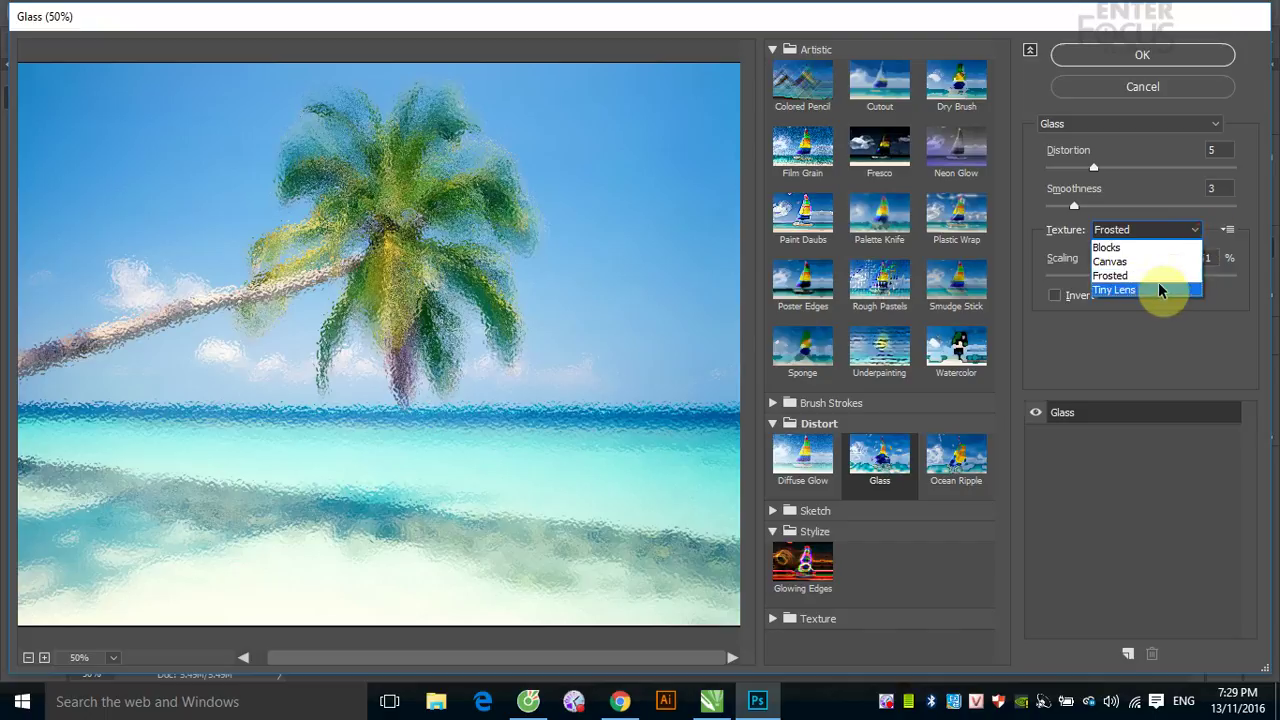
click(1151, 293)
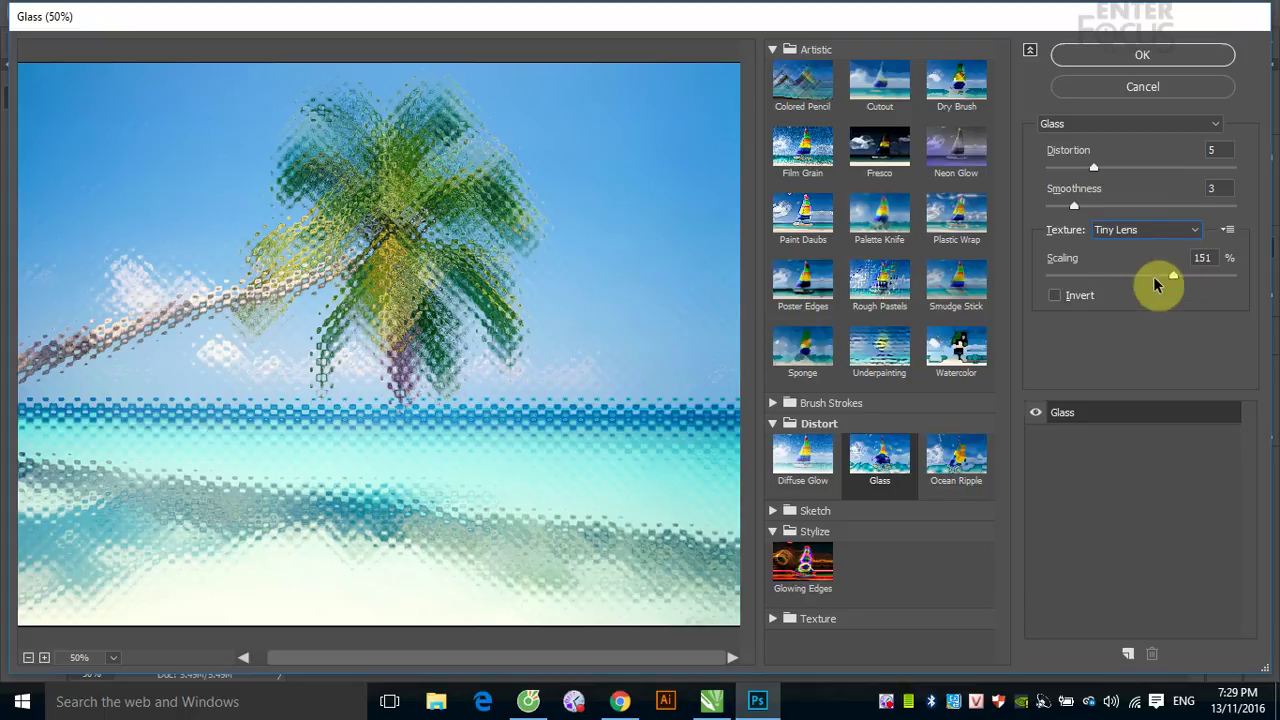
- Set the Tiny Lens scaling to 60% and raise Glass Distortion to 15
drag(1173, 277, 1060, 280)
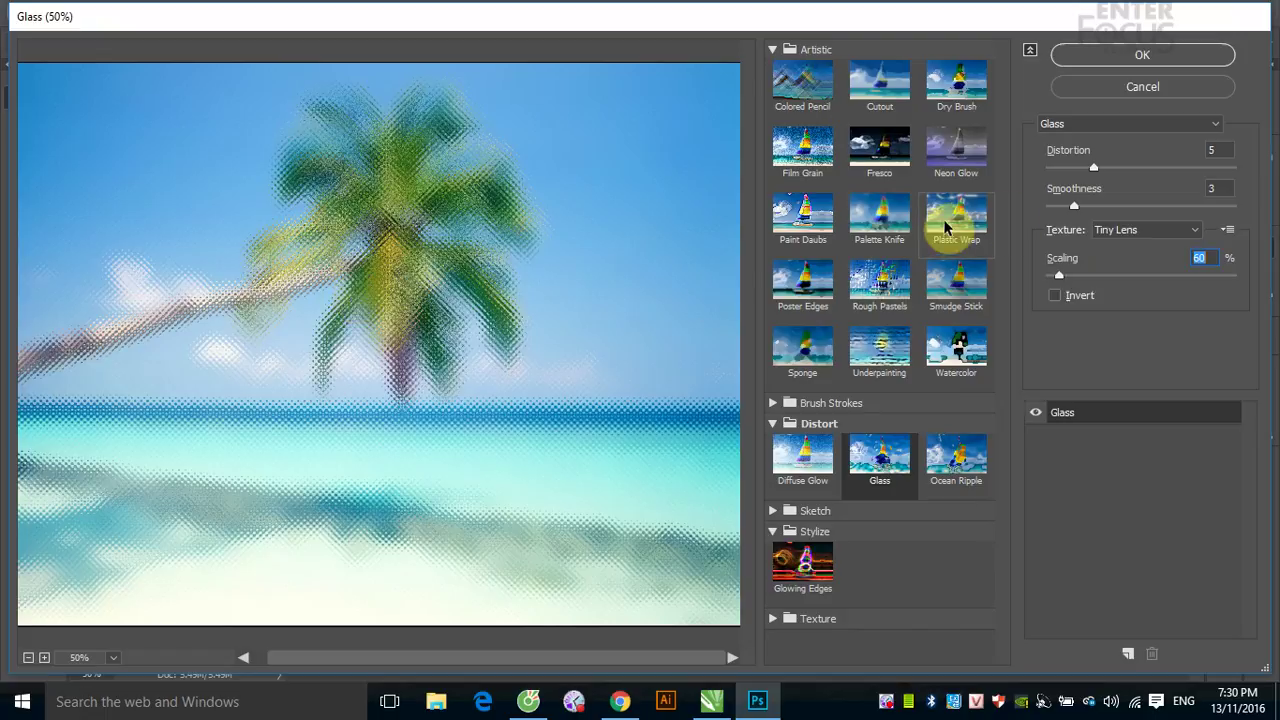
click(1096, 168)
drag(1118, 176, 1168, 172)
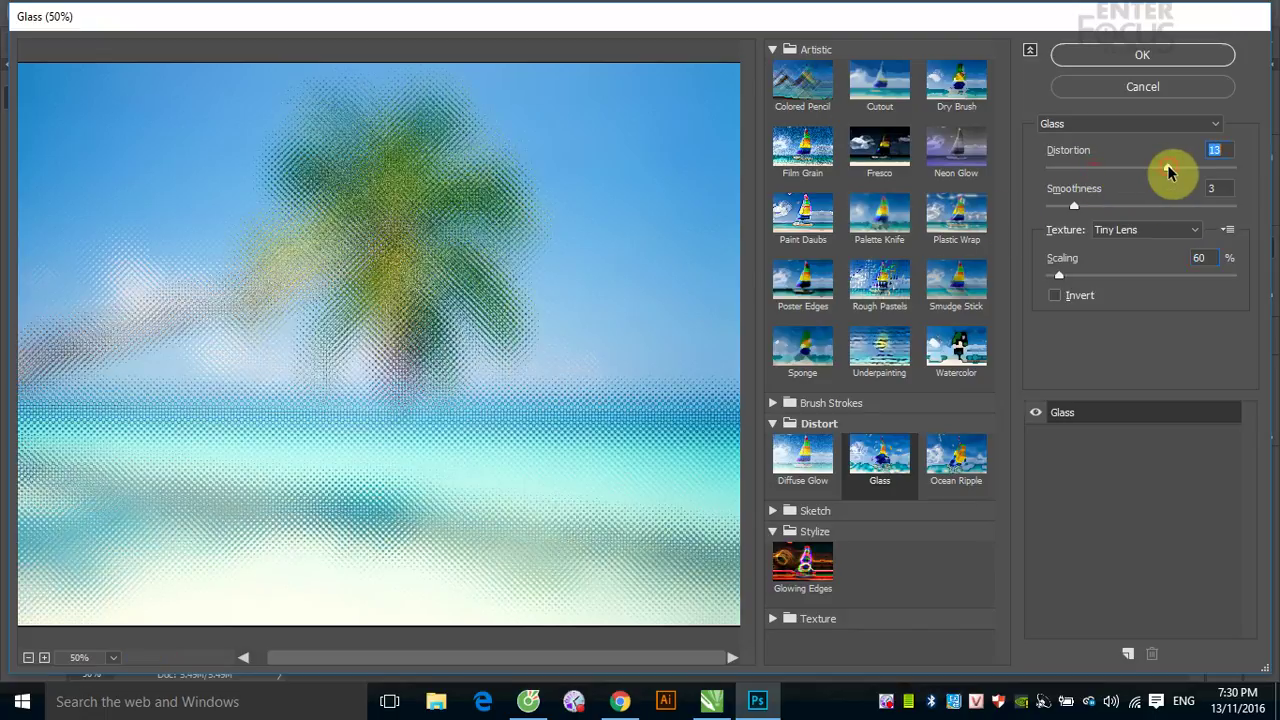
drag(1168, 172, 1190, 174)
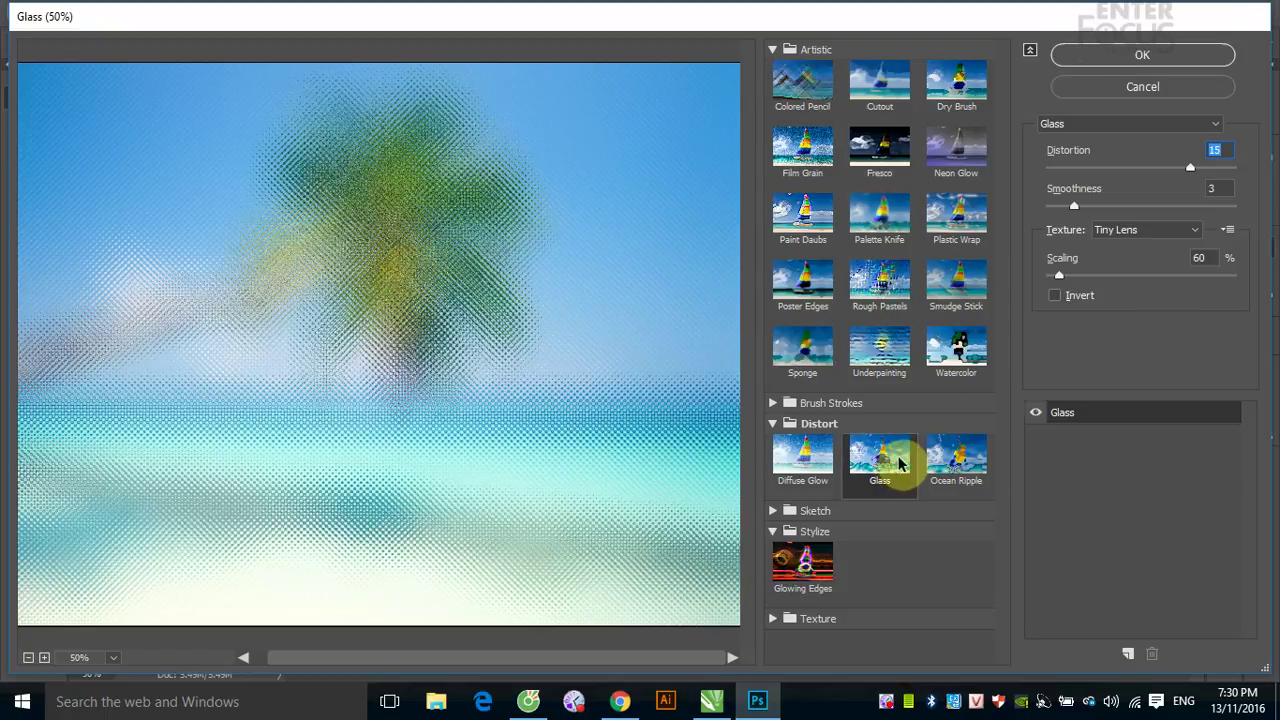
- Switch to Ocean Ripple at Ripple Size 15 and Magnitude 20, with Brush Strokes expanded
click(968, 460)
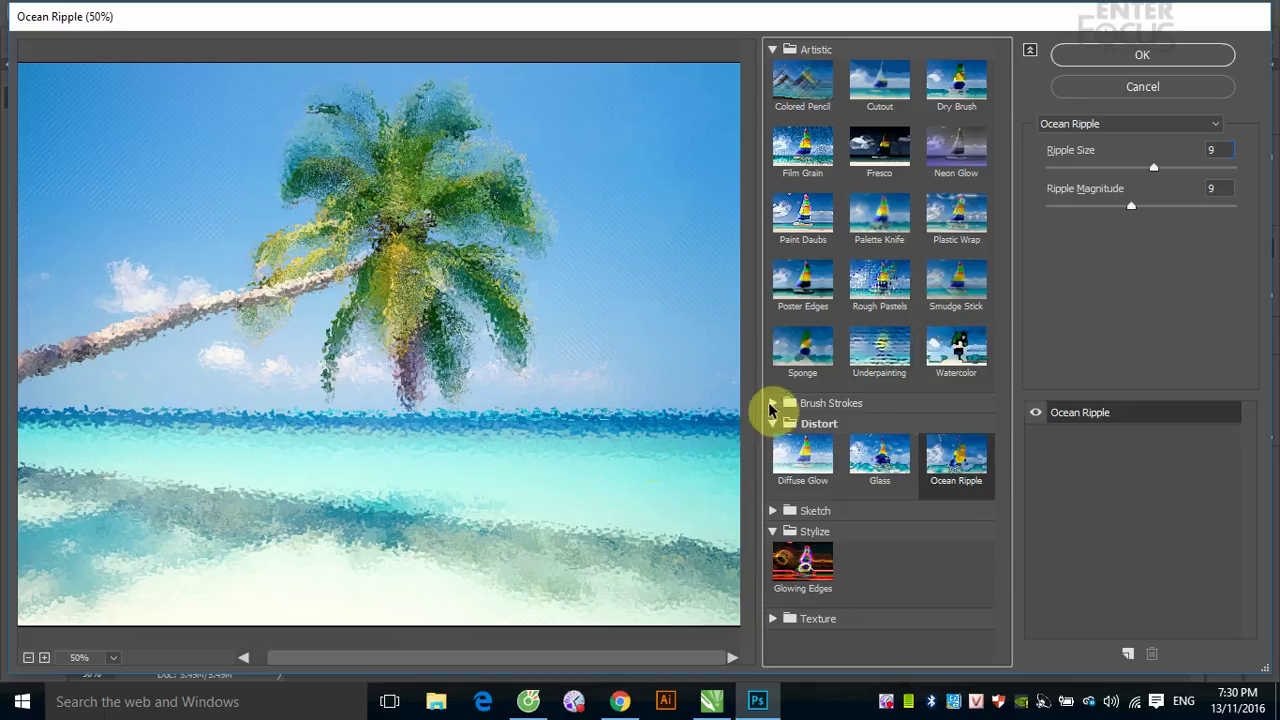
click(772, 403)
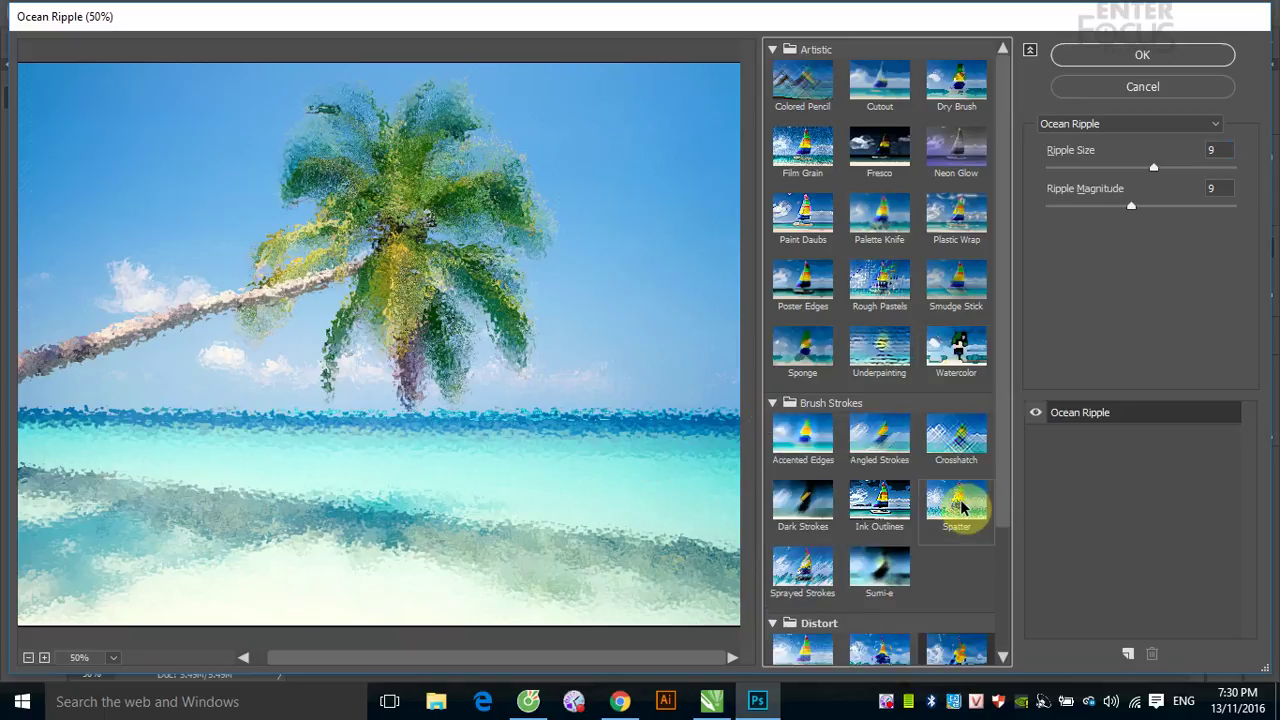
scroll(960, 508, down, 3)
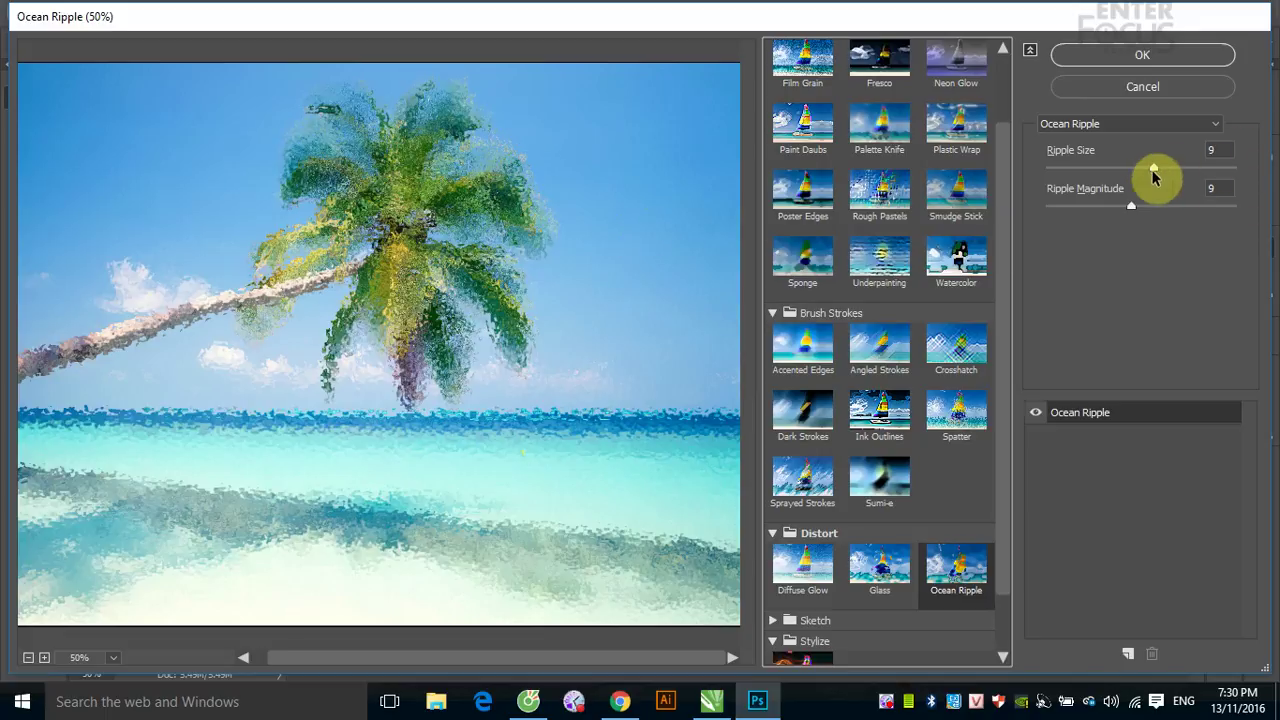
drag(1153, 168, 1240, 175)
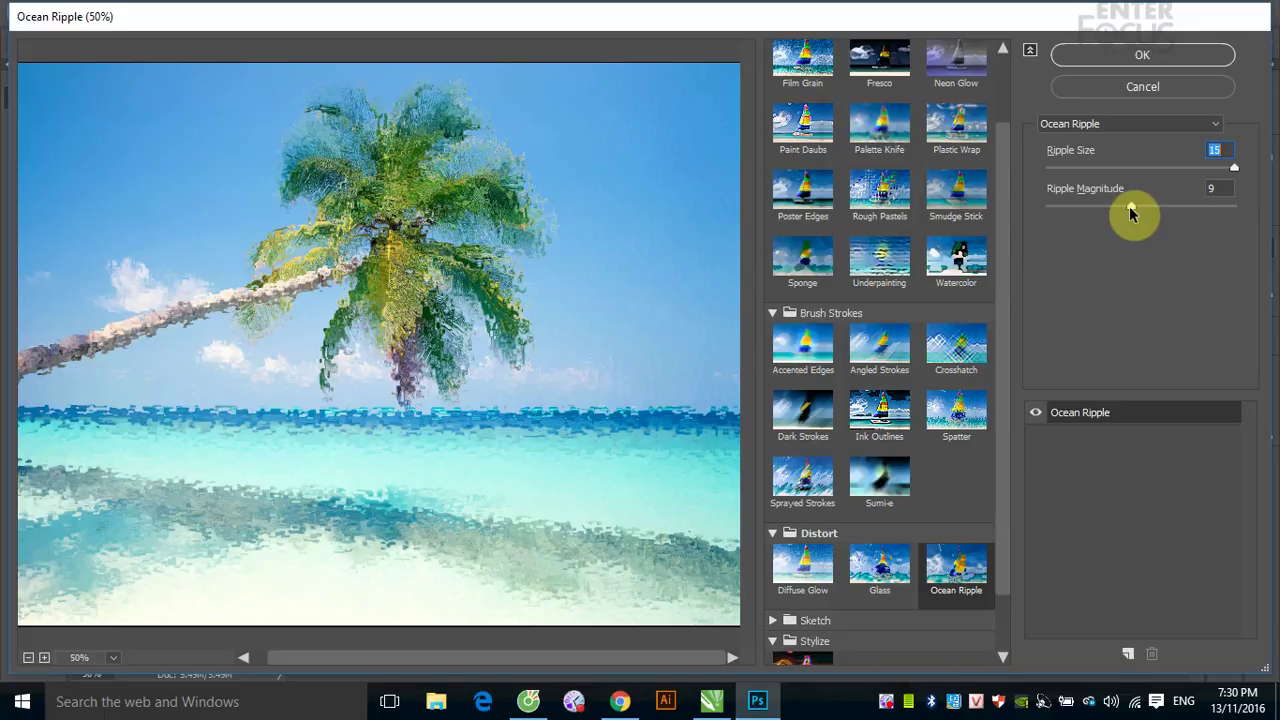
mouse_move(1131, 207)
mouse_down()
mouse_move(1049, 208)
mouse_move(1278, 215)
mouse_move(1134, 209)
mouse_move(1226, 190)
mouse_move(1278, 210)
mouse_up()
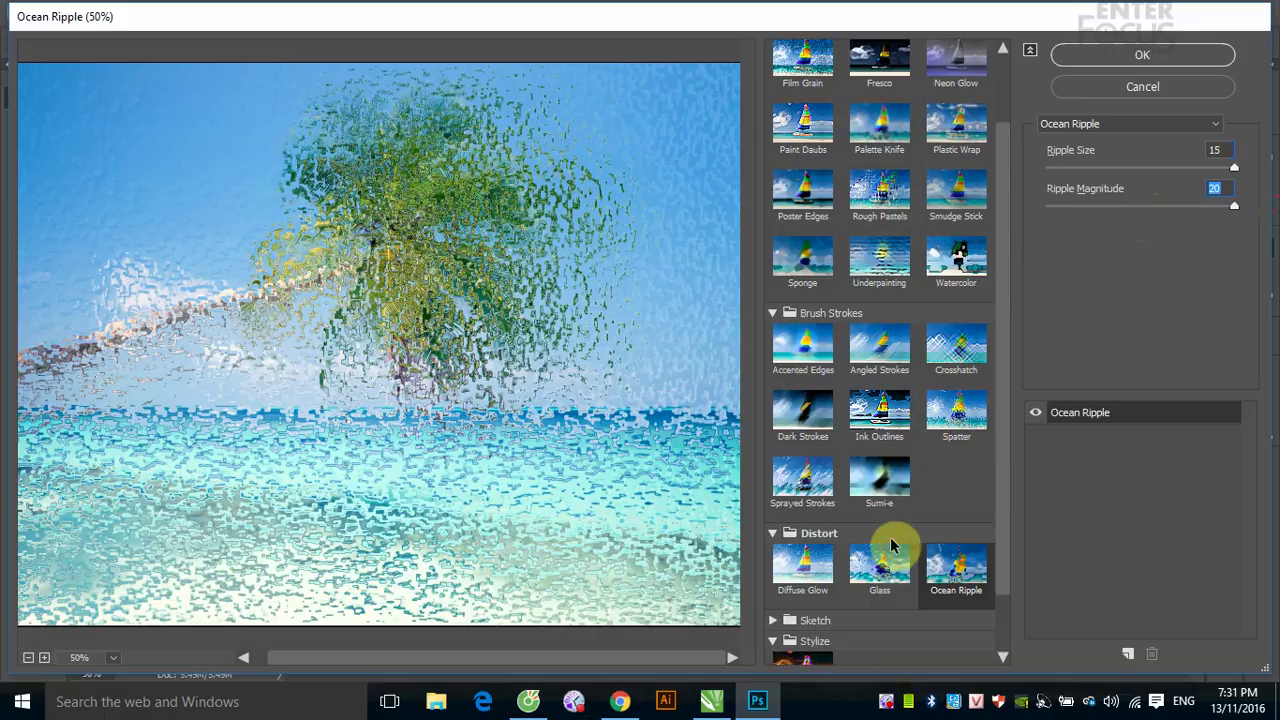
scroll(878, 540, up, 2)
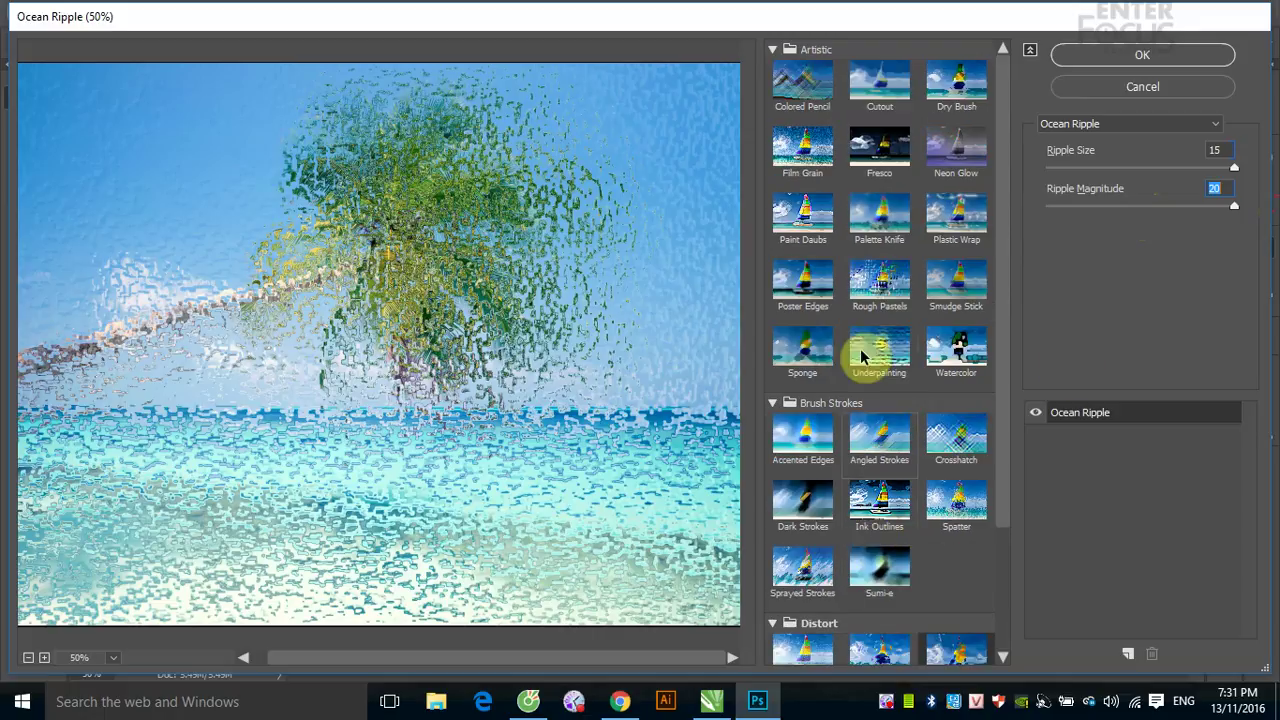
- Collapse Artistic and Brush Strokes, expand Sketch and apply Bas Relief (Detail 13, Smoothness 3)
click(772, 50)
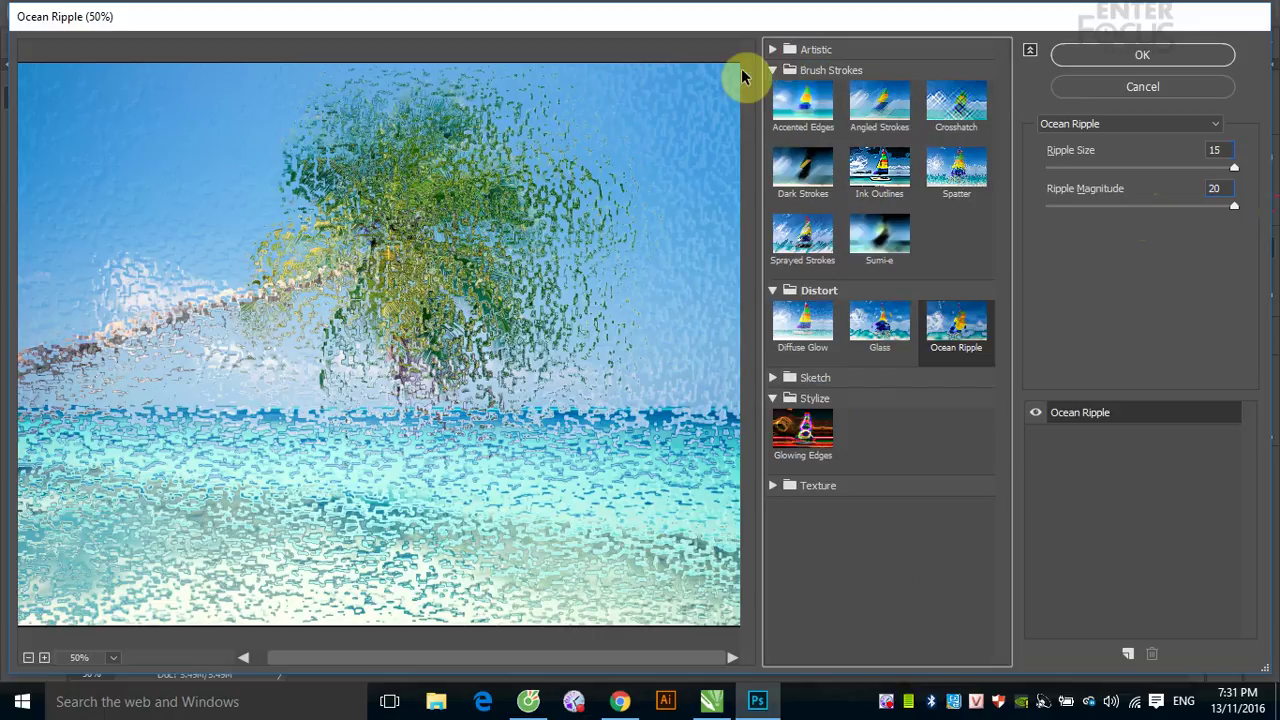
click(772, 70)
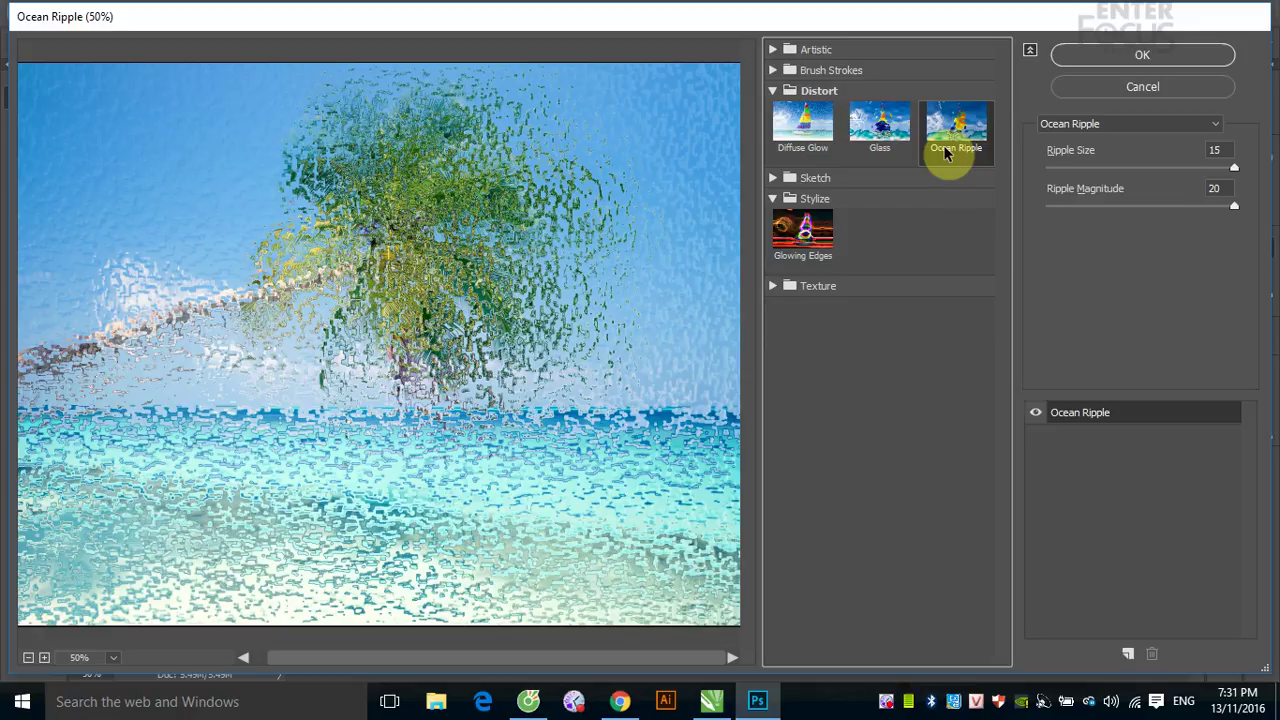
click(774, 177)
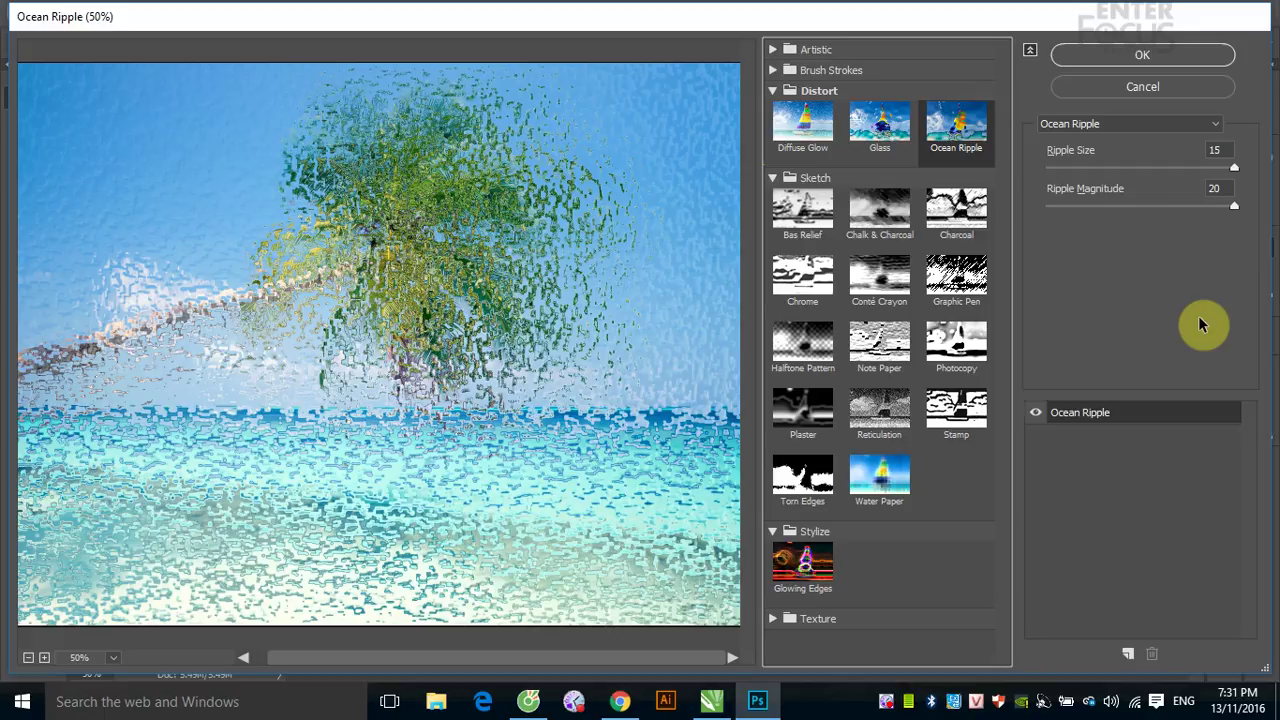
click(811, 218)
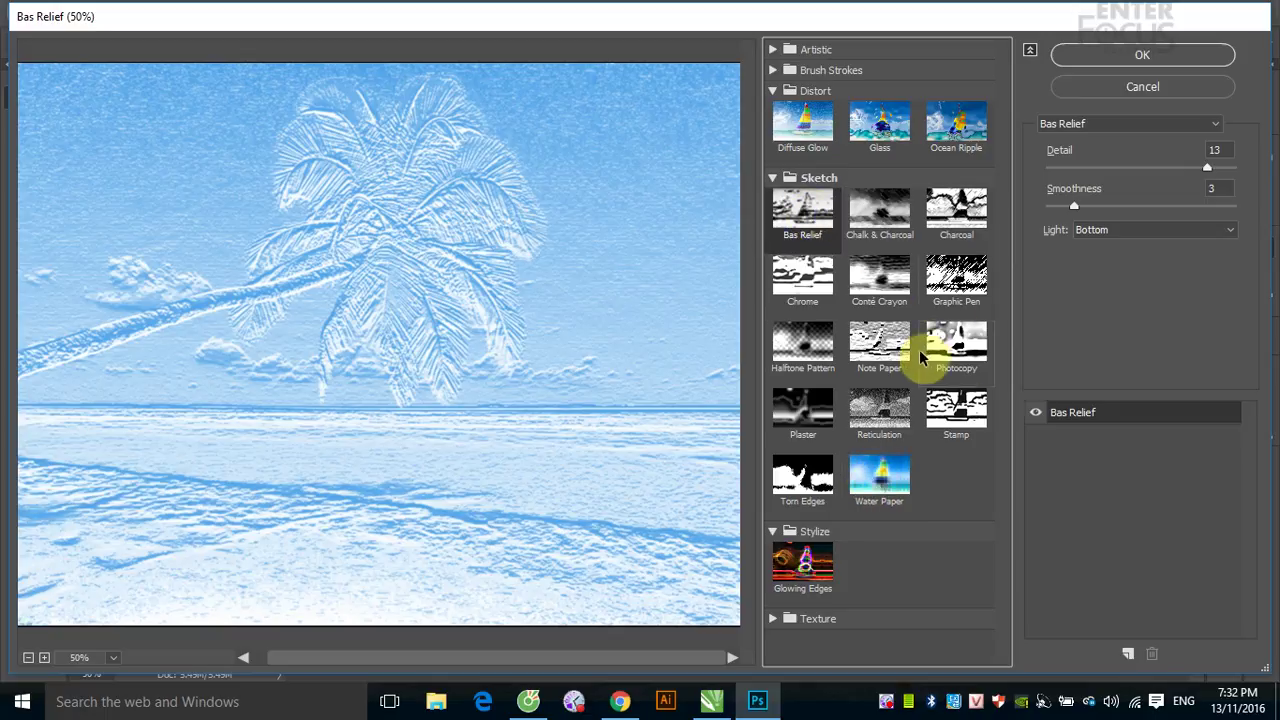
- Compare Water Paper, Bas Relief, Charcoal, Chrome, Conté Crayon and Graphic Pen, settling on Note Paper
click(880, 484)
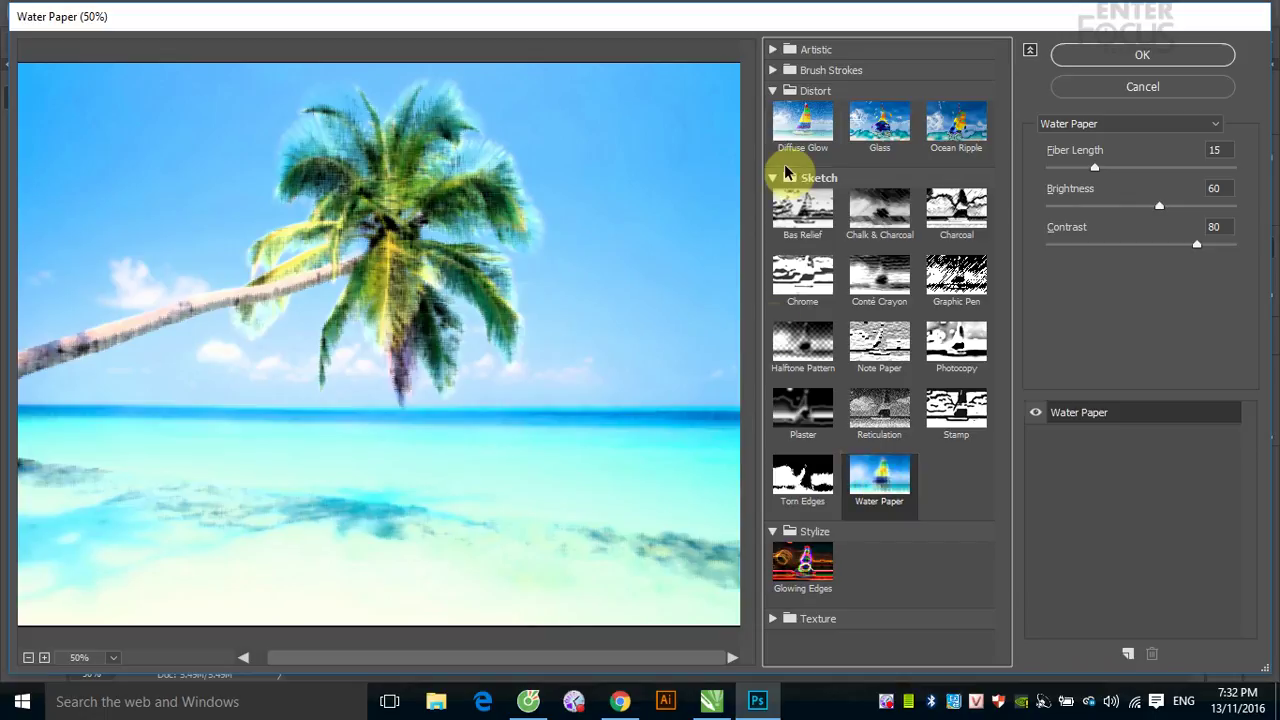
click(815, 222)
click(875, 218)
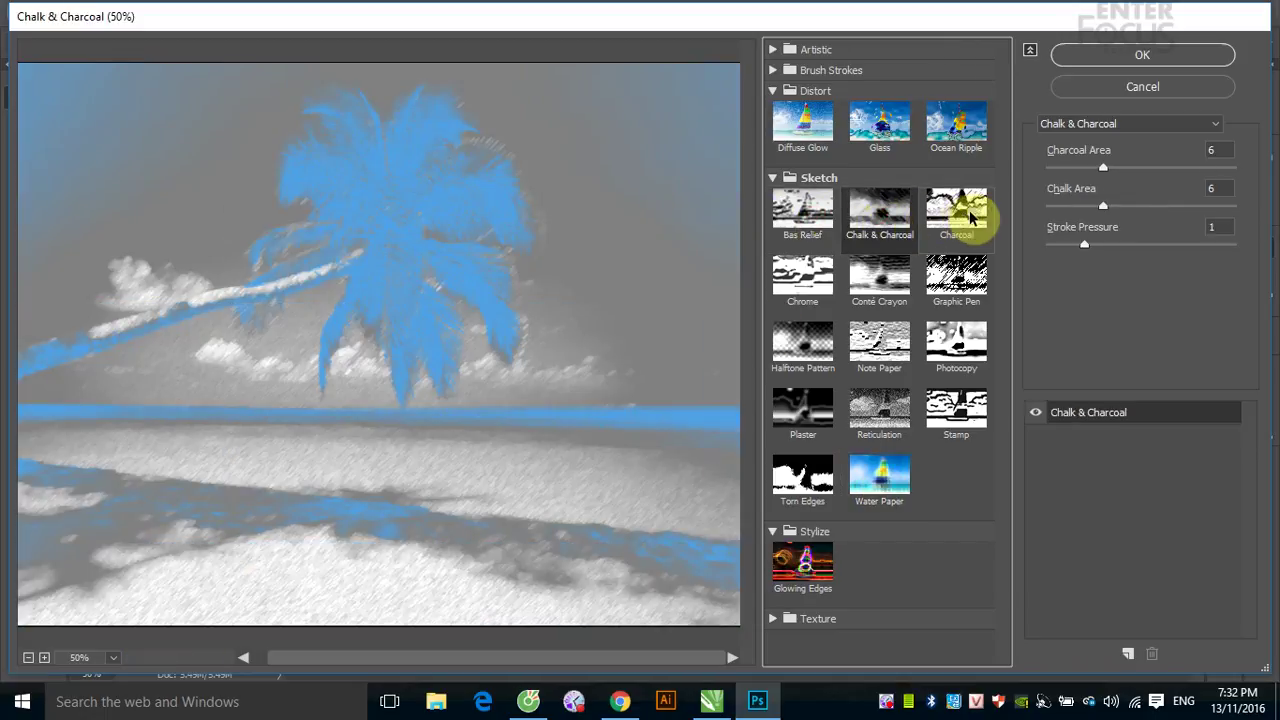
click(960, 210)
click(814, 277)
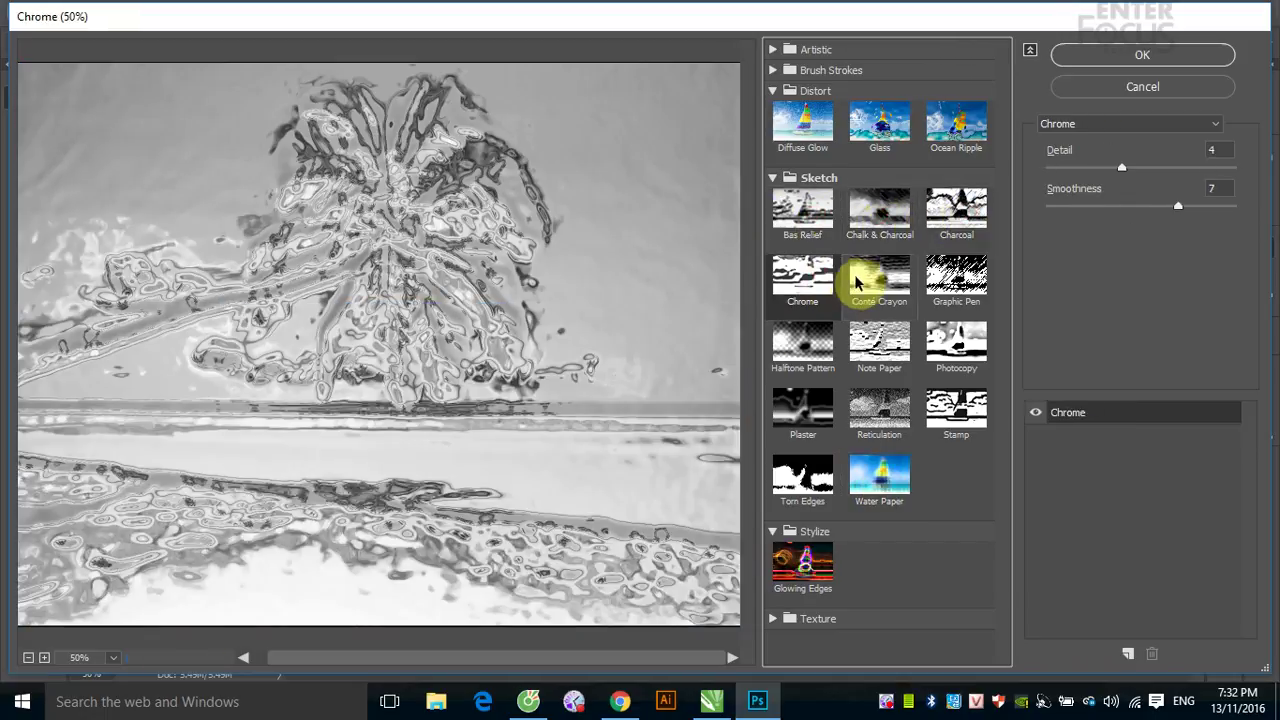
click(875, 285)
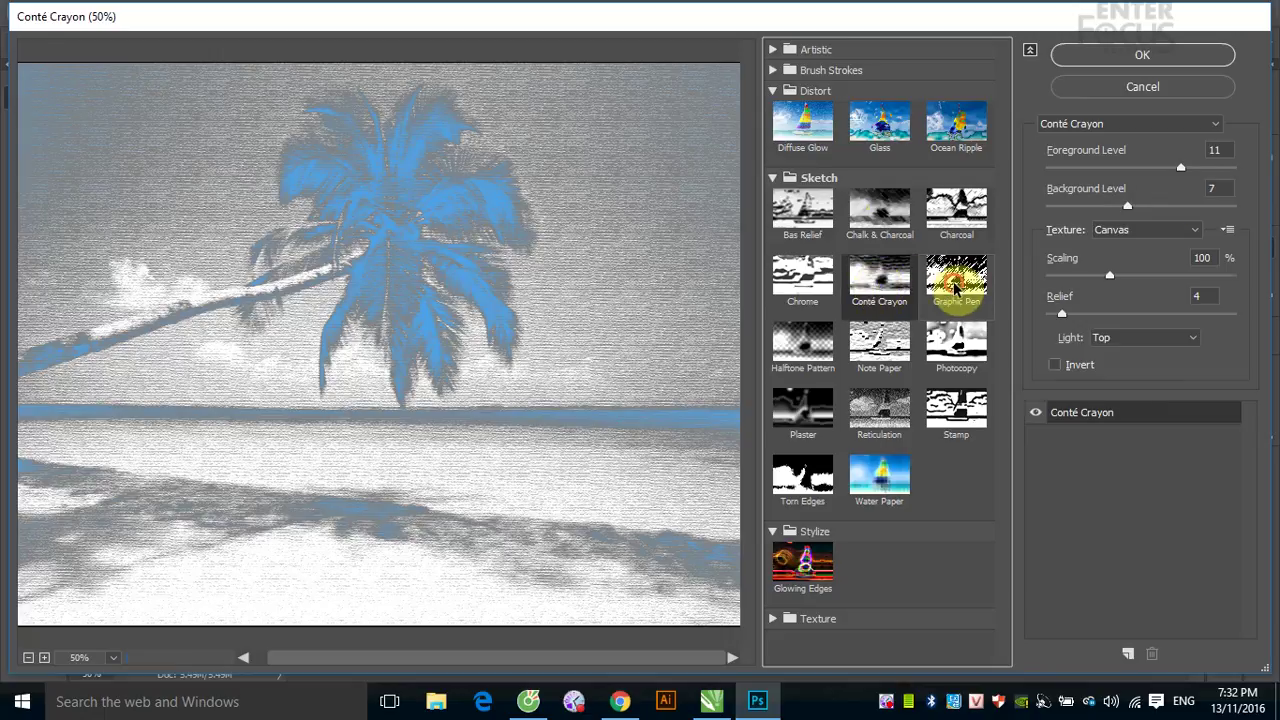
click(955, 285)
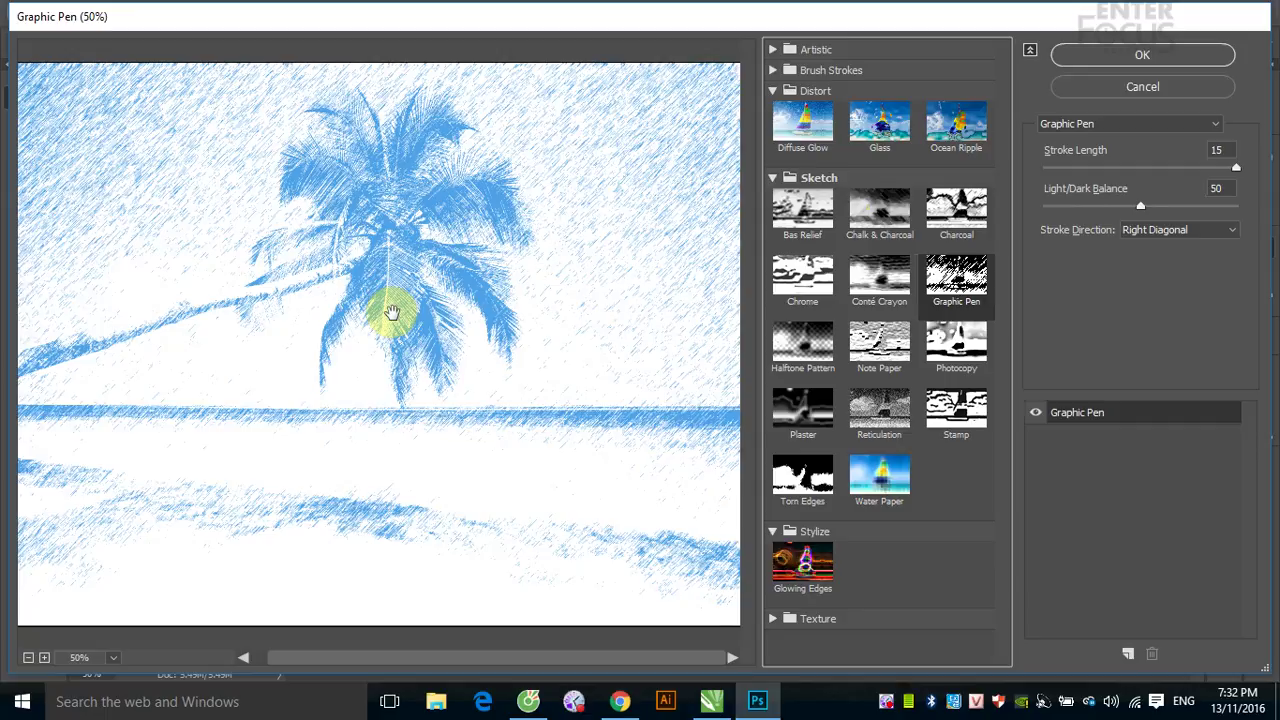
click(795, 212)
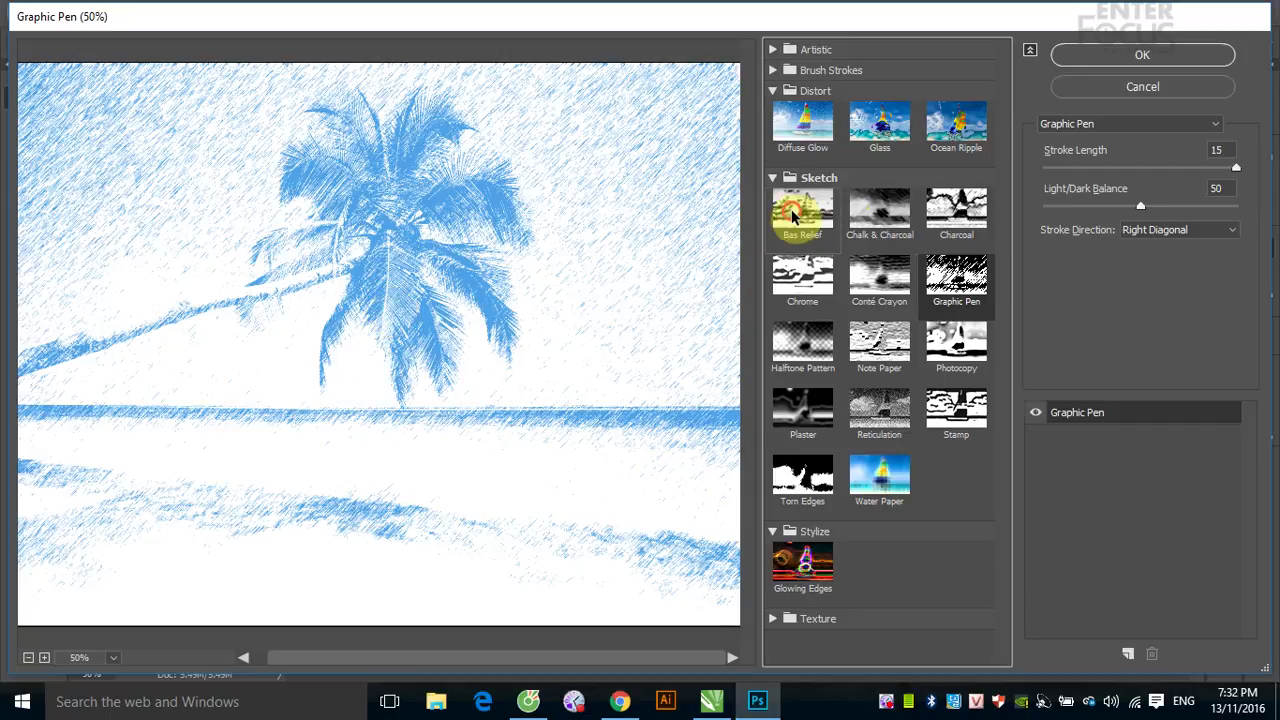
click(868, 212)
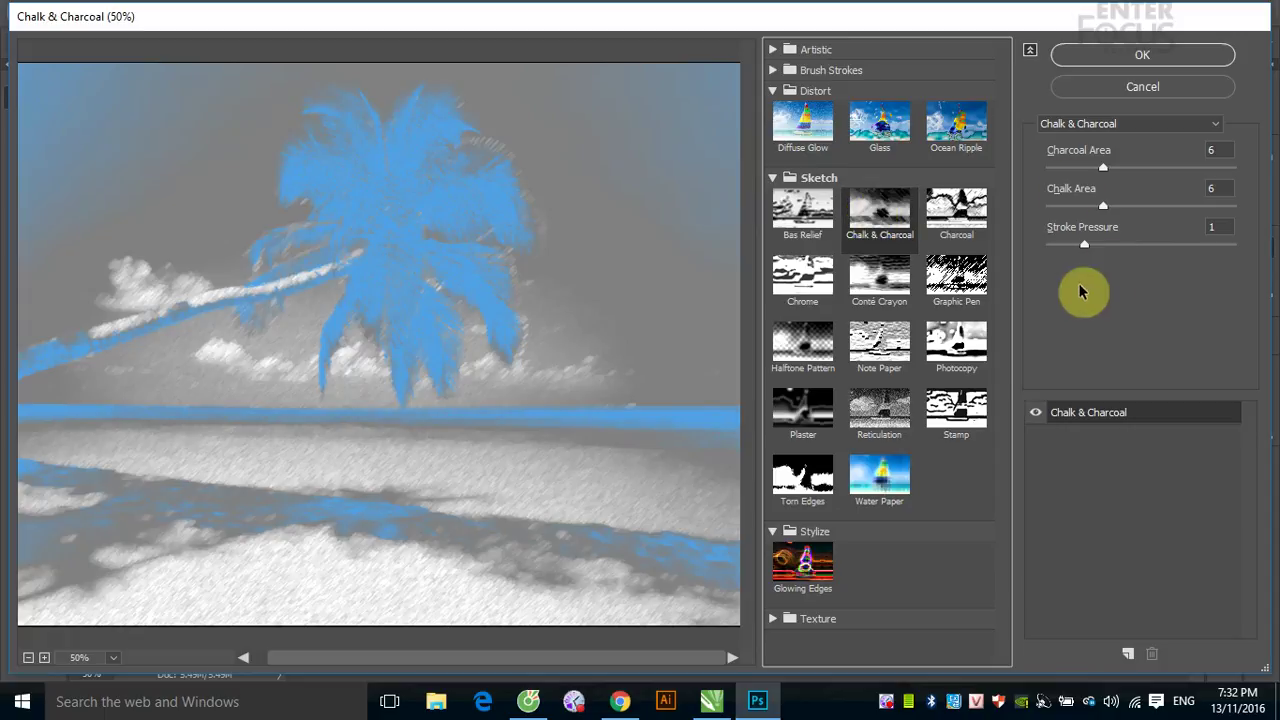
click(970, 285)
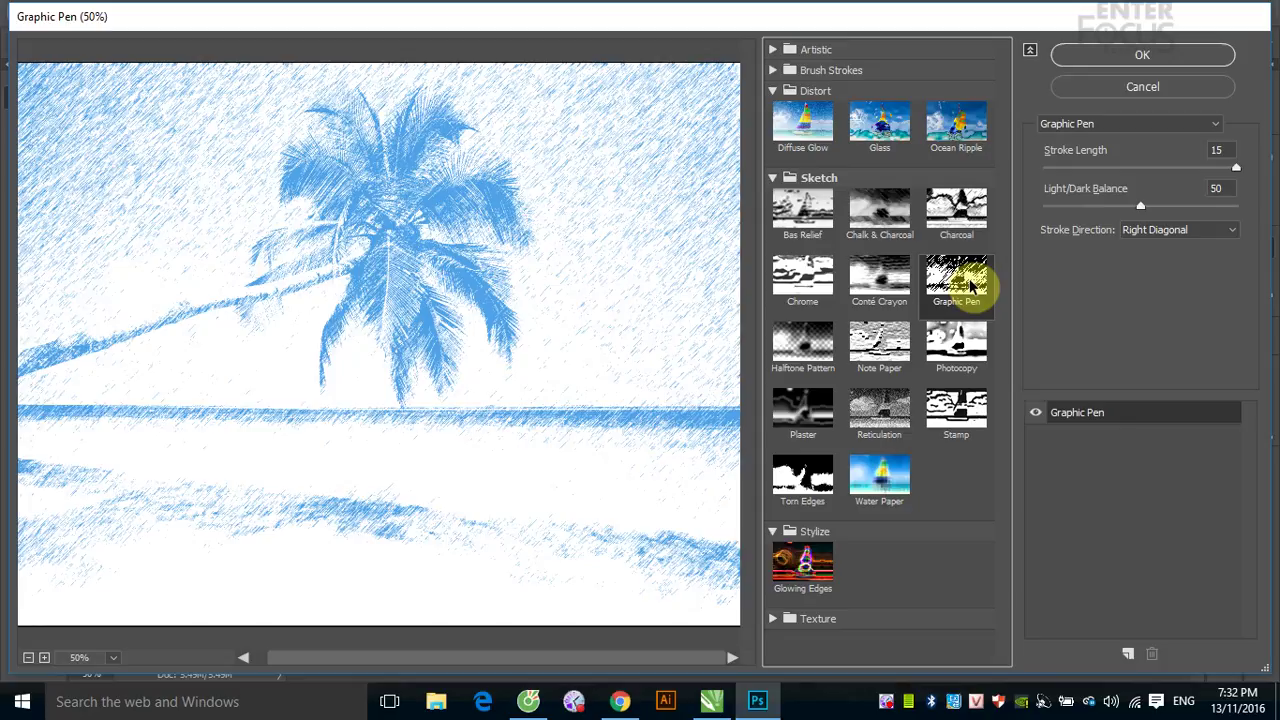
click(895, 343)
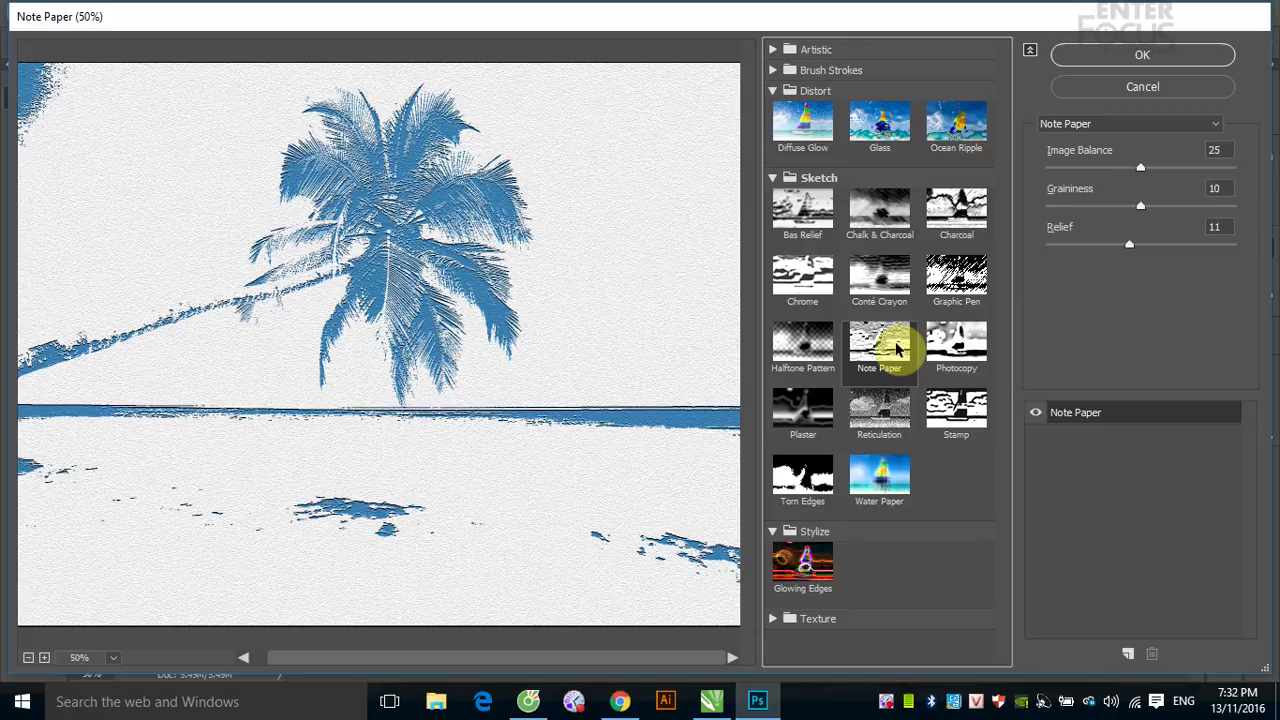
- Compare Halftone Pattern, Plaster, Stamp, Chrome, Conté Crayon, Torn Edges and others, settling on Photocopy
click(978, 347)
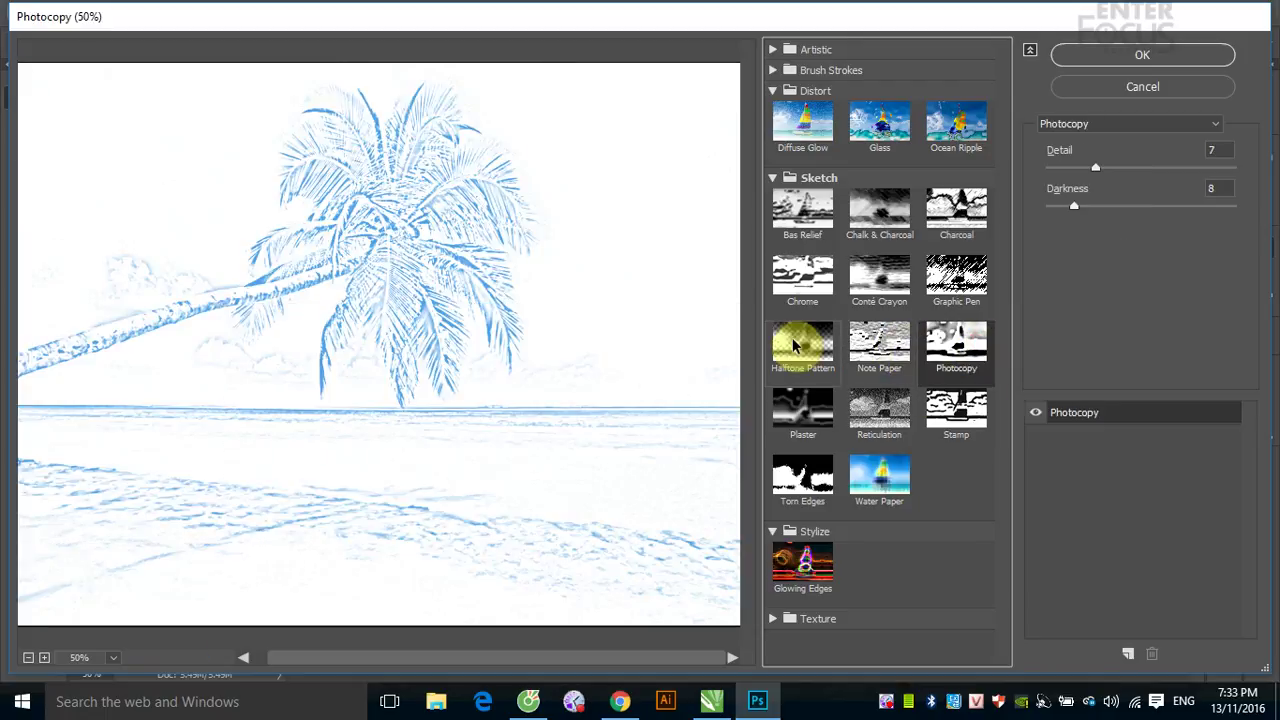
click(798, 345)
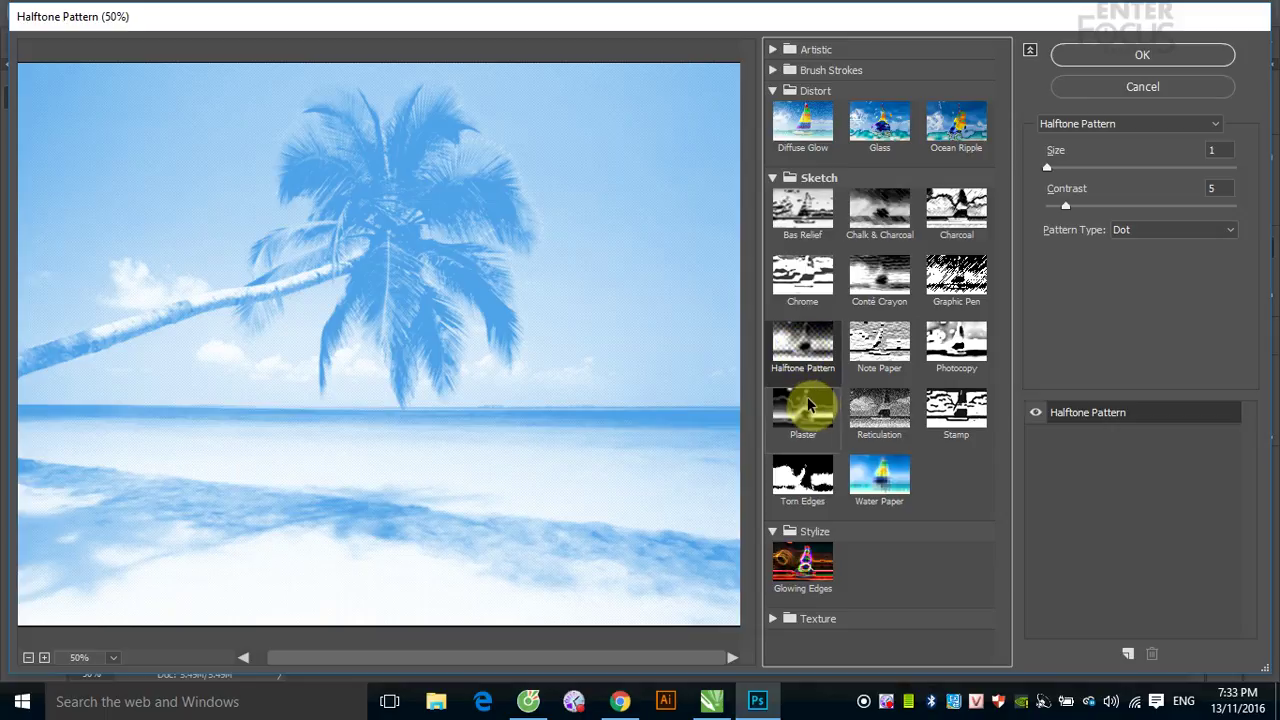
click(800, 413)
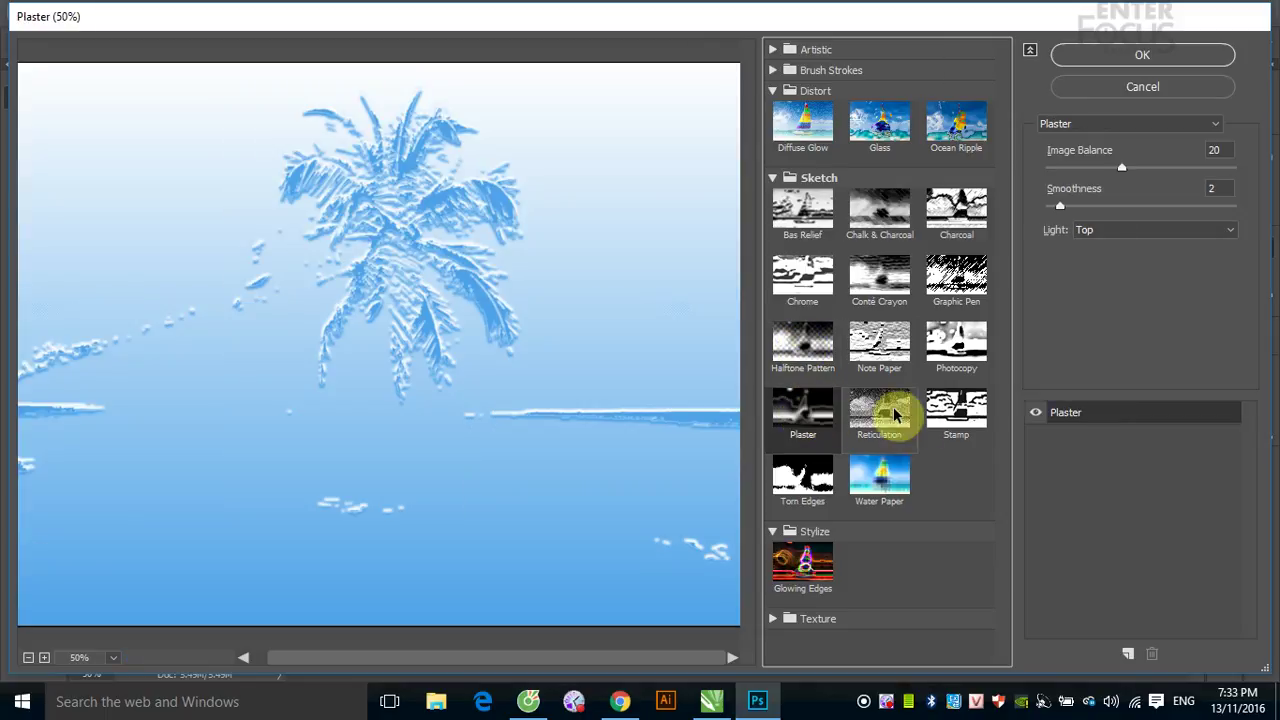
click(951, 410)
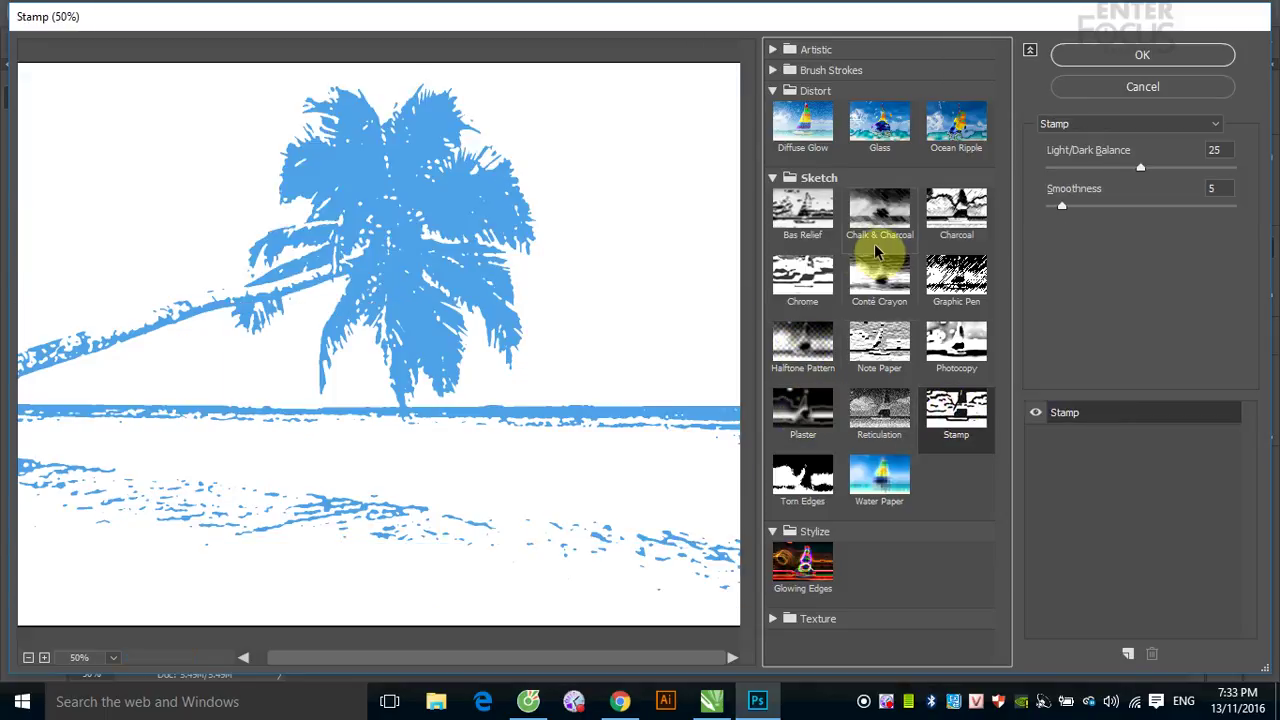
click(818, 225)
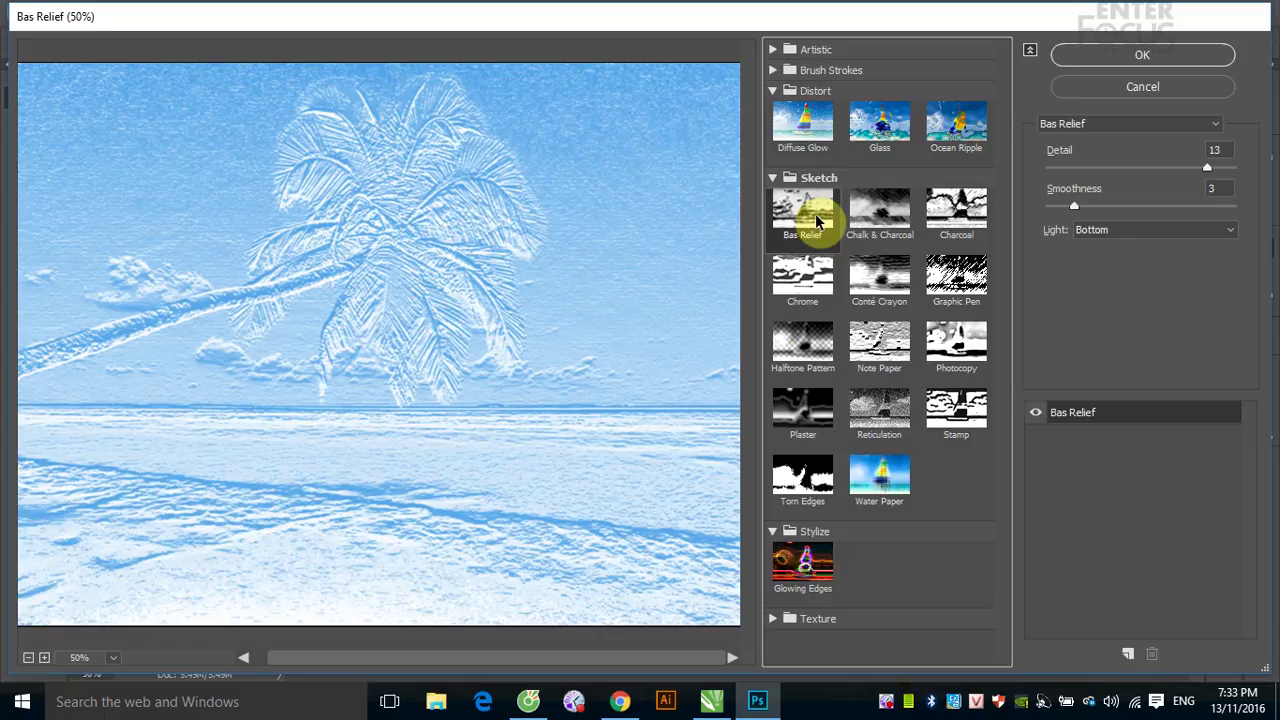
click(882, 216)
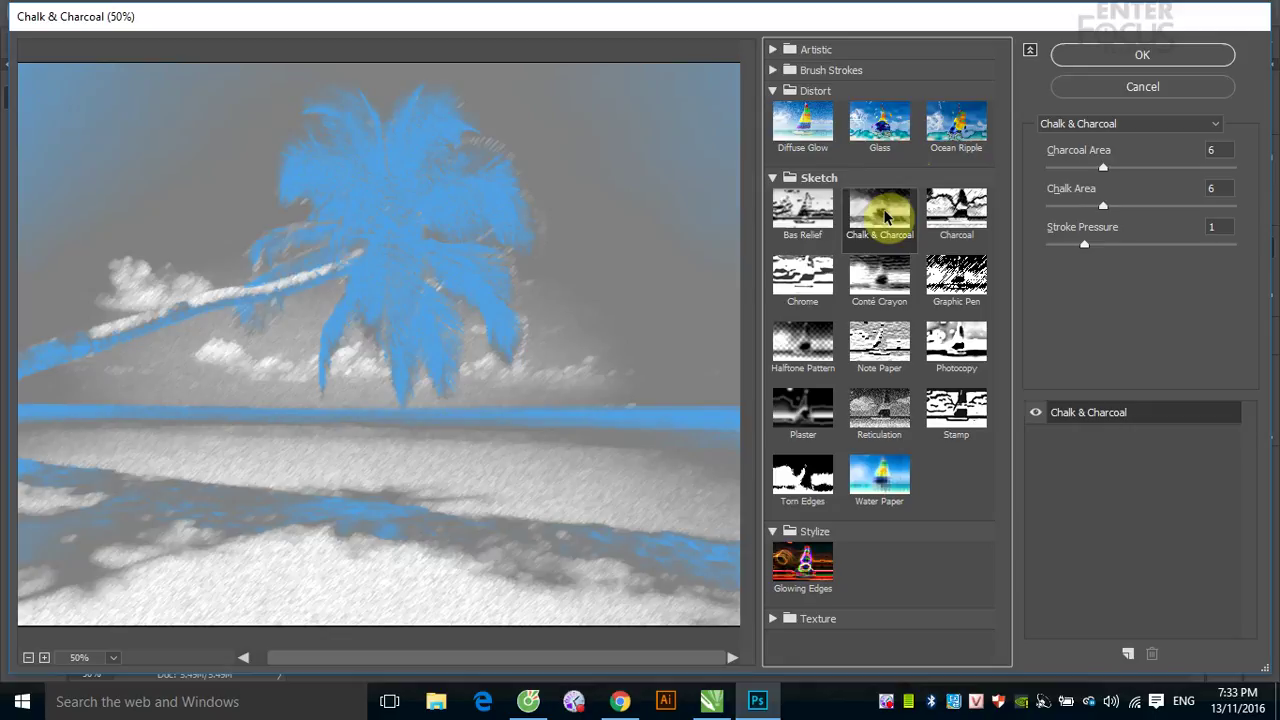
click(951, 218)
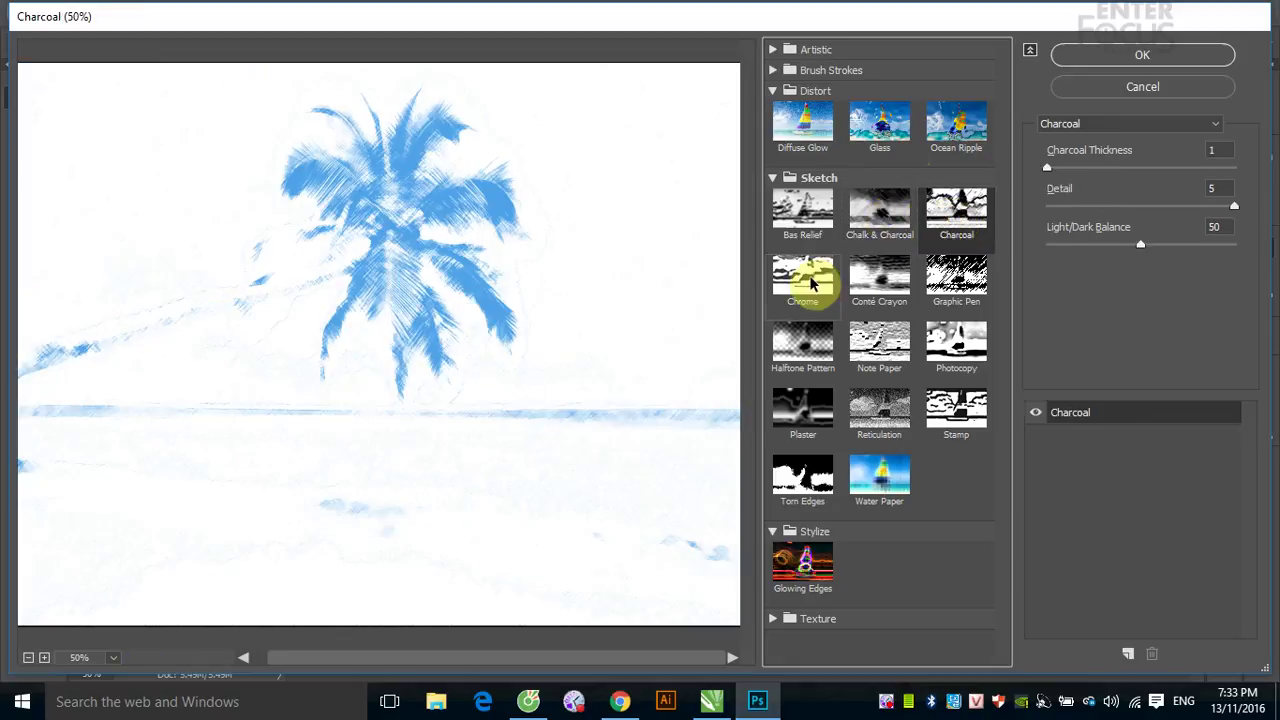
click(808, 280)
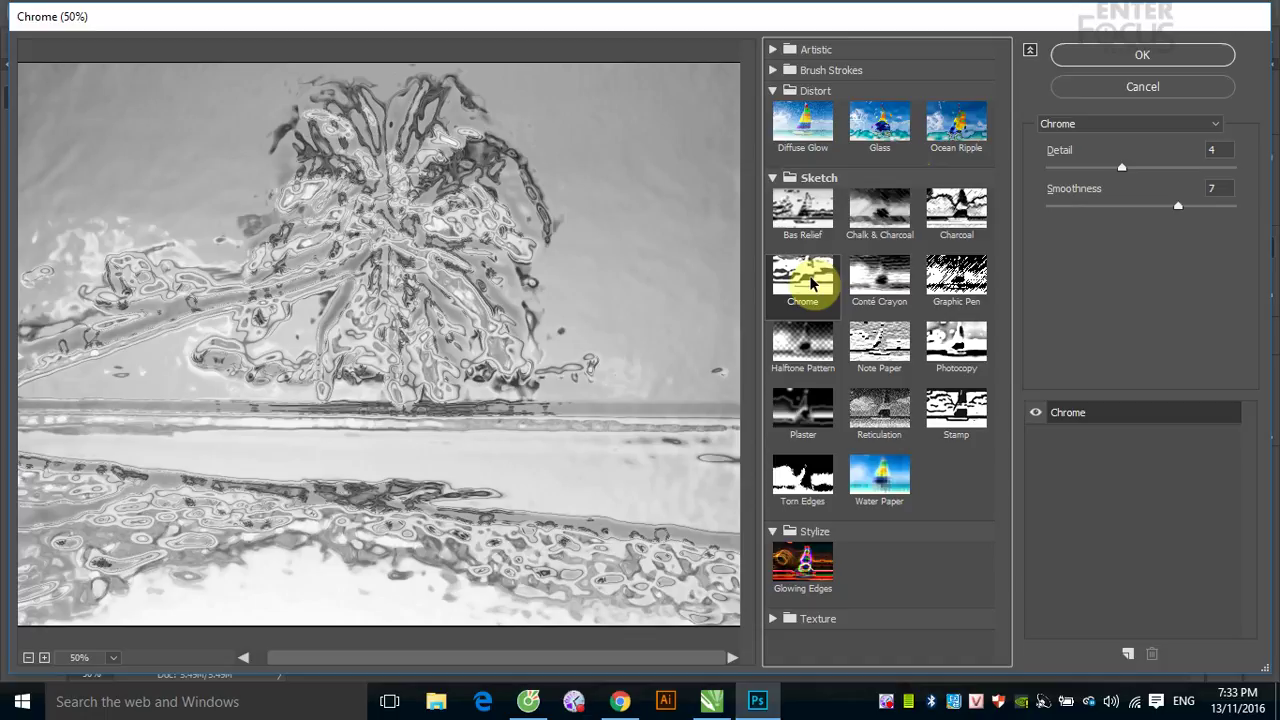
click(868, 280)
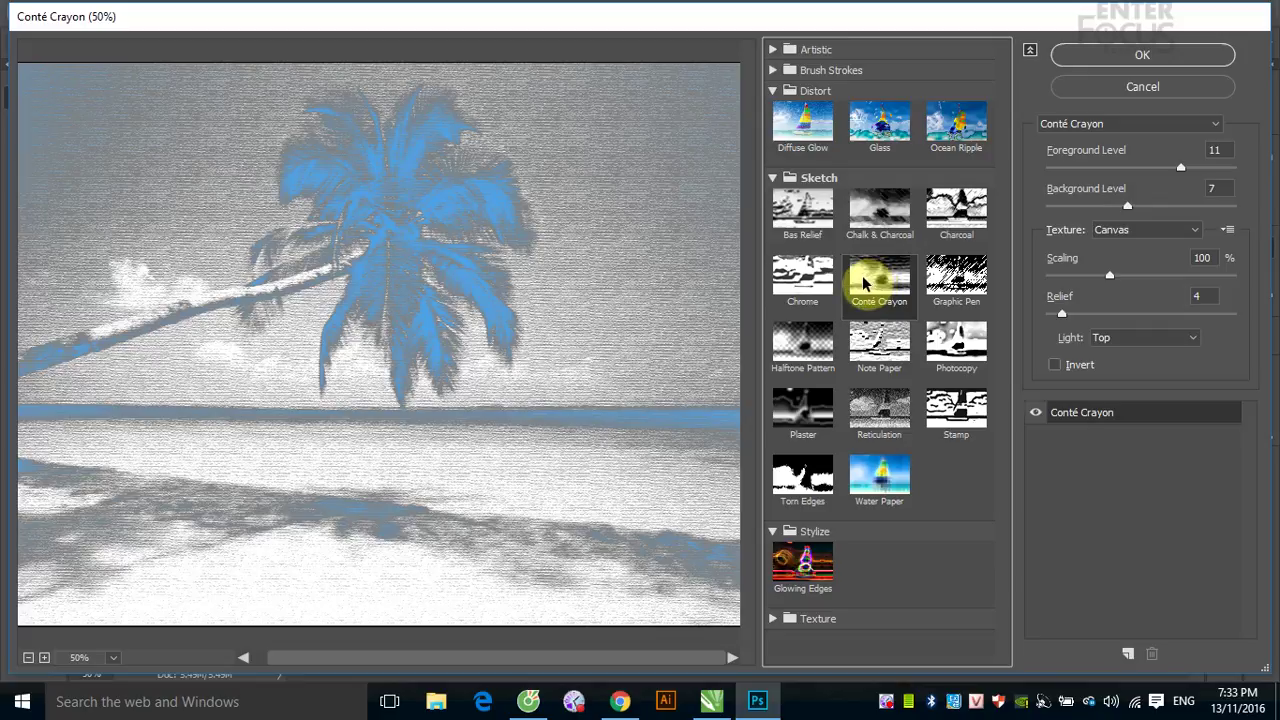
click(800, 477)
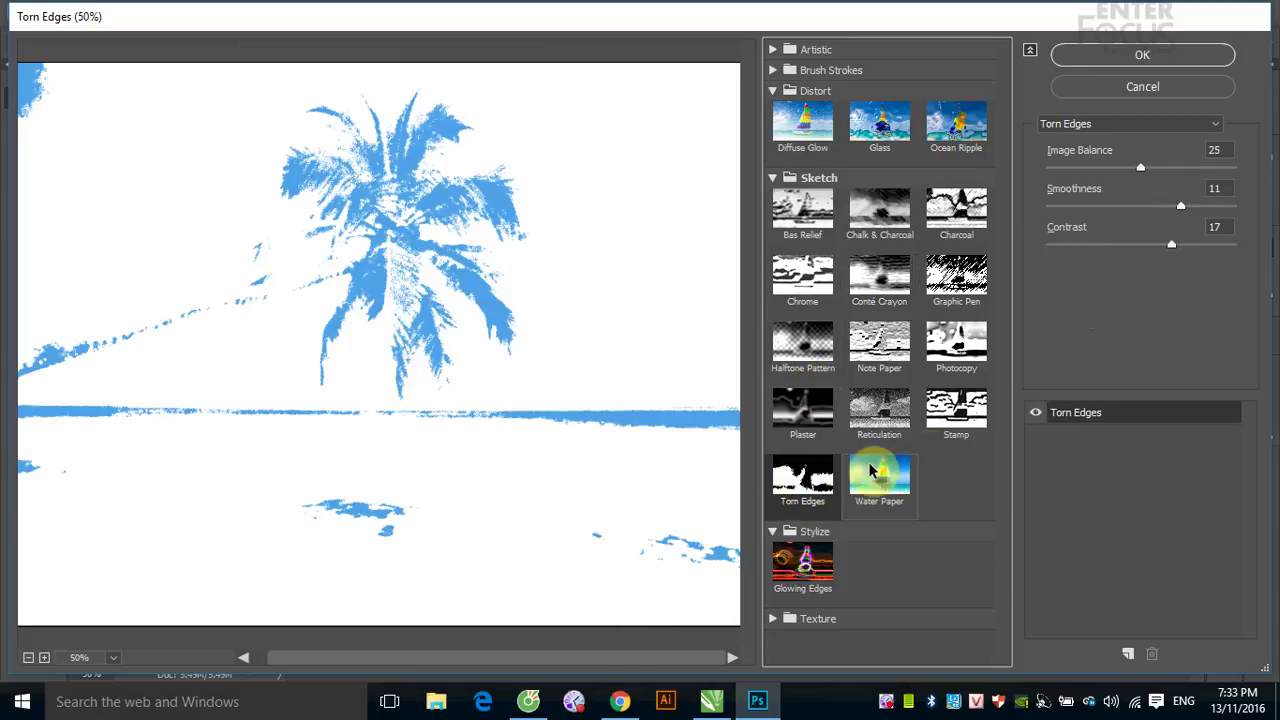
click(976, 405)
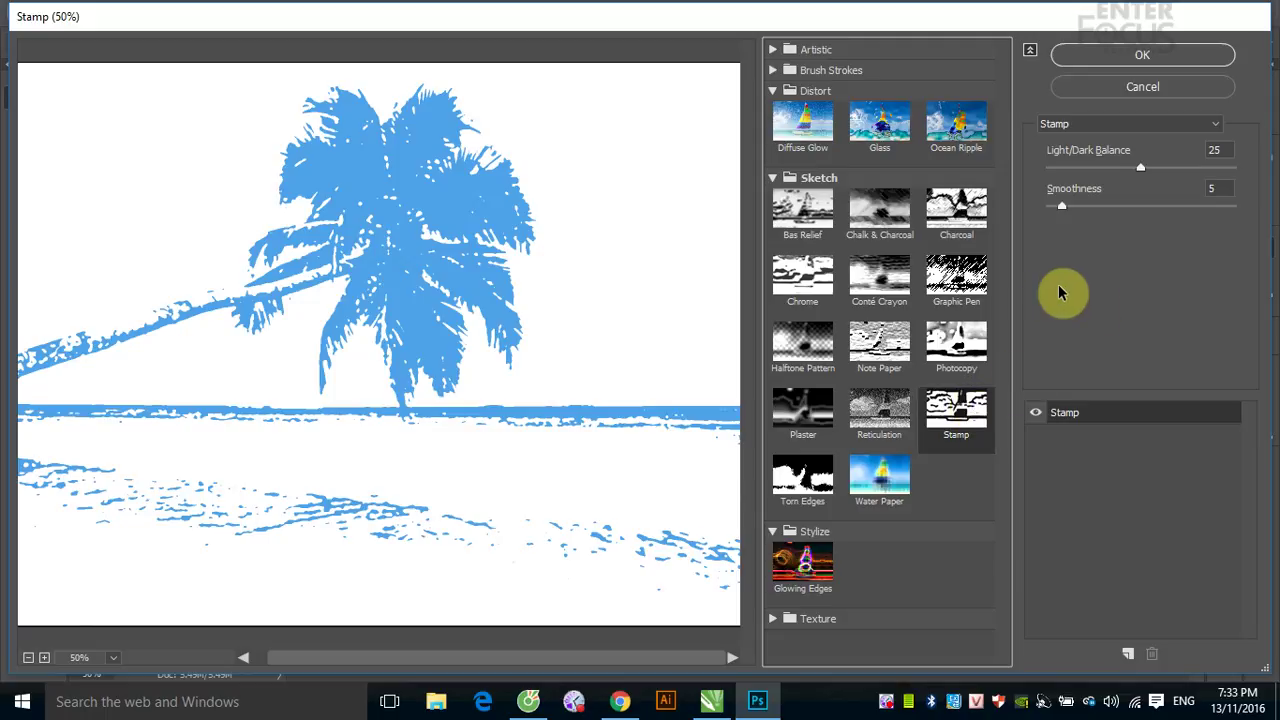
click(970, 340)
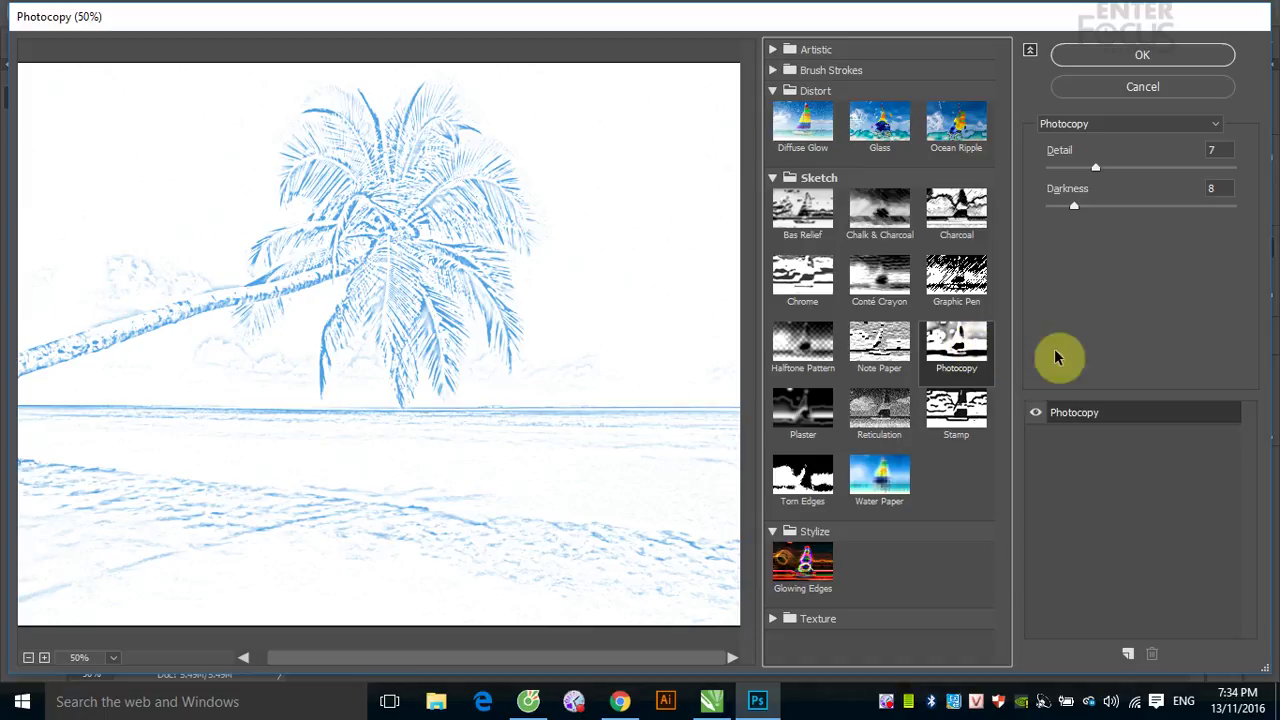
- Close the Filter Gallery unapplied and reset the colours to default black and white
click(1140, 56)
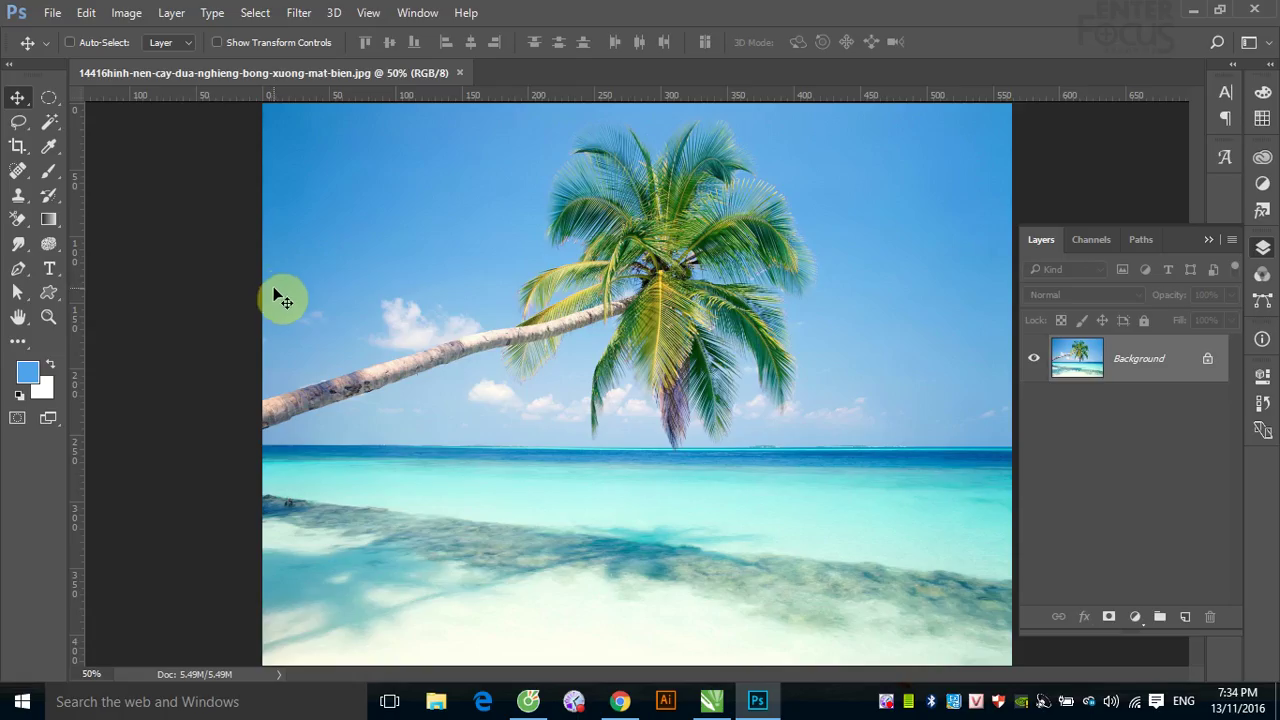
click(27, 372)
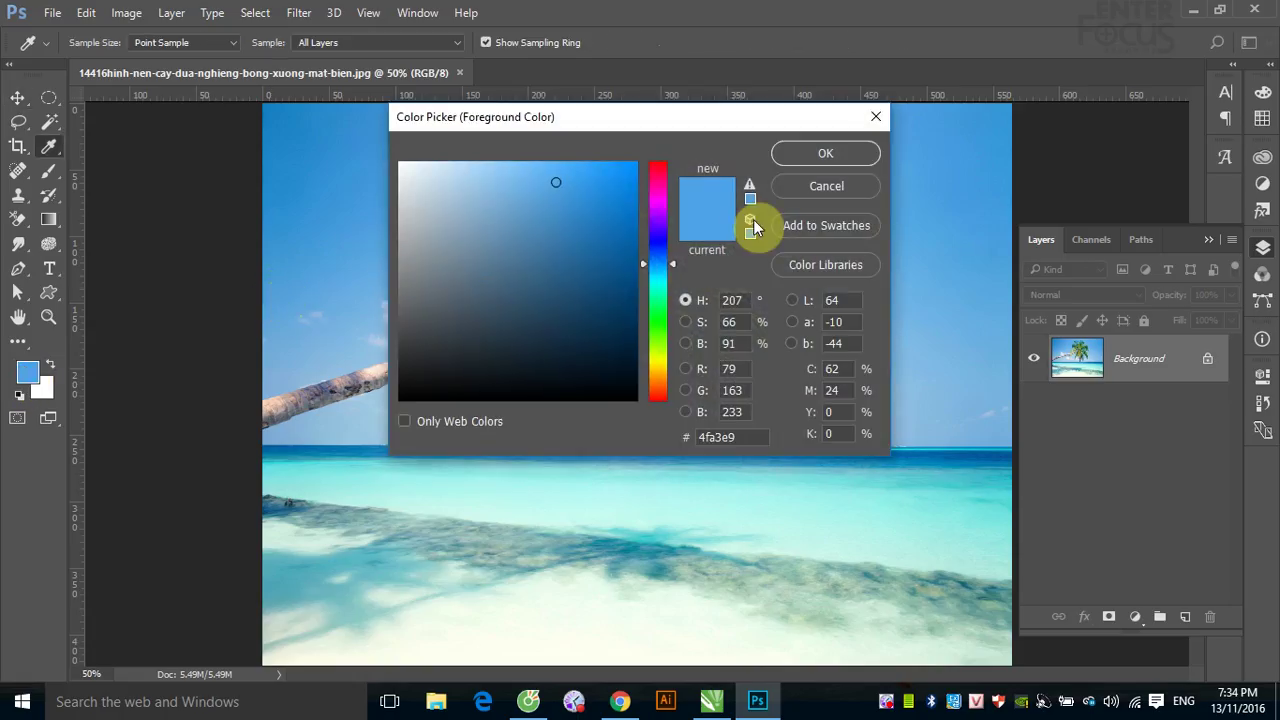
click(798, 192)
key(d)
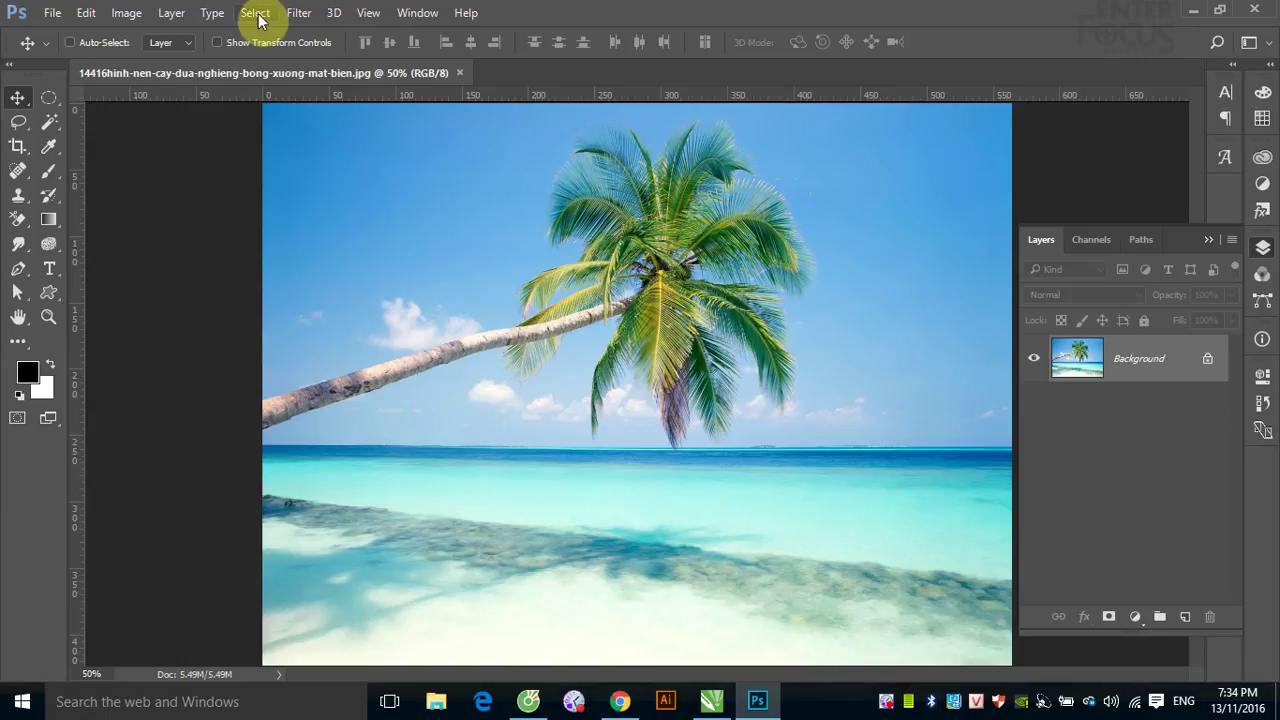
- Reopen the Filter Gallery, expand Sketch and preview Bas Relief zoomed out to the whole photo
click(299, 12)
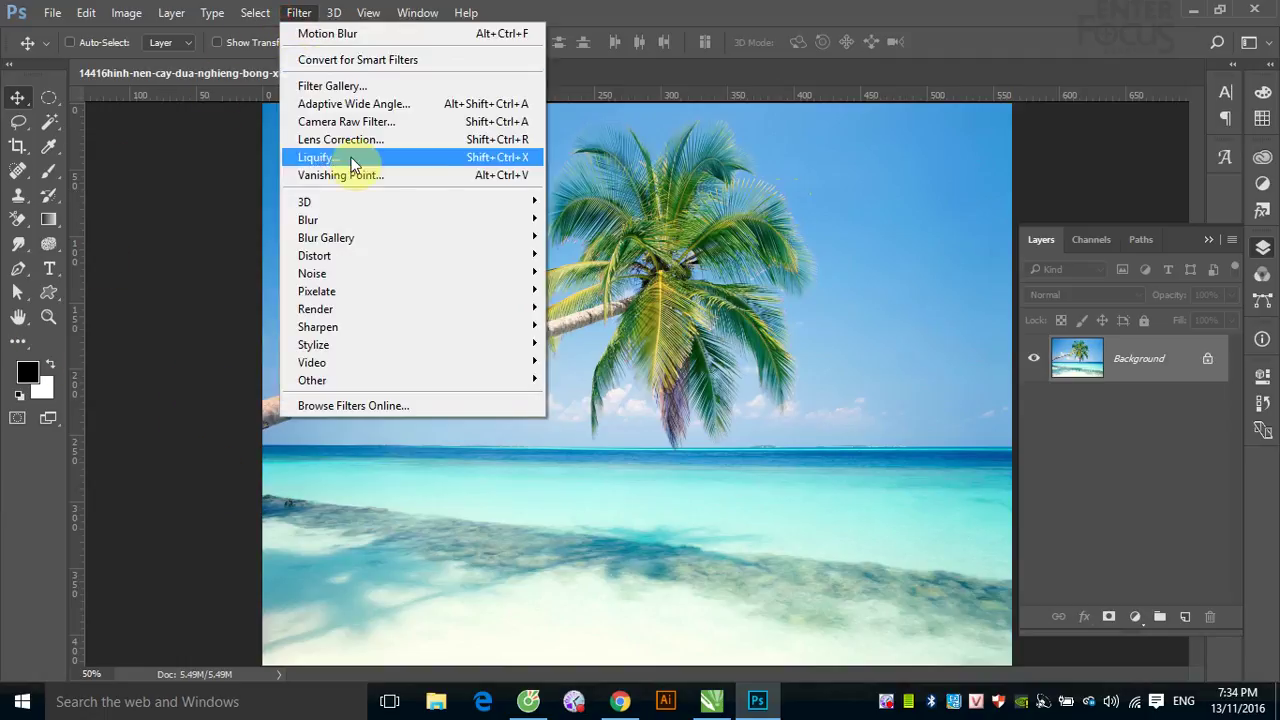
click(371, 86)
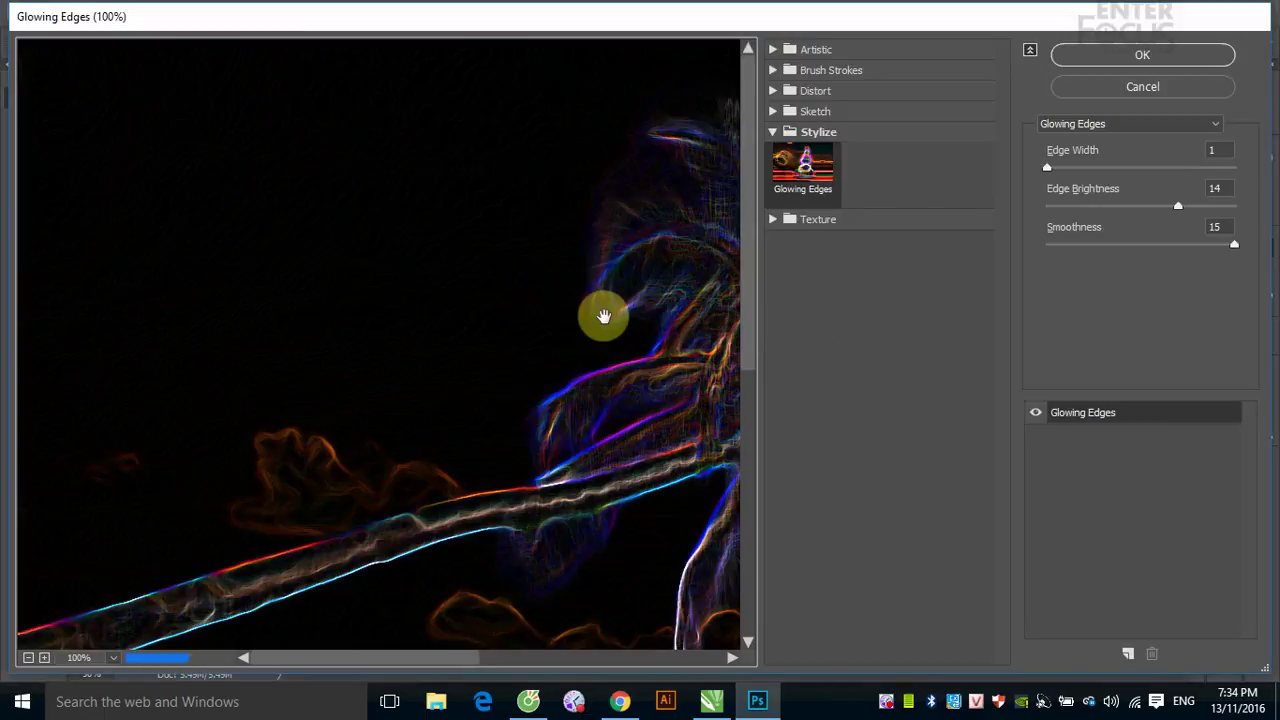
click(820, 112)
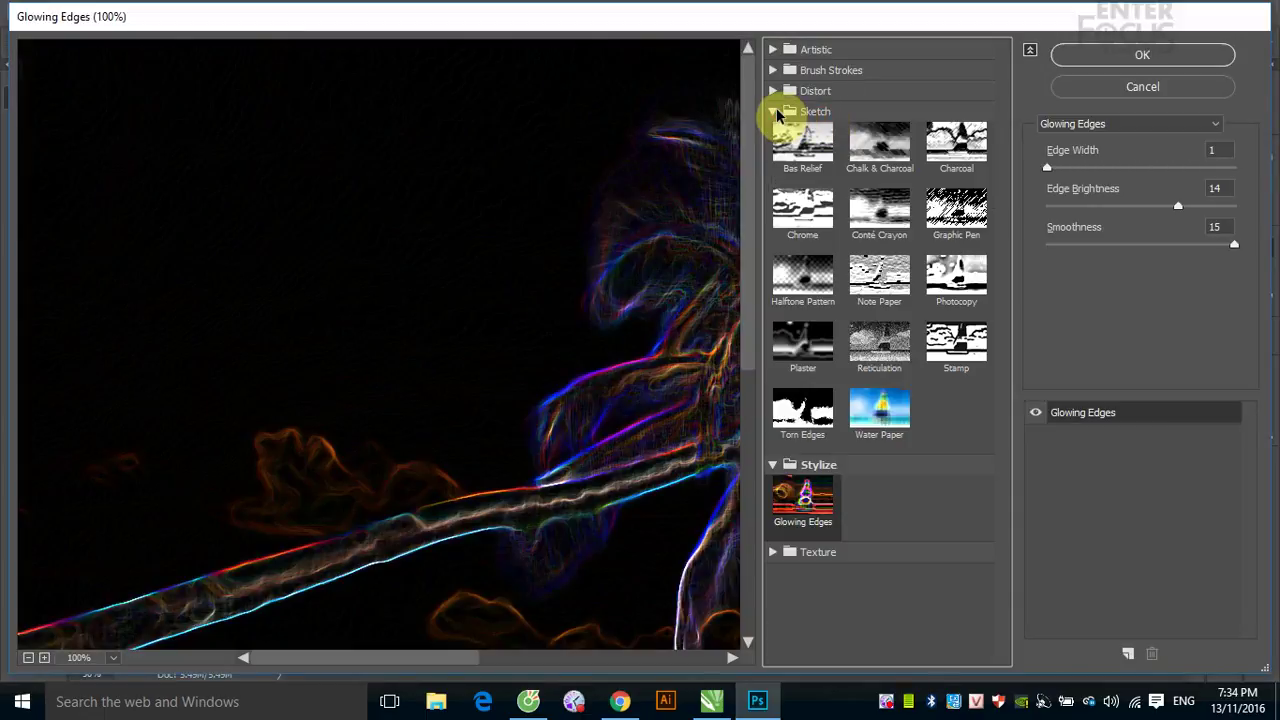
click(793, 139)
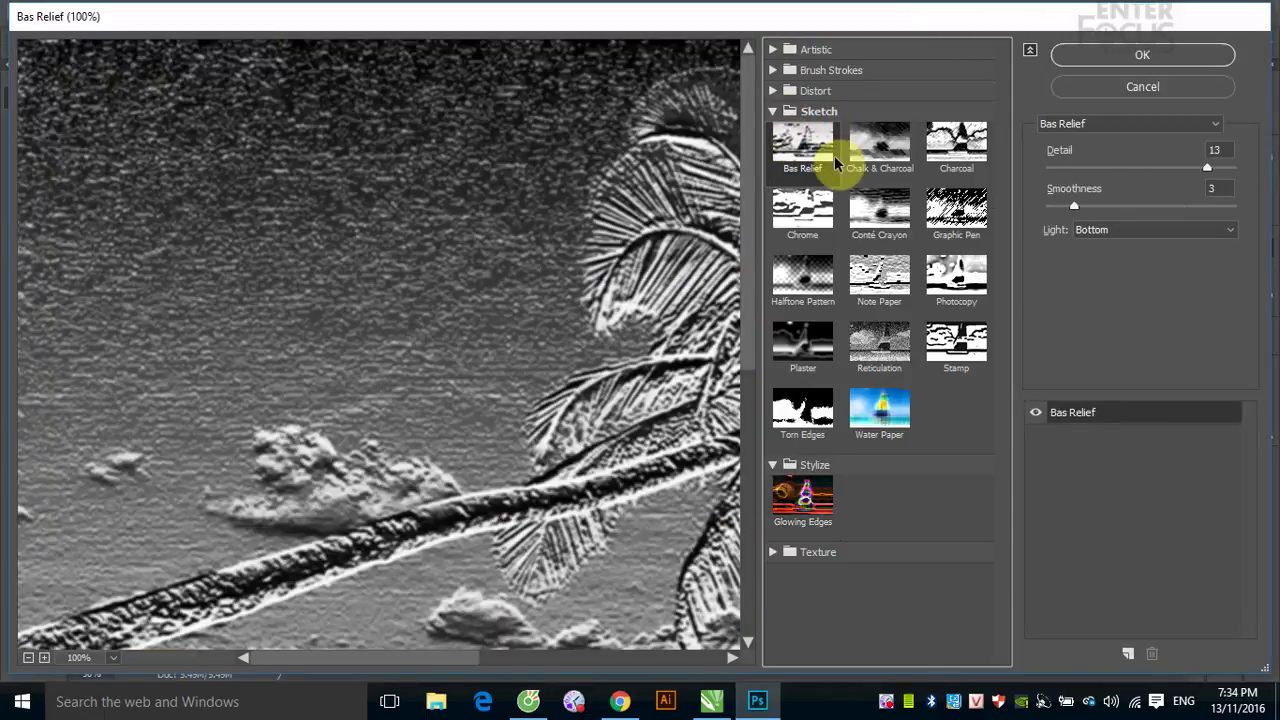
key(ctrl+minus)
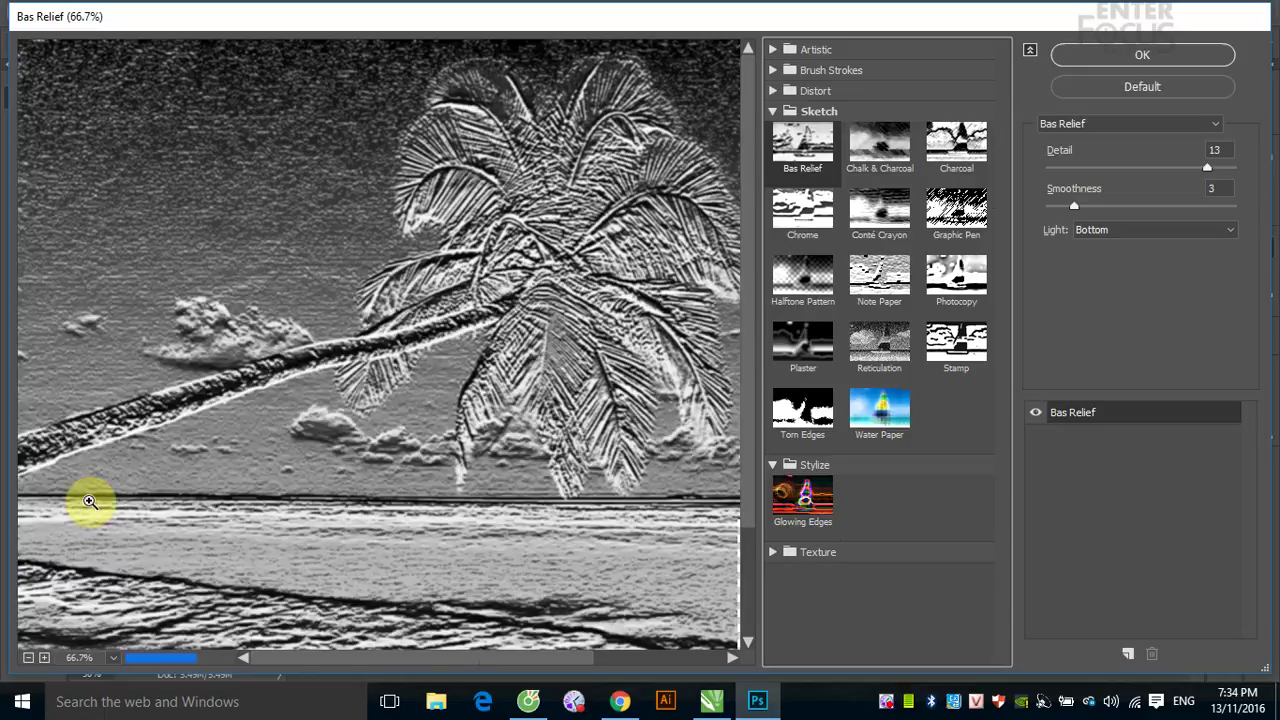
key(ctrl+minus)
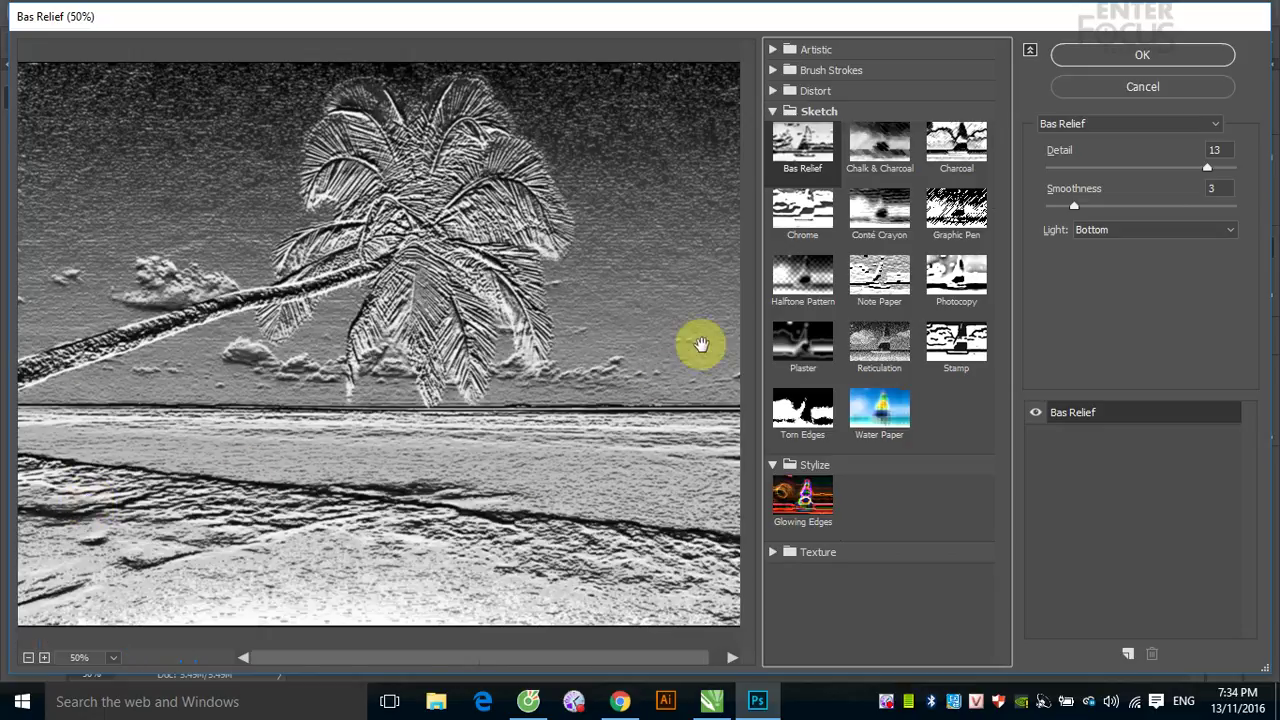
- Preview the grey Sketch filters from Chalk & Charcoal through Reticulation and Plaster, then close the gallery
click(872, 150)
click(940, 150)
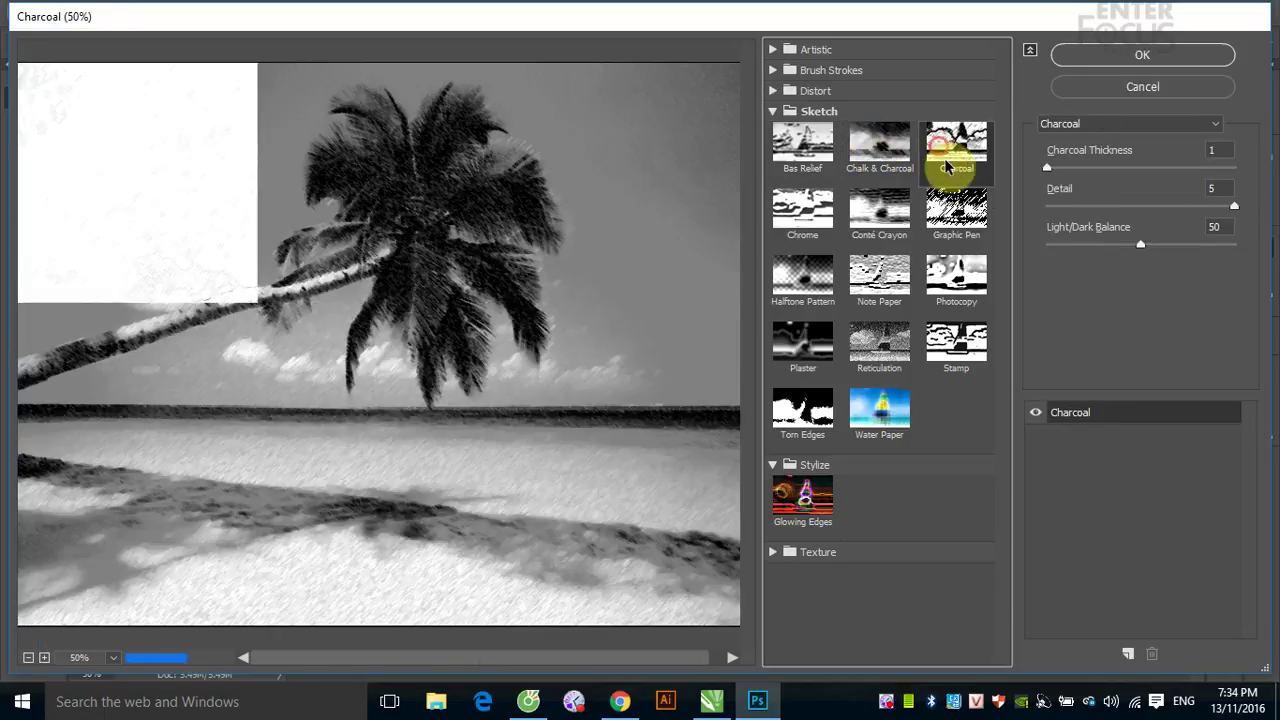
click(952, 212)
click(887, 210)
click(802, 207)
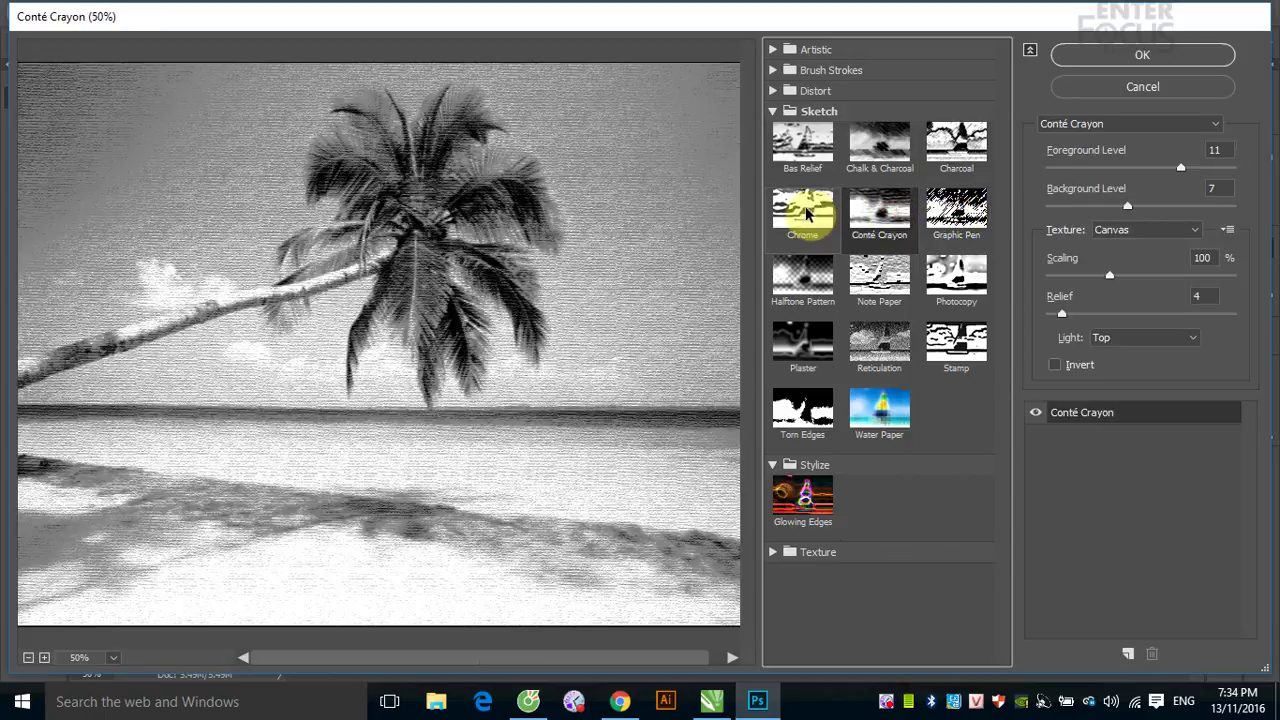
click(802, 272)
click(877, 290)
click(945, 275)
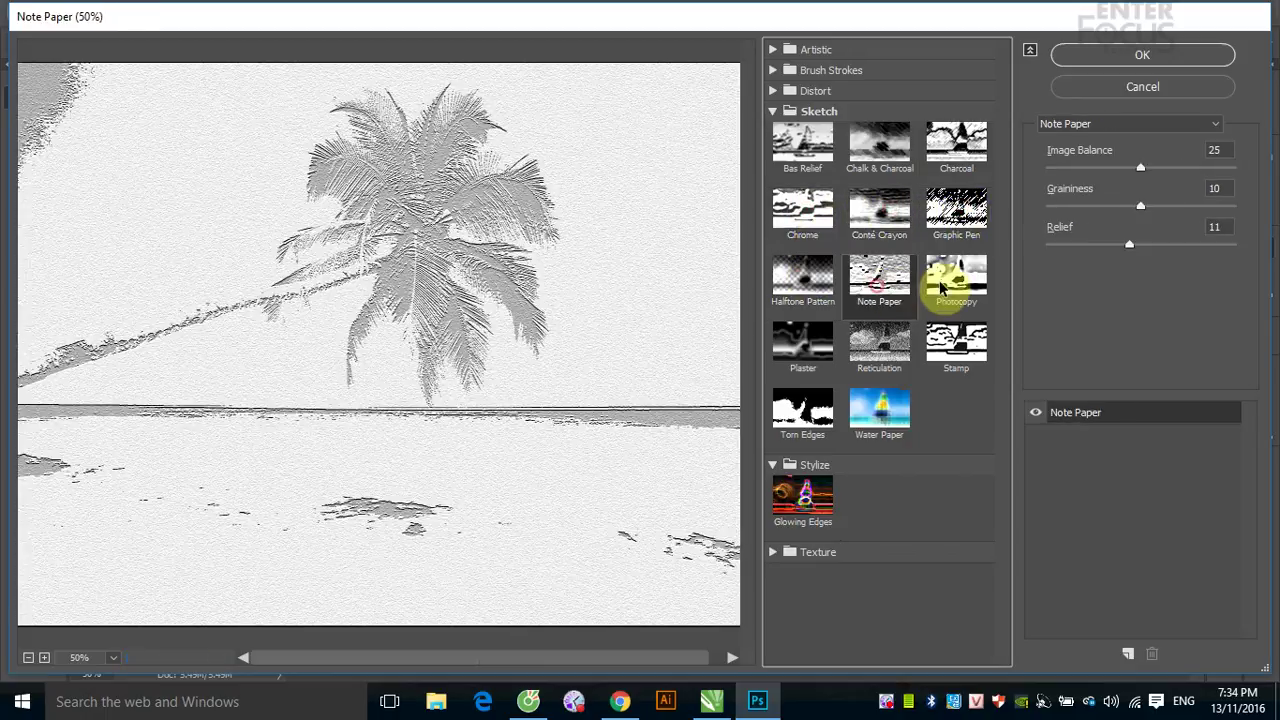
click(957, 335)
click(900, 345)
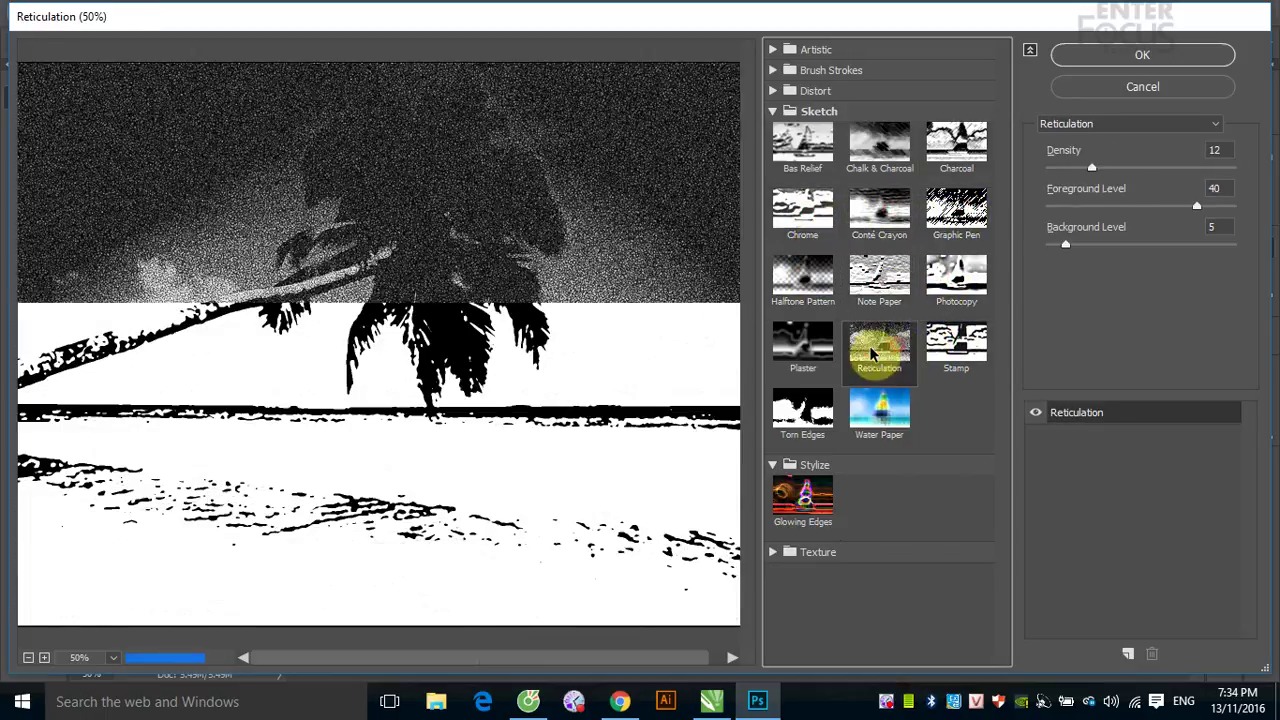
click(820, 350)
click(1150, 88)
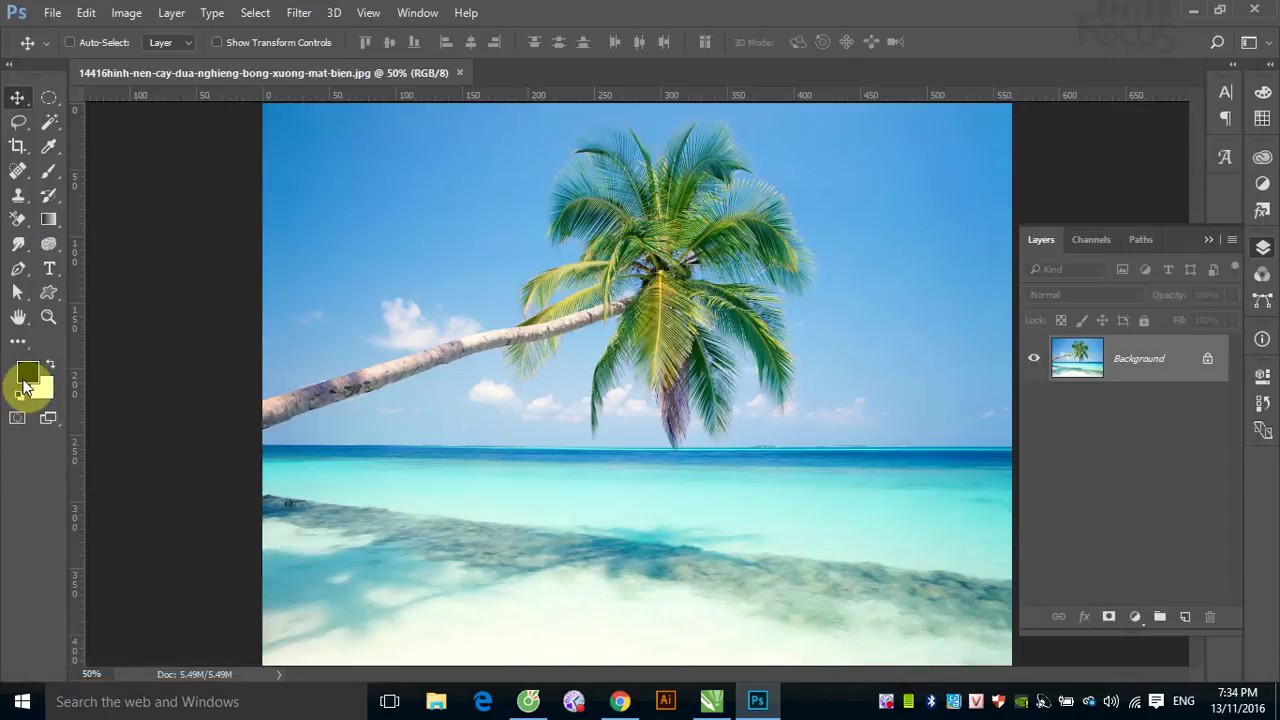
- Set the foreground colour to bright red
click(27, 373)
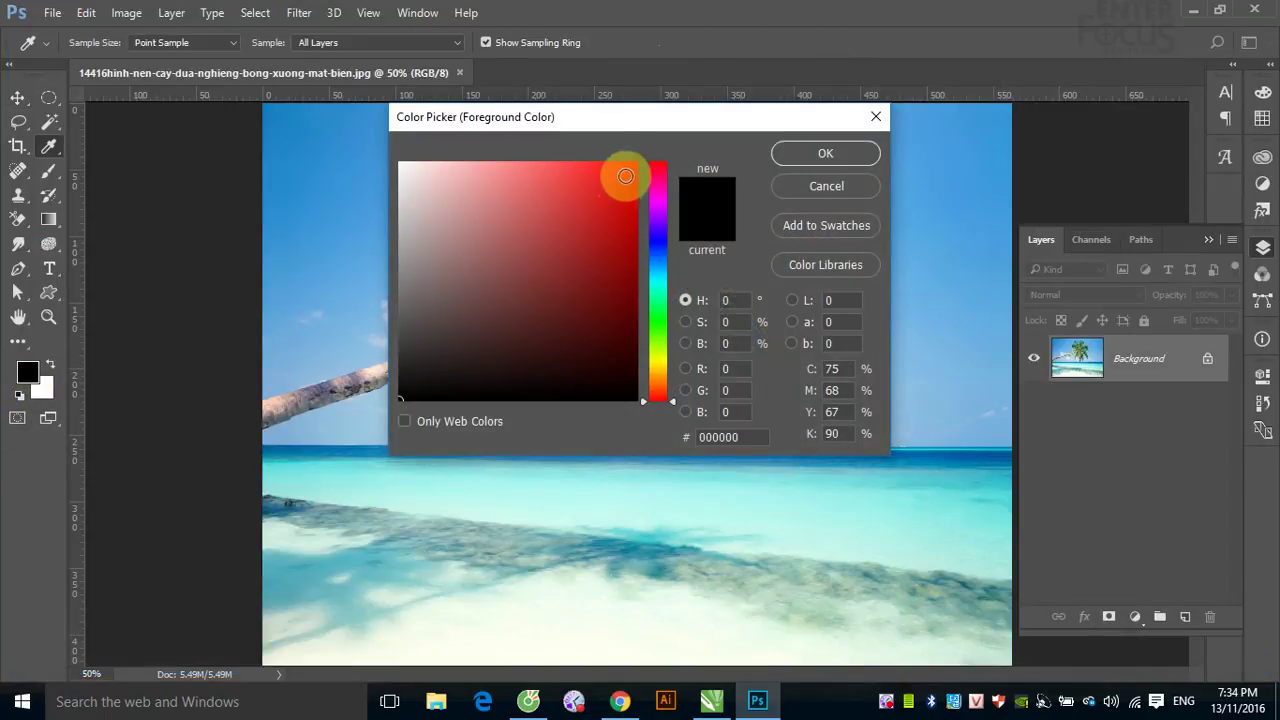
click(634, 163)
click(823, 154)
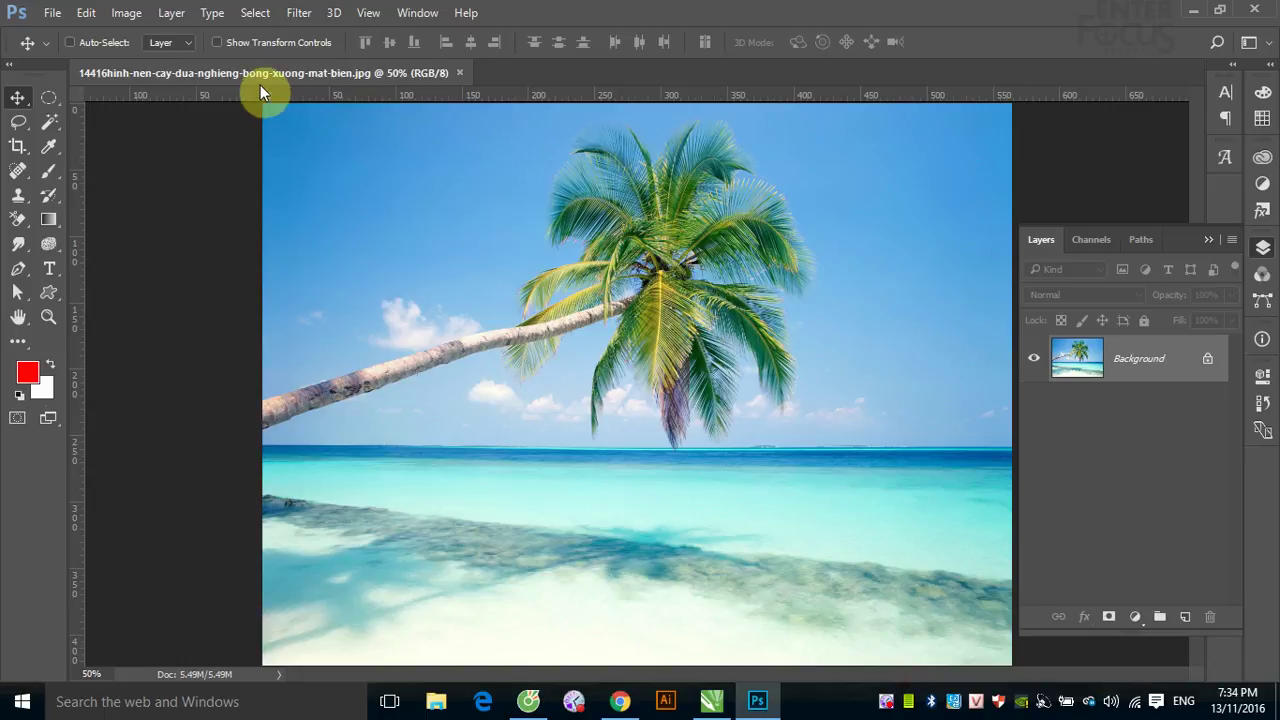
- Preview Sketch > Bas Relief in the Filter Gallery, zoomed out to show the whole photo
click(298, 12)
click(337, 90)
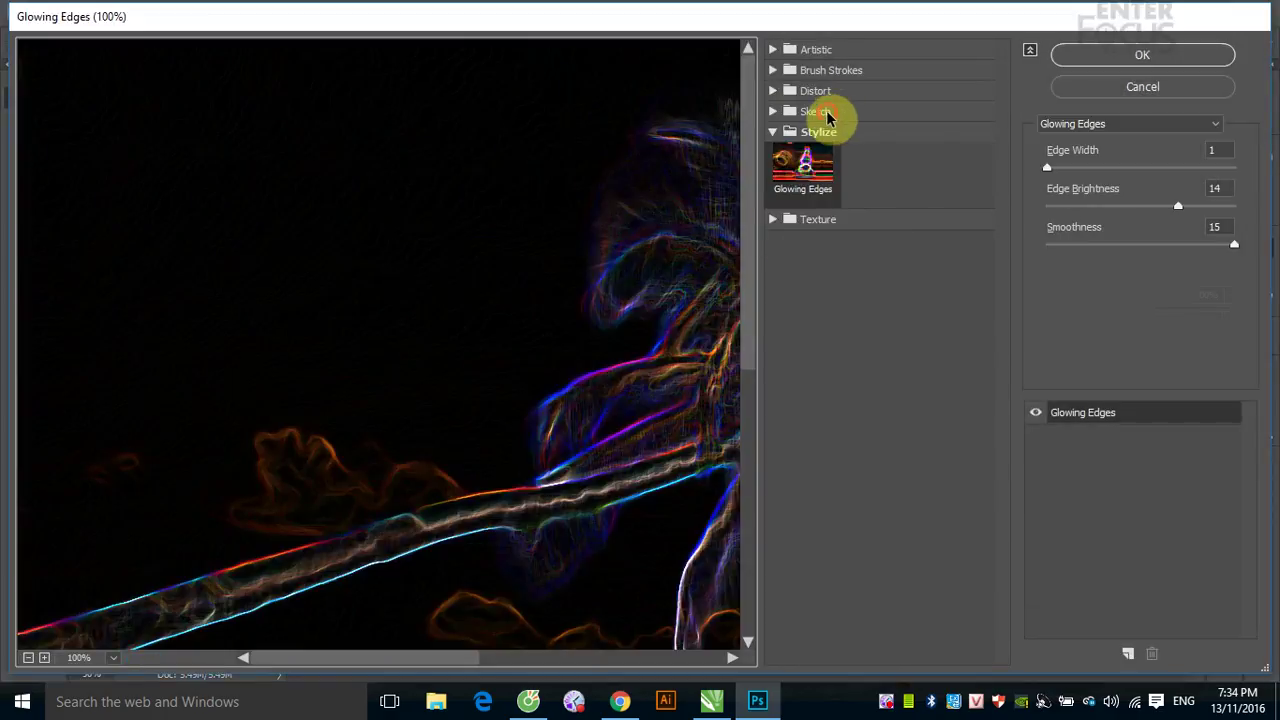
click(830, 112)
click(815, 155)
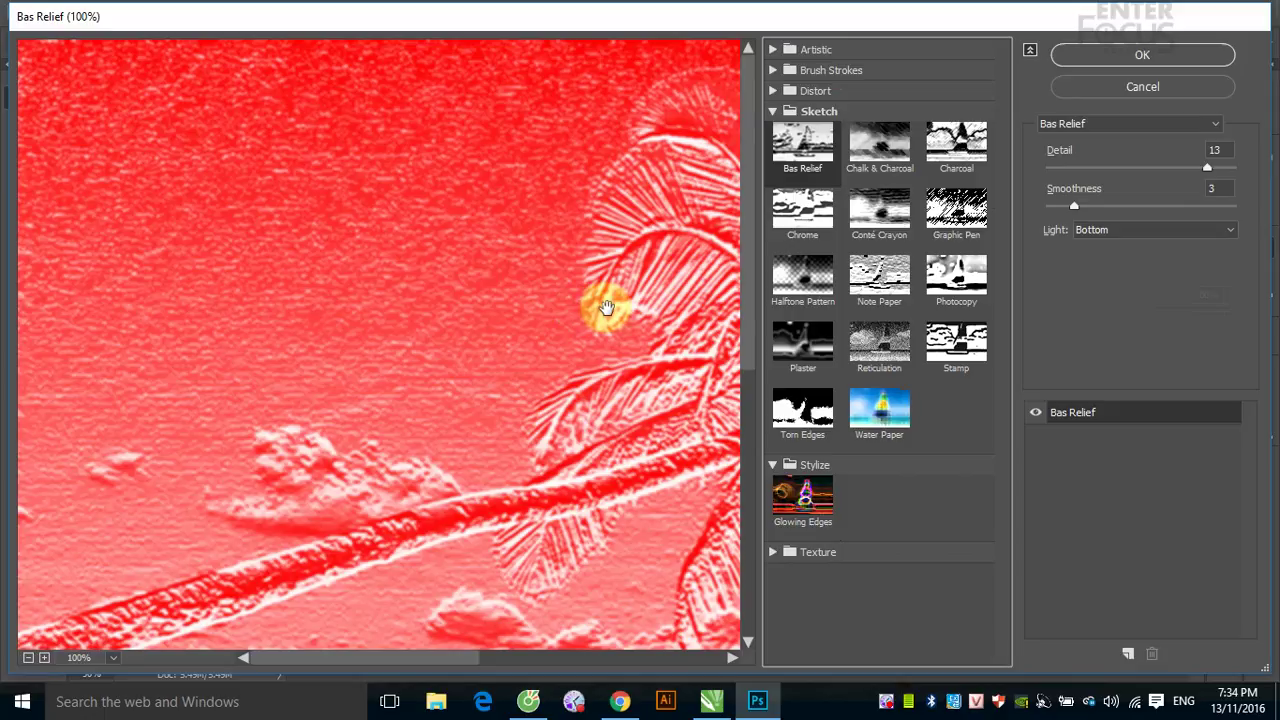
alt+click(607, 308)
alt+click(607, 308)
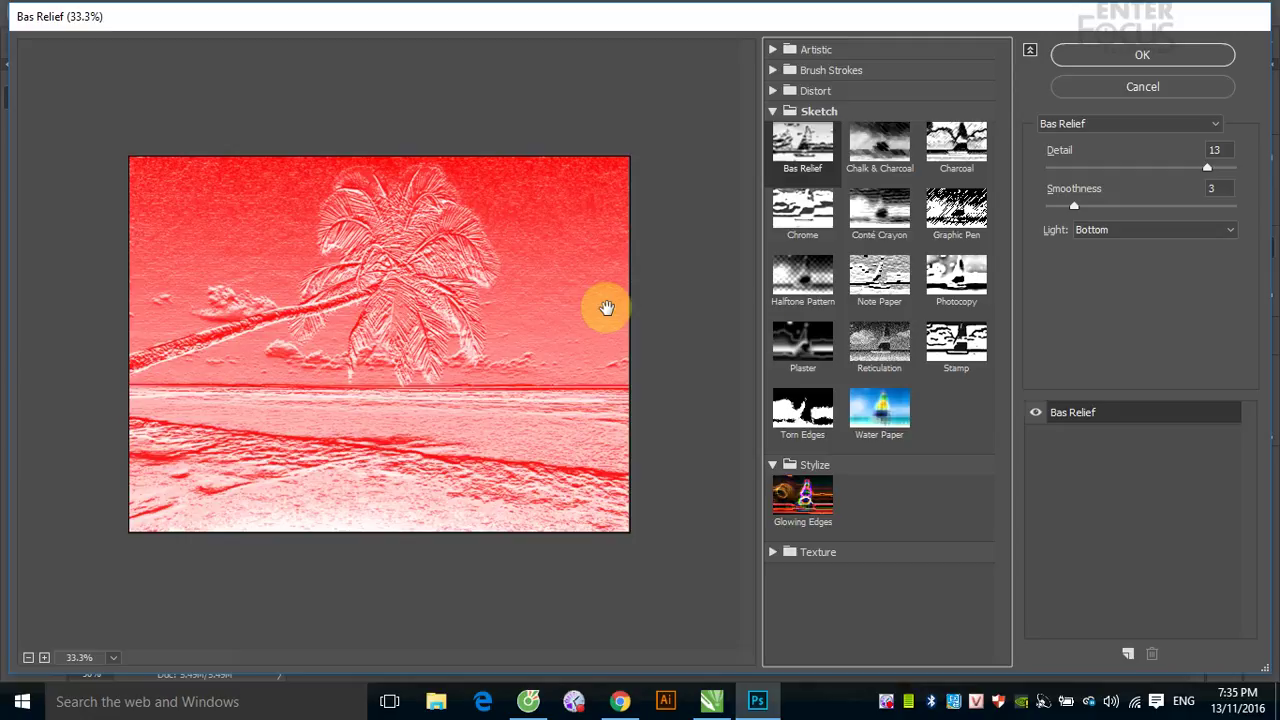
- Set Bas Relief Detail to 13 and Smoothness to 3
drag(1207, 168, 1042, 171)
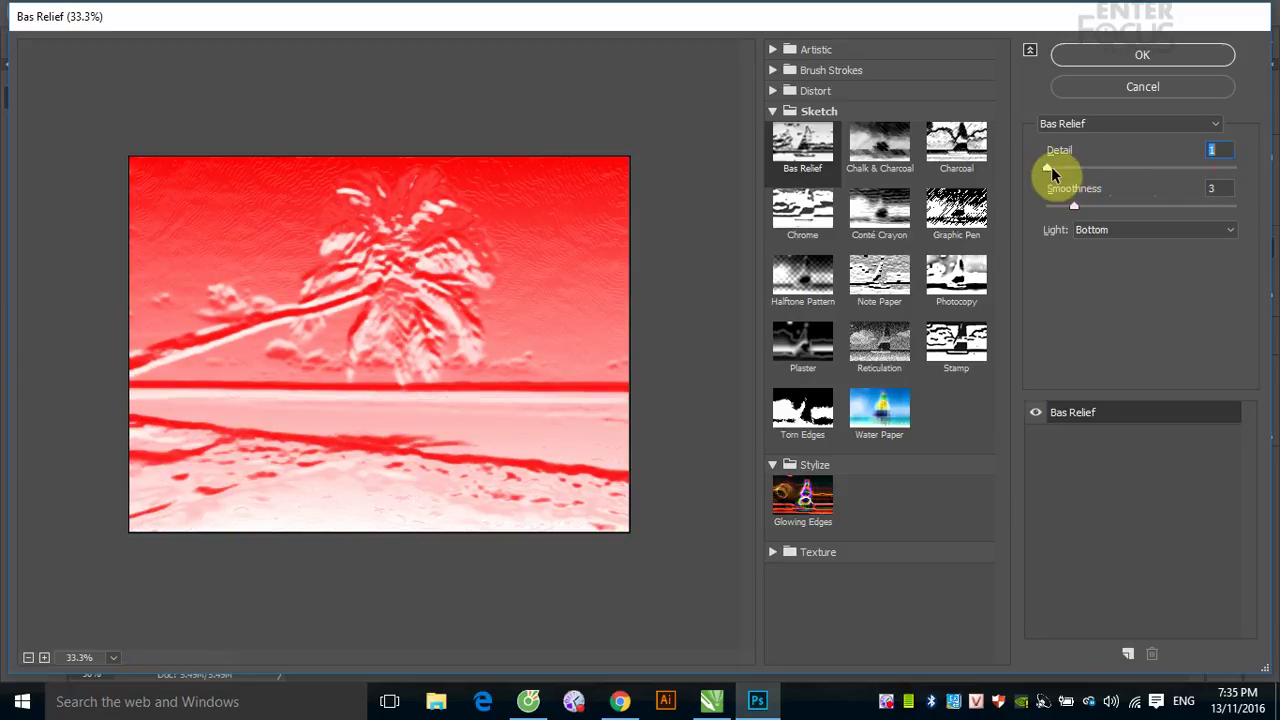
drag(1052, 174, 1210, 174)
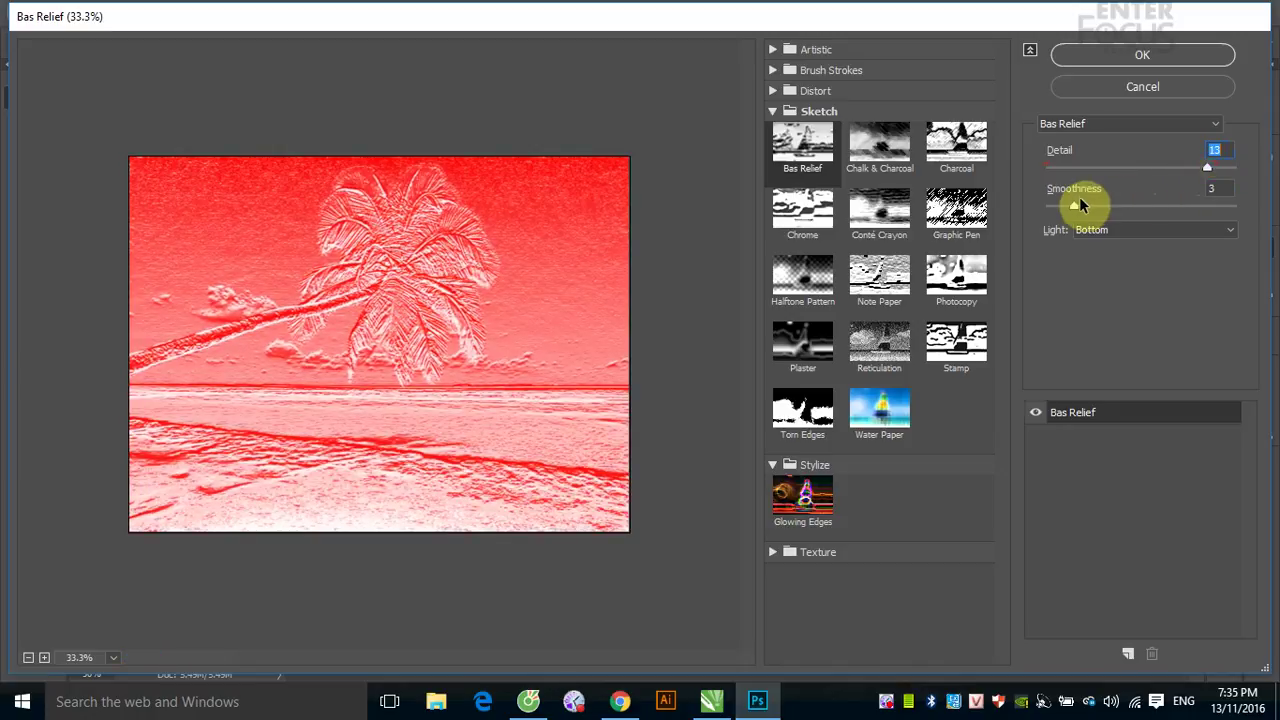
mouse_move(1074, 206)
mouse_down()
mouse_move(1180, 208)
mouse_move(1066, 205)
mouse_up()
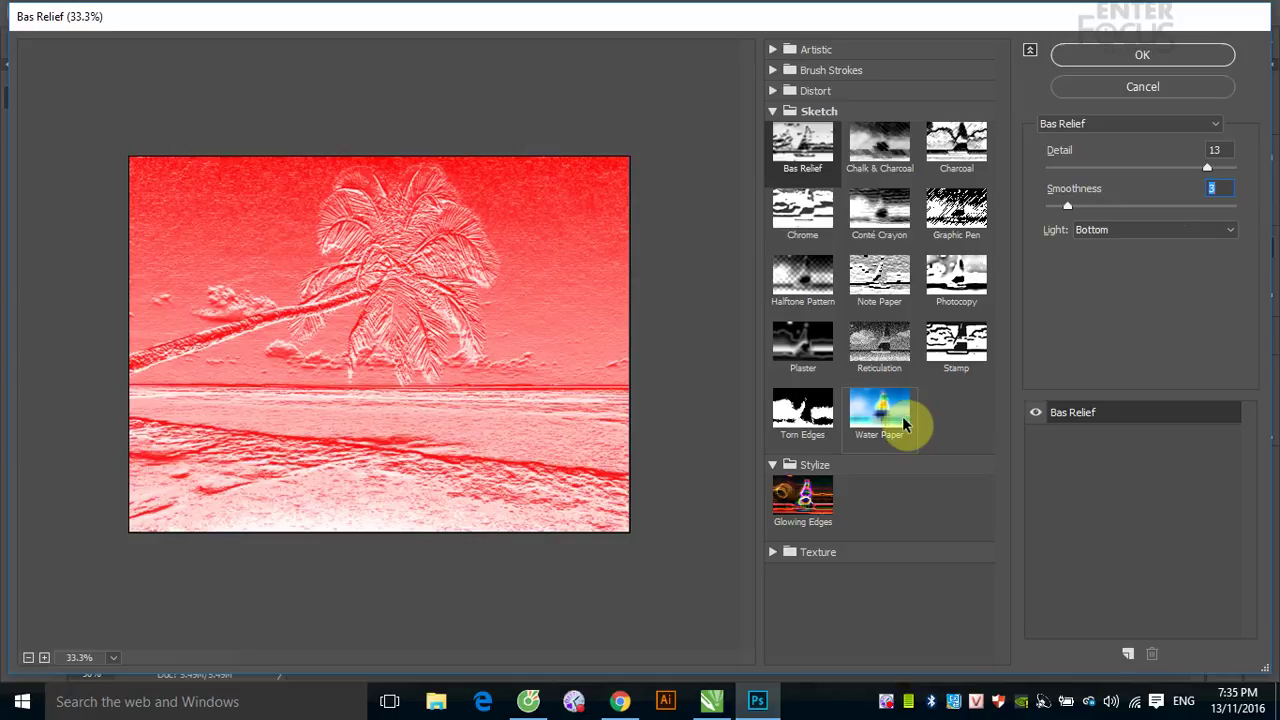
- Switch to Graphic Pen with Stroke Length 12 and Light/Dark Balance 48
click(960, 218)
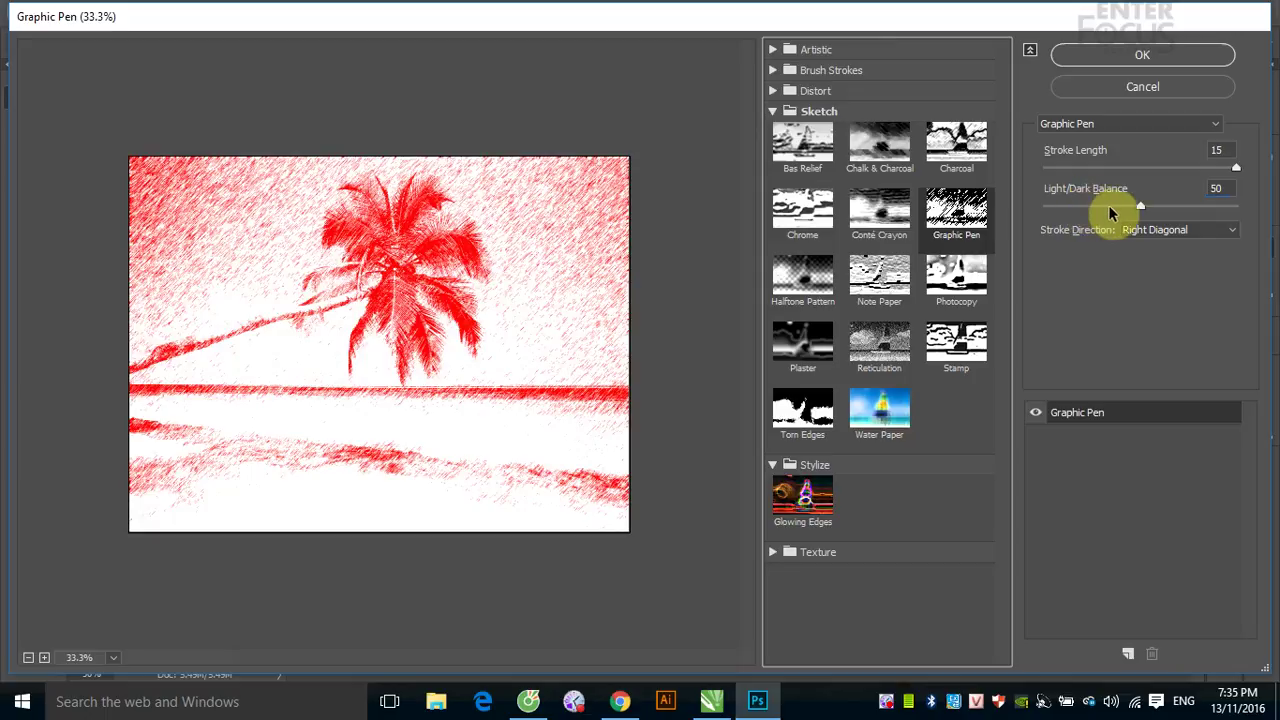
mouse_move(1140, 206)
mouse_down()
mouse_move(1059, 208)
mouse_move(1246, 215)
mouse_up()
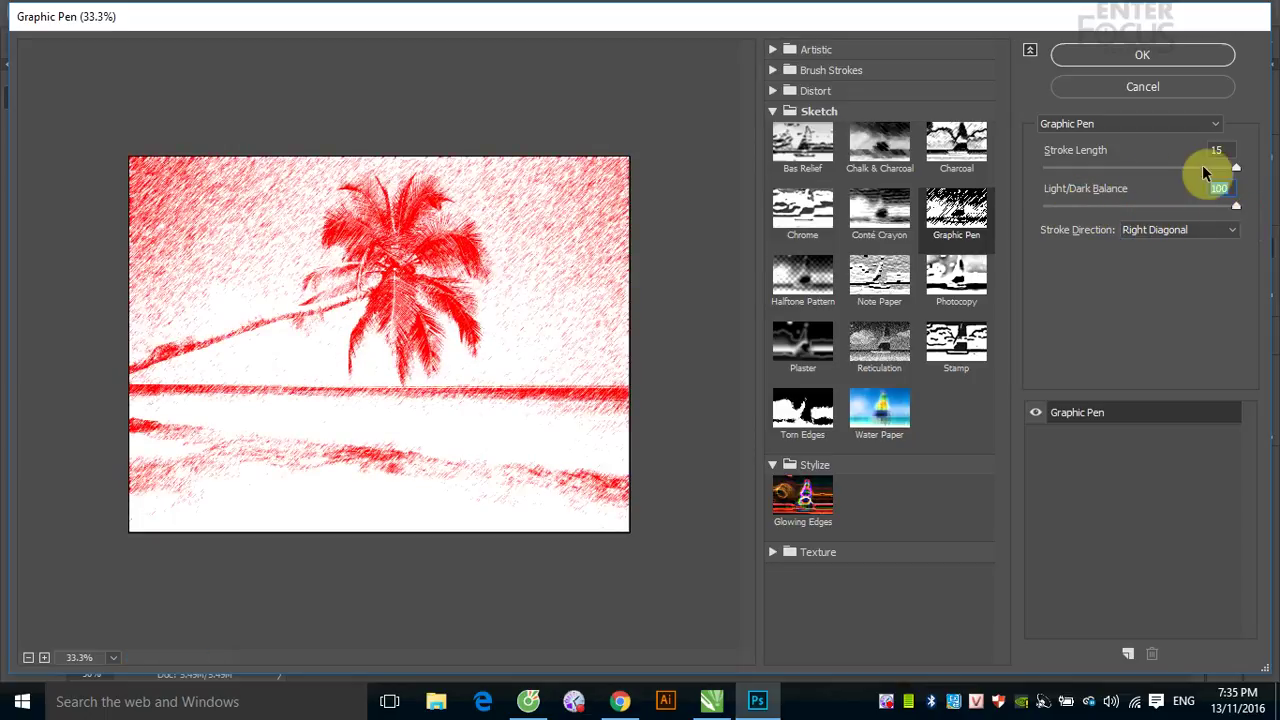
drag(1236, 168, 1104, 189)
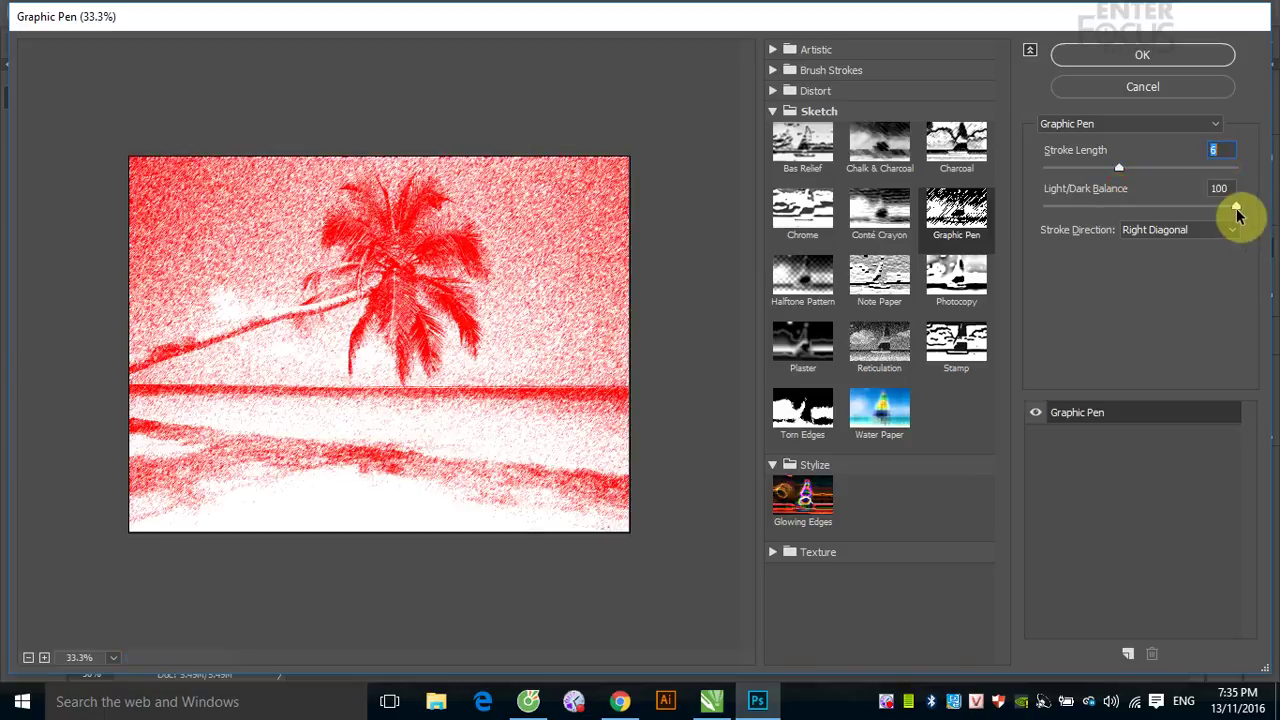
drag(1236, 215, 1136, 215)
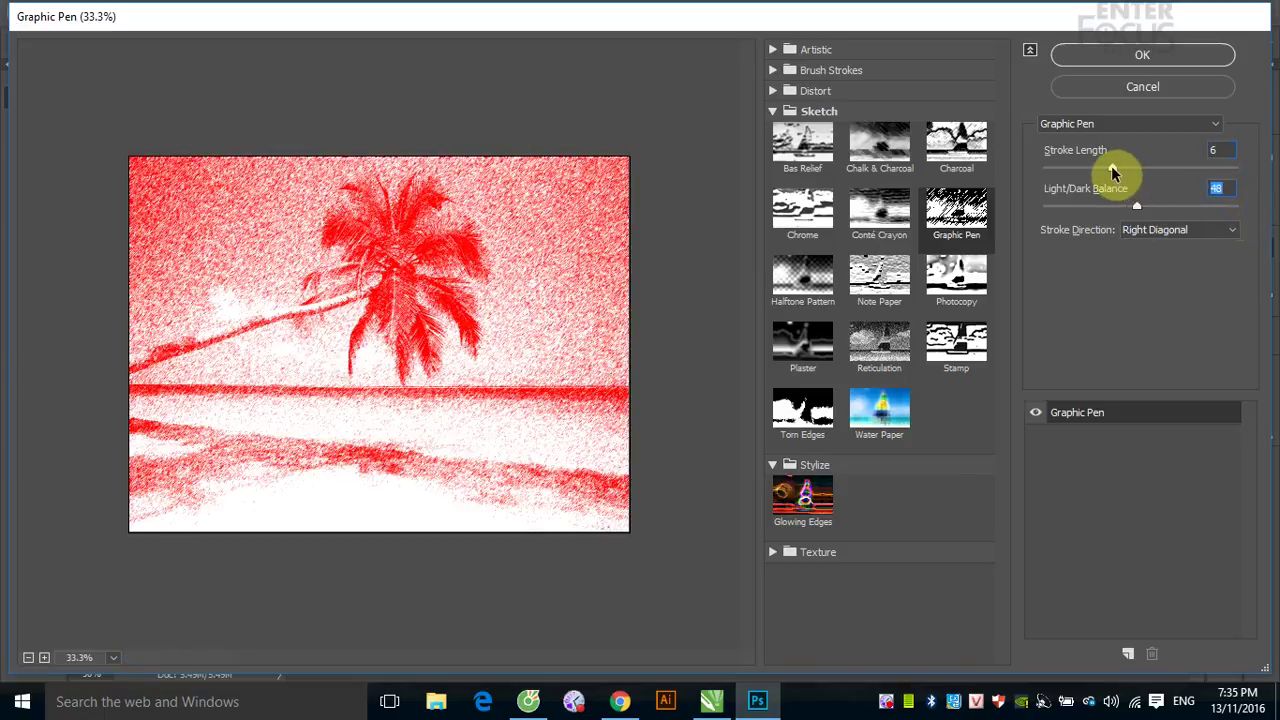
drag(1113, 168, 1198, 168)
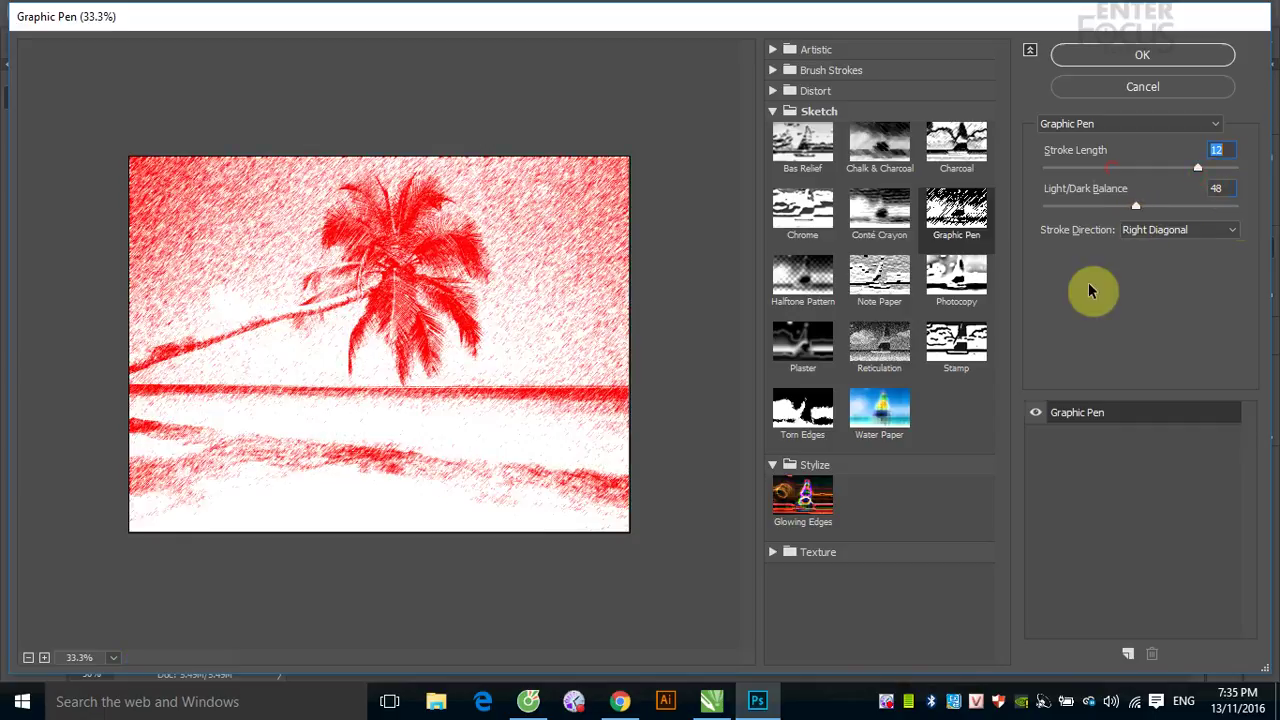
- Try horizontal, left diagonal and vertical stroke directions, then switch to Water Paper
click(1230, 234)
click(1212, 264)
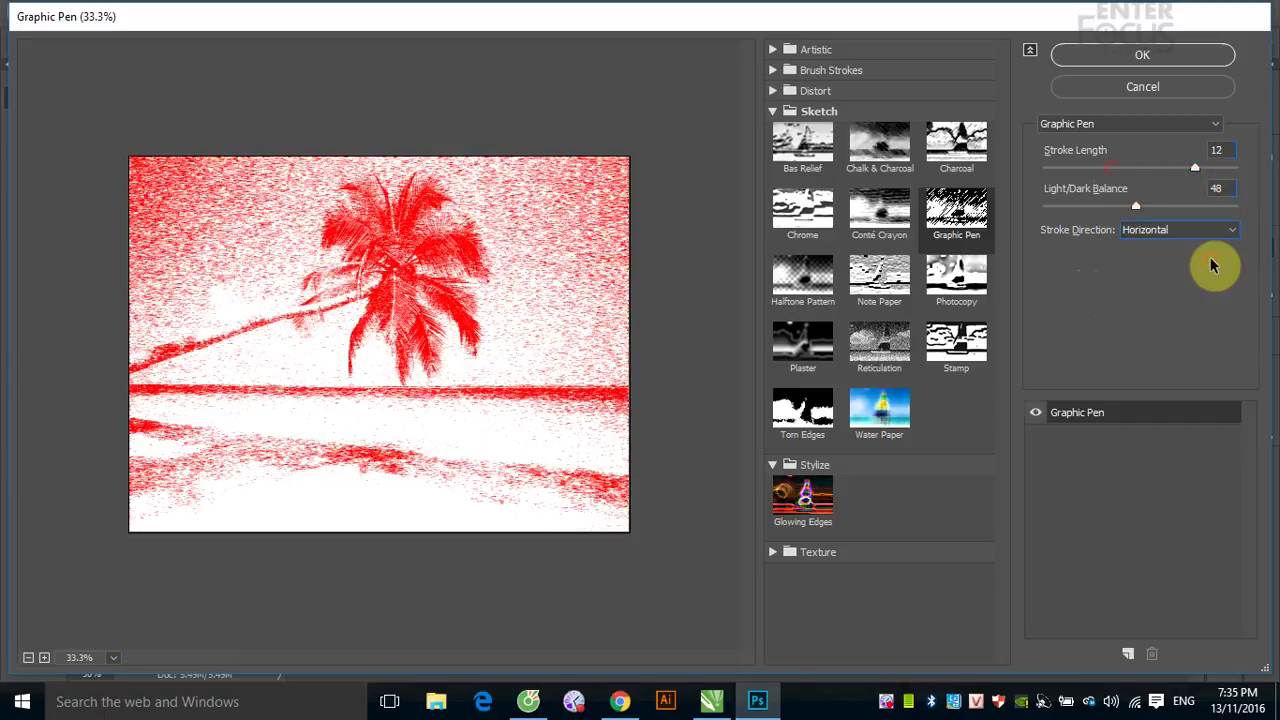
click(1232, 230)
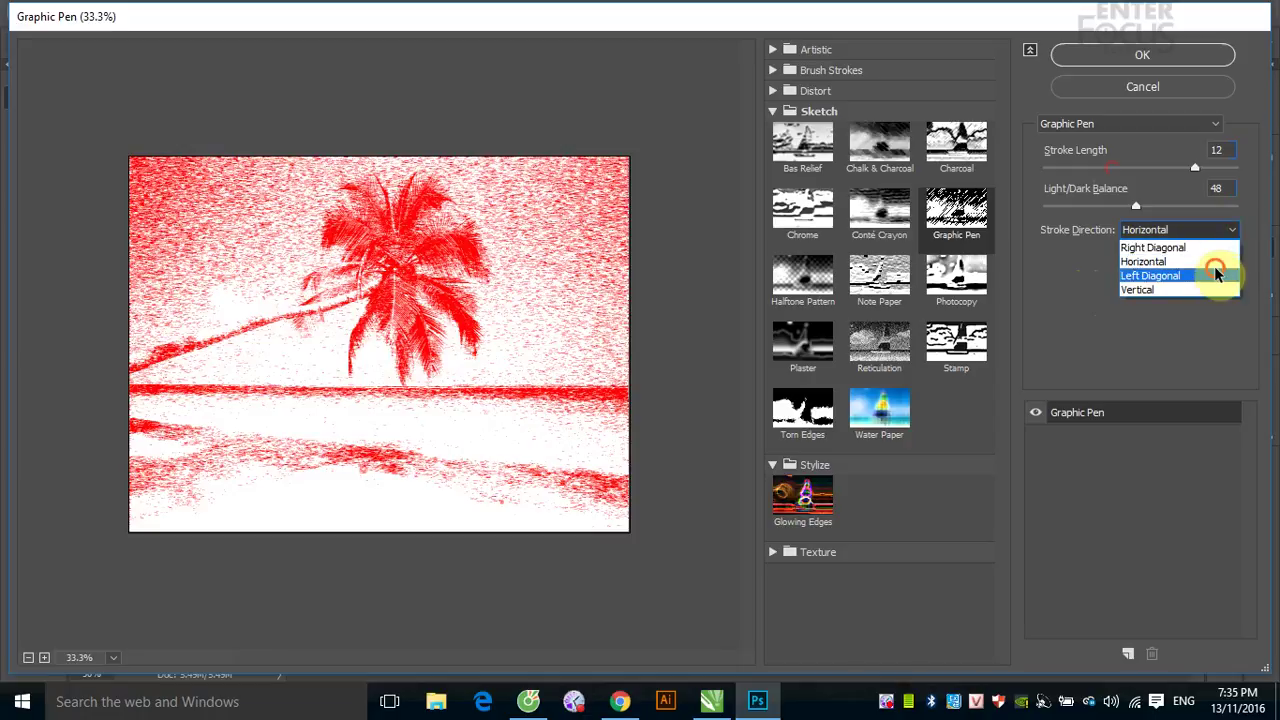
click(1217, 275)
click(1232, 232)
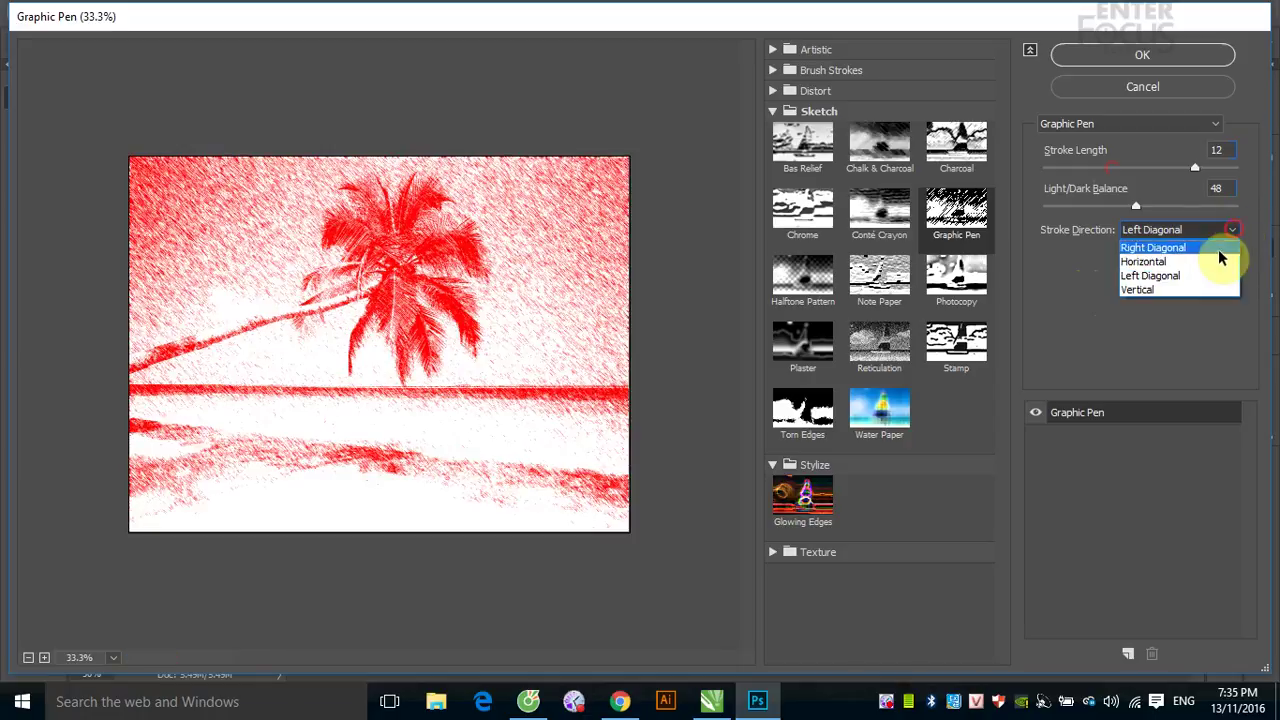
click(1195, 288)
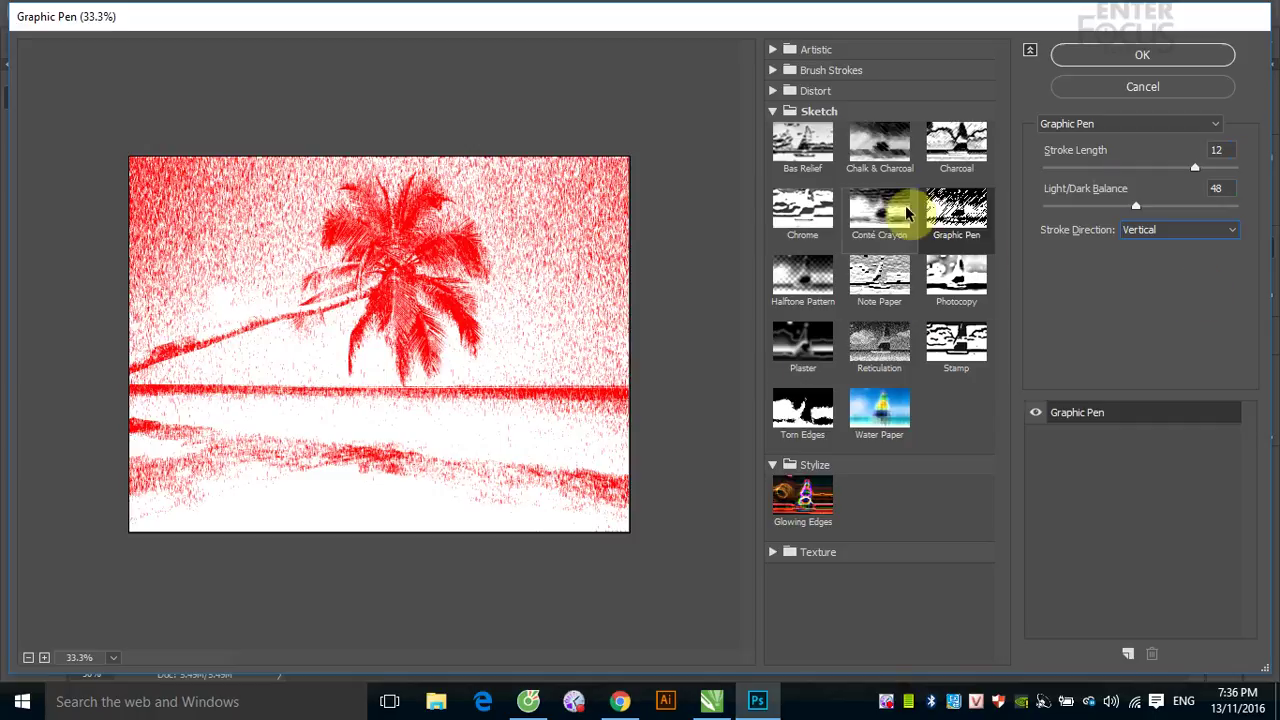
click(872, 415)
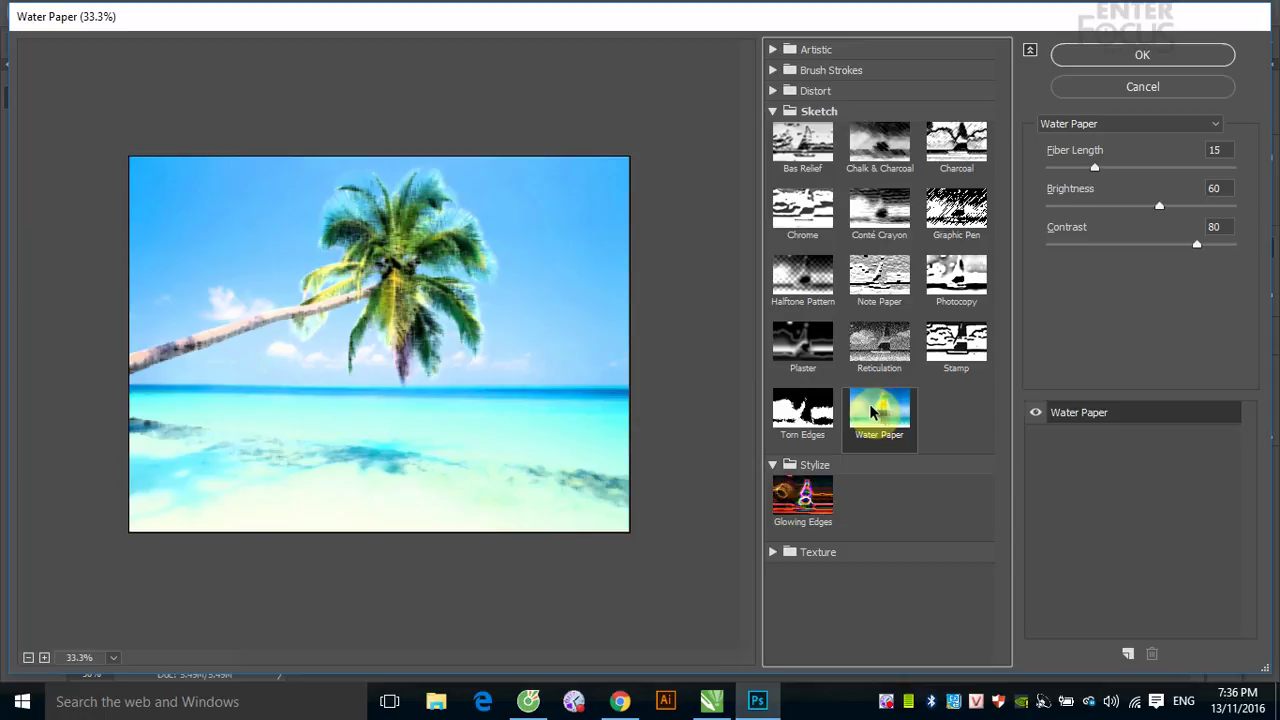
- Zoom the preview to 50% and switch the effect to Sketch > Note Paper
key(ctrl+plus)
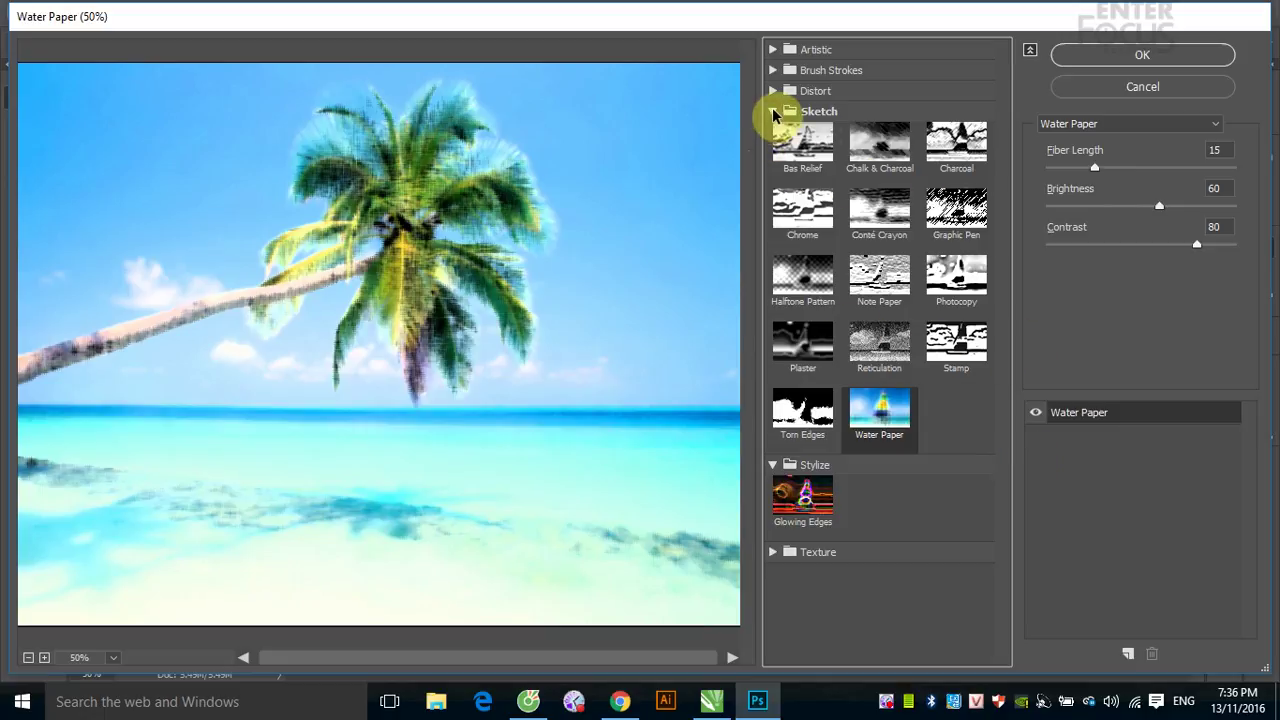
click(893, 280)
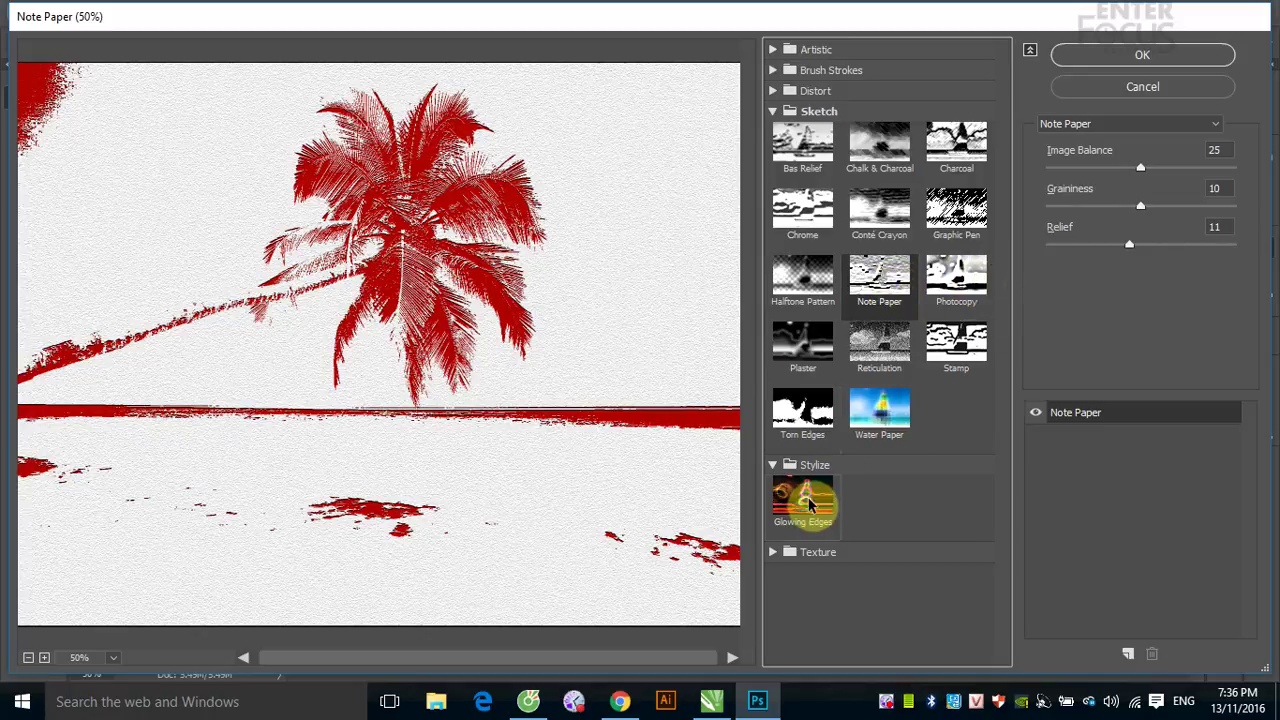
- Preview Stylize > Glowing Edges and zoom the preview back out to 33.3%
click(818, 506)
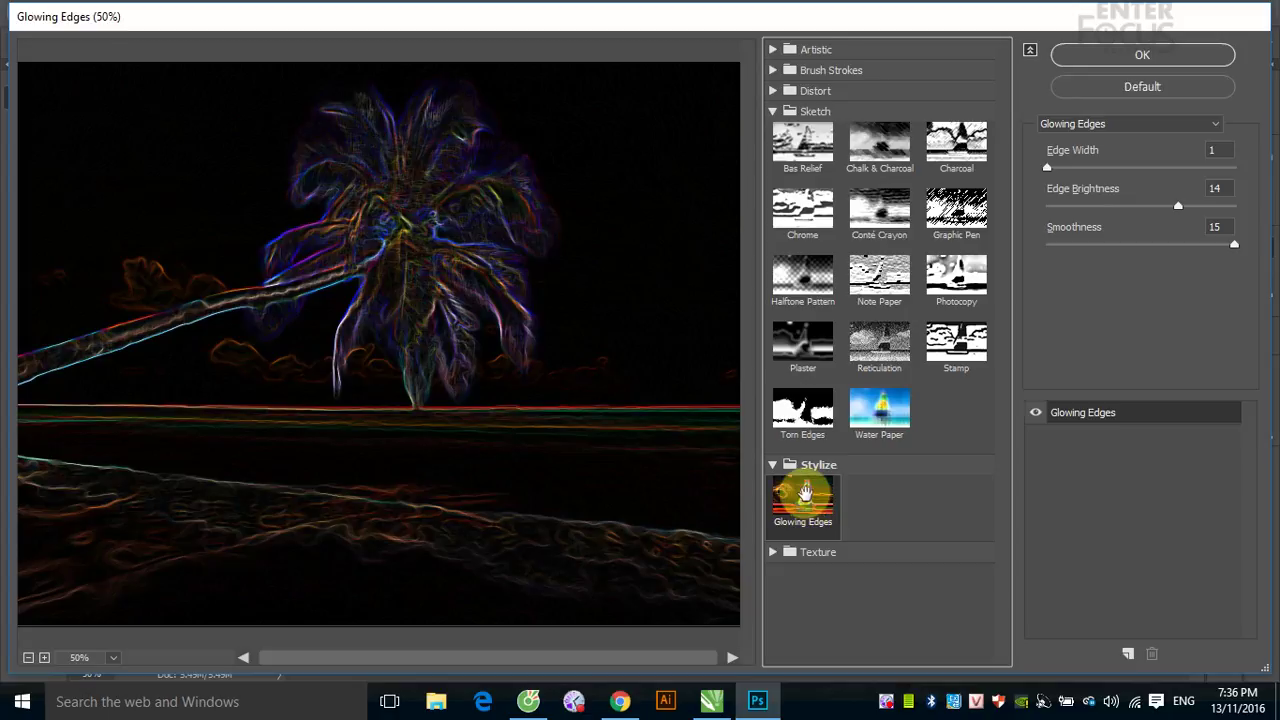
key(ctrl+minus)
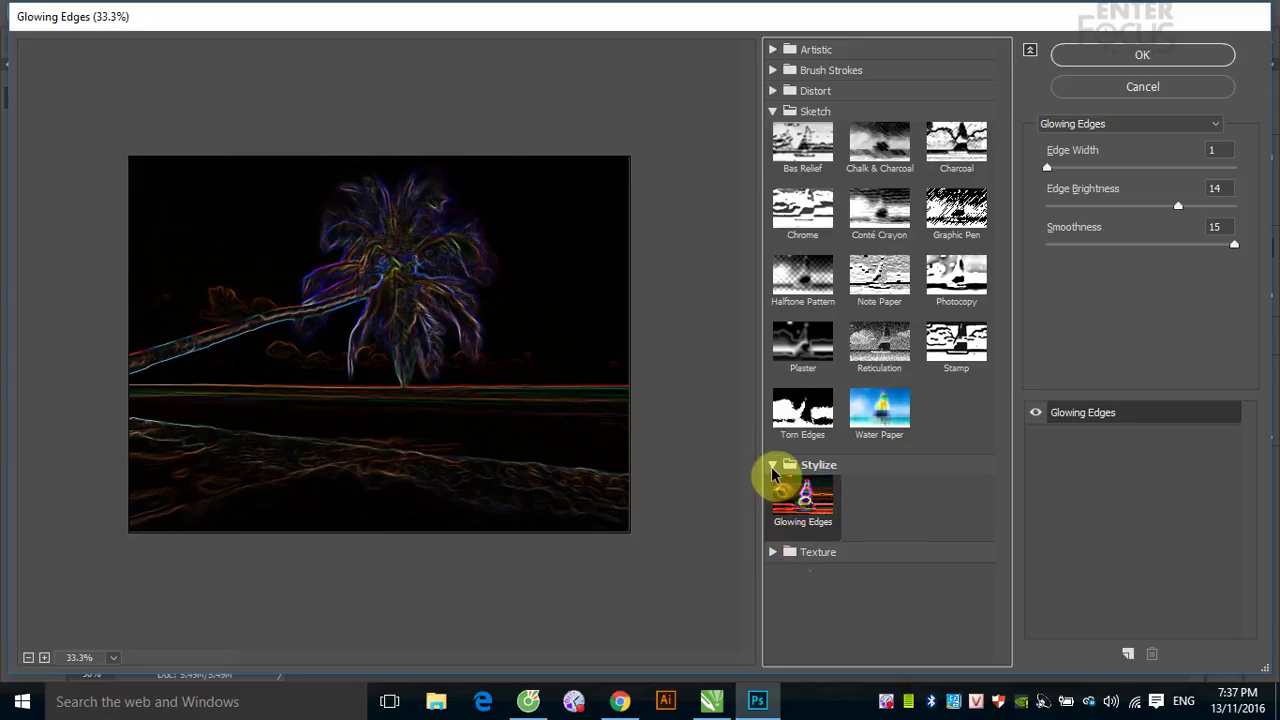
- Compare the Craquelure and Grain textures from the Texture category, settling on Grain
click(773, 465)
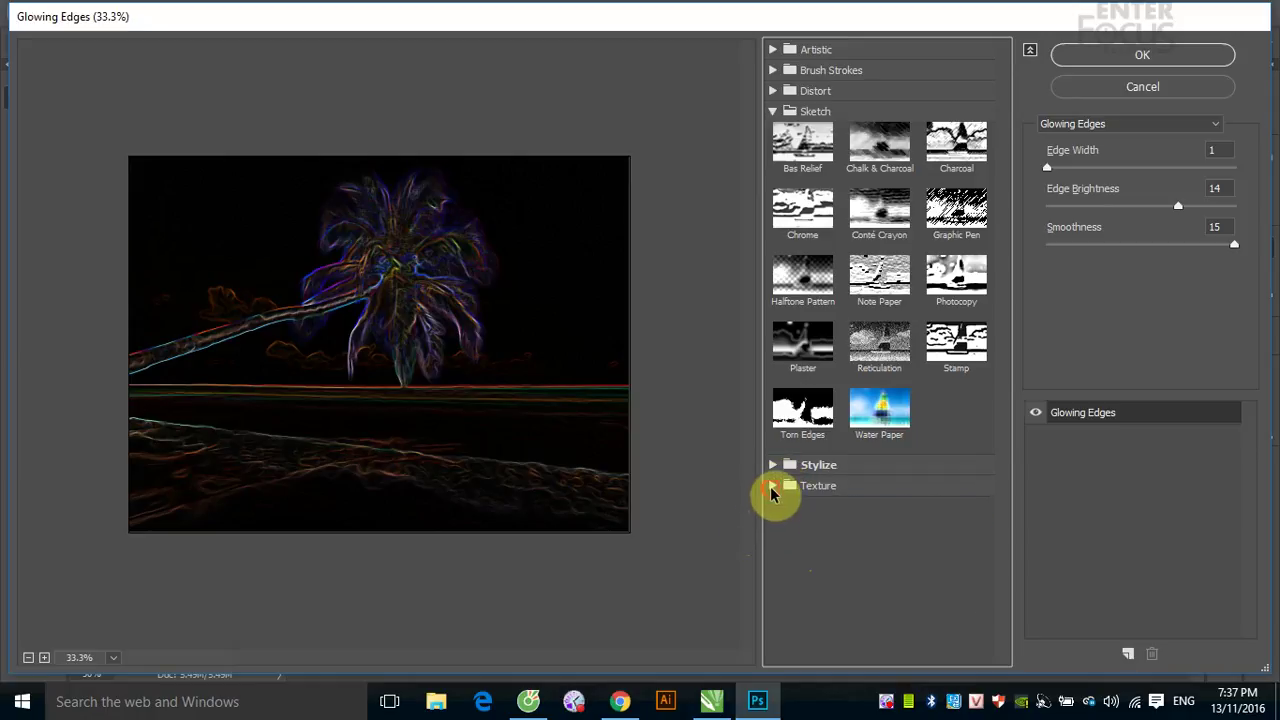
click(772, 487)
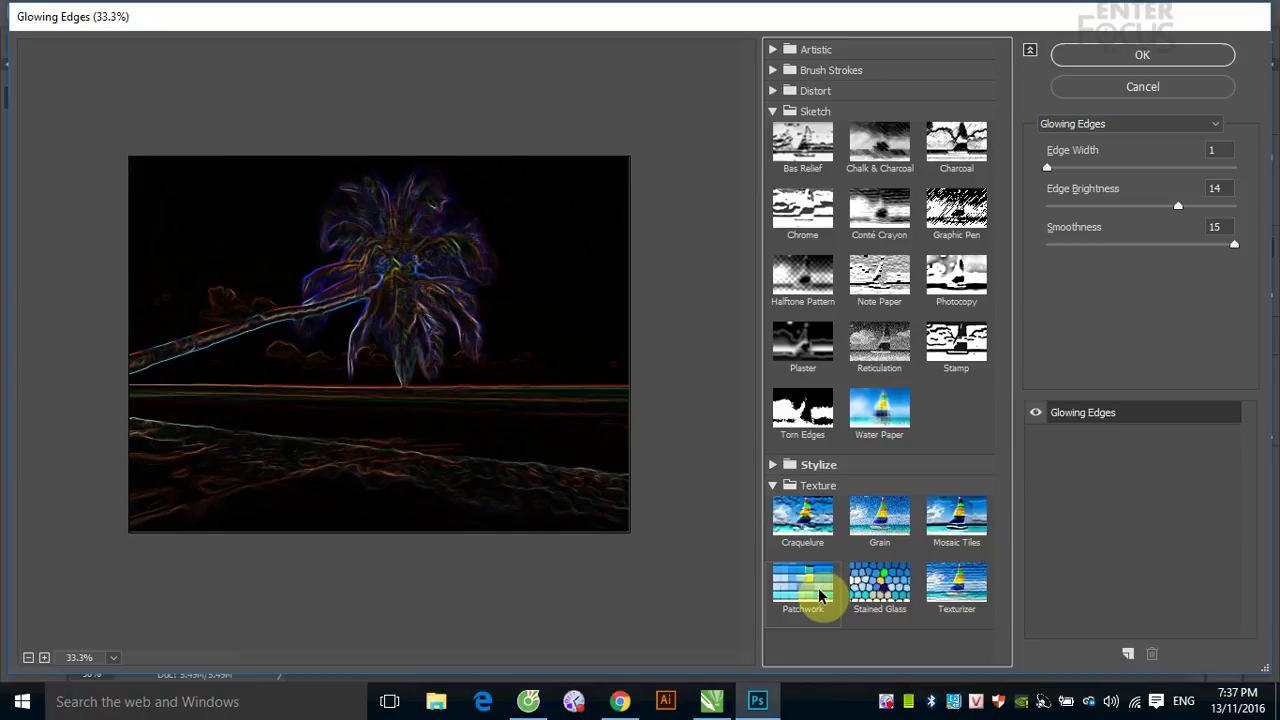
click(818, 523)
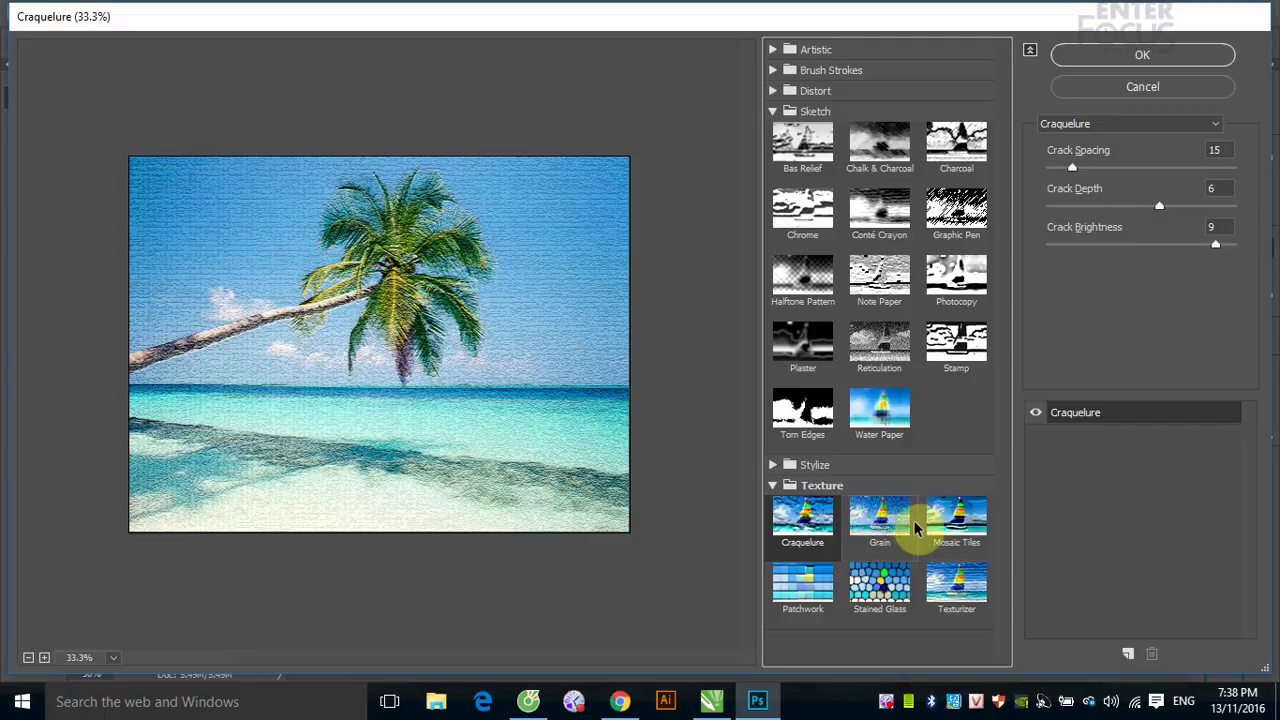
click(908, 520)
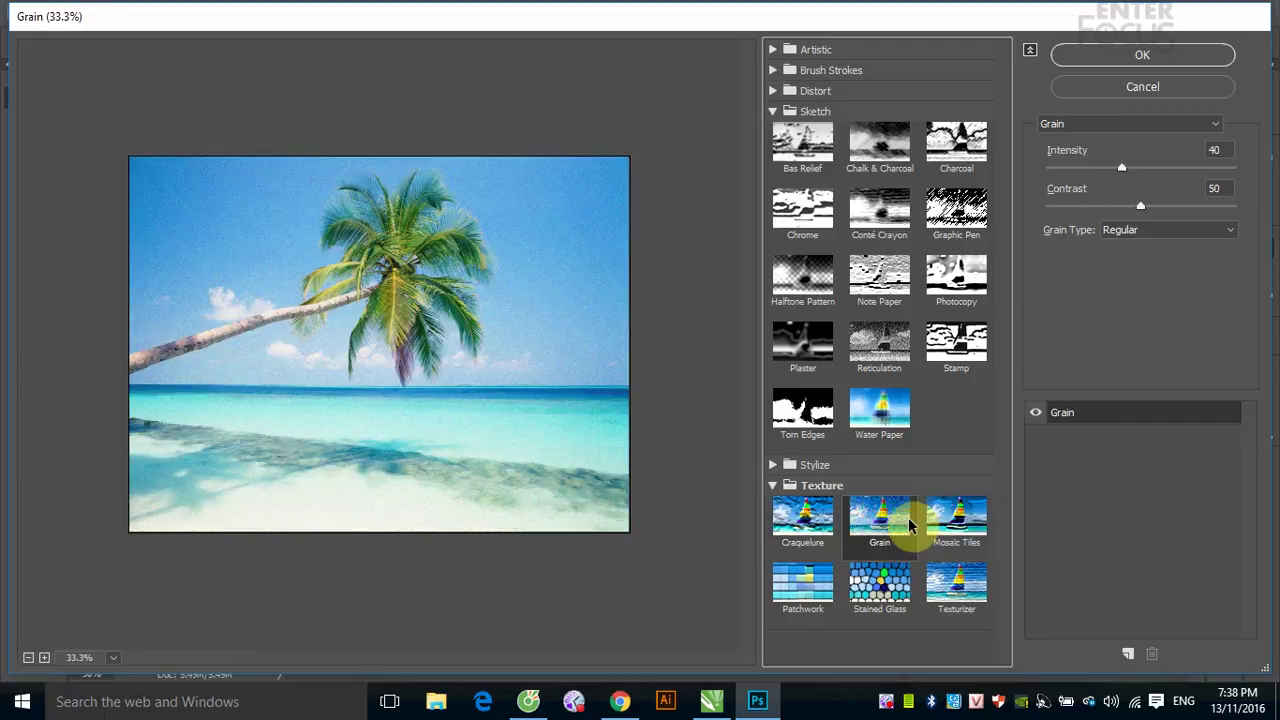
click(808, 518)
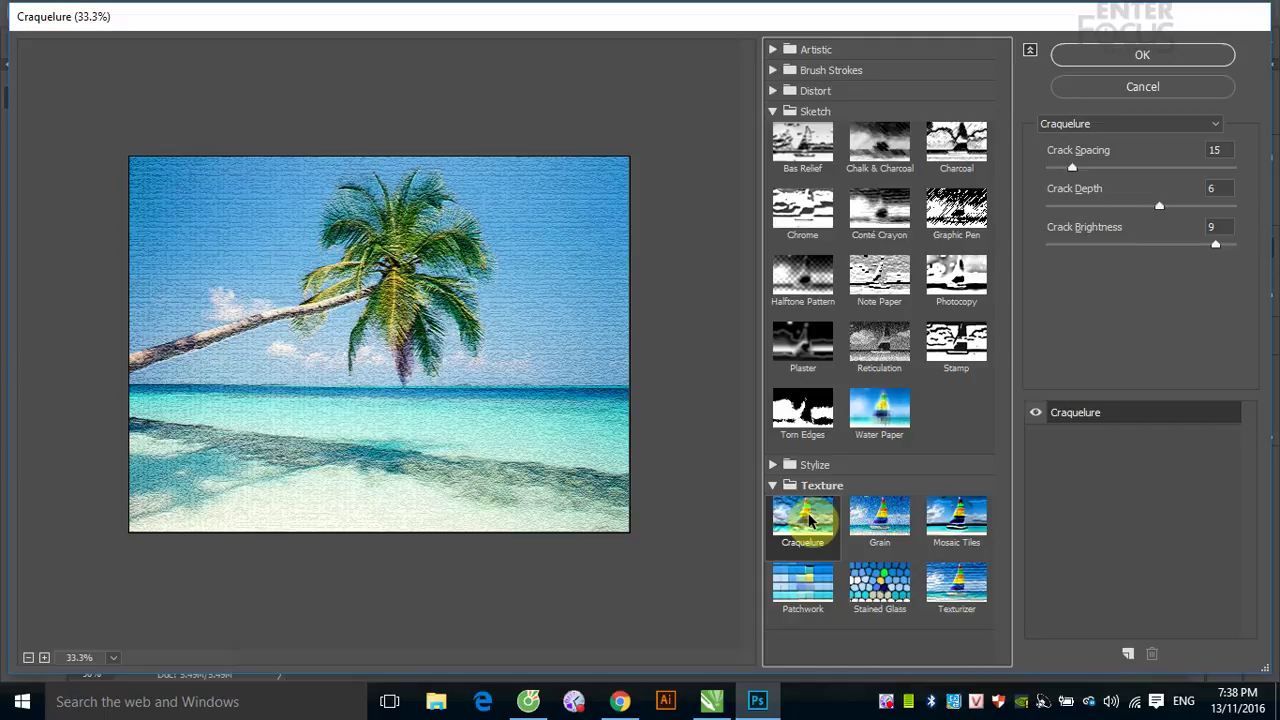
click(887, 517)
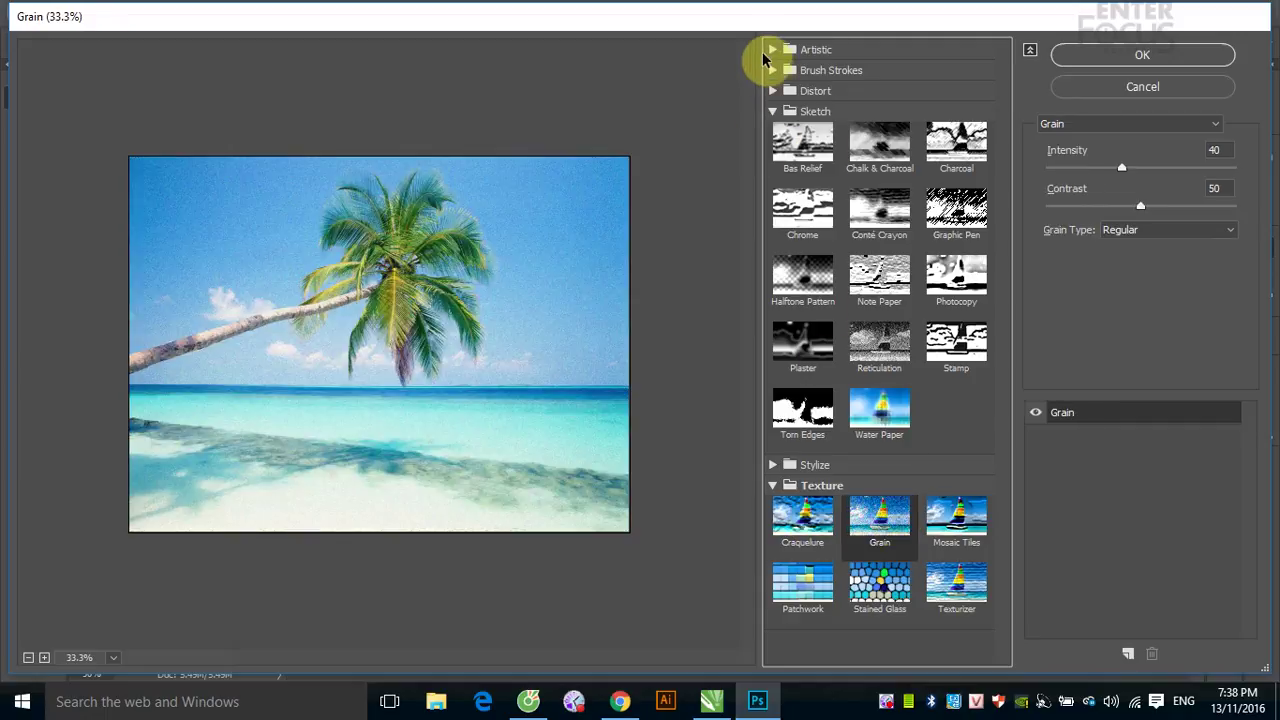
- Raise the Grain Intensity to 100
click(771, 50)
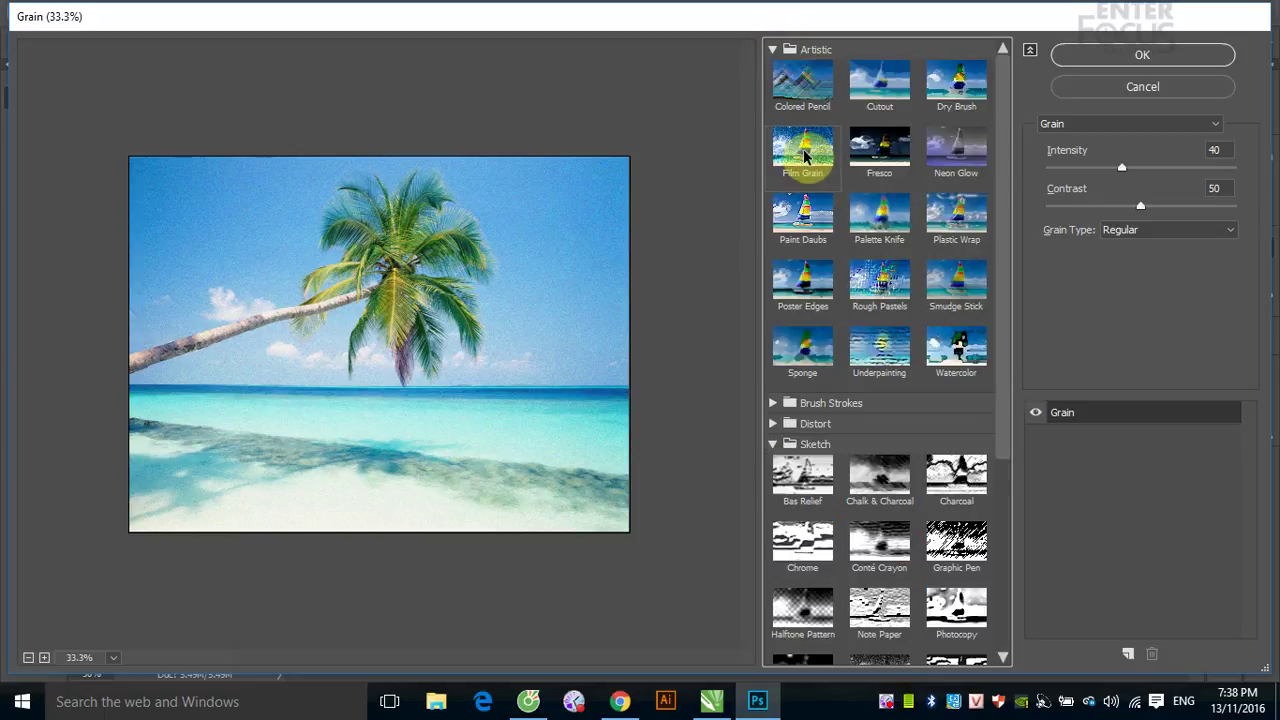
scroll(906, 545, down, 3)
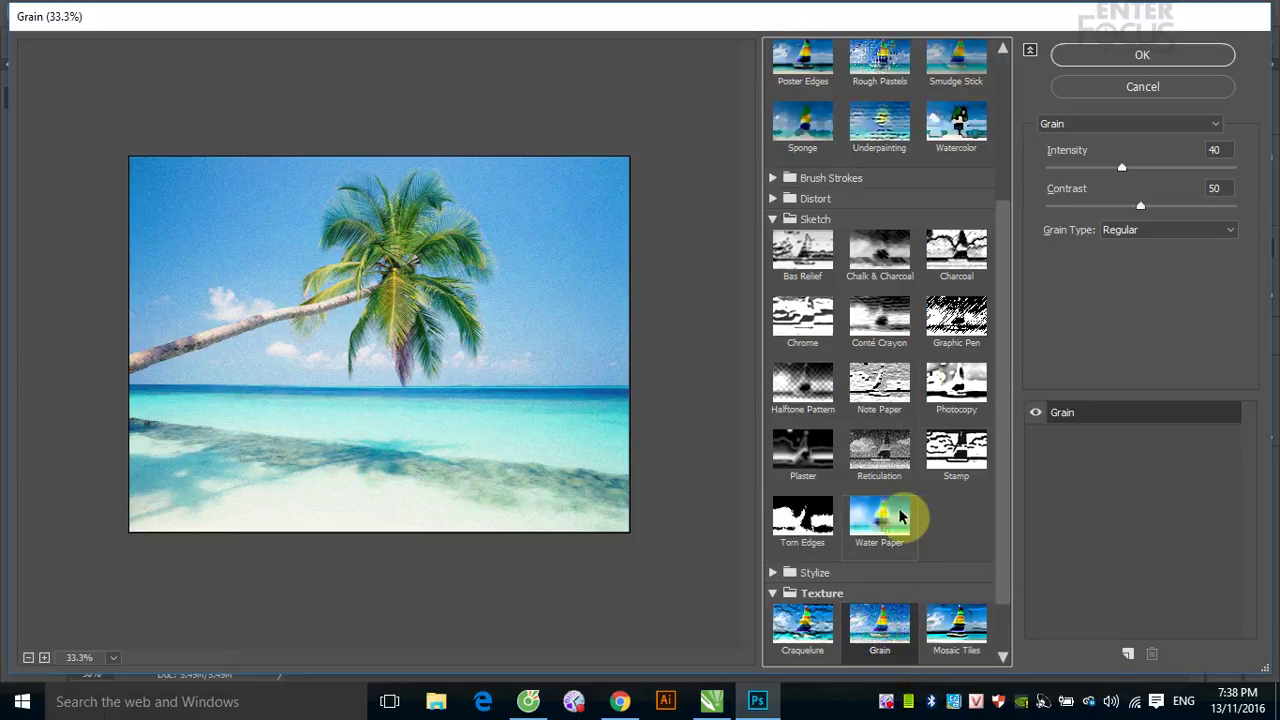
mouse_move(1122, 168)
mouse_down()
mouse_move(1228, 172)
mouse_move(1097, 178)
mouse_move(1234, 172)
mouse_up()
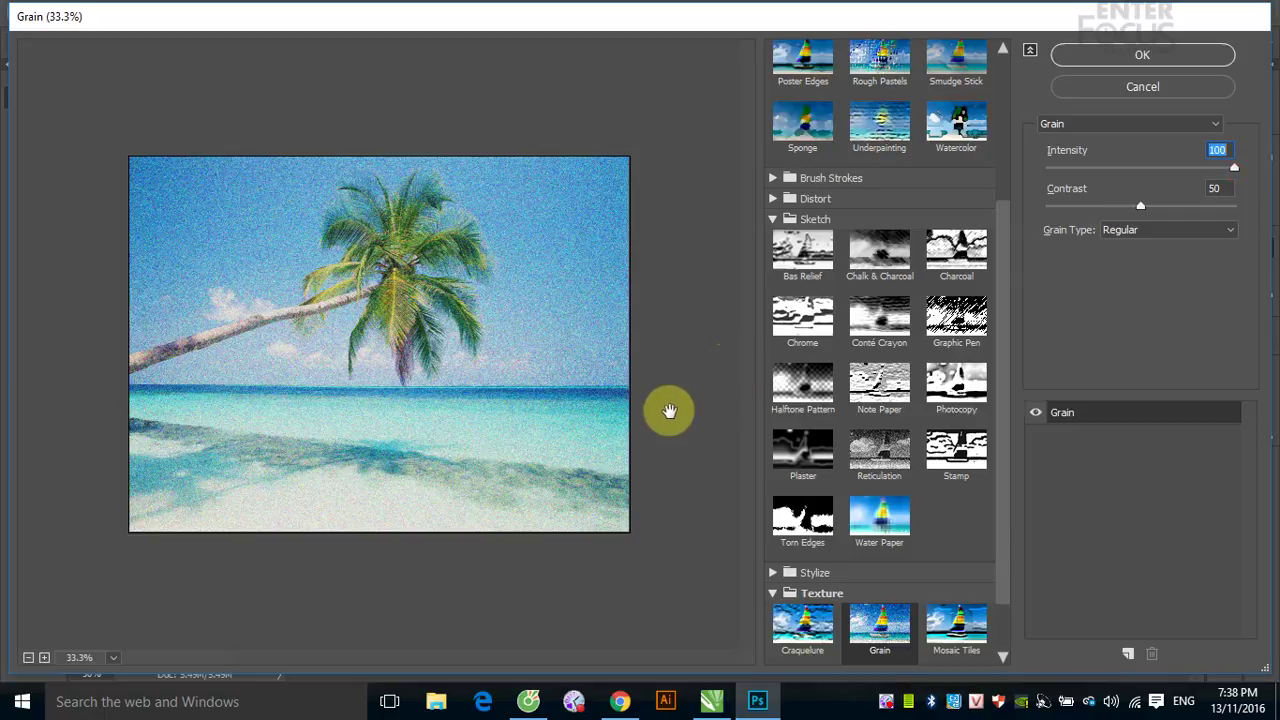
- Switch to Mosaic Tiles, zoom in, and set Tile Size 65 and Grout Width 3
click(955, 625)
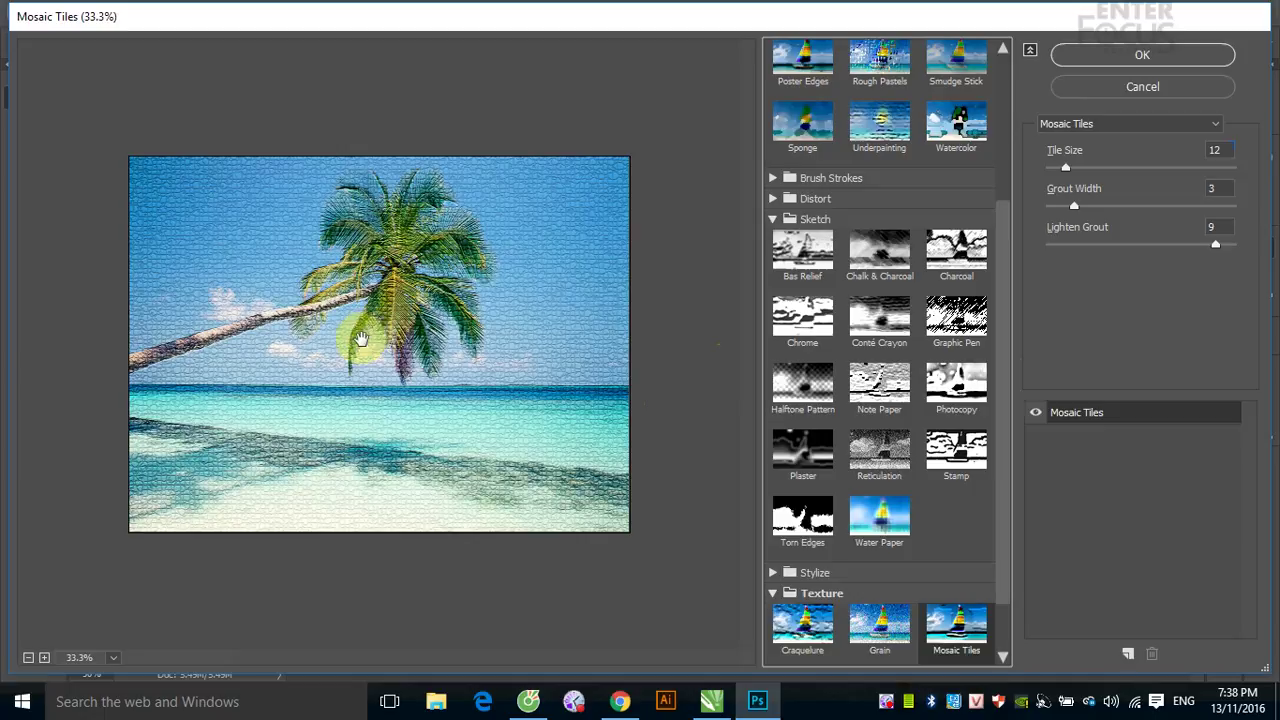
ctrl+click(497, 400)
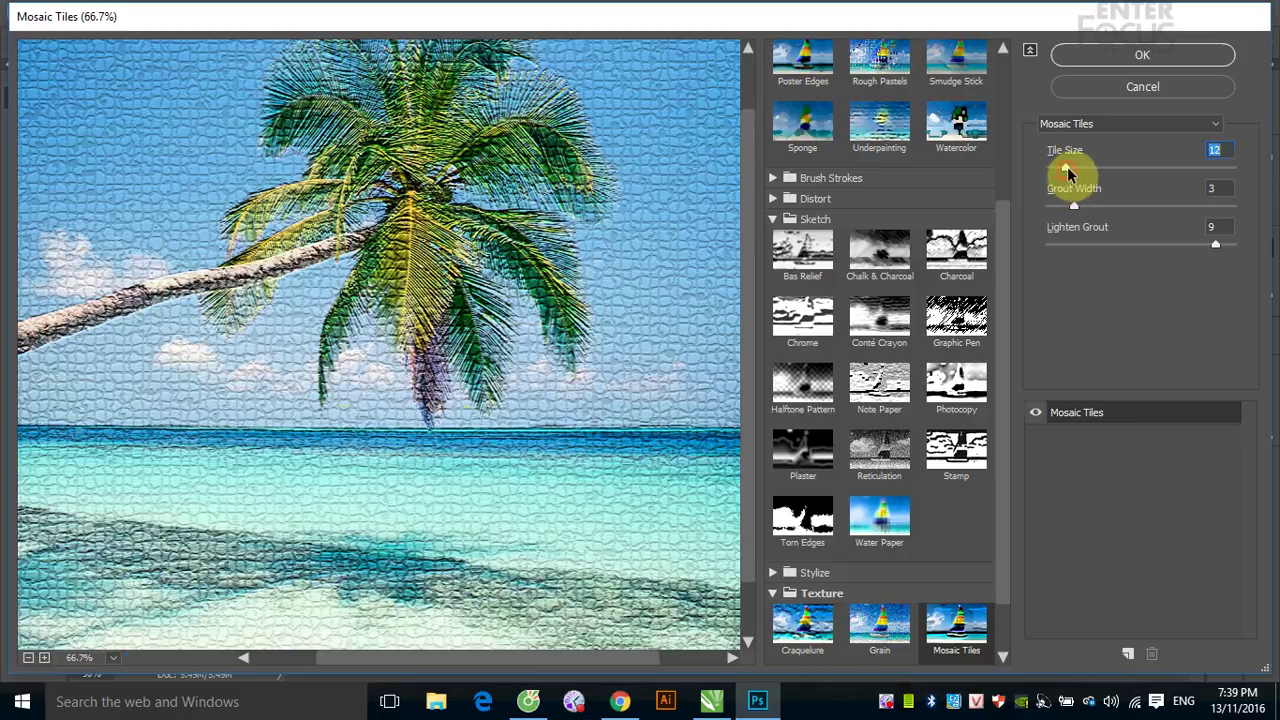
drag(1066, 168, 1168, 172)
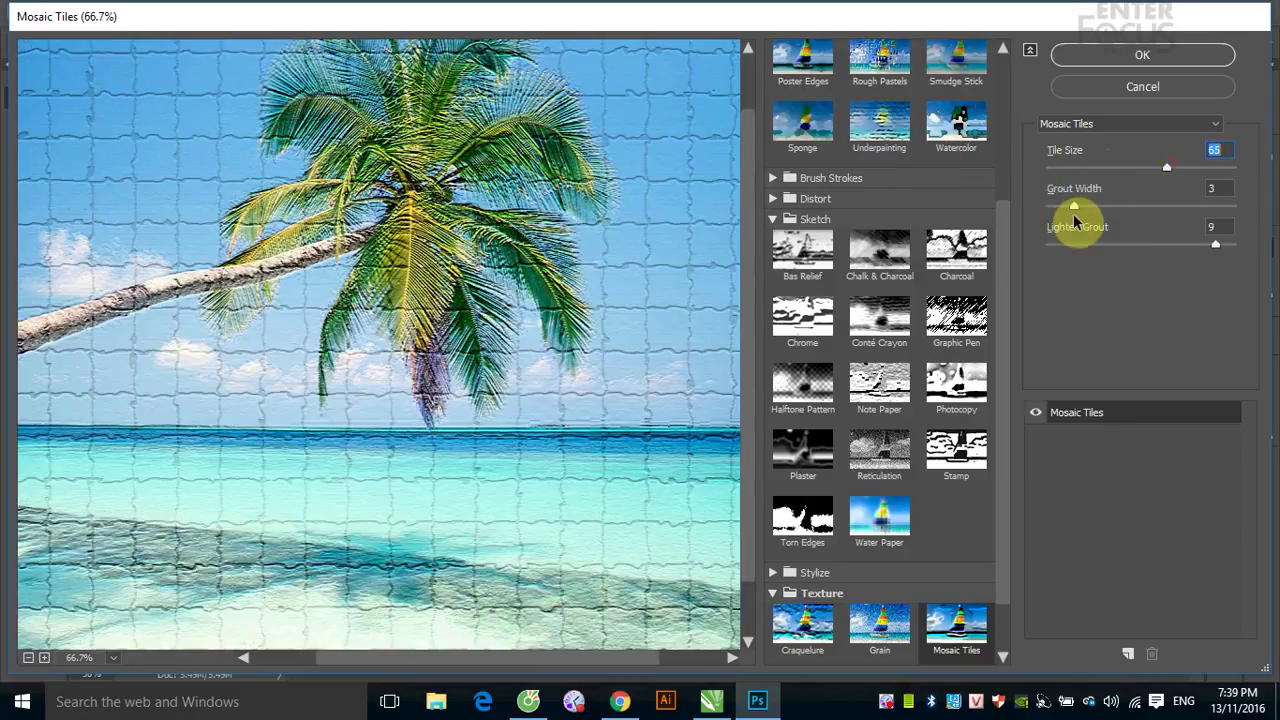
drag(1074, 207, 1114, 208)
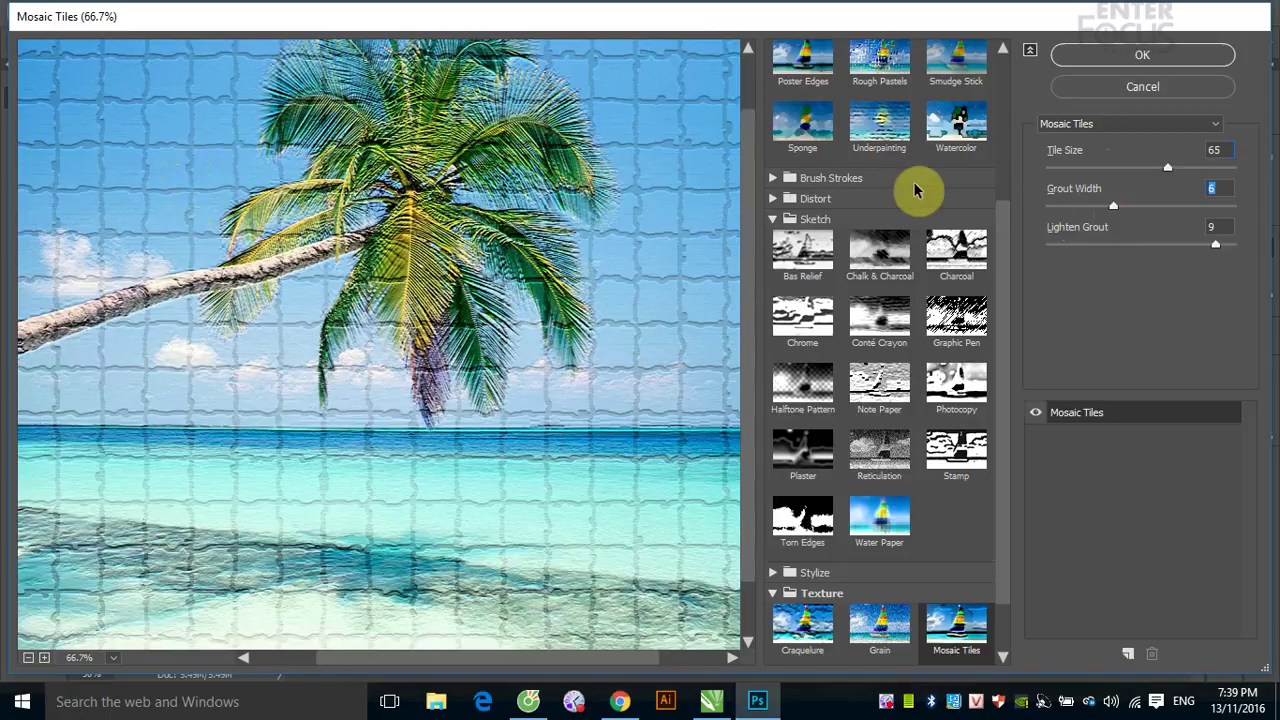
drag(1114, 212, 1066, 210)
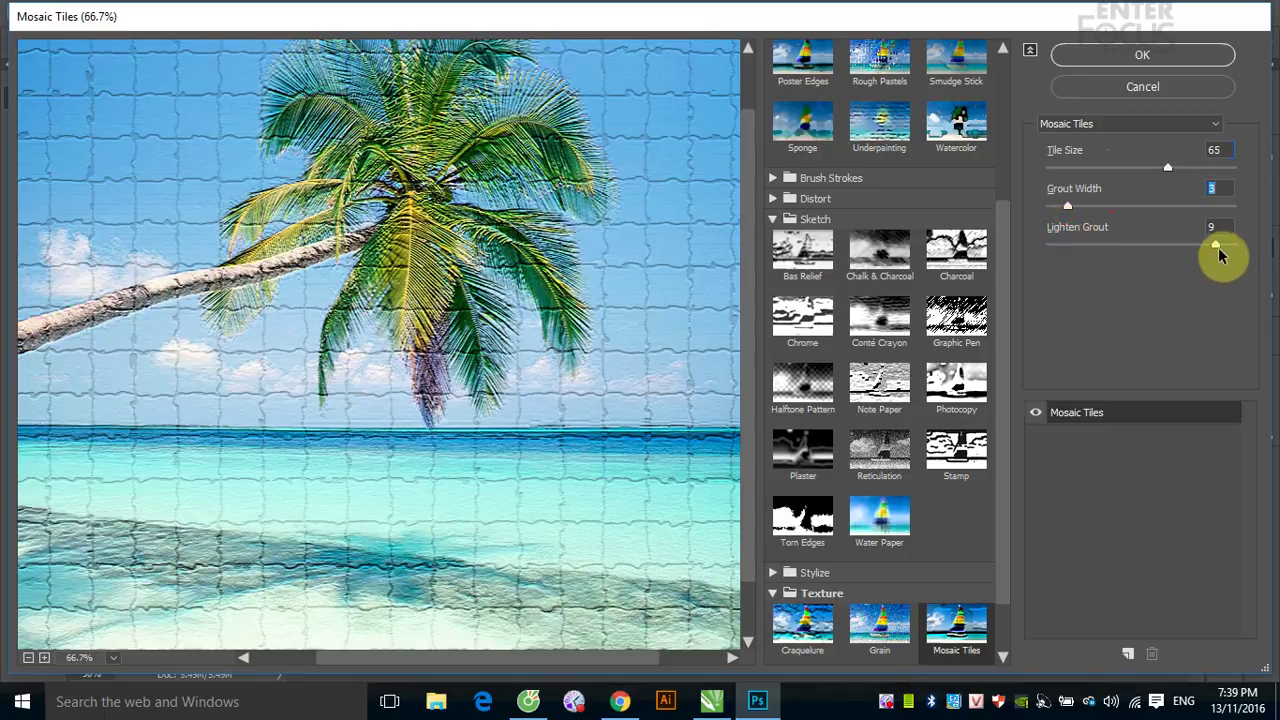
- Set the Mosaic Tiles Lighten Grout to 8
drag(1215, 250, 1070, 258)
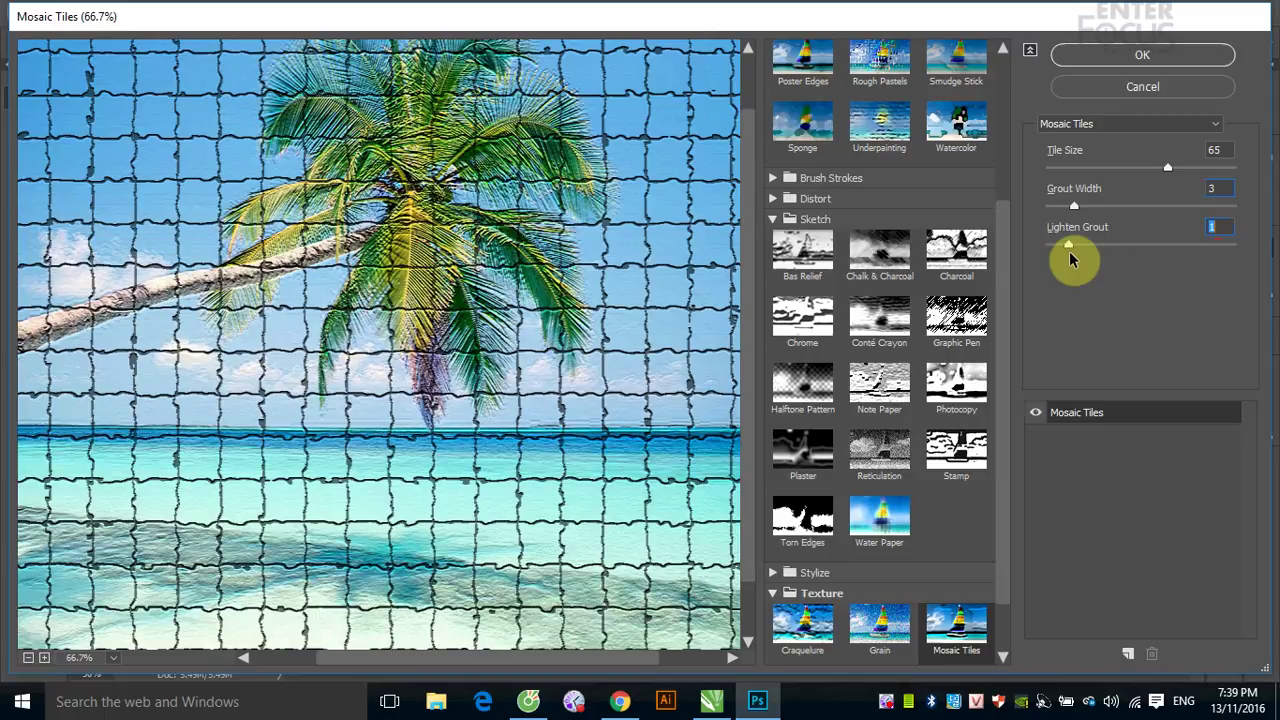
drag(1070, 258, 1175, 263)
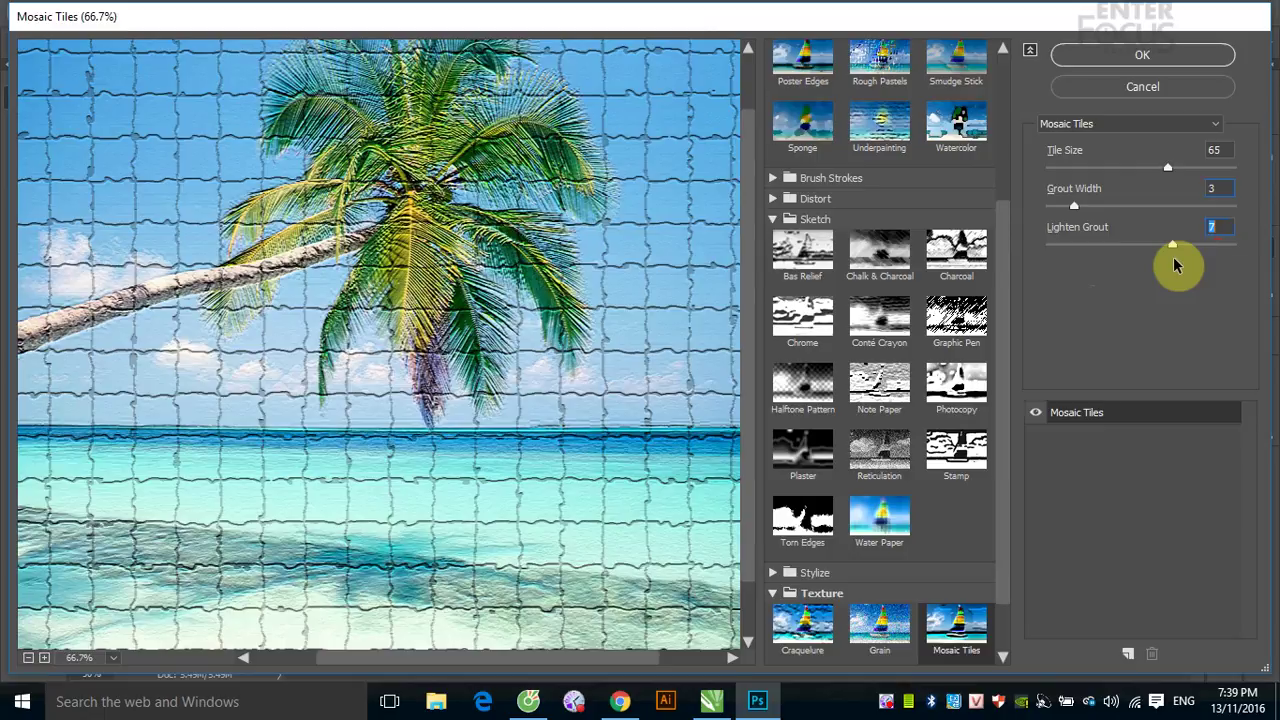
mouse_move(1175, 263)
mouse_down()
mouse_move(1079, 265)
mouse_move(1205, 259)
mouse_up()
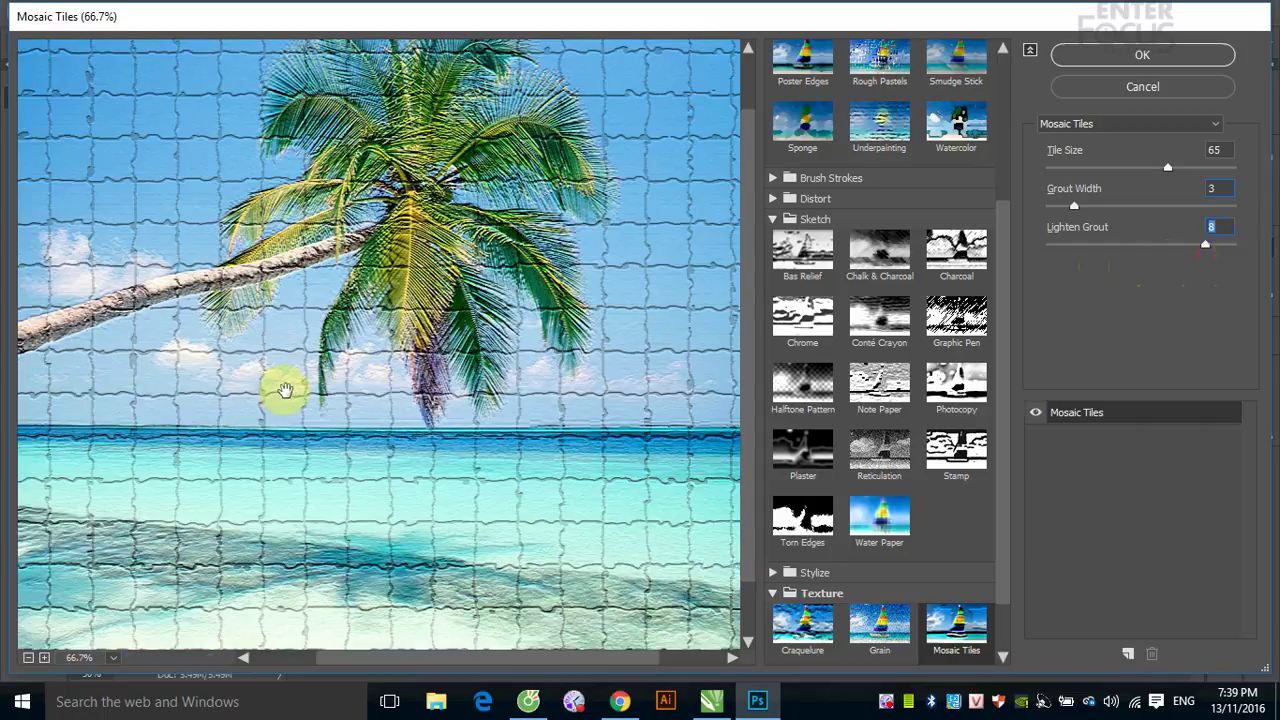
click(870, 355)
scroll(875, 400, down, 1)
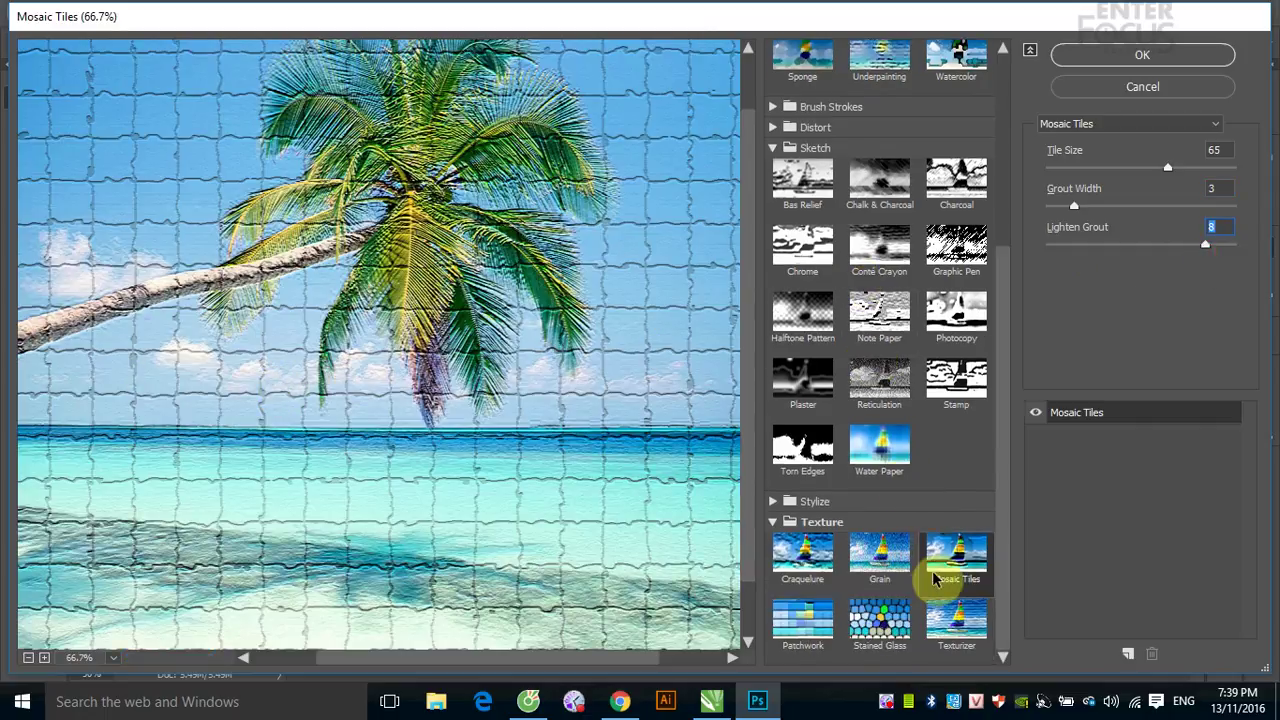
- Apply Patchwork with Square Size 10 and Relief 0
click(820, 622)
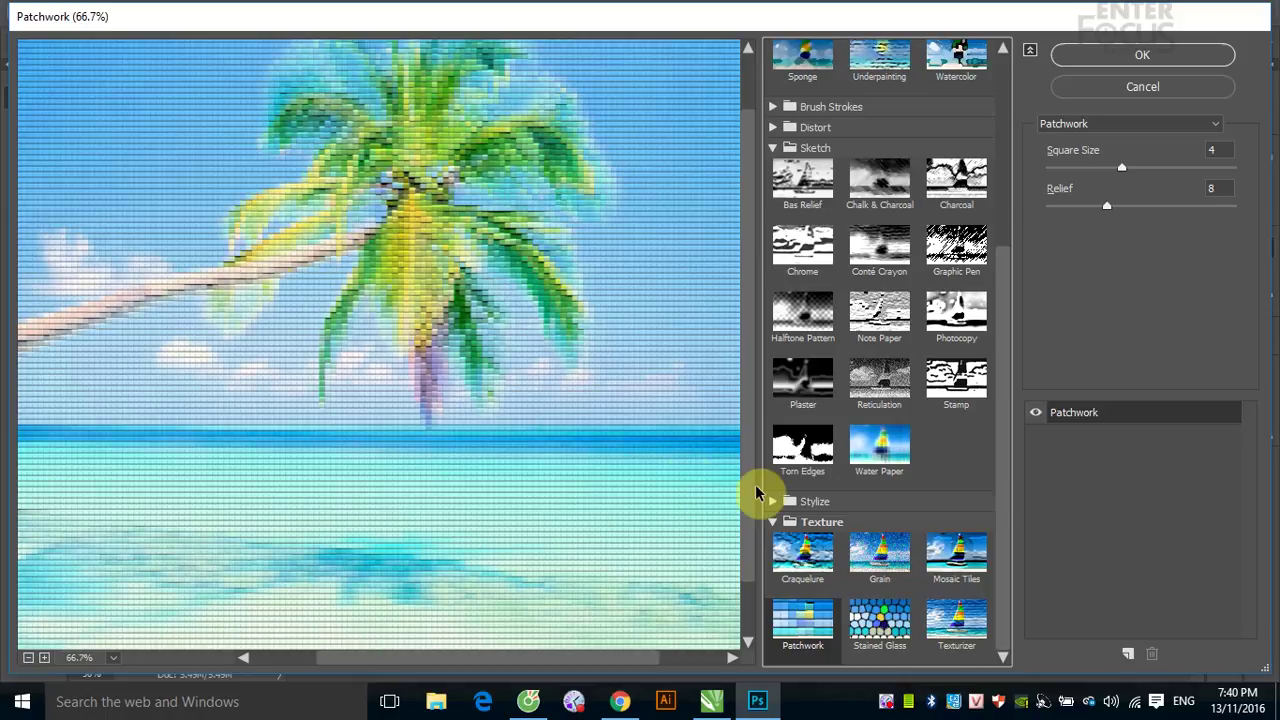
drag(1126, 177, 1234, 171)
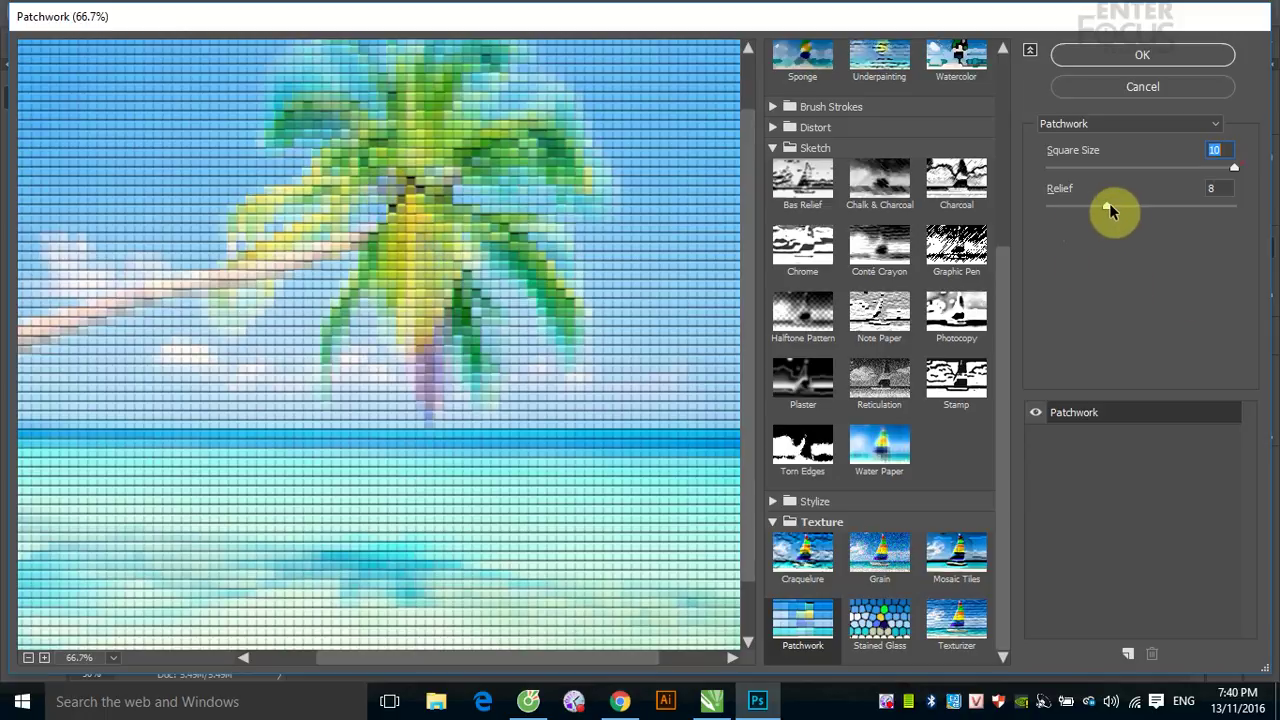
mouse_move(1108, 207)
mouse_down()
mouse_move(1040, 211)
mouse_move(1183, 210)
mouse_move(1114, 249)
mouse_move(1080, 249)
mouse_move(1125, 251)
mouse_move(1040, 232)
mouse_up()
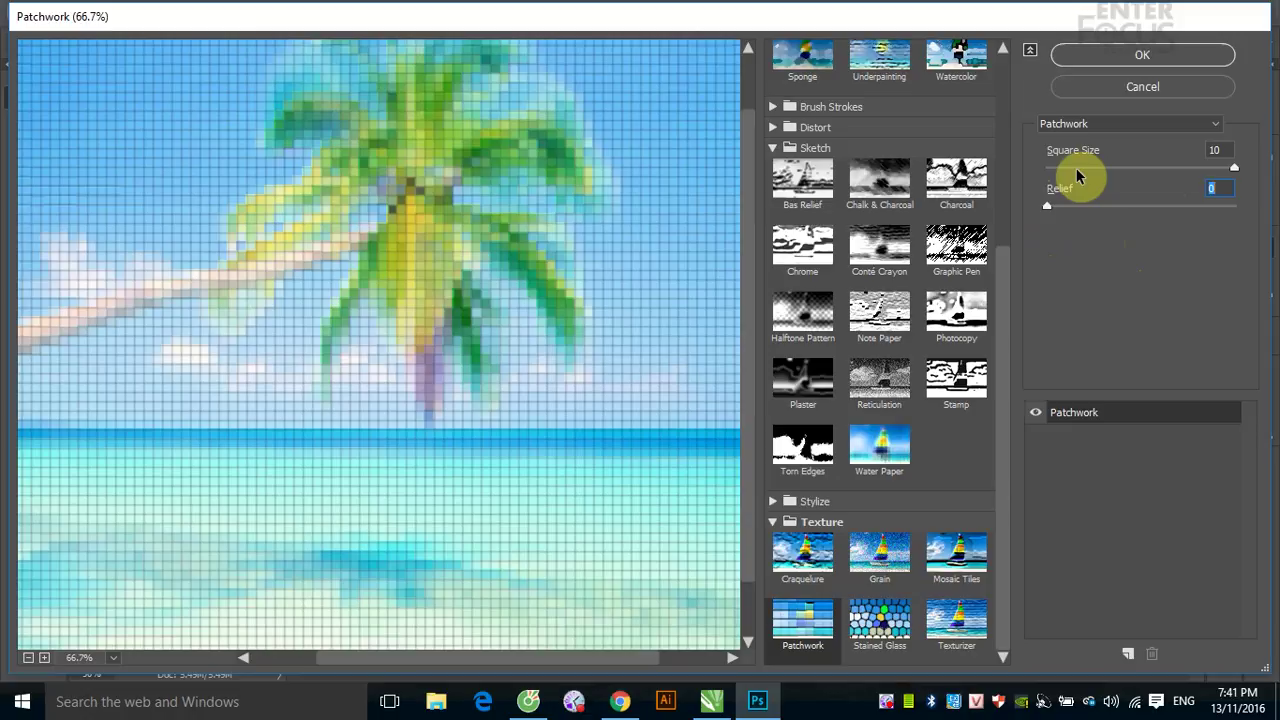
- Switch to Stained Glass and zoom the preview out to 50%
click(880, 614)
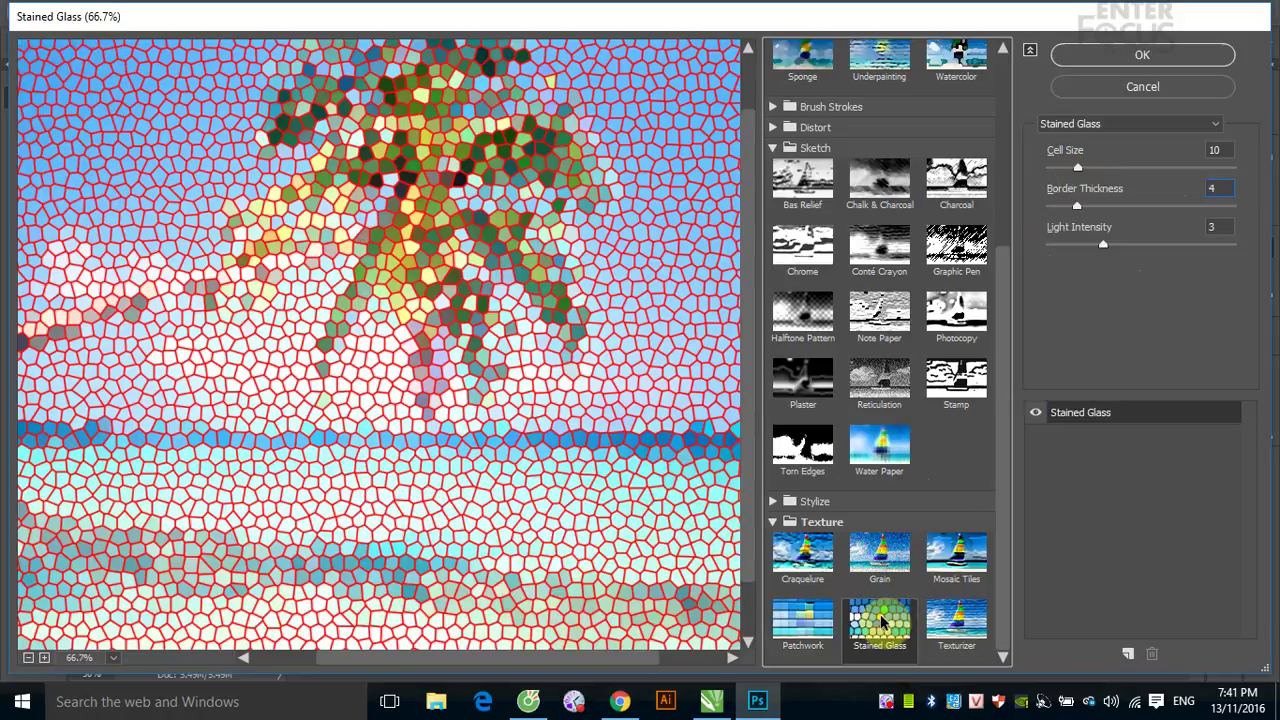
key(ctrl+minus)
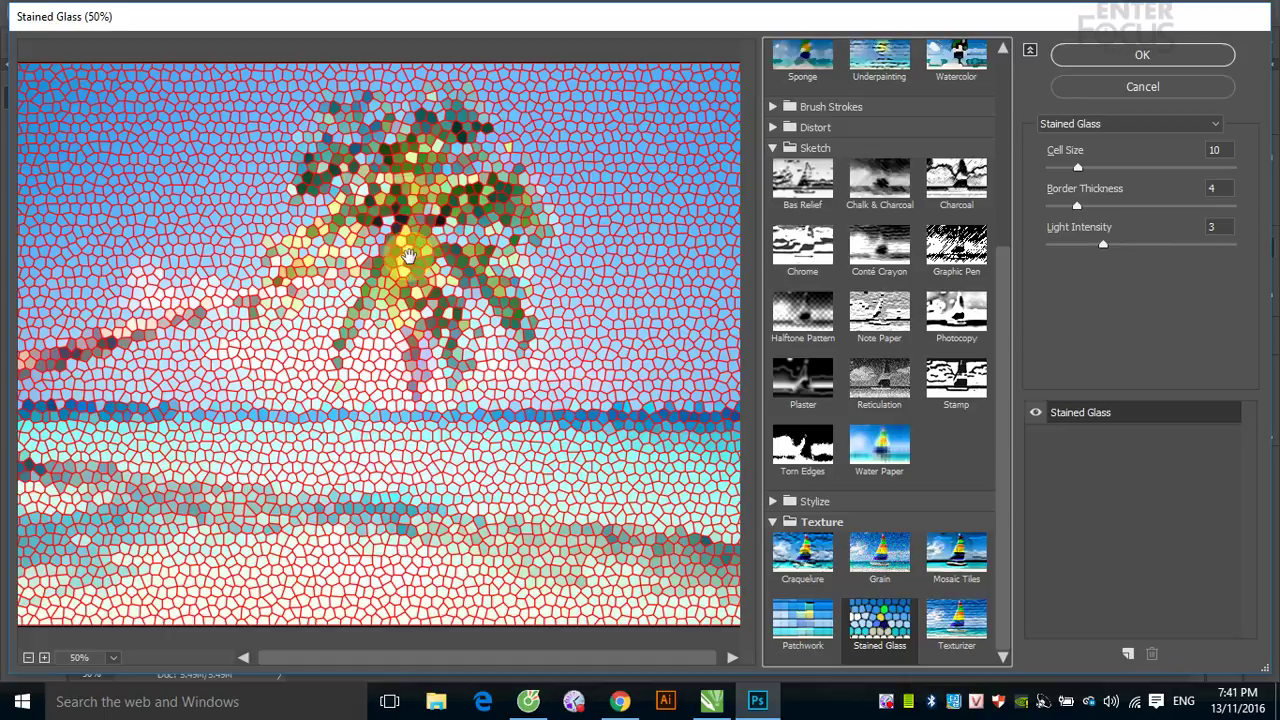
- Tweak Stained Glass cell size, border thickness 2 and light intensity, then choose Texturizer
mouse_move(409, 257)
mouse_down()
mouse_move(331, 238)
mouse_move(494, 344)
mouse_move(268, 338)
mouse_up()
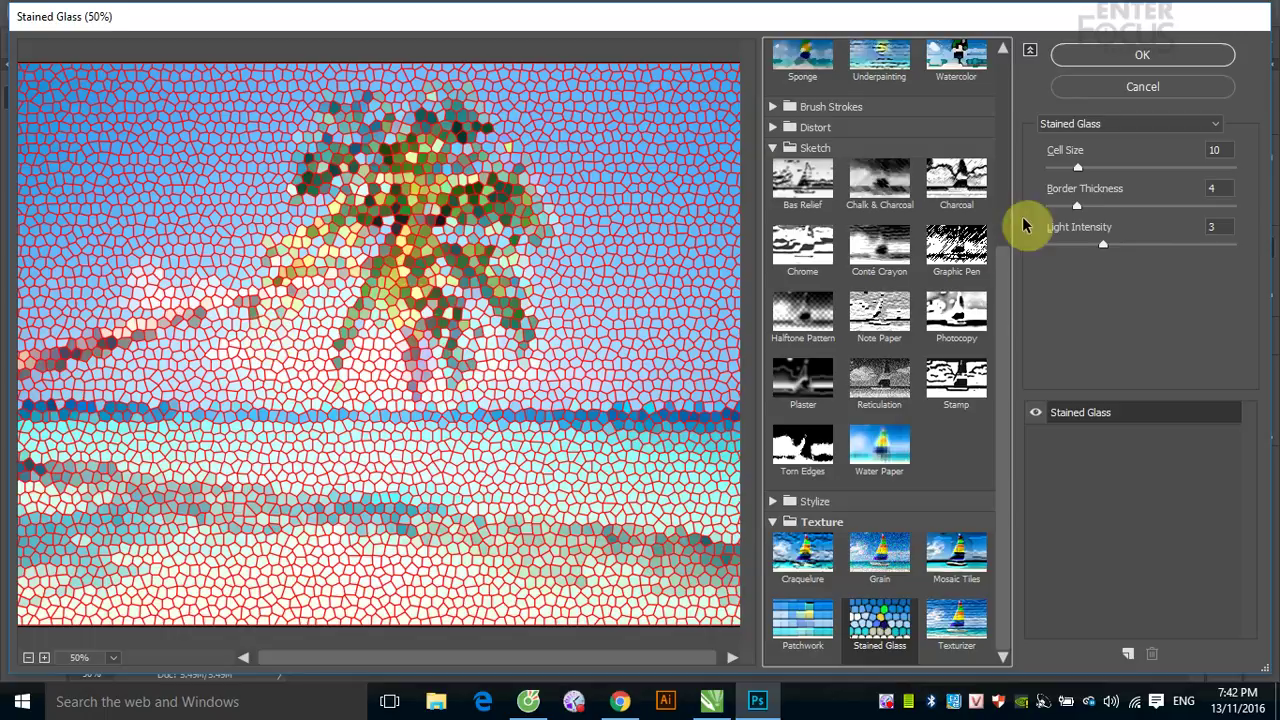
drag(1078, 168, 1137, 178)
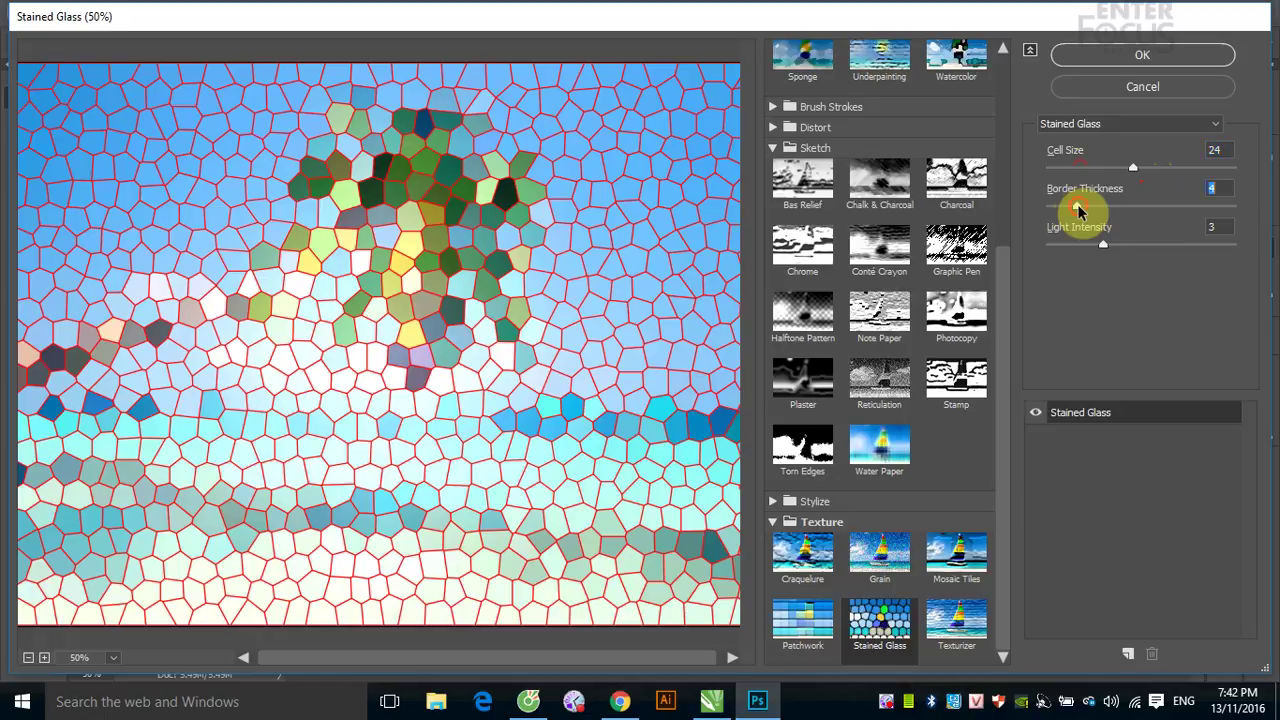
drag(1075, 208, 1060, 213)
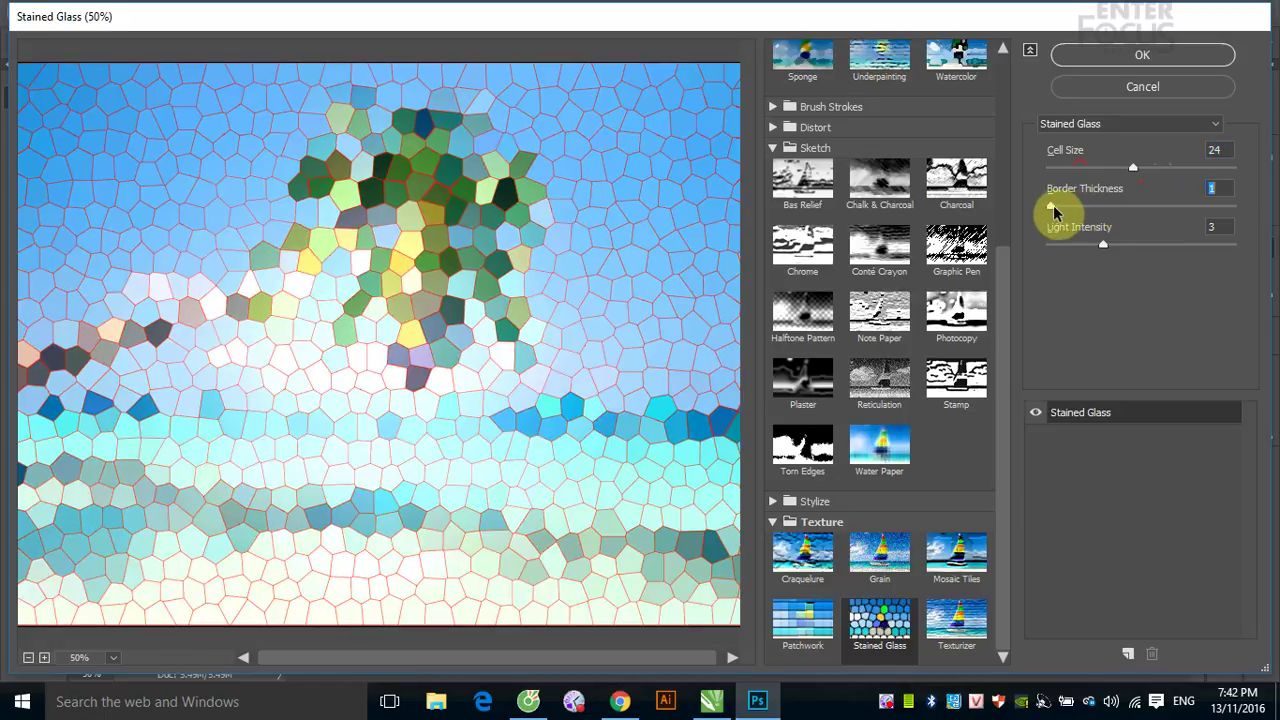
drag(1060, 210, 1052, 210)
mouse_move(1054, 209)
mouse_down()
mouse_move(1105, 212)
mouse_move(1058, 214)
mouse_up()
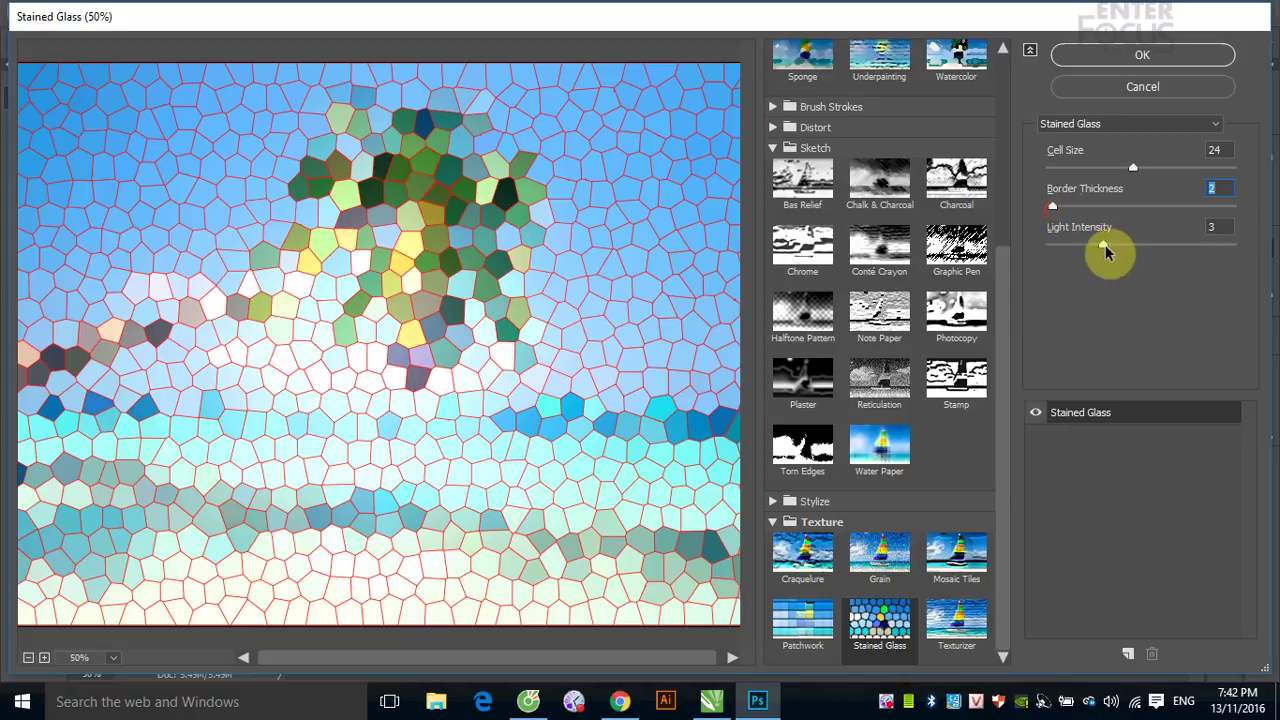
mouse_move(1104, 248)
mouse_down()
mouse_move(1159, 254)
mouse_move(1057, 246)
mouse_up()
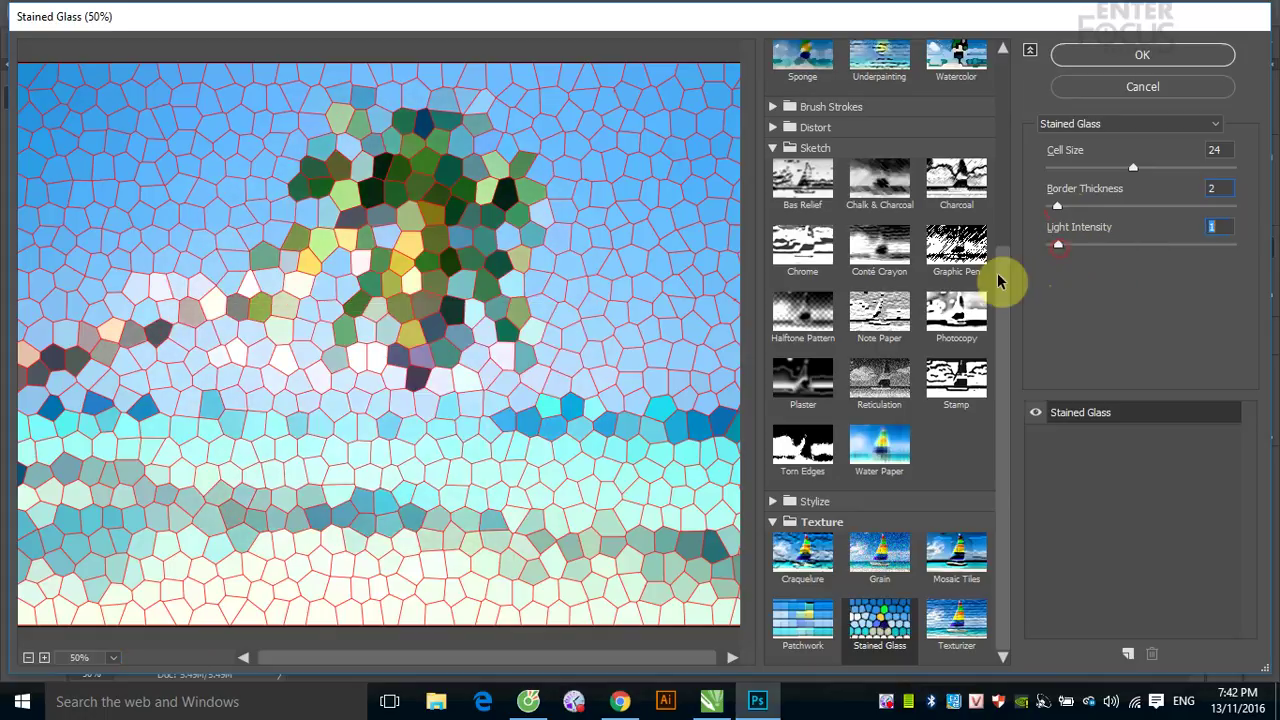
click(957, 622)
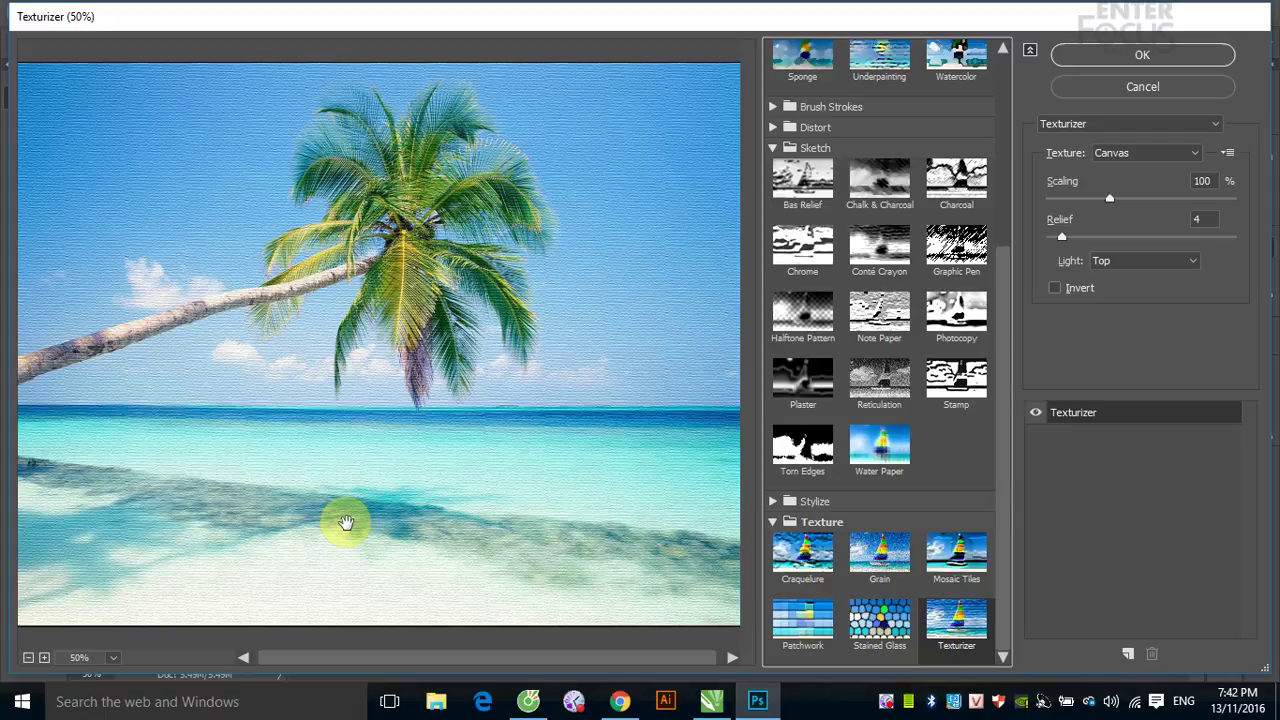
- Commit Texturizer (Canvas, Scaling 100%, Relief 4, Light Top) to the beach photo
scroll(886, 362, up, 3)
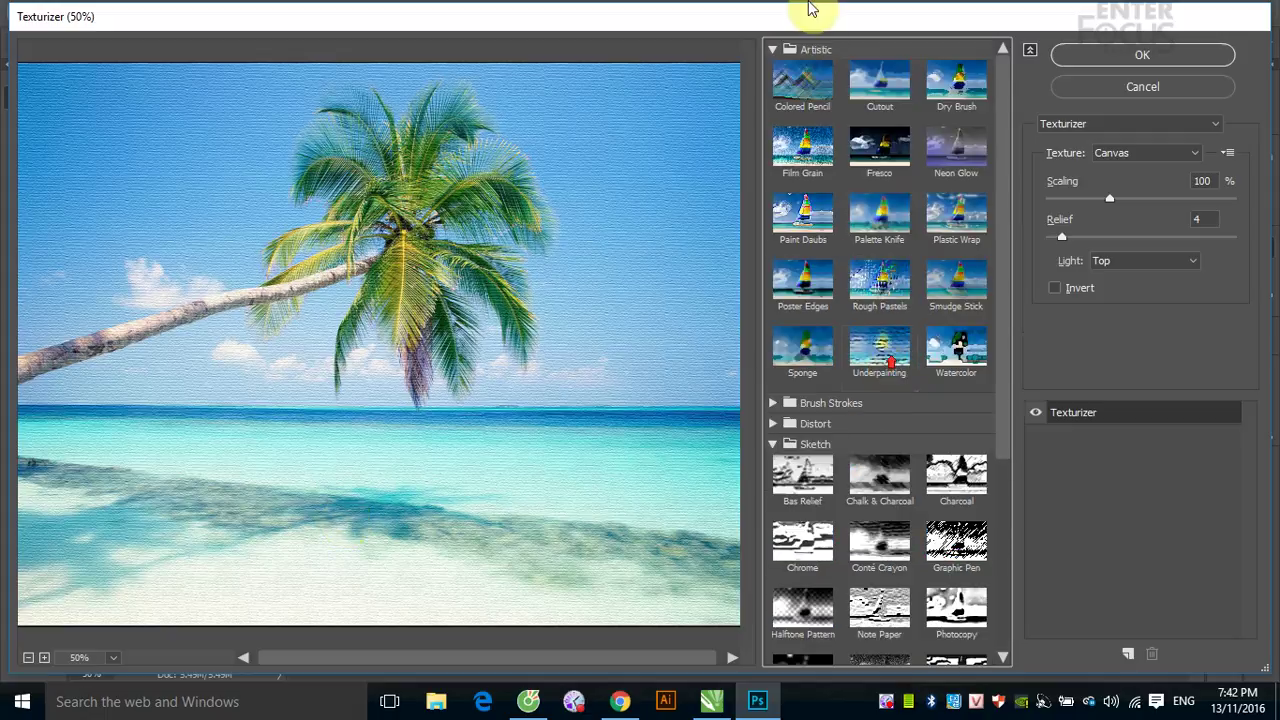
click(772, 49)
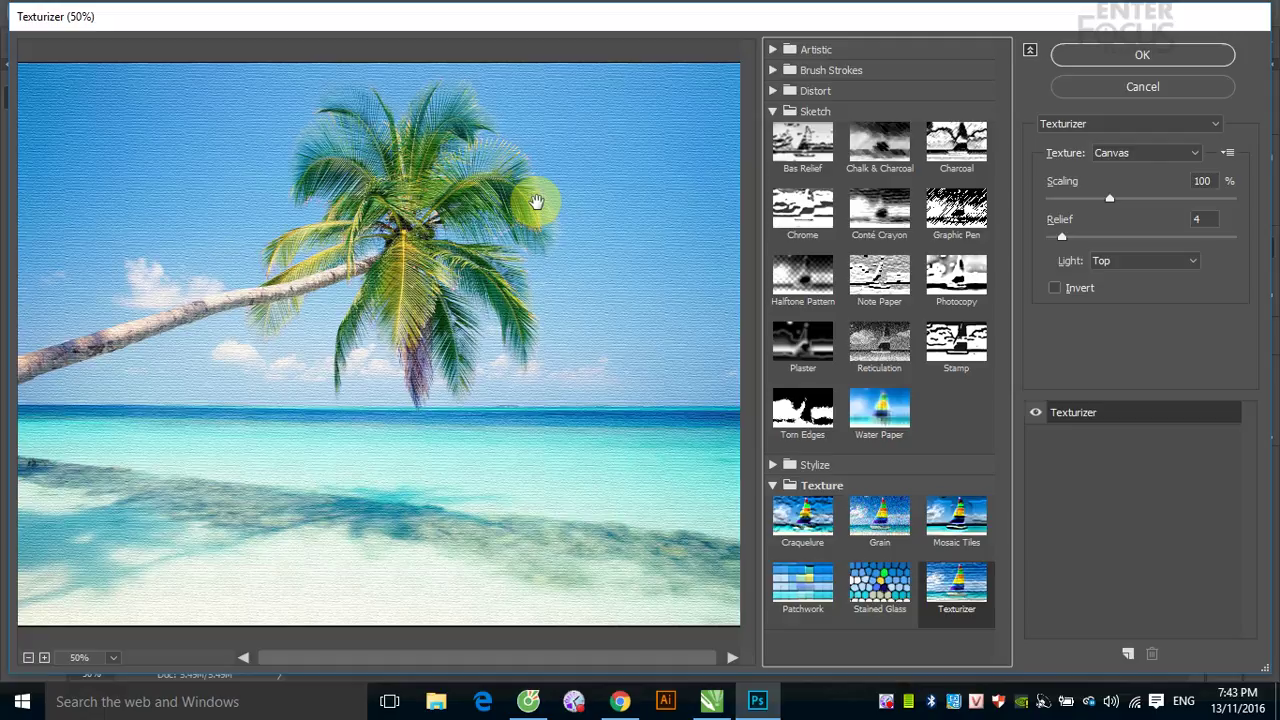
click(1128, 56)
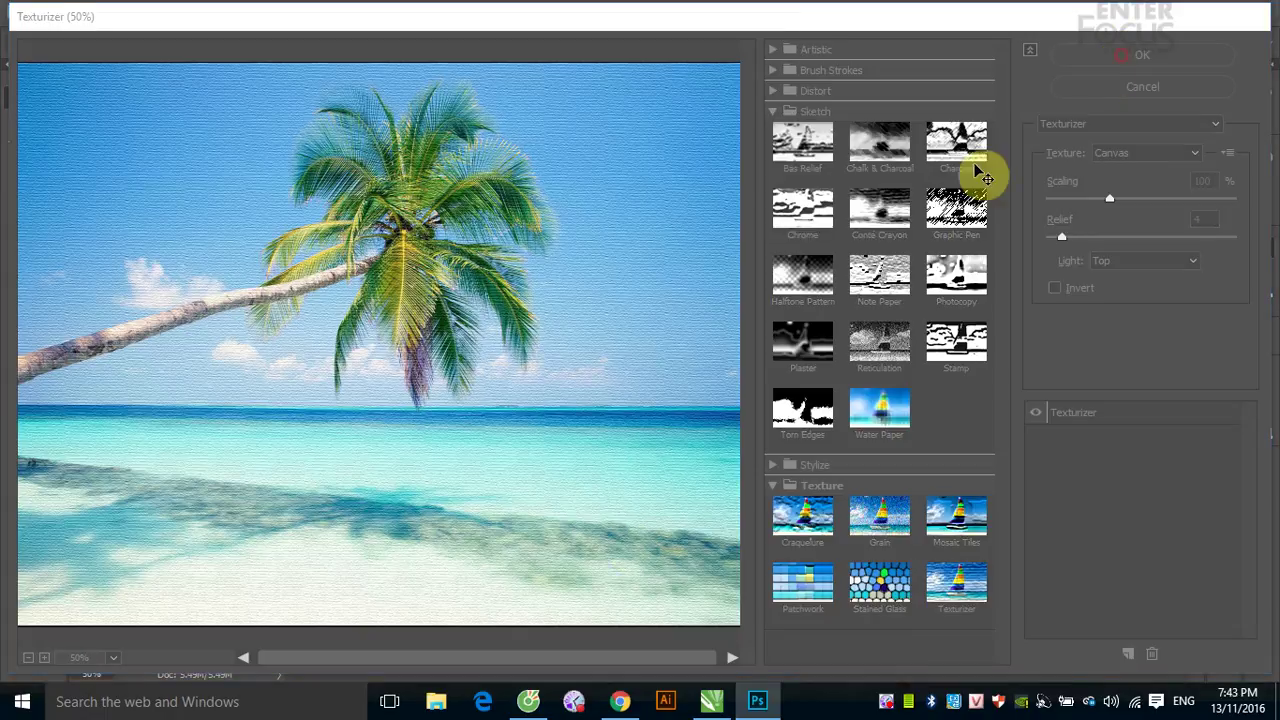